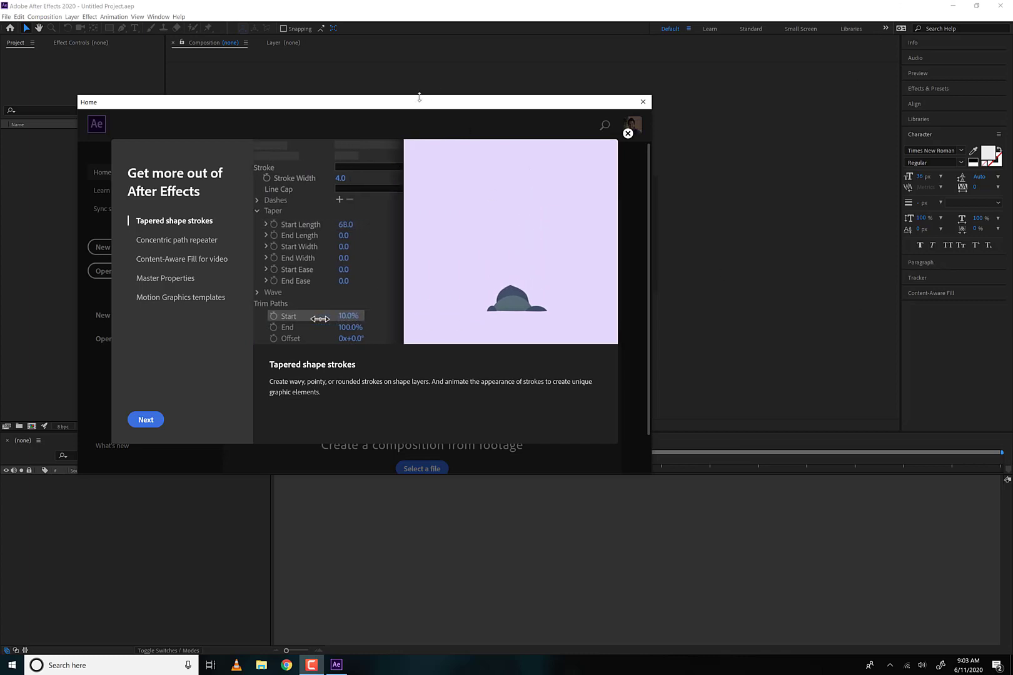
- Dismiss the feature tour and close the Home window to reach the empty project workspace
{"action": "left_click_drag", "start_coordinate": [366, 102], "coordinate": [476, 112]}
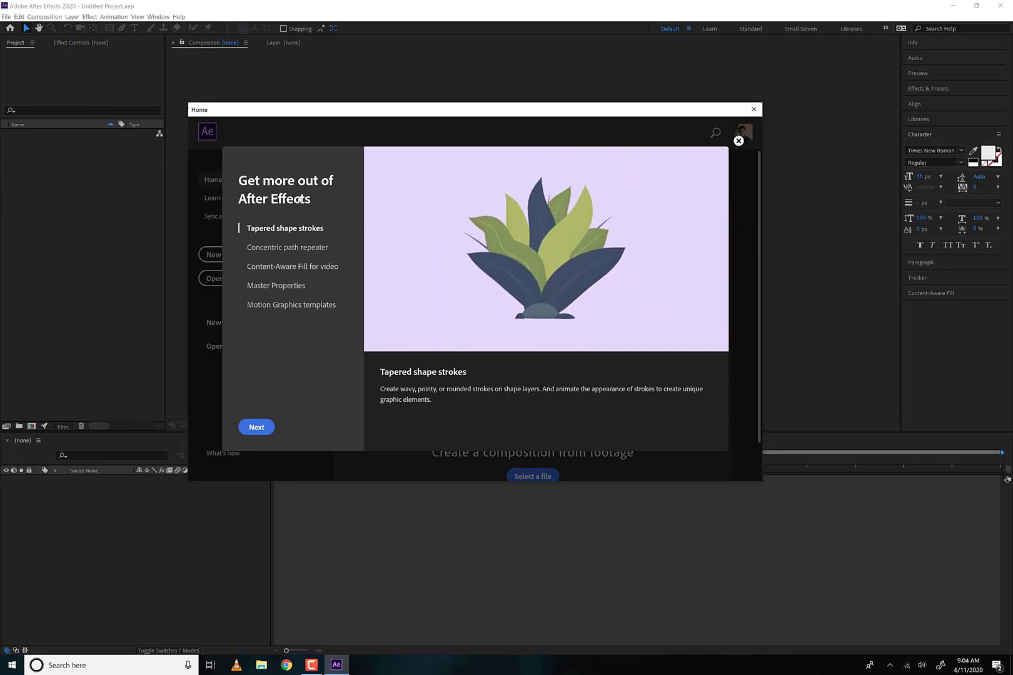
{"action": "left_click", "coordinate": [256, 428]}
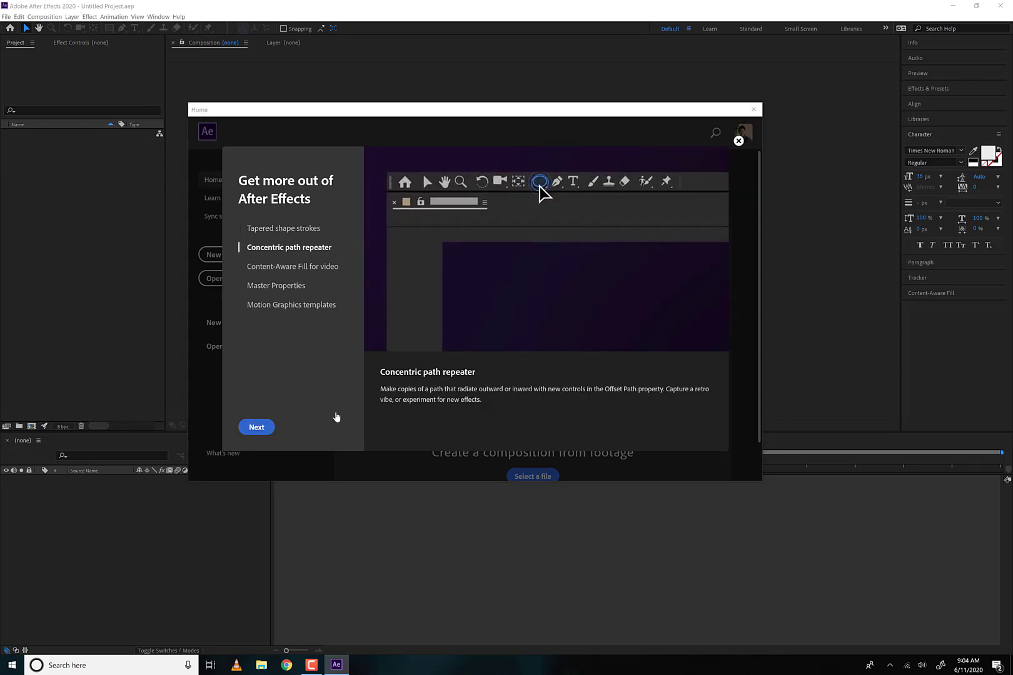
{"action": "left_click", "coordinate": [738, 141]}
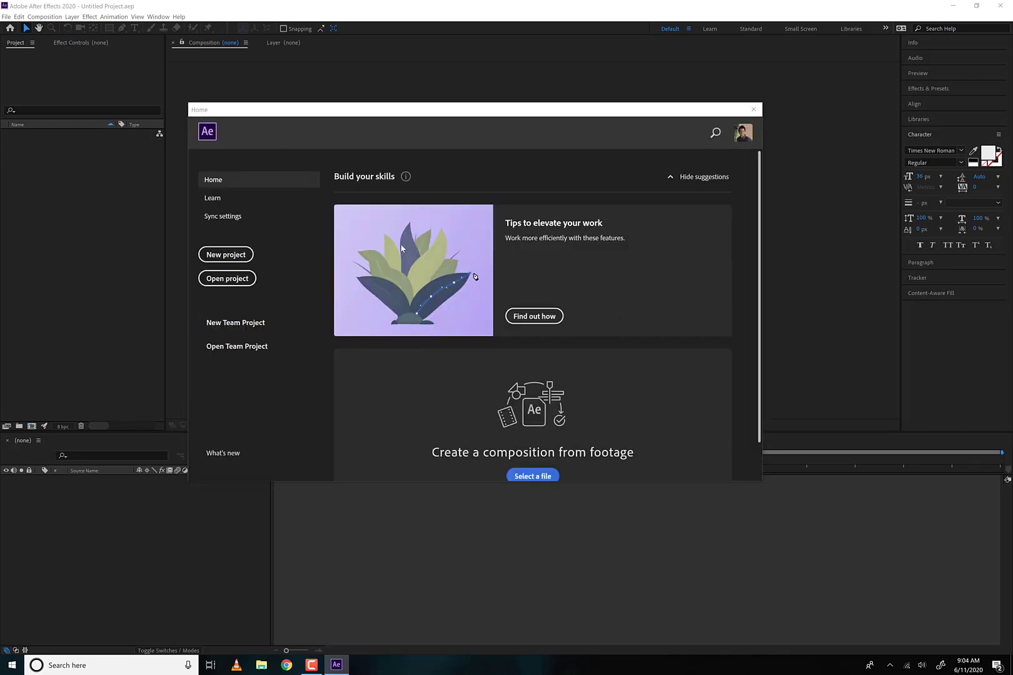
{"action": "left_click", "coordinate": [754, 110]}
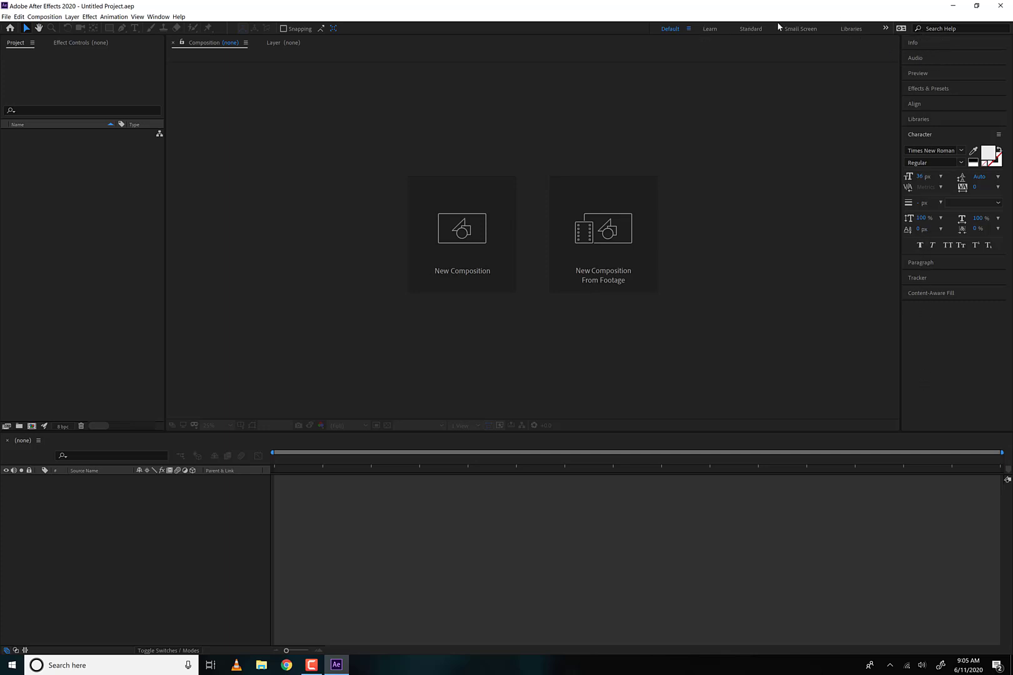
{"action": "left_click", "coordinate": [158, 17]}
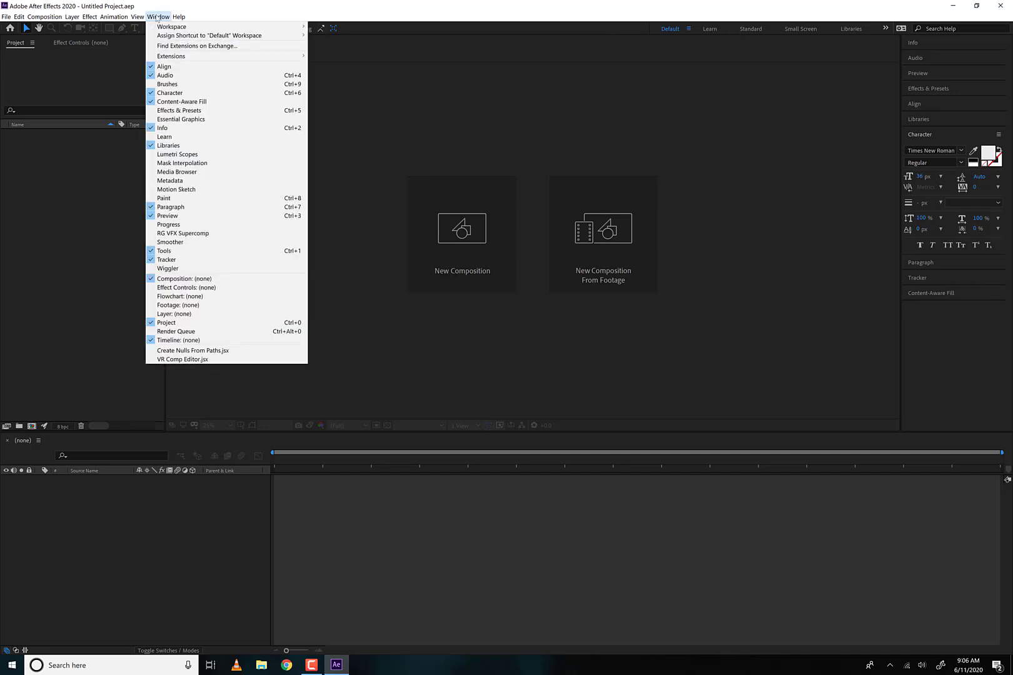
{"action": "mouse_move", "coordinate": [164, 27]}
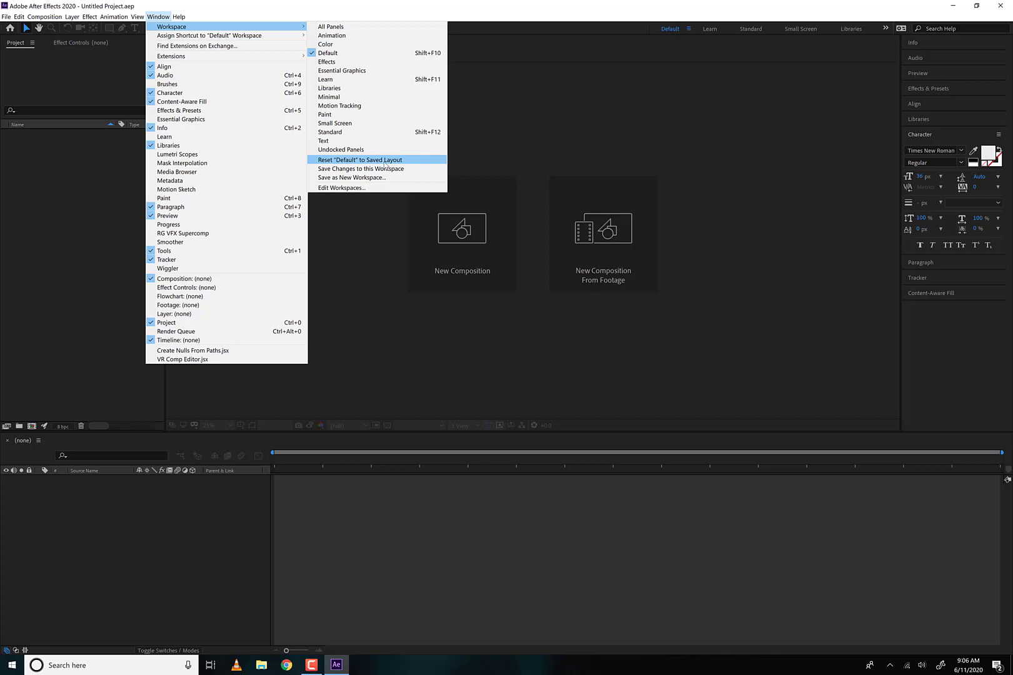
{"action": "left_click", "coordinate": [787, 145]}
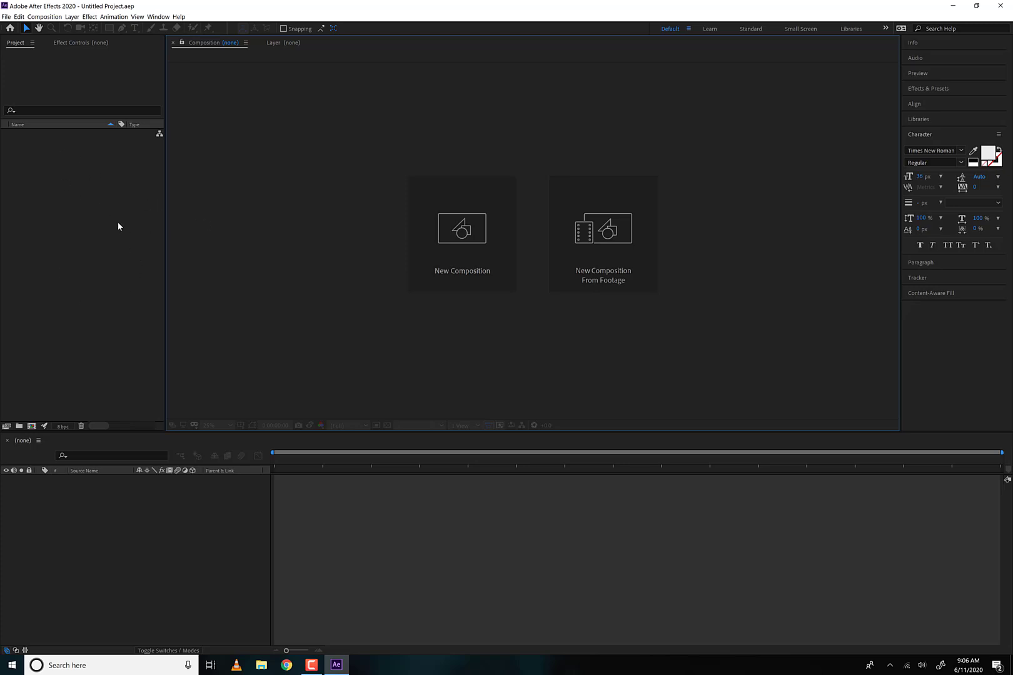
{"action": "left_click", "coordinate": [6, 16]}
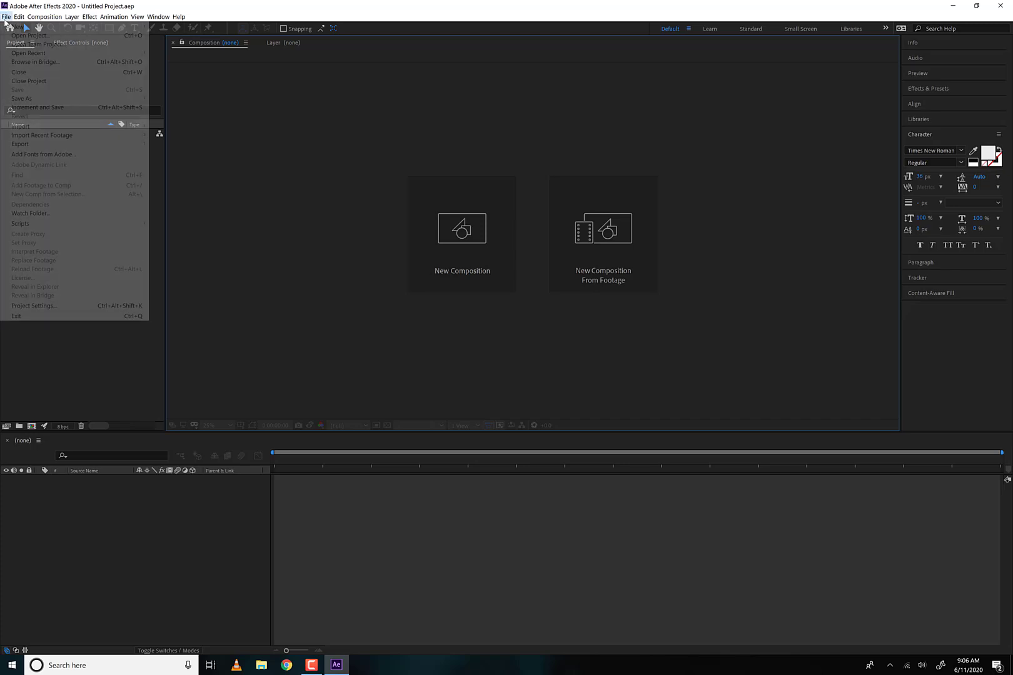
{"action": "mouse_move", "coordinate": [70, 125]}
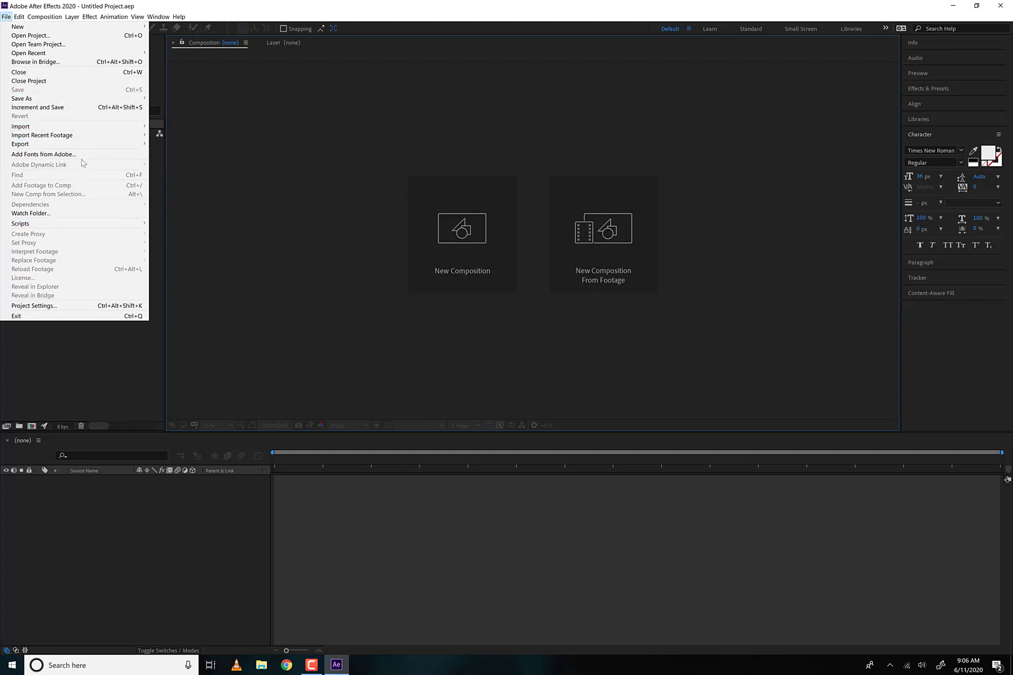
{"action": "left_click", "coordinate": [51, 349]}
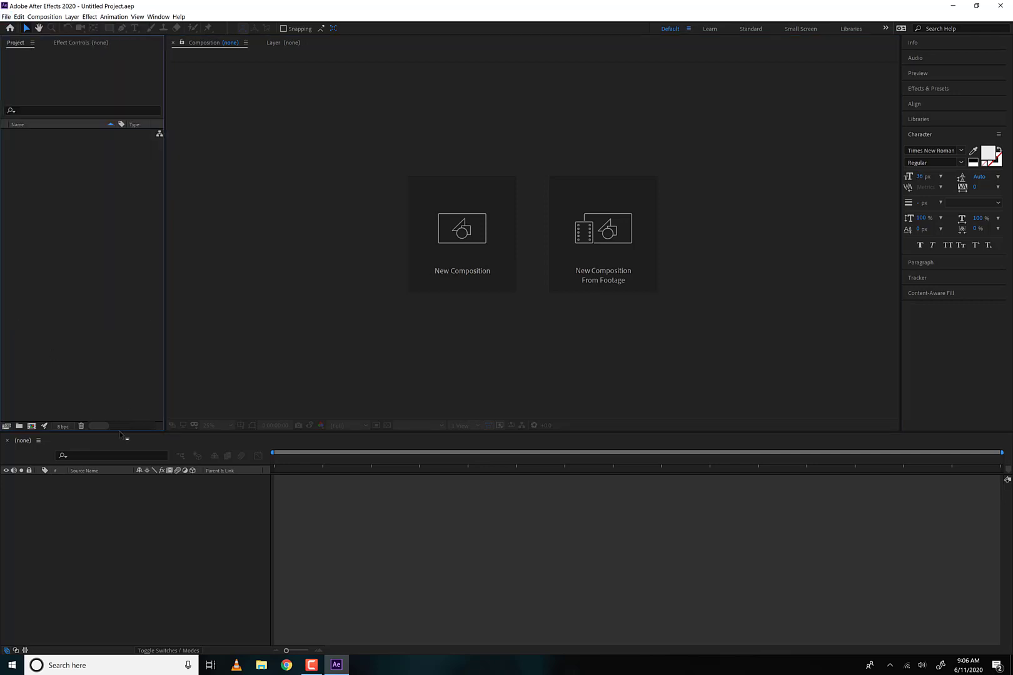
{"action": "right_click", "coordinate": [27, 184]}
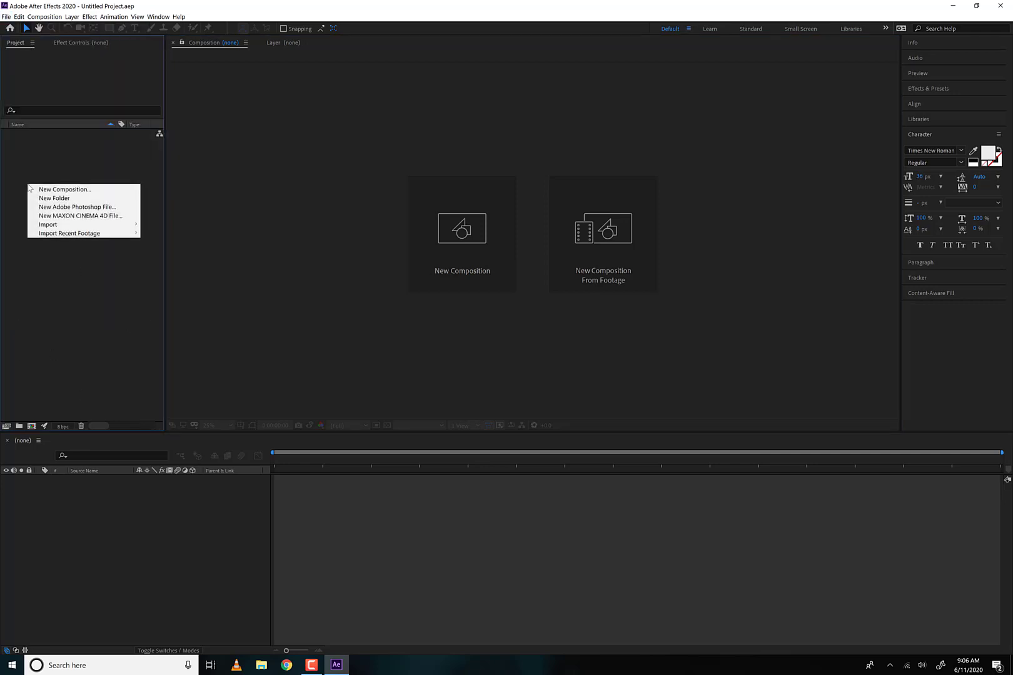
{"action": "mouse_move", "coordinate": [64, 227]}
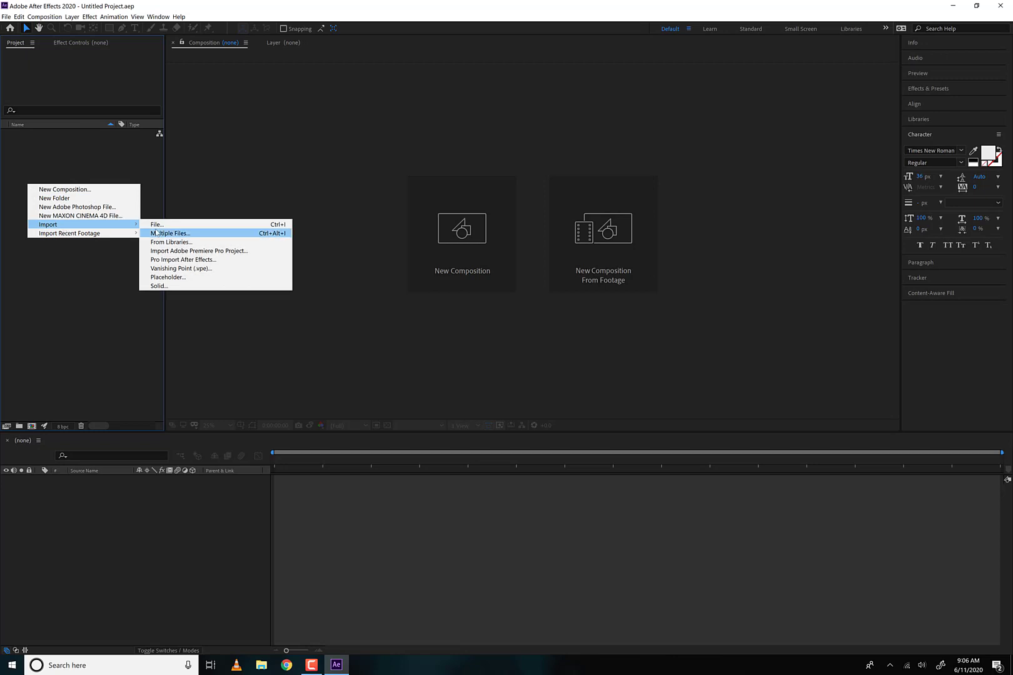
{"action": "left_click", "coordinate": [105, 303]}
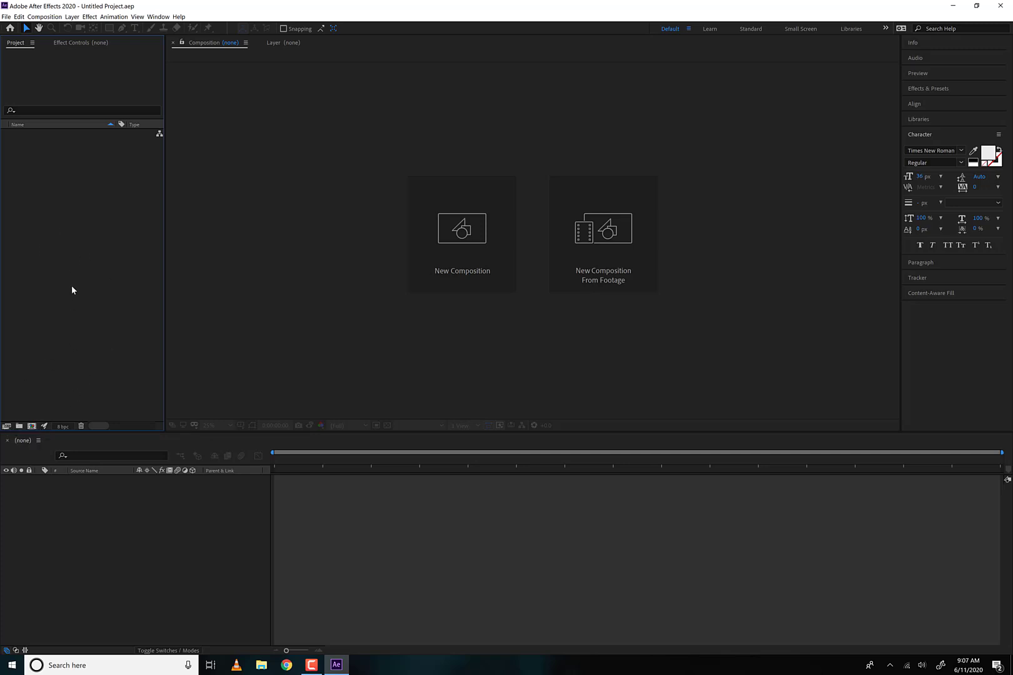
- Import SoccerBall from the AdobeAE_Assets folder on the Desktop into the project as Footage
{"action": "double_click", "coordinate": [92, 255]}
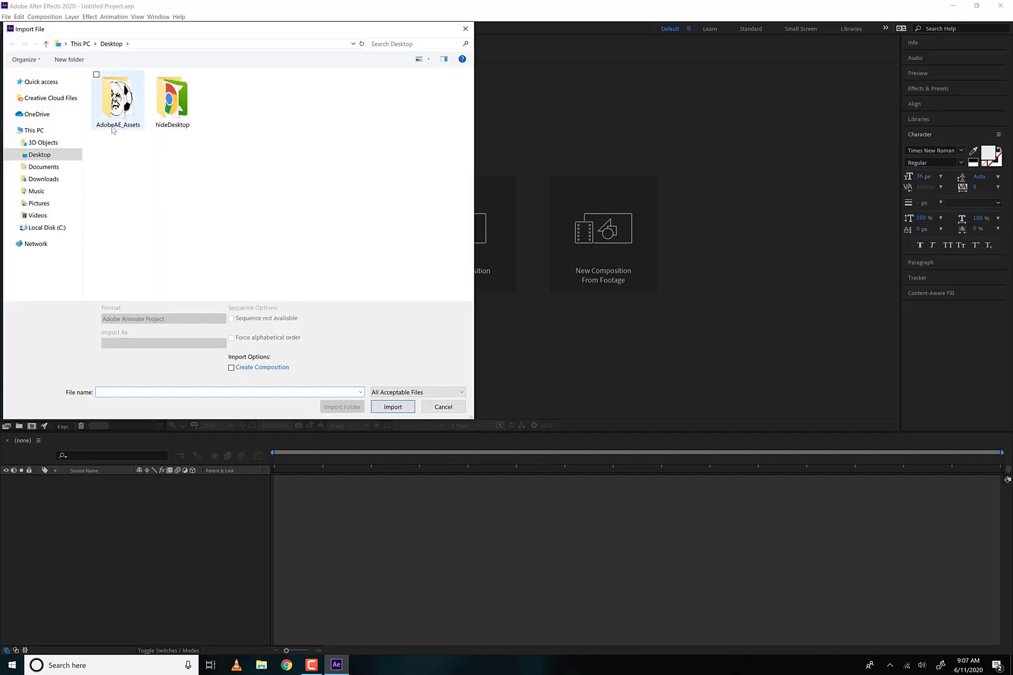
{"action": "left_click", "coordinate": [127, 102]}
{"action": "double_click", "coordinate": [126, 102]}
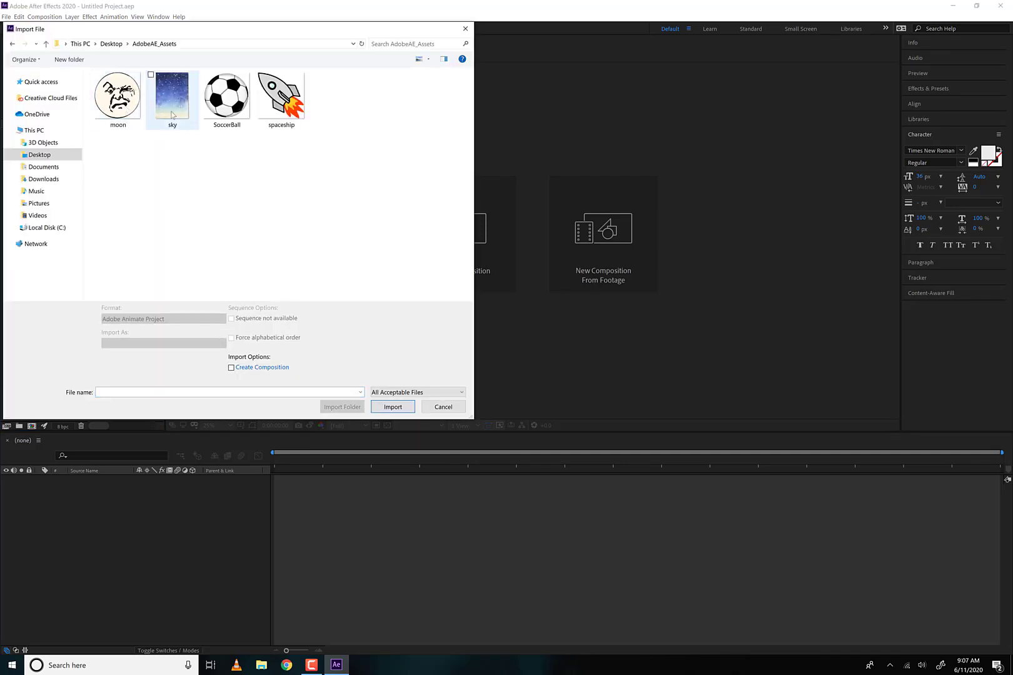
{"action": "left_click", "coordinate": [226, 105]}
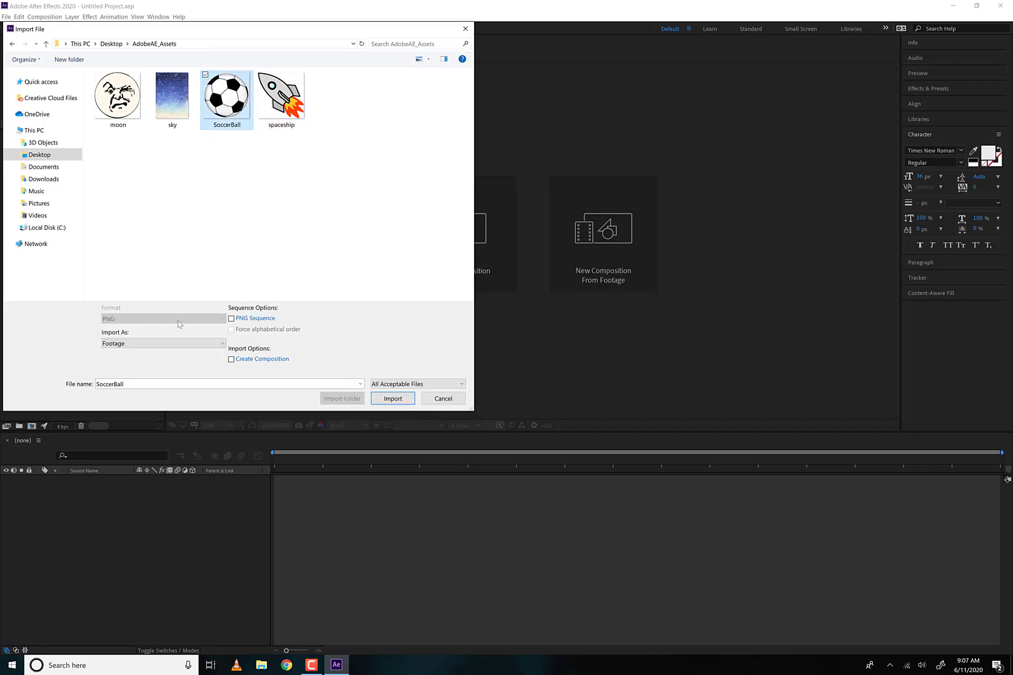
{"action": "left_click", "coordinate": [125, 344]}
{"action": "left_click", "coordinate": [125, 345]}
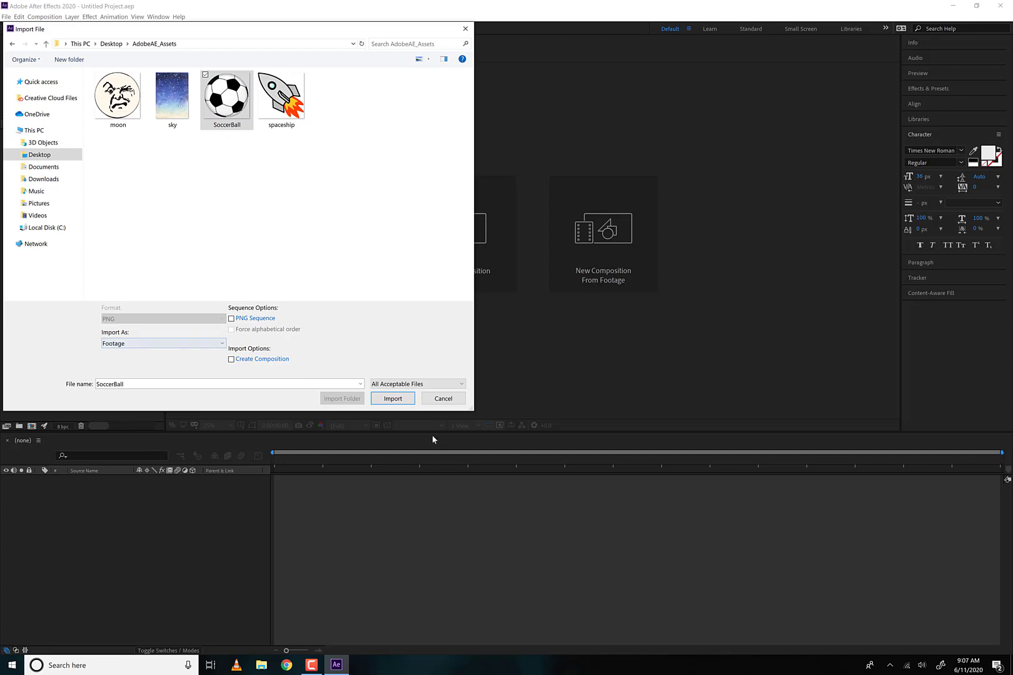
{"action": "left_click", "coordinate": [394, 398]}
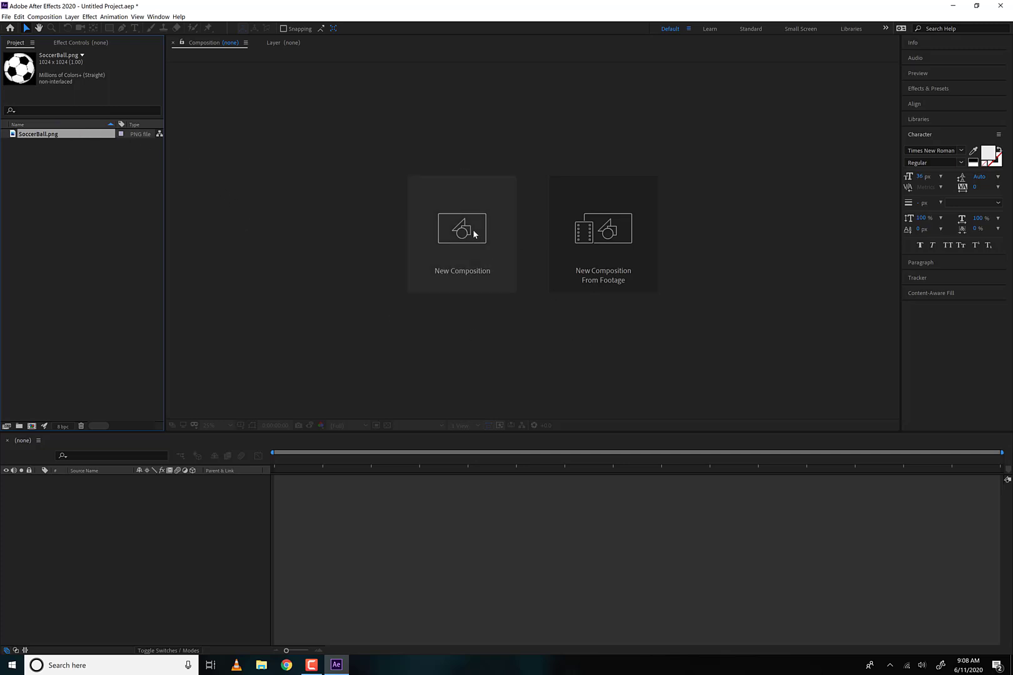
- Start a new composition named AnimationofBall and set its frame rate to 24 frames per second
{"action": "left_click", "coordinate": [54, 16]}
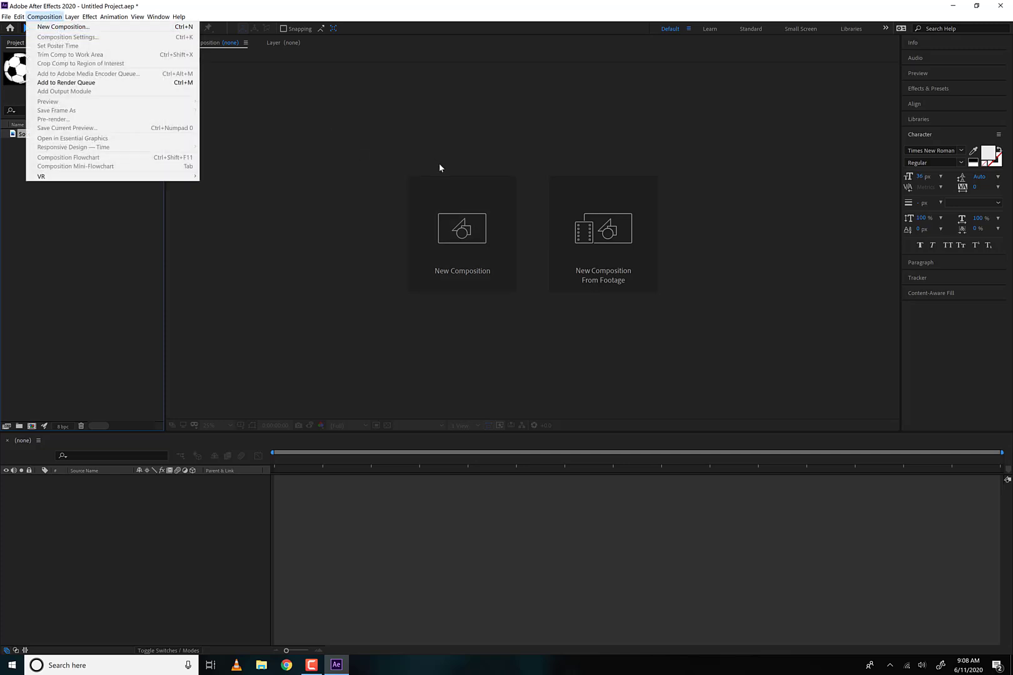
{"action": "left_click", "coordinate": [463, 247]}
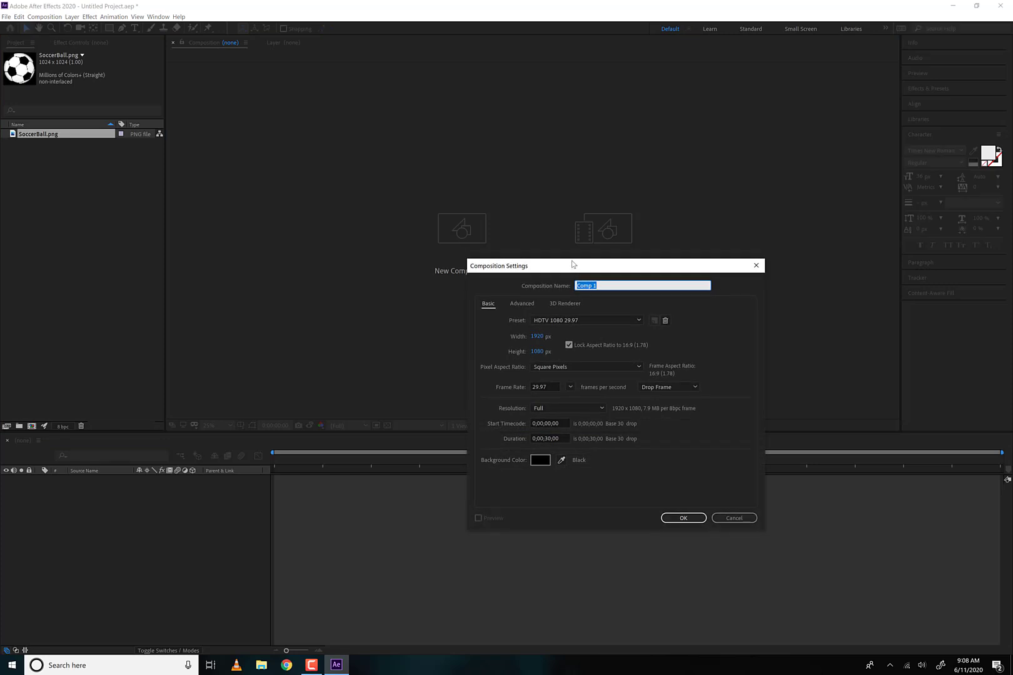
{"action": "type", "text": "AnimationofBall"}
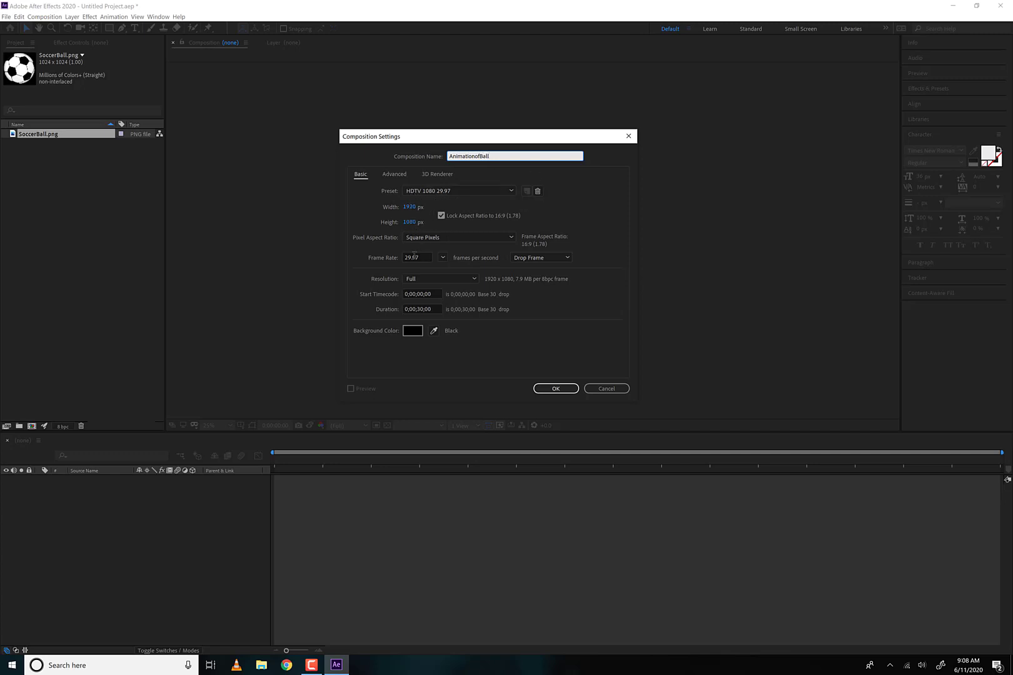
{"action": "left_click", "coordinate": [443, 257]}
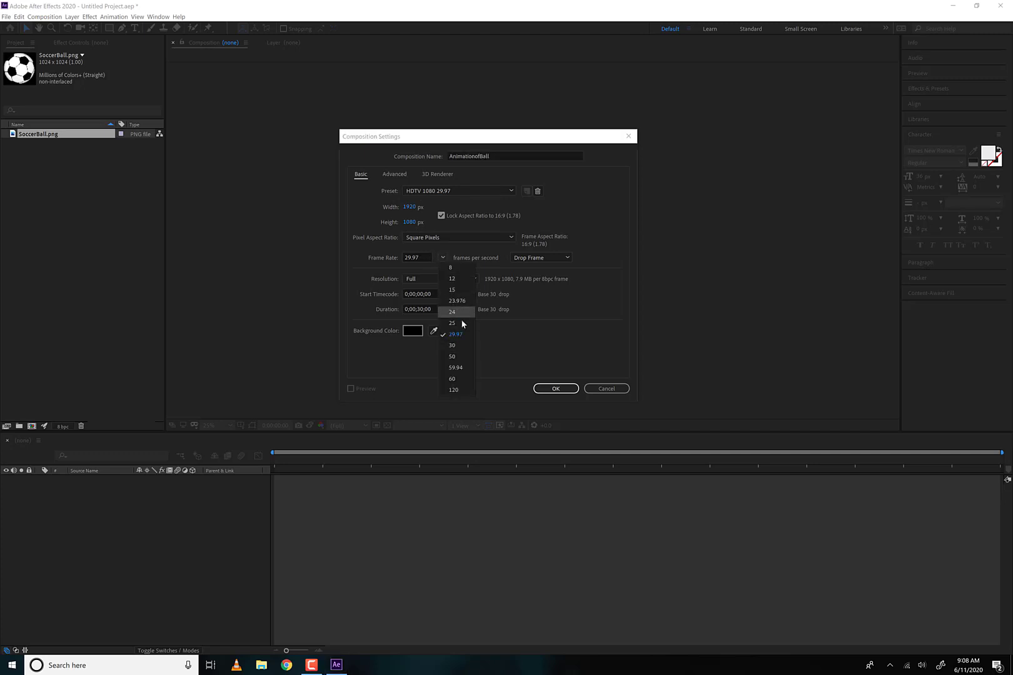
{"action": "left_click", "coordinate": [467, 313]}
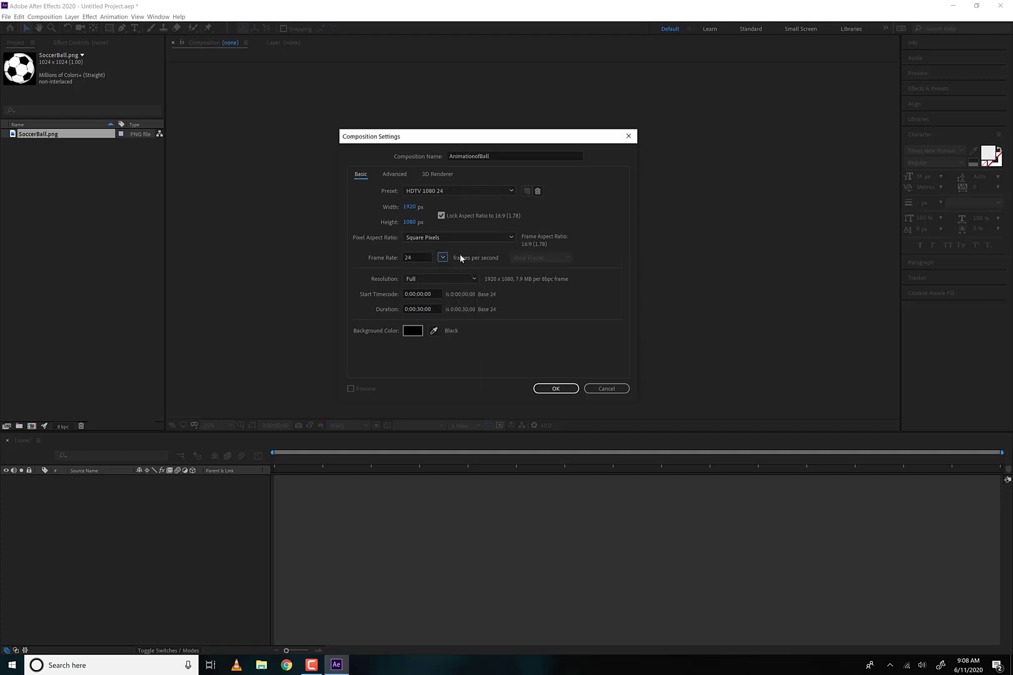
- Set the new composition's duration to 0:00:25:00 and create it
{"action": "left_click", "coordinate": [418, 309]}
{"action": "left_click_drag", "start_coordinate": [418, 309], "coordinate": [427, 306]}
{"action": "type", "text": "20"}
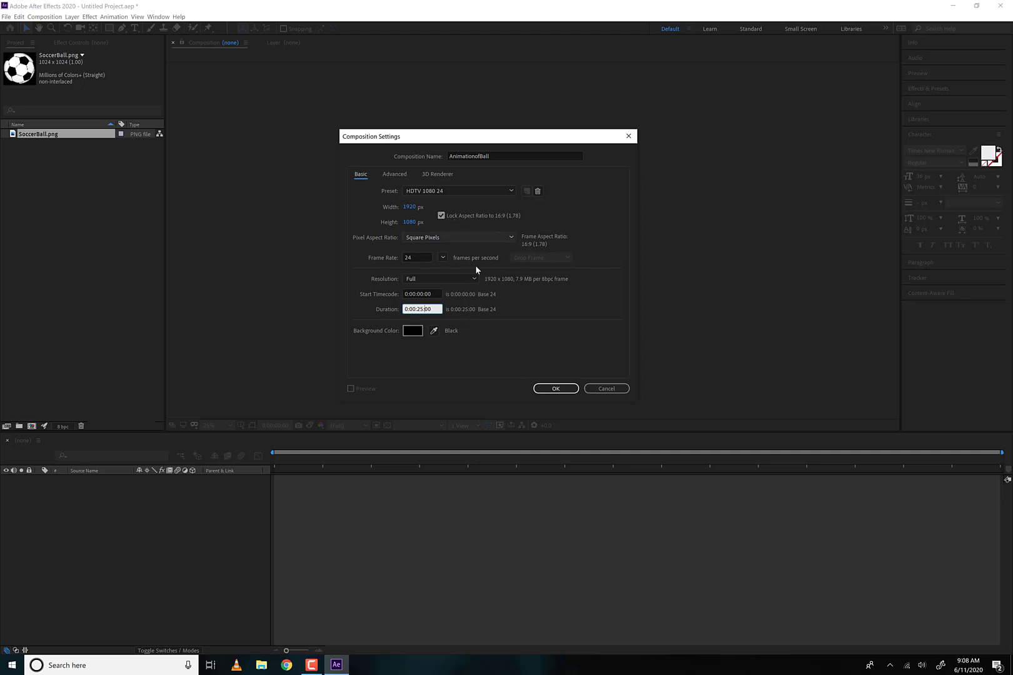
{"action": "left_click", "coordinate": [560, 394]}
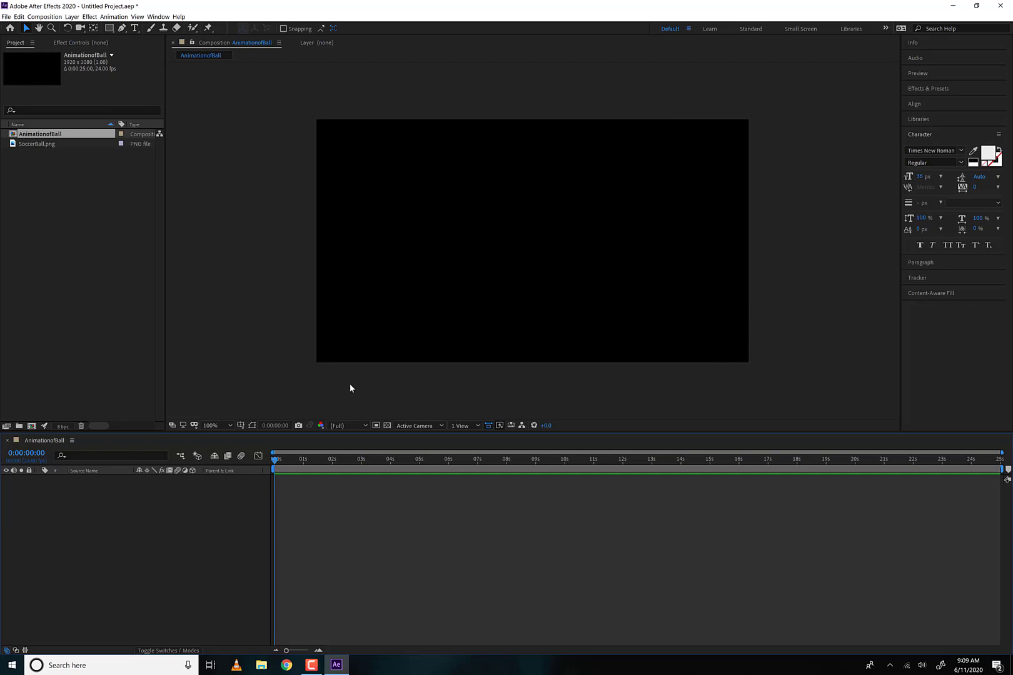
{"action": "left_click", "coordinate": [721, 466]}
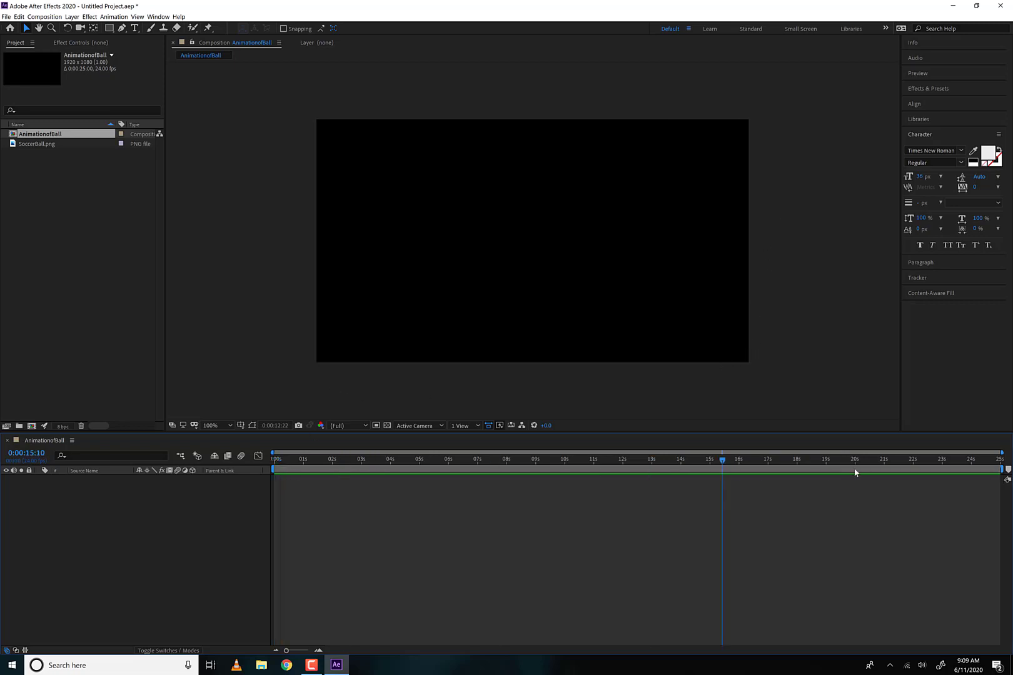
{"action": "left_click_drag", "start_coordinate": [602, 477], "coordinate": [124, 472]}
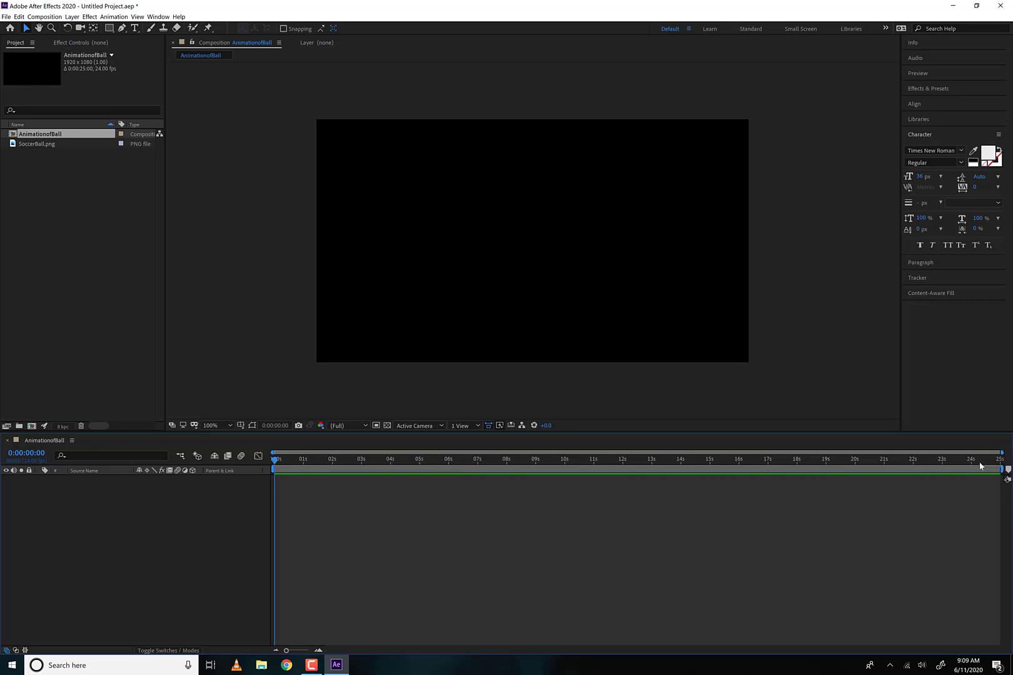
{"action": "left_click_drag", "start_coordinate": [980, 466], "coordinate": [274, 466]}
- Change the duration of the AnimationofBall composition to 0:00:02:00 in its composition settings
{"action": "left_click", "coordinate": [44, 16]}
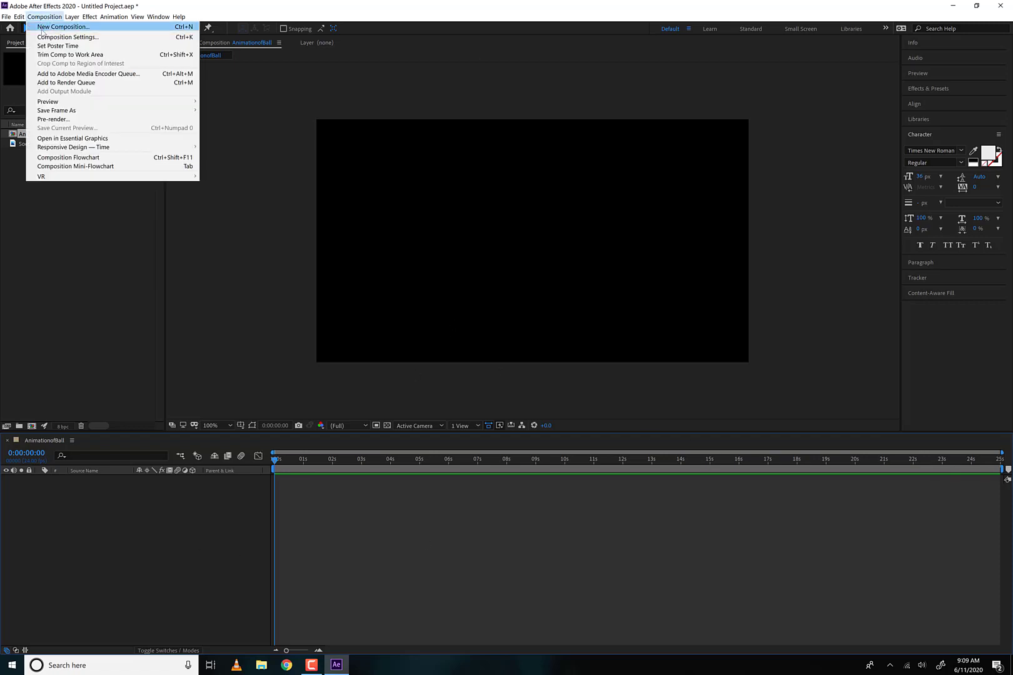
{"action": "left_click", "coordinate": [68, 37]}
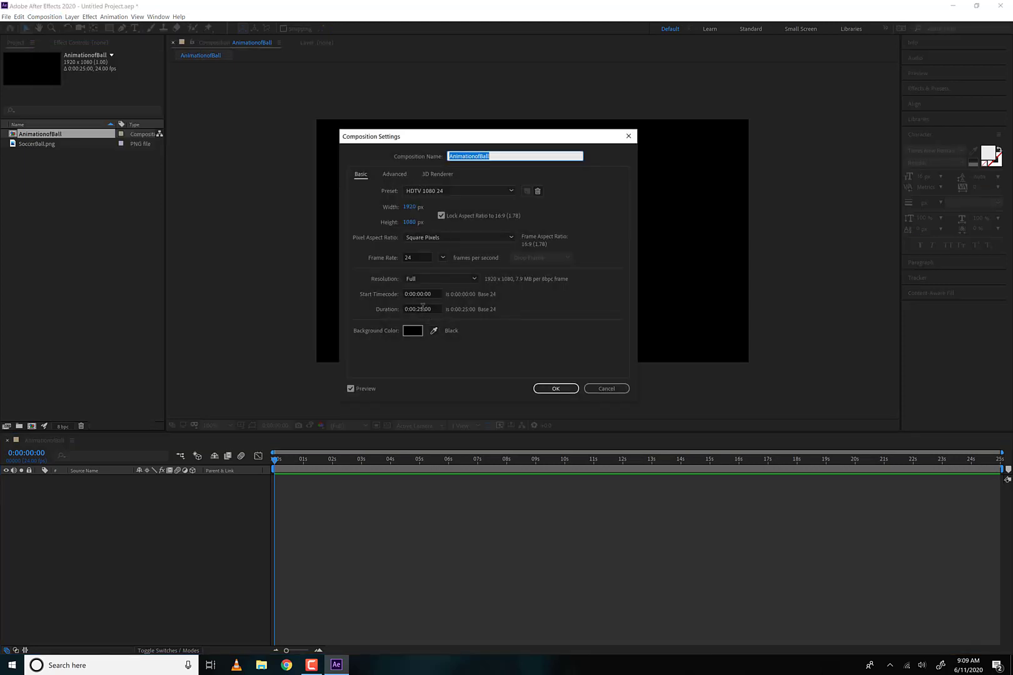
{"action": "left_click", "coordinate": [421, 308]}
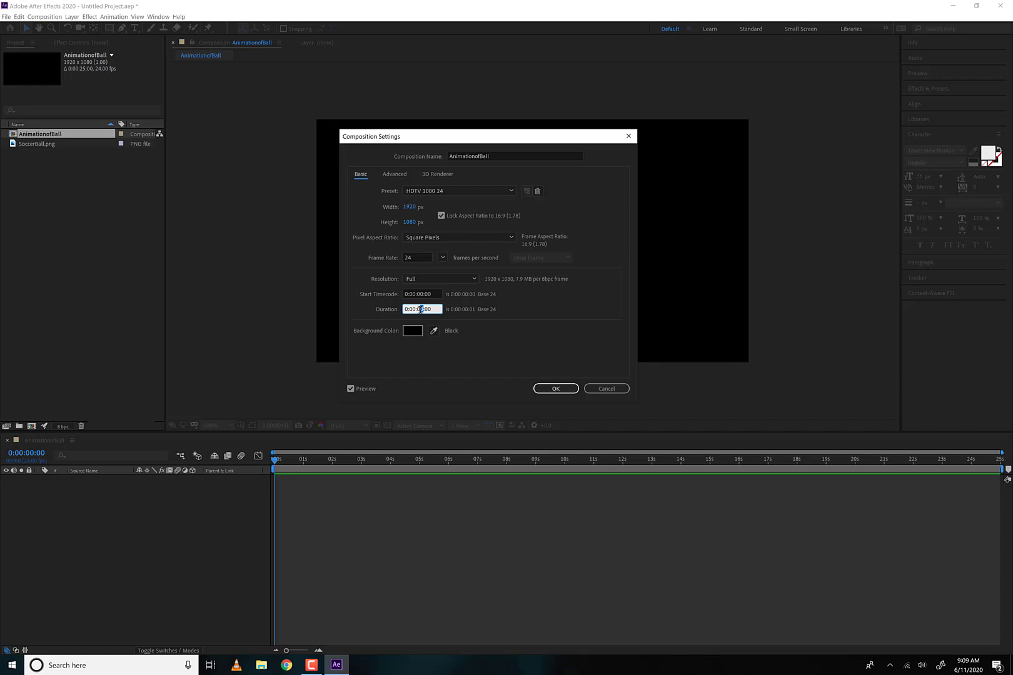
{"action": "key", "text": "Return"}
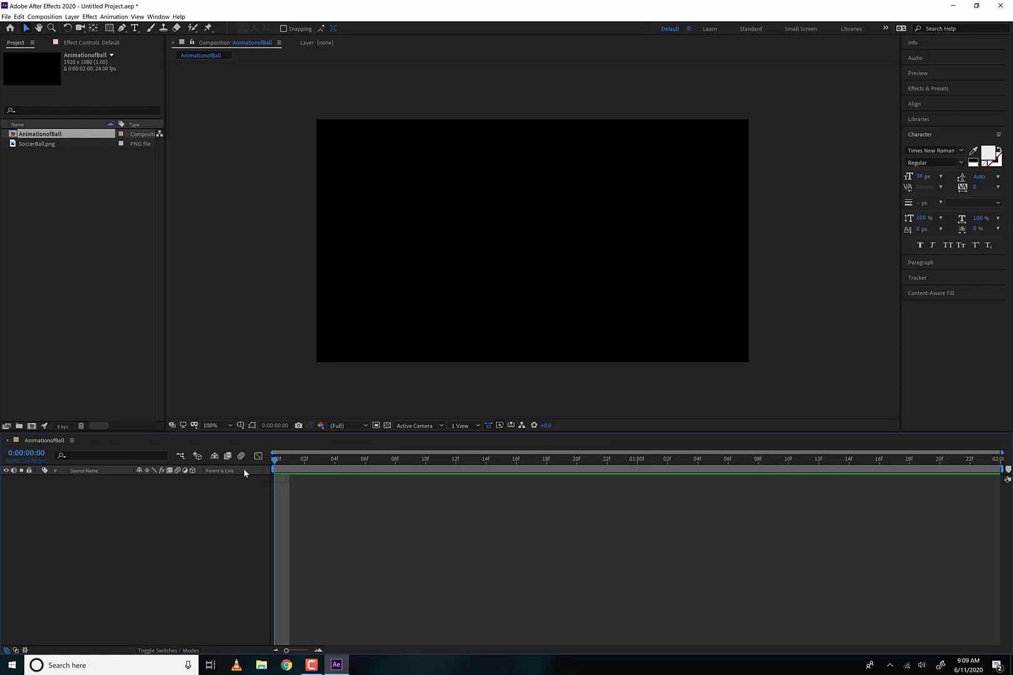
{"action": "left_click_drag", "start_coordinate": [47, 456], "coordinate": [2, 459]}
{"action": "left_click", "coordinate": [31, 453]}
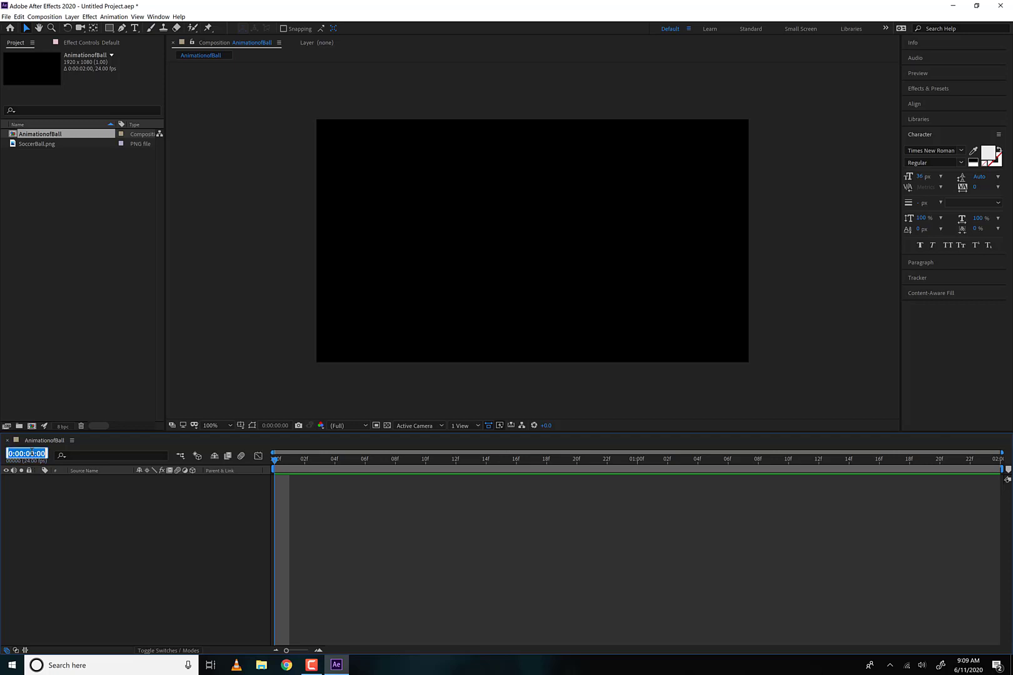
{"action": "left_click", "coordinate": [72, 523]}
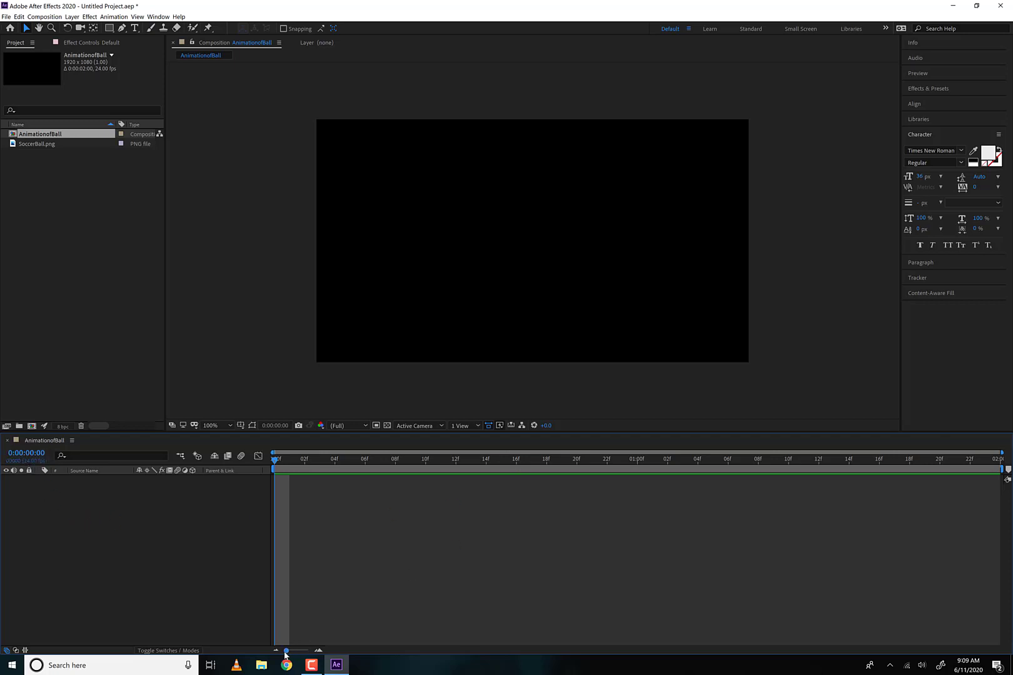
{"action": "left_click_drag", "start_coordinate": [297, 651], "coordinate": [272, 655]}
{"action": "left_click", "coordinate": [172, 652]}
{"action": "left_click", "coordinate": [169, 651]}
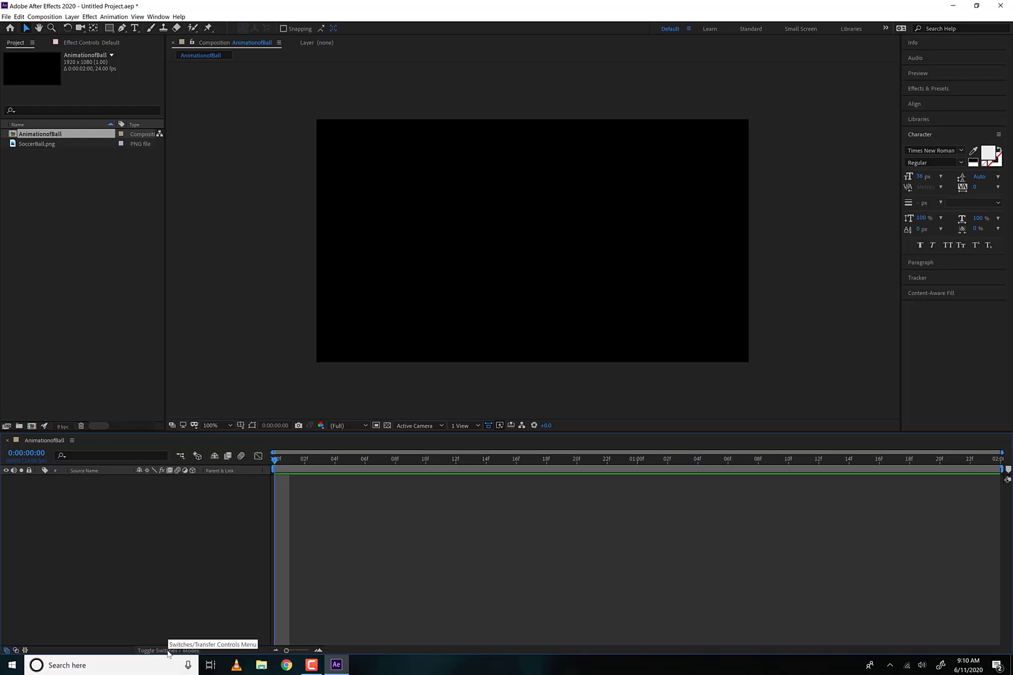
{"action": "left_click", "coordinate": [163, 651]}
{"action": "left_click", "coordinate": [156, 652]}
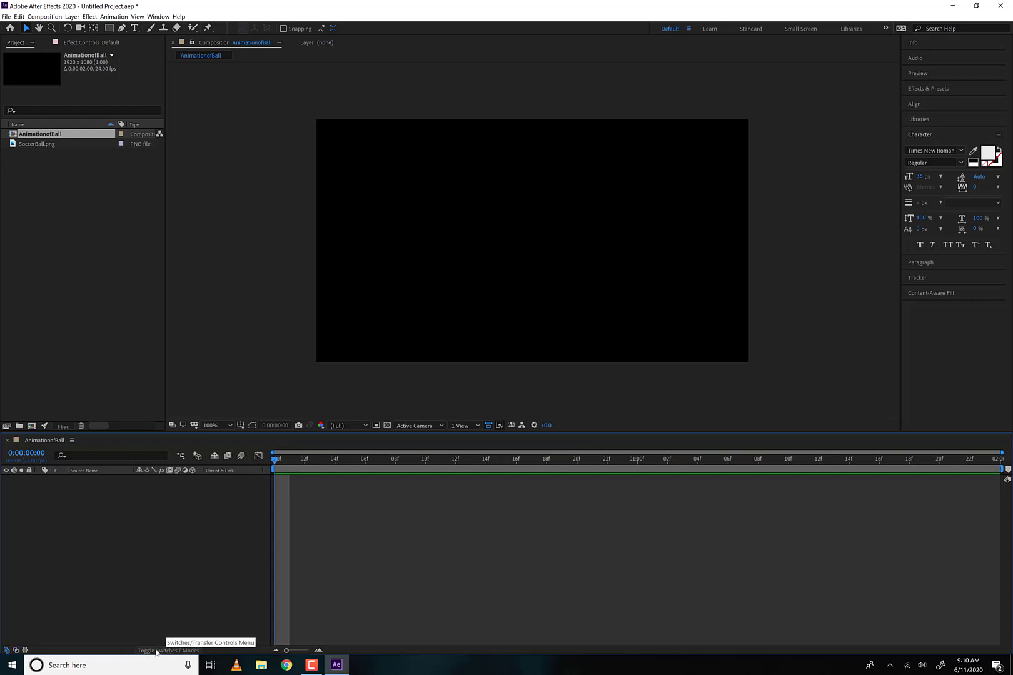
{"action": "left_click", "coordinate": [16, 652]}
{"action": "left_click", "coordinate": [16, 652]}
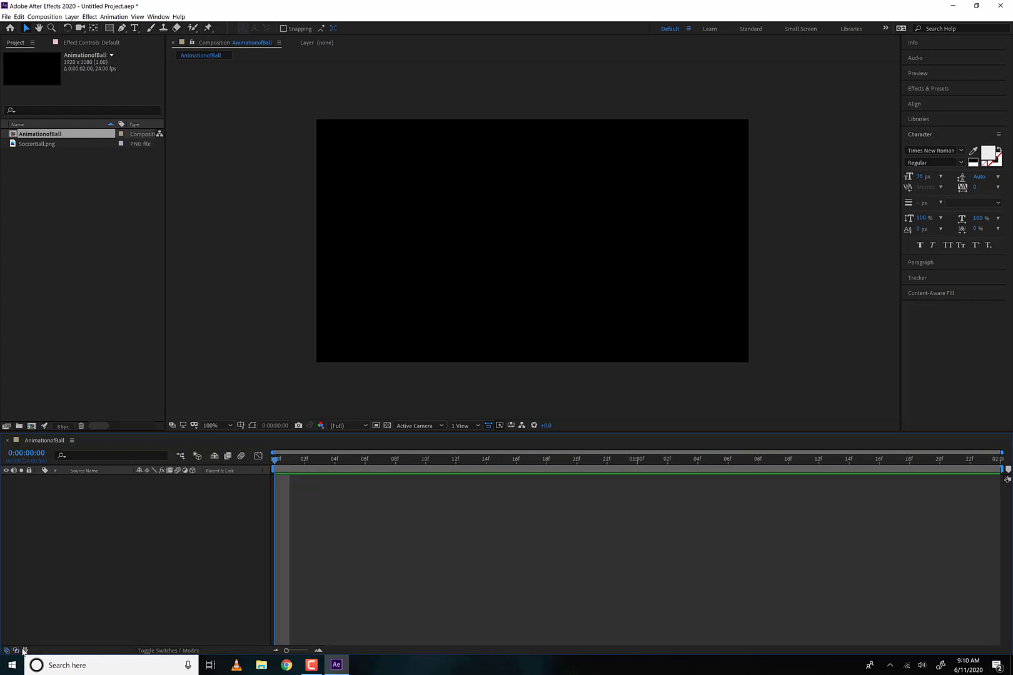
{"action": "left_click", "coordinate": [24, 651]}
{"action": "left_click", "coordinate": [24, 651]}
- Place SoccerBall.png near the centre of the AnimationofBall composition and show the Mode and TrkMat columns for its layer
{"action": "left_click_drag", "start_coordinate": [38, 143], "coordinate": [525, 239]}
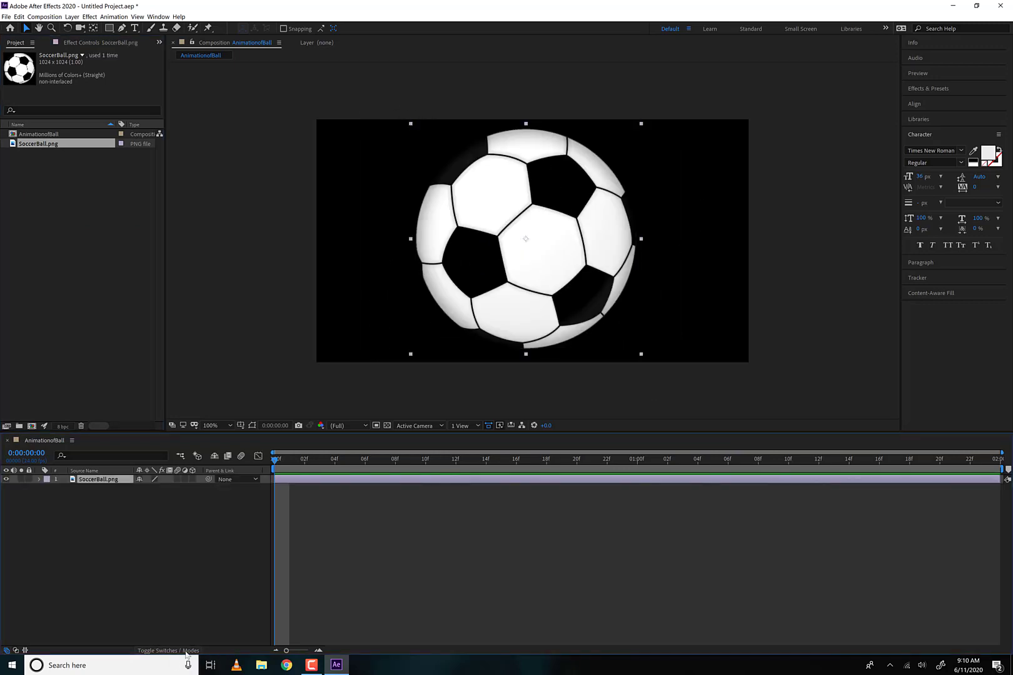
{"action": "left_click", "coordinate": [15, 651]}
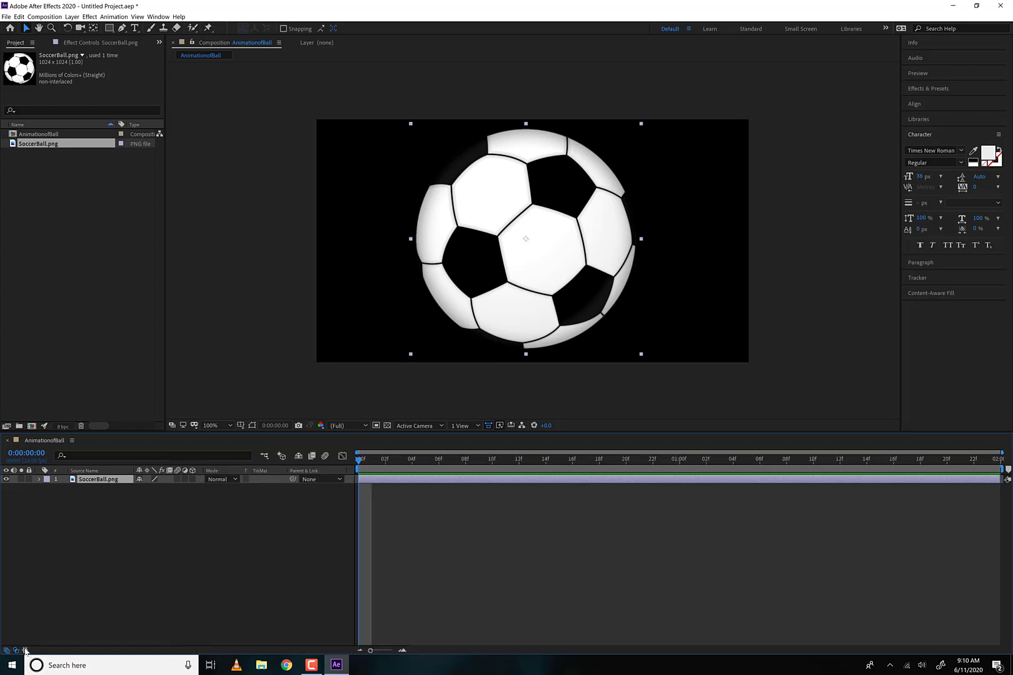
- Show and hide the In, Out, Duration and Stretch columns, and hide the Mode and TrkMat columns for the SoccerBall.png layer
{"action": "left_click", "coordinate": [25, 650]}
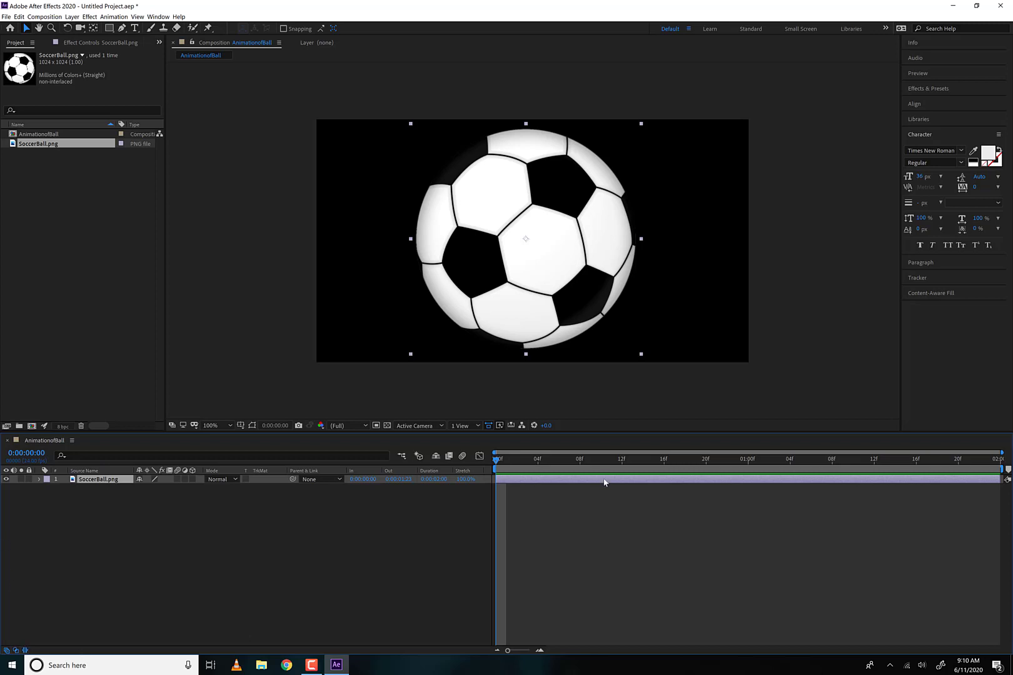
{"action": "left_click", "coordinate": [21, 651]}
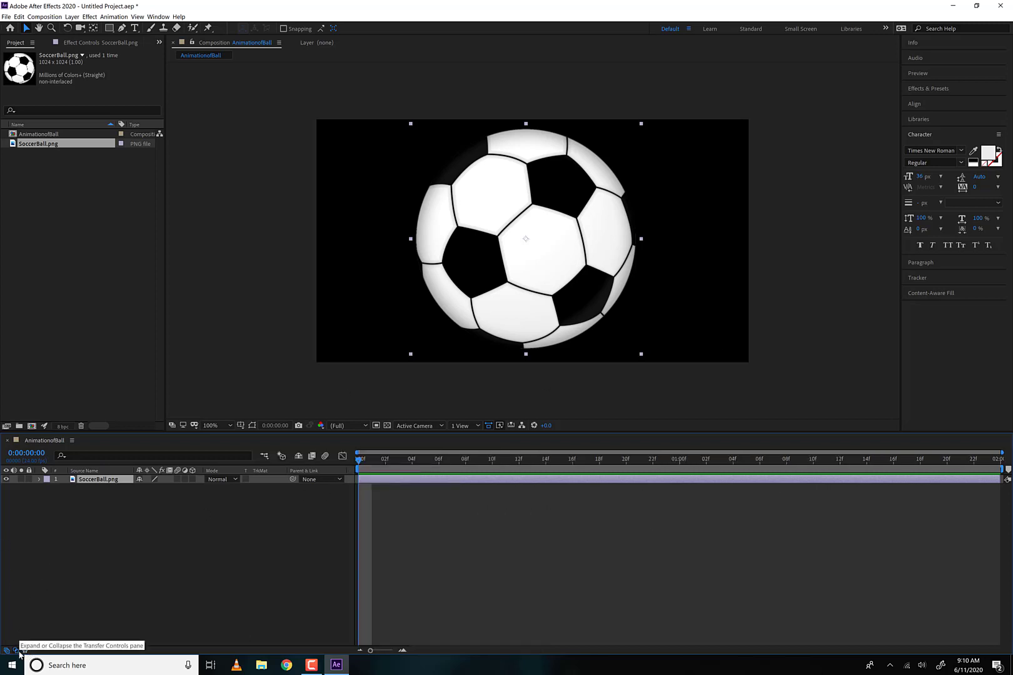
{"action": "left_click", "coordinate": [16, 651]}
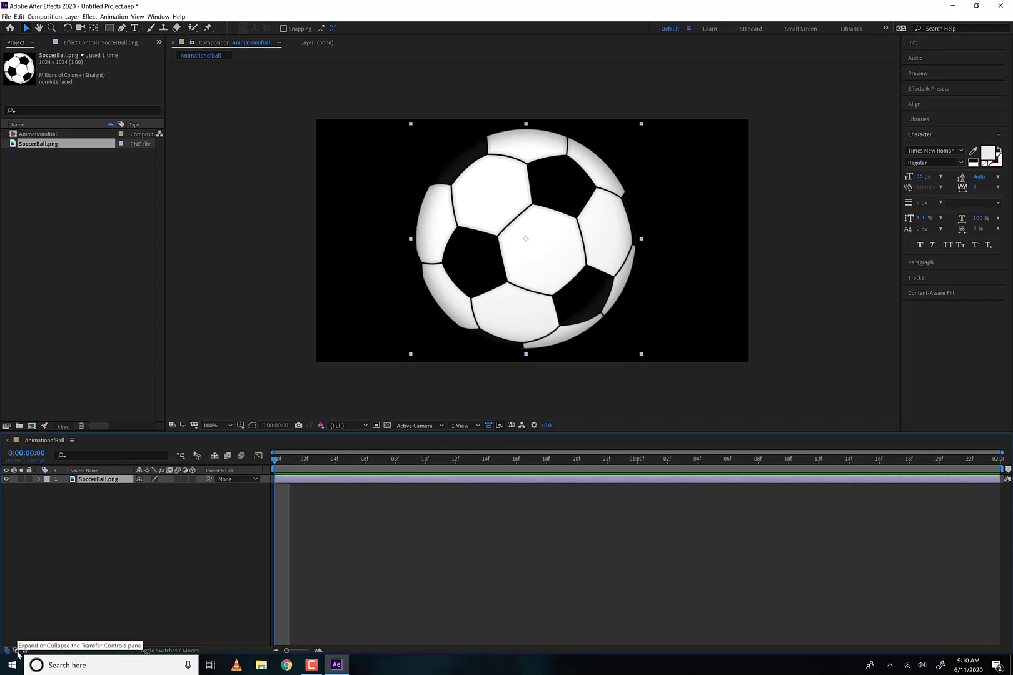
- Review the blending modes available for the SoccerBall.png layer in the mode columns and return to the layer switches
{"action": "left_click", "coordinate": [185, 651]}
{"action": "left_click", "coordinate": [185, 650]}
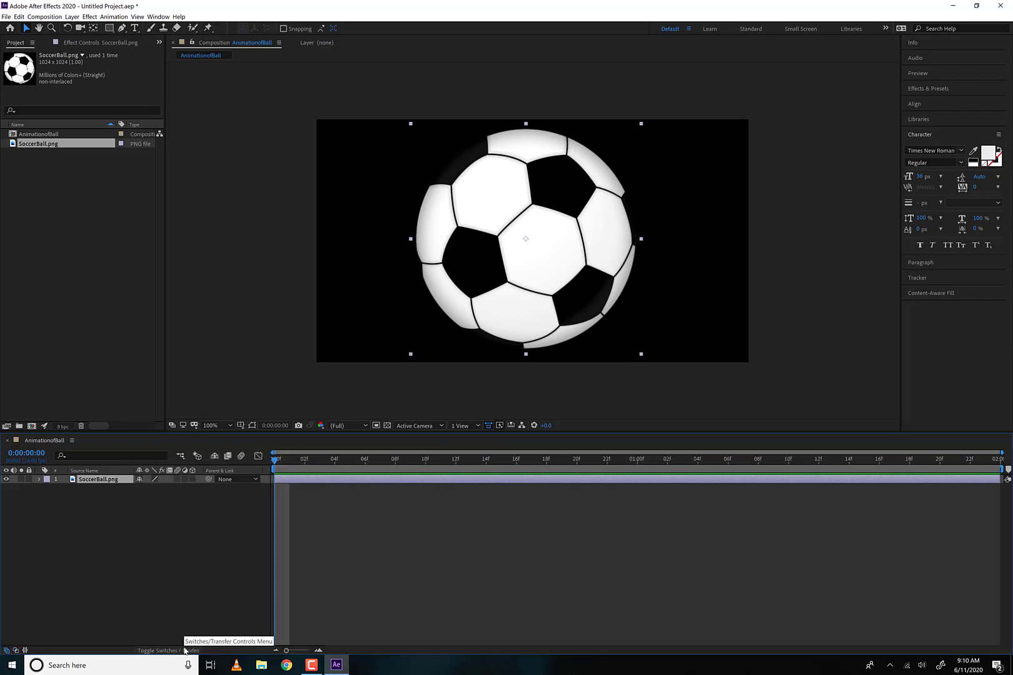
{"action": "left_click", "coordinate": [185, 651]}
{"action": "left_click", "coordinate": [154, 480]}
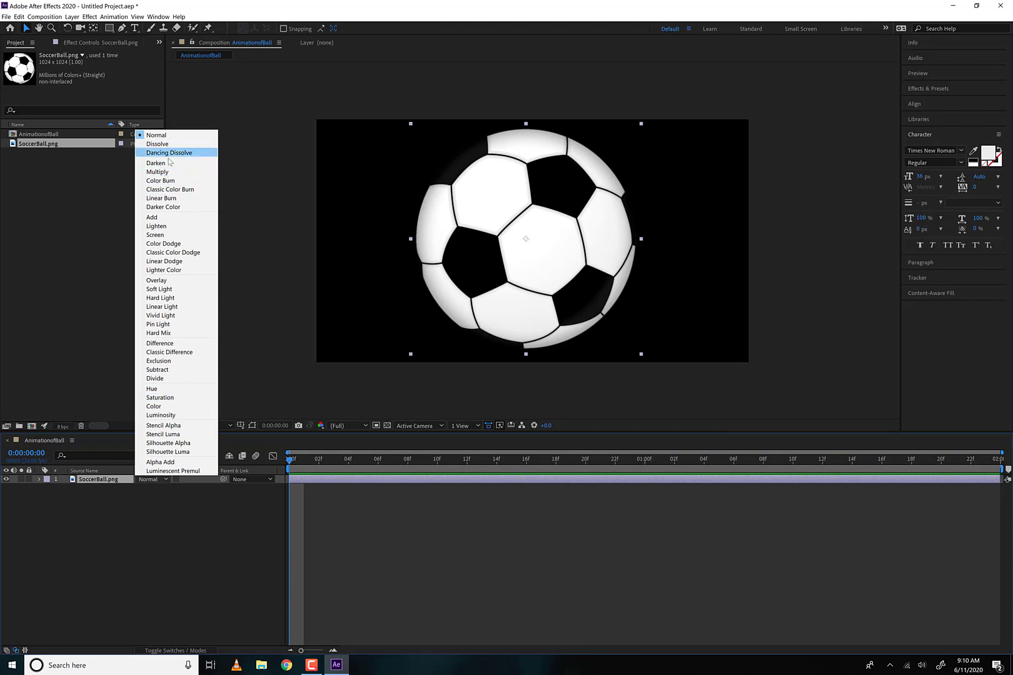
{"action": "left_click", "coordinate": [181, 550]}
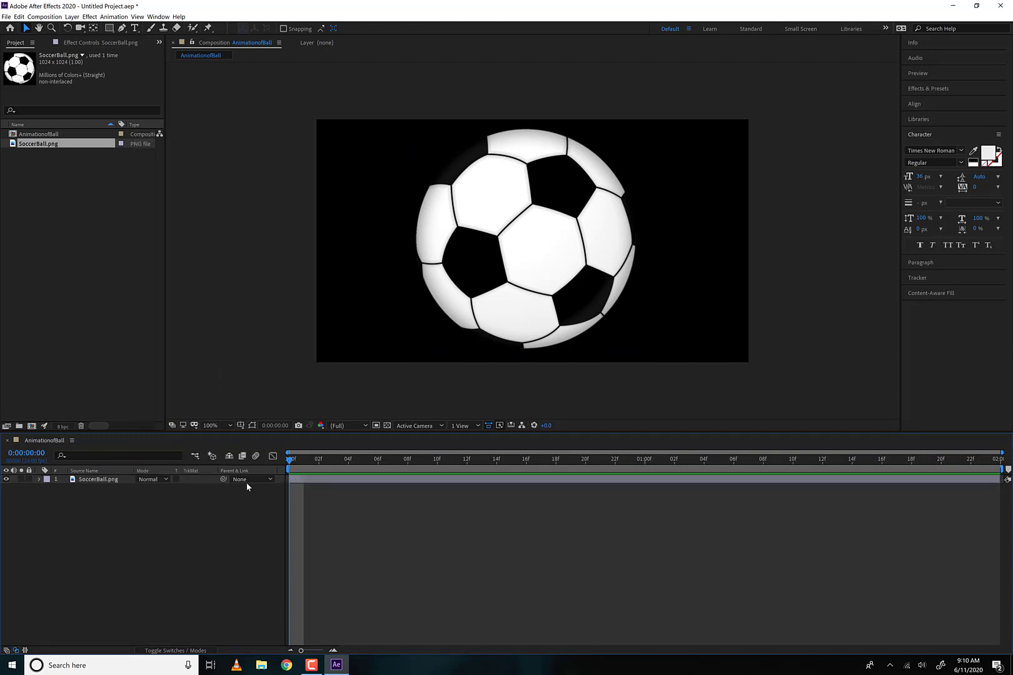
{"action": "left_click", "coordinate": [182, 648]}
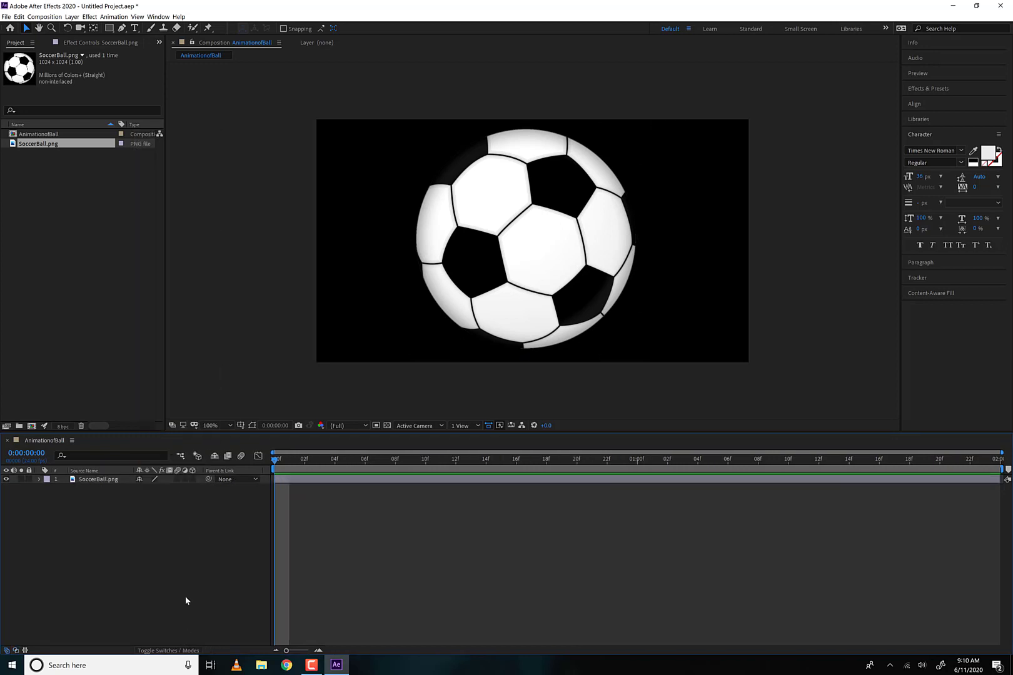
{"action": "left_click", "coordinate": [150, 478]}
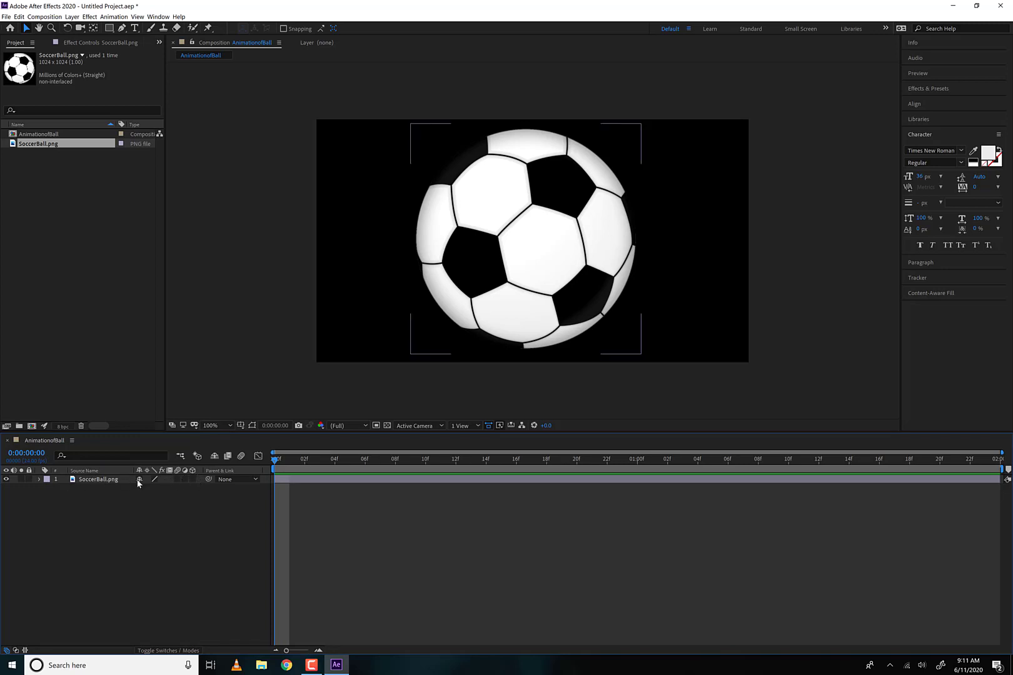
- Rename the SoccerBall.png layer as BallEvenSpacing and show the layer names in the timeline
{"action": "left_click", "coordinate": [97, 479]}
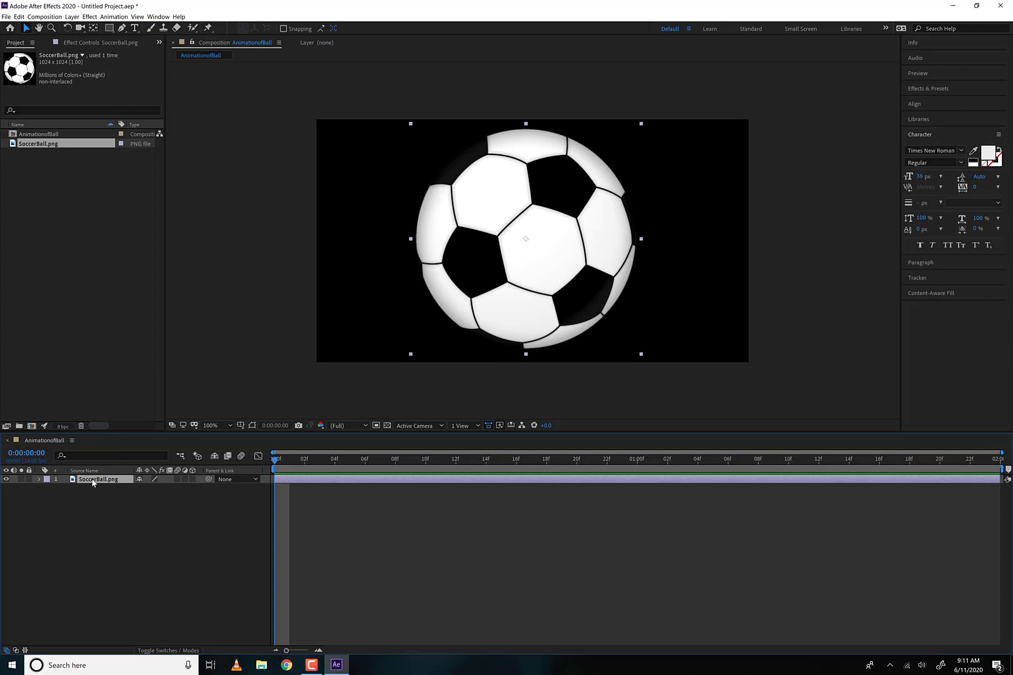
{"action": "key", "text": "Return"}
{"action": "type", "text": "BallEvenSpacing"}
{"action": "key", "text": "Return"}
{"action": "left_click", "coordinate": [79, 471]}
{"action": "left_click", "coordinate": [95, 470]}
- Set the BallEvenSpacing layer's scale to 25% in its Transform properties
{"action": "left_click", "coordinate": [412, 126]}
{"action": "left_click_drag", "start_coordinate": [411, 126], "coordinate": [336, 120]}
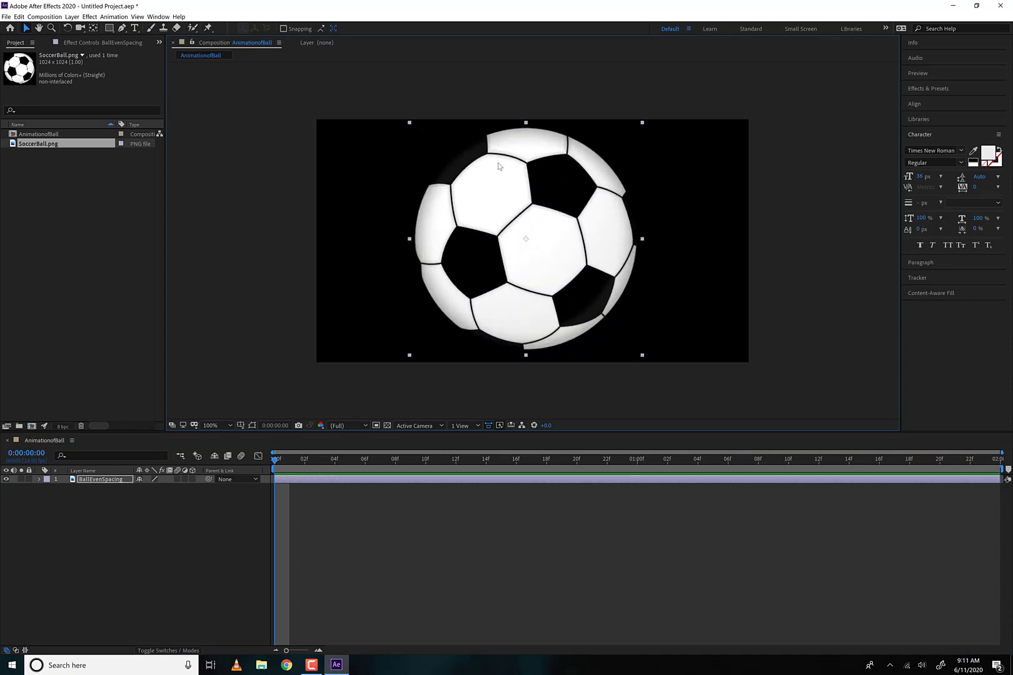
{"action": "left_click", "coordinate": [38, 479]}
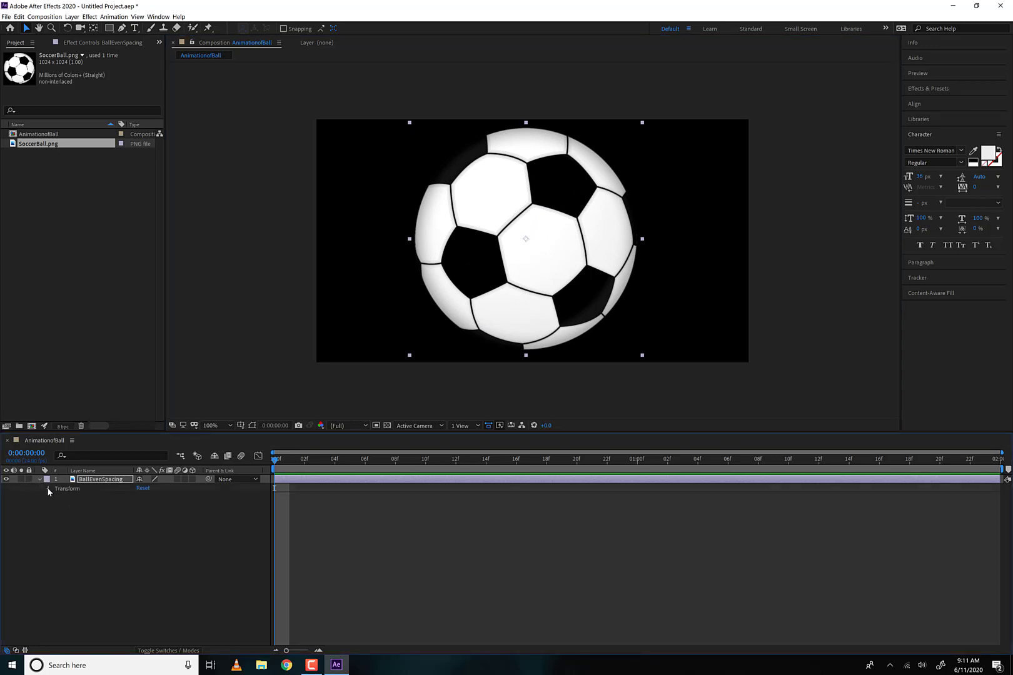
{"action": "left_click", "coordinate": [47, 488]}
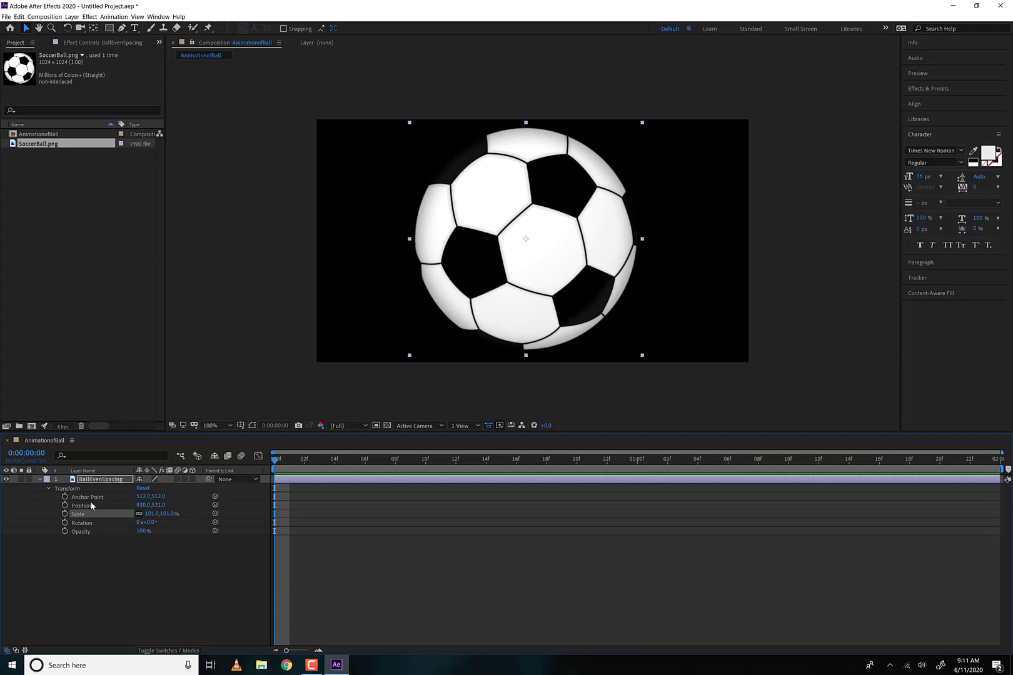
{"action": "left_click", "coordinate": [153, 513]}
{"action": "type", "text": "25"}
{"action": "key", "text": "Return"}
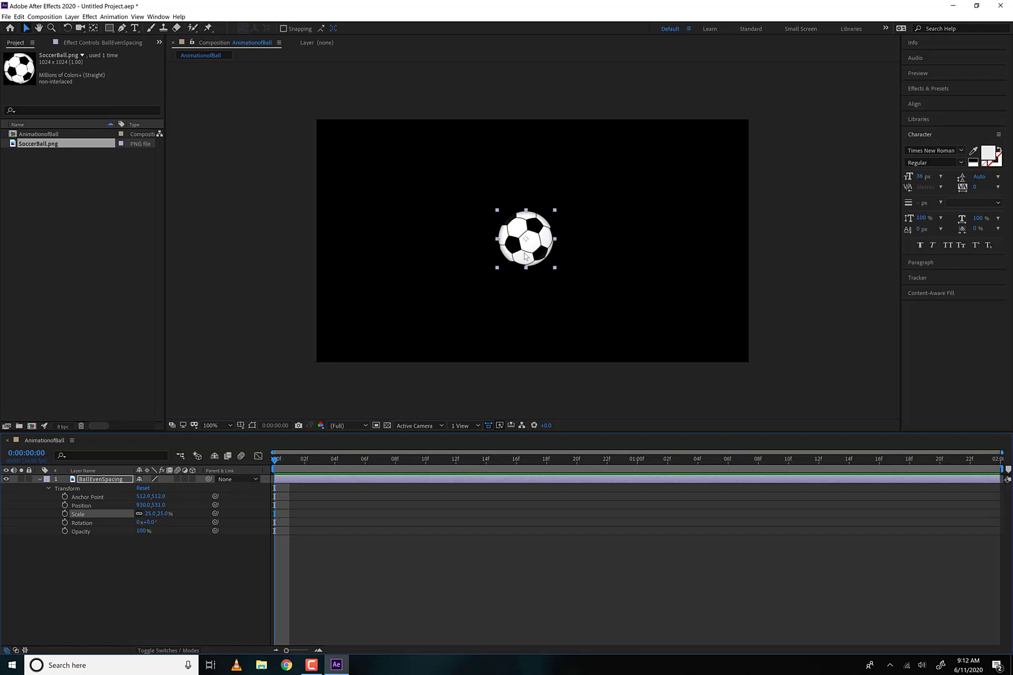
- Move the ball into the upper-left area of the frame and adjust its position to 147, 152
{"action": "left_click", "coordinate": [524, 253]}
{"action": "left_click_drag", "start_coordinate": [525, 255], "coordinate": [351, 170]}
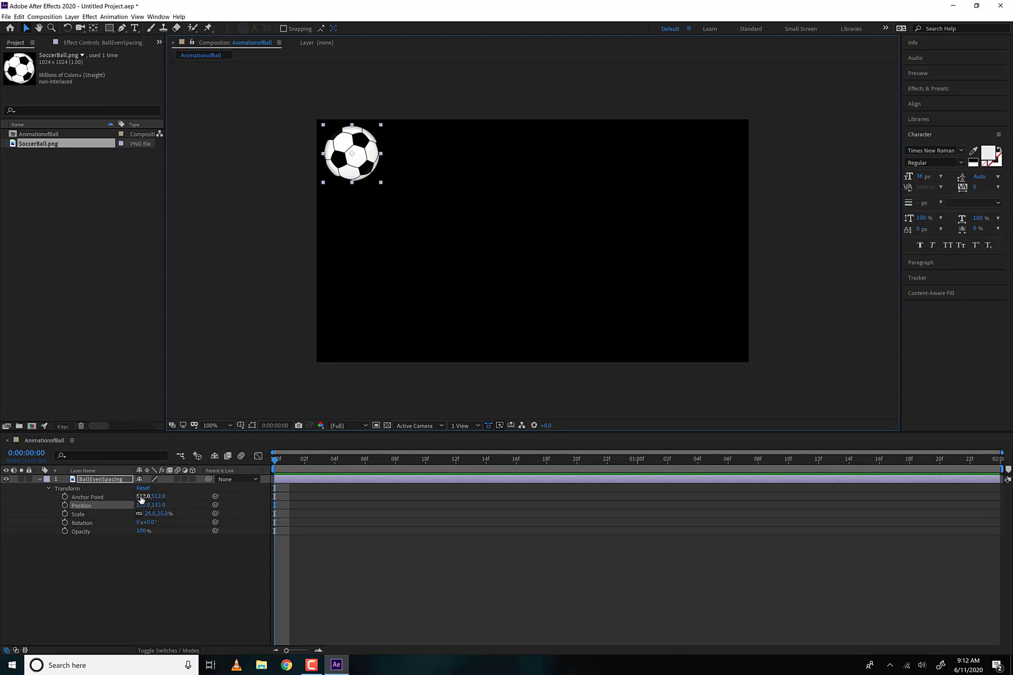
{"action": "mouse_move", "coordinate": [144, 505]}
{"action": "left_mouse_down"}
{"action": "mouse_move", "coordinate": [158, 505]}
{"action": "mouse_move", "coordinate": [139, 505]}
{"action": "left_mouse_up"}
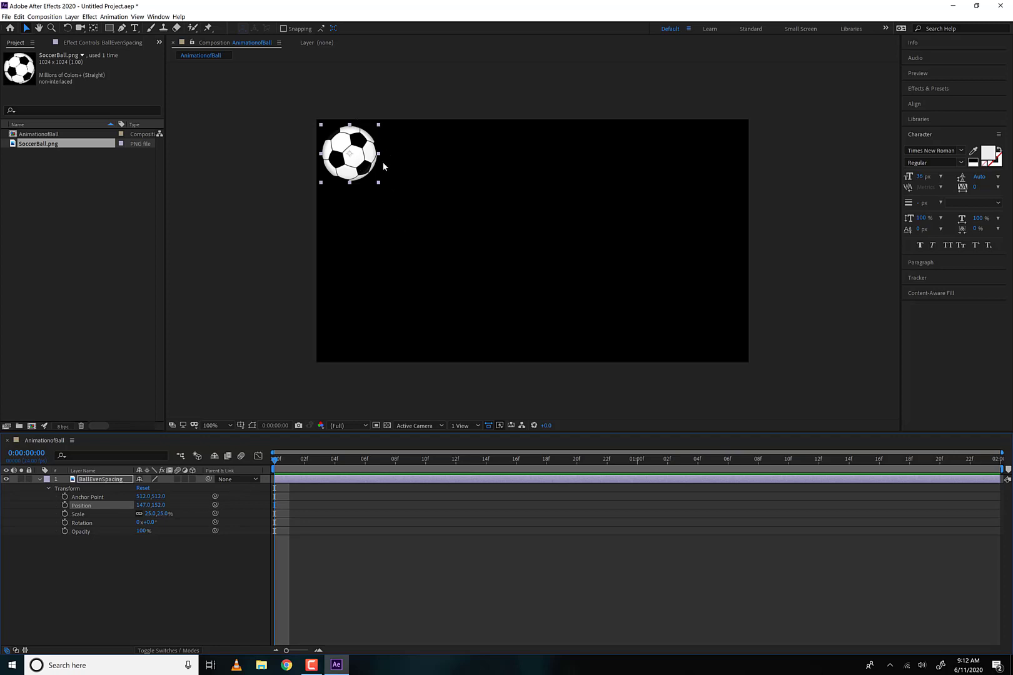
- Try moving and nudging the ball so that its centre sits on the frame's upper-left corner, at about 5, -1
{"action": "left_click_drag", "start_coordinate": [367, 170], "coordinate": [280, 75]}
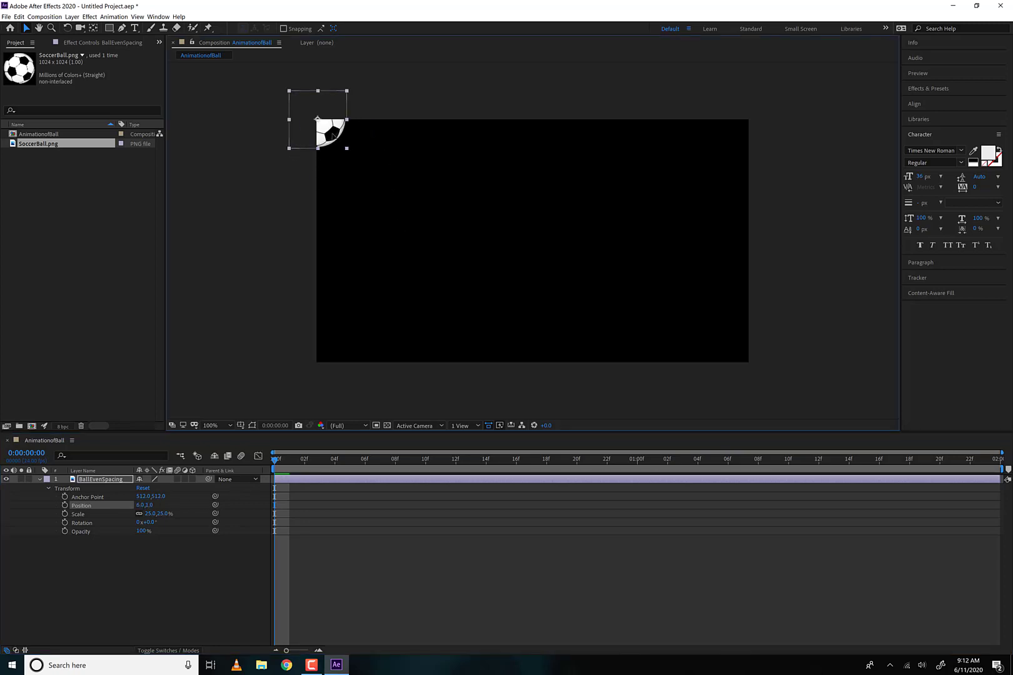
{"action": "key", "text": "Left"}
{"action": "key", "text": "Left"}
{"action": "key", "text": "Left"}
{"action": "key", "text": "Left"}
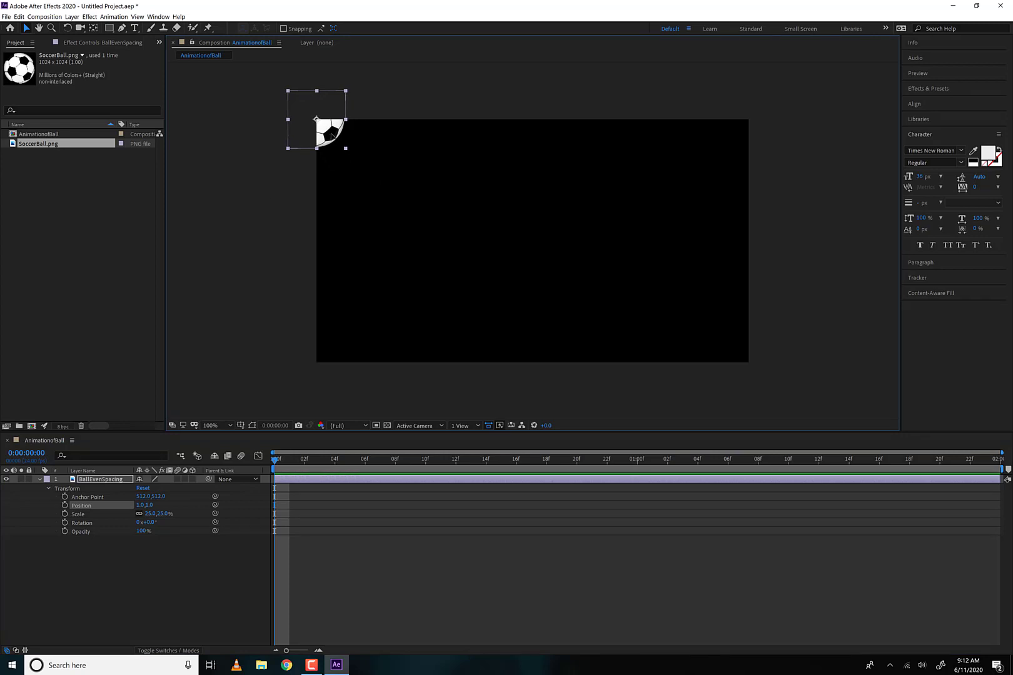
{"action": "left_click_drag", "start_coordinate": [319, 129], "coordinate": [626, 292]}
{"action": "left_click_drag", "start_coordinate": [260, 86], "coordinate": [321, 133]}
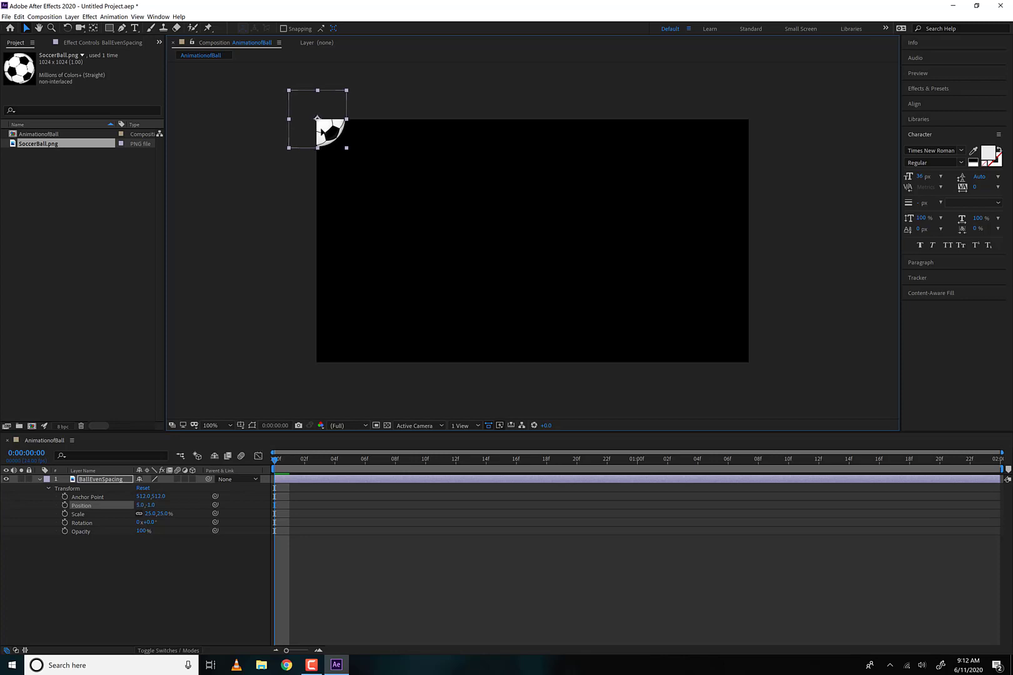
- Set the ball's position to 0, 0, and move it to the frame's lower-right corner at about 1918, 1084
{"action": "left_click", "coordinate": [150, 505]}
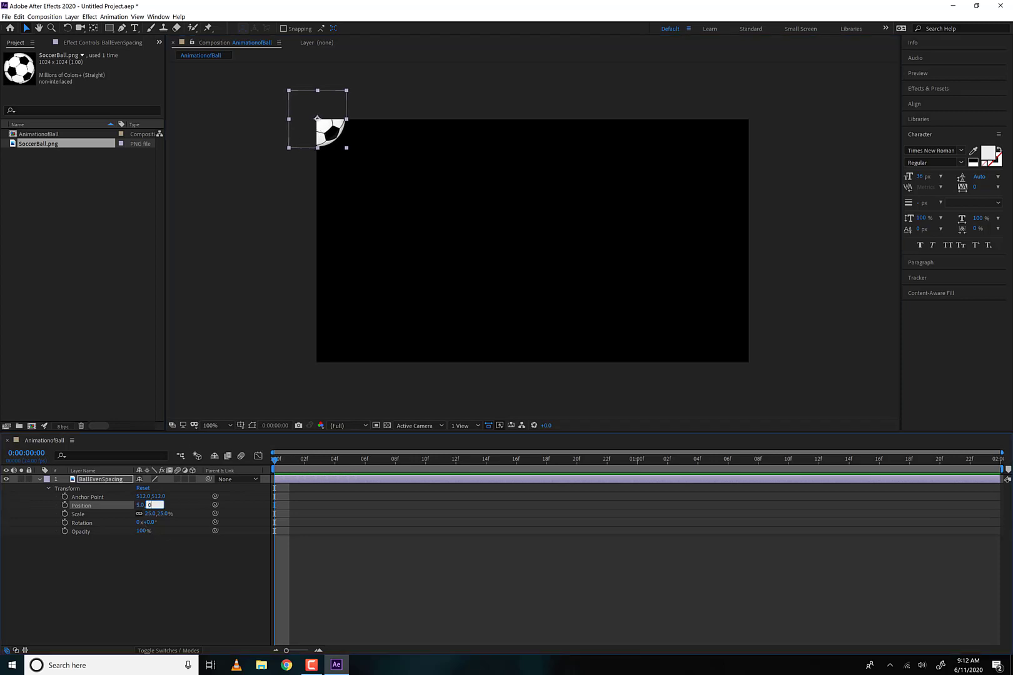
{"action": "left_click", "coordinate": [141, 506]}
{"action": "type", "text": "0"}
{"action": "left_click", "coordinate": [174, 505]}
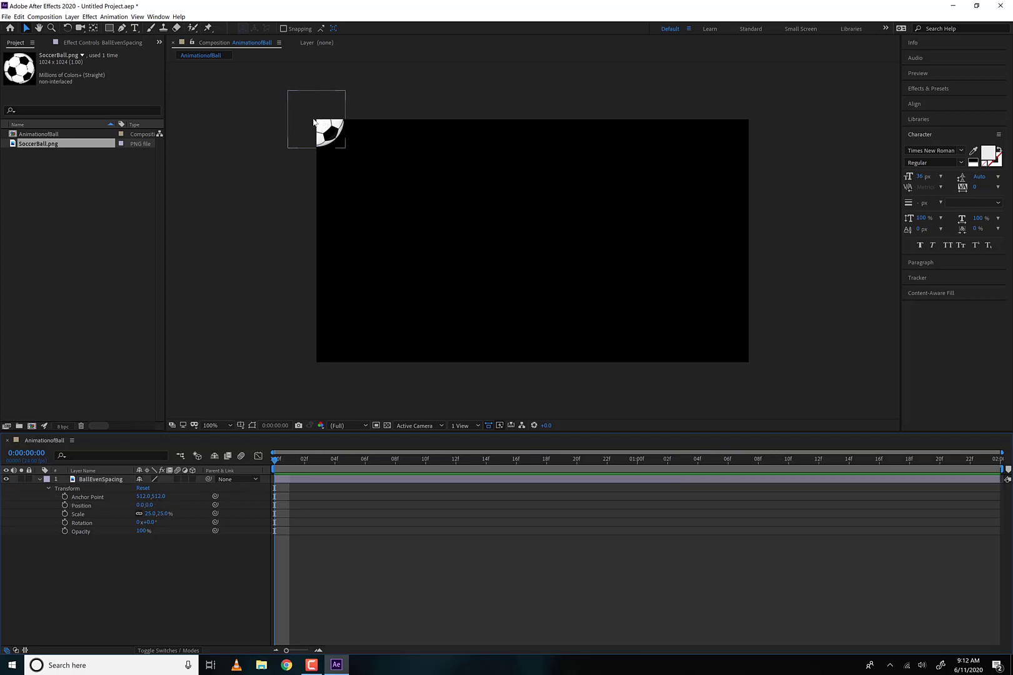
{"action": "left_click_drag", "start_coordinate": [314, 122], "coordinate": [769, 378]}
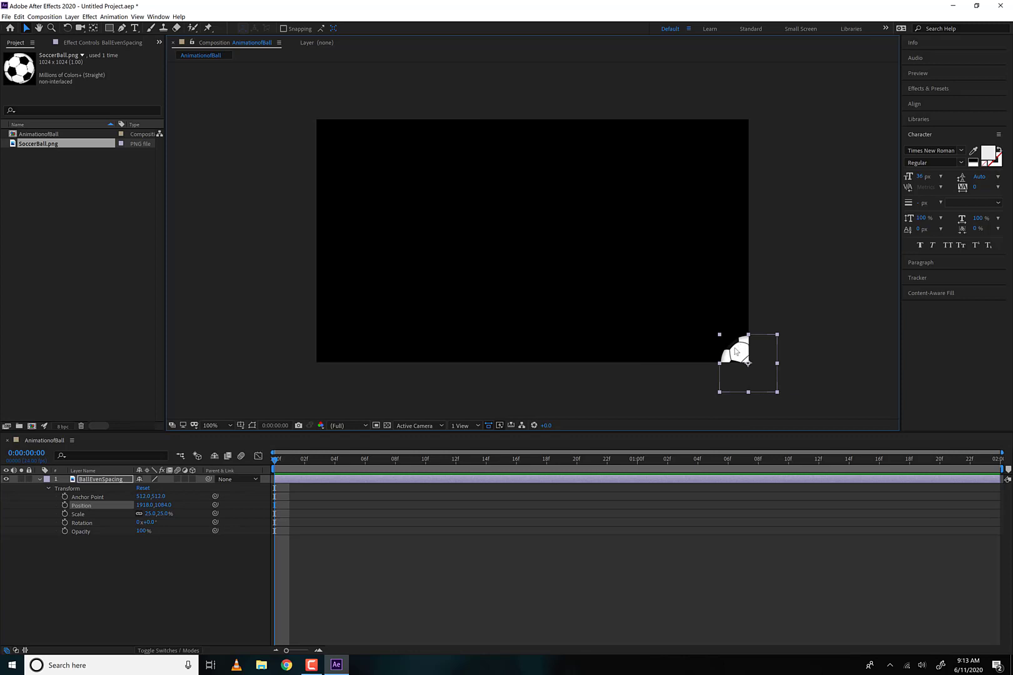
- Move the ball just inside the frame's upper-left corner, at about 139, 144, checking its placement with the grid temporarily displayed
{"action": "left_click_drag", "start_coordinate": [738, 350], "coordinate": [344, 148]}
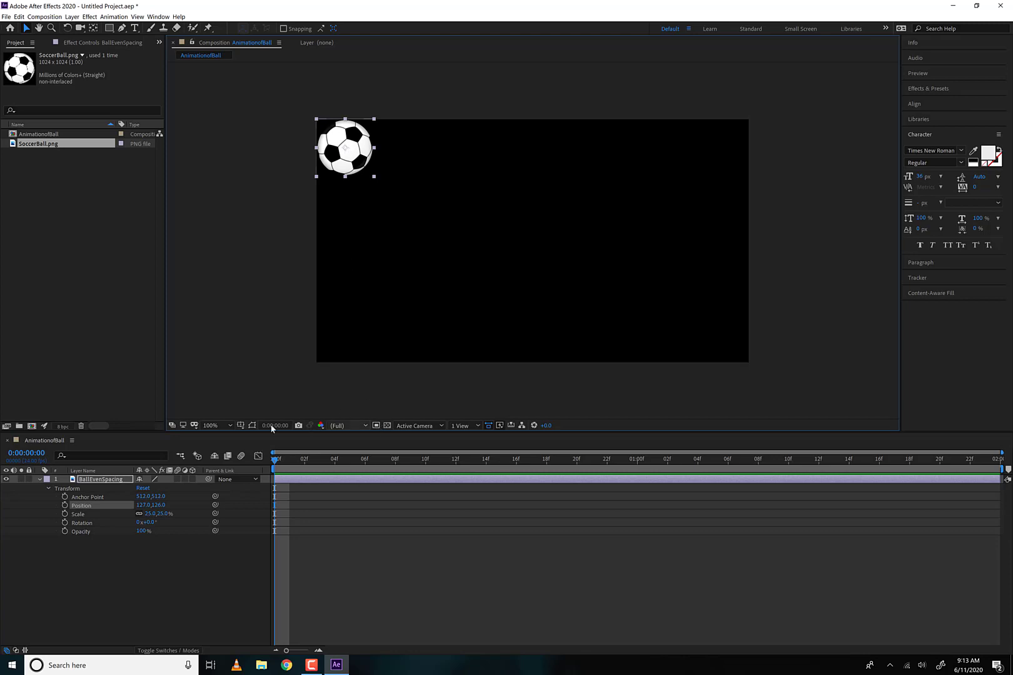
{"action": "left_click", "coordinate": [242, 425]}
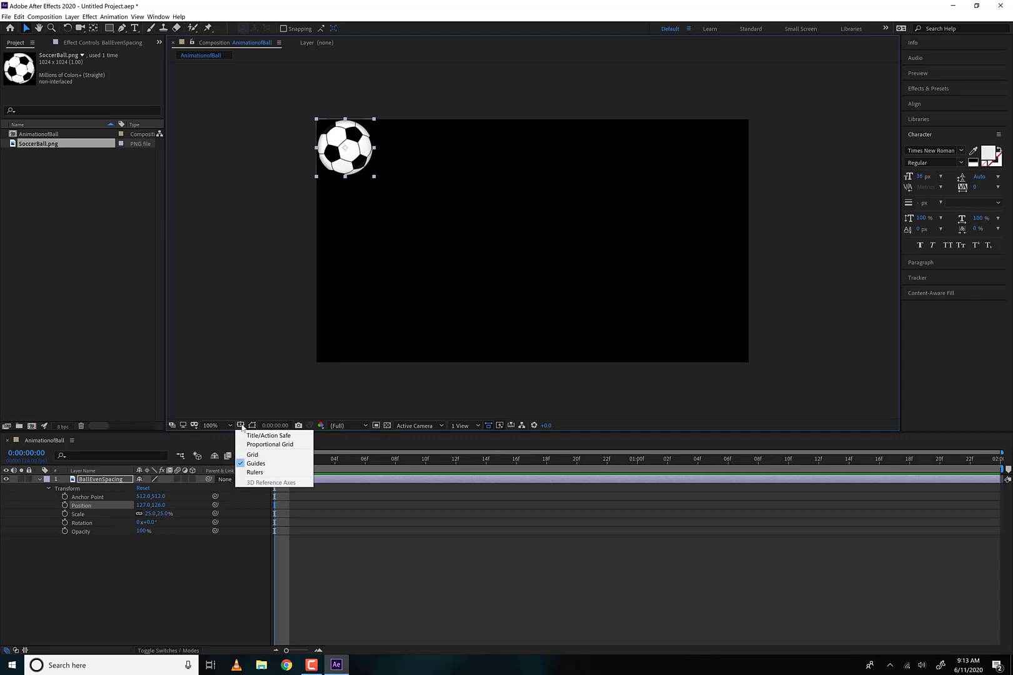
{"action": "left_click", "coordinate": [257, 455]}
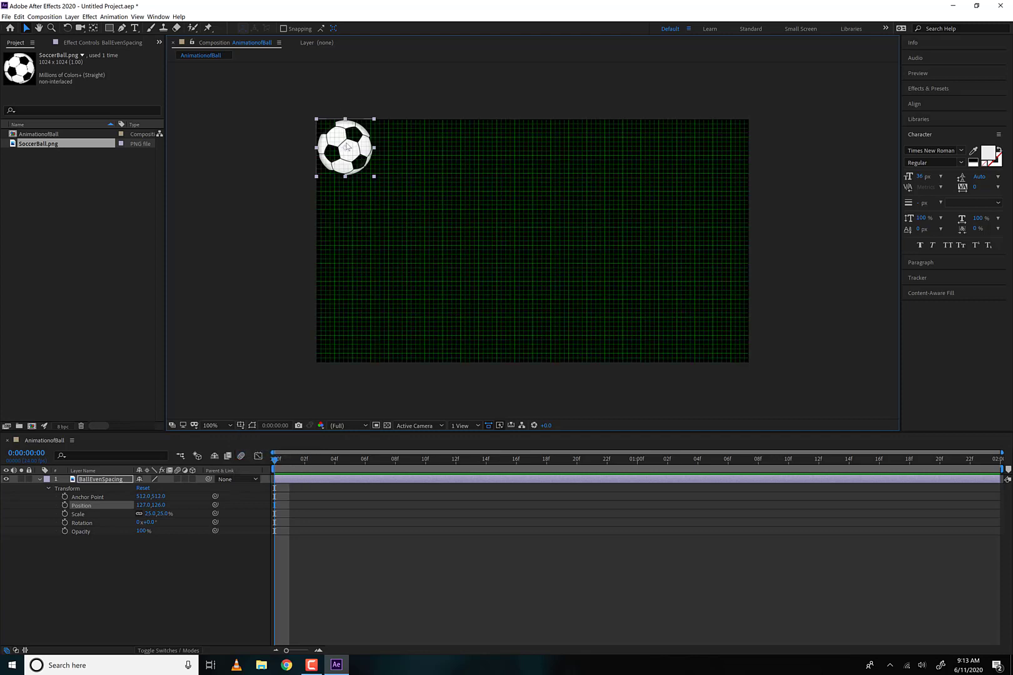
{"action": "left_click", "coordinate": [240, 425]}
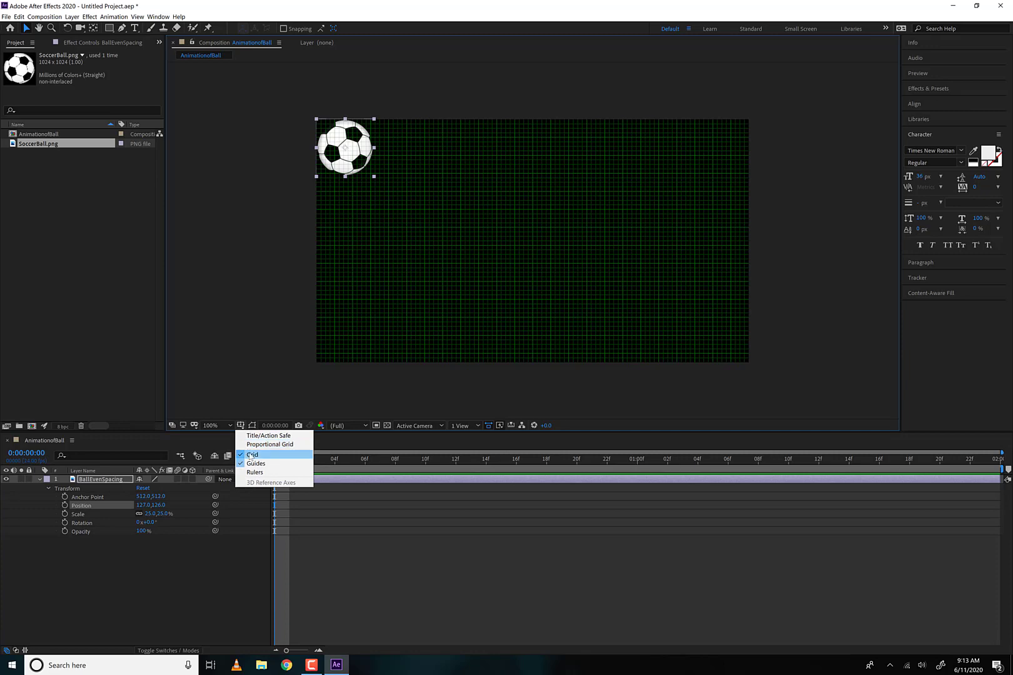
{"action": "left_click", "coordinate": [251, 455]}
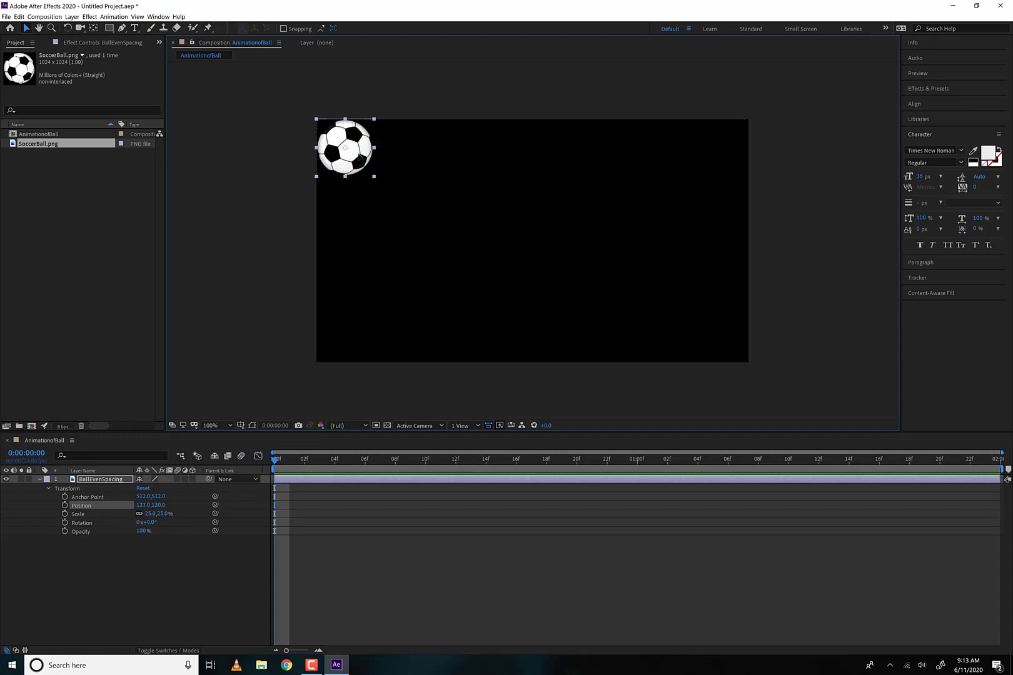
{"action": "left_click_drag", "start_coordinate": [357, 152], "coordinate": [361, 157]}
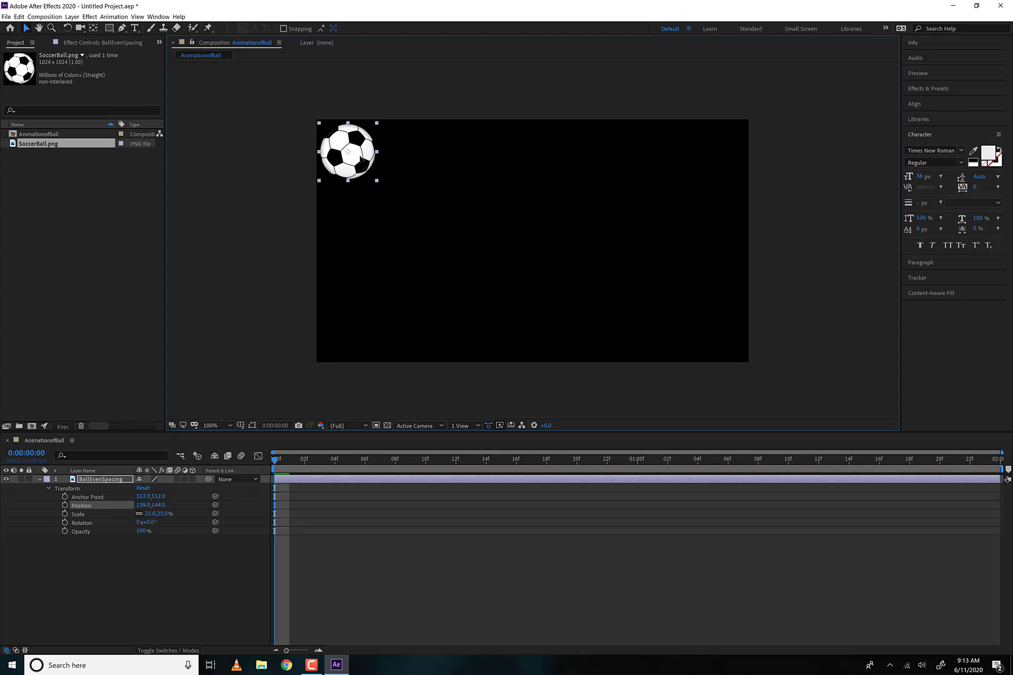
- Add SoccerBall.png to the composition as a second layer below BallEvenSpacing and set its scale to 25%
{"action": "left_click", "coordinate": [39, 480]}
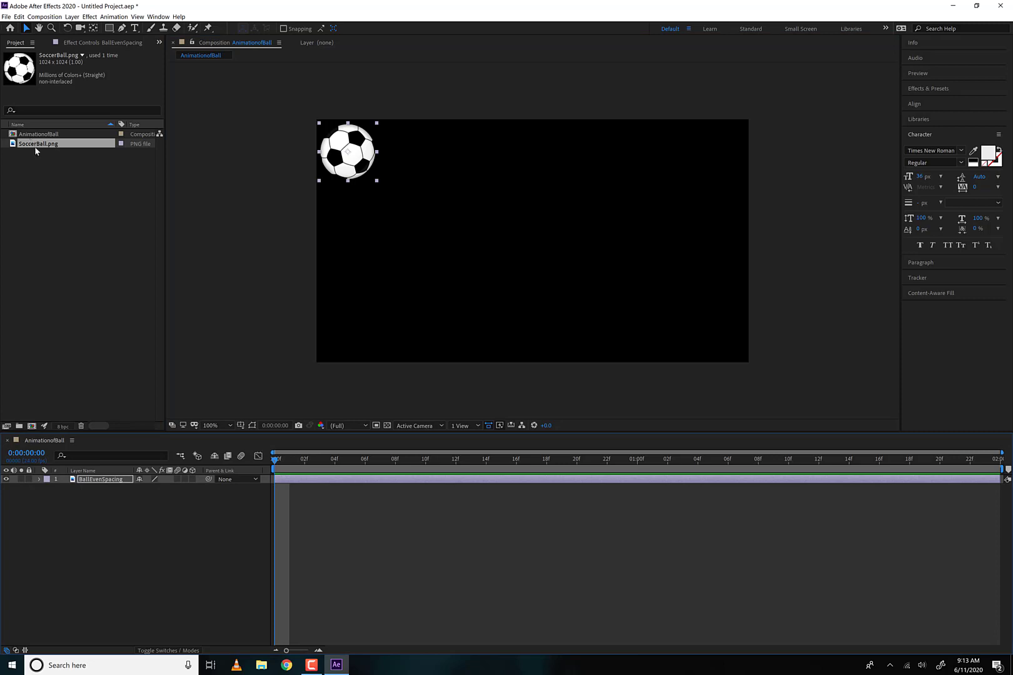
{"action": "left_click_drag", "start_coordinate": [50, 222], "coordinate": [88, 547]}
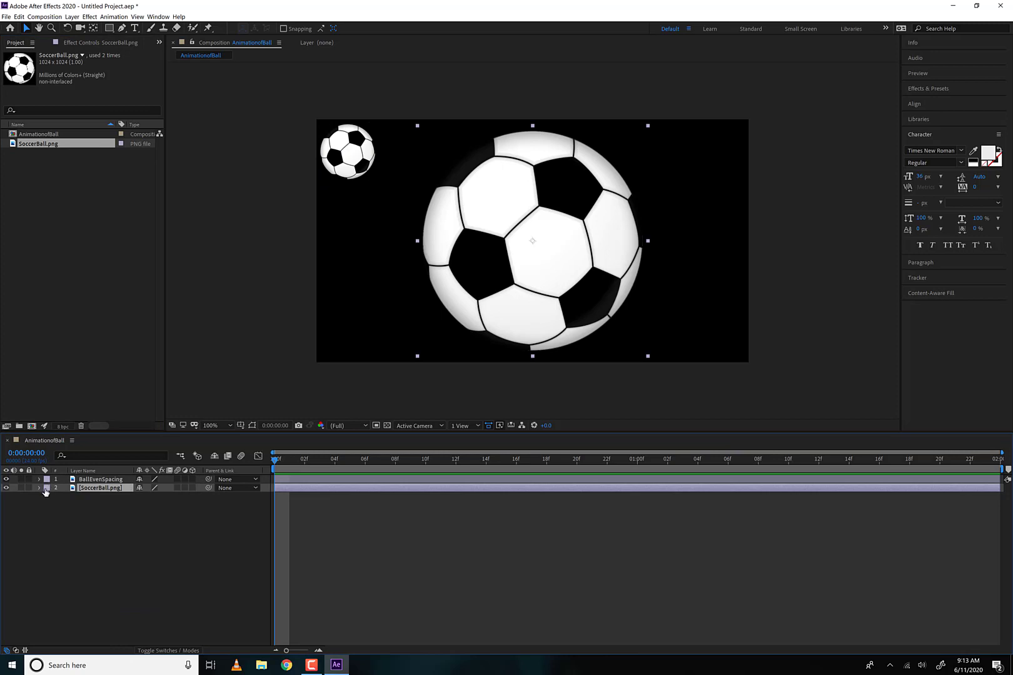
{"action": "key", "text": "s"}
{"action": "left_click", "coordinate": [152, 497]}
{"action": "type", "text": "25"}
{"action": "key", "text": "Return"}
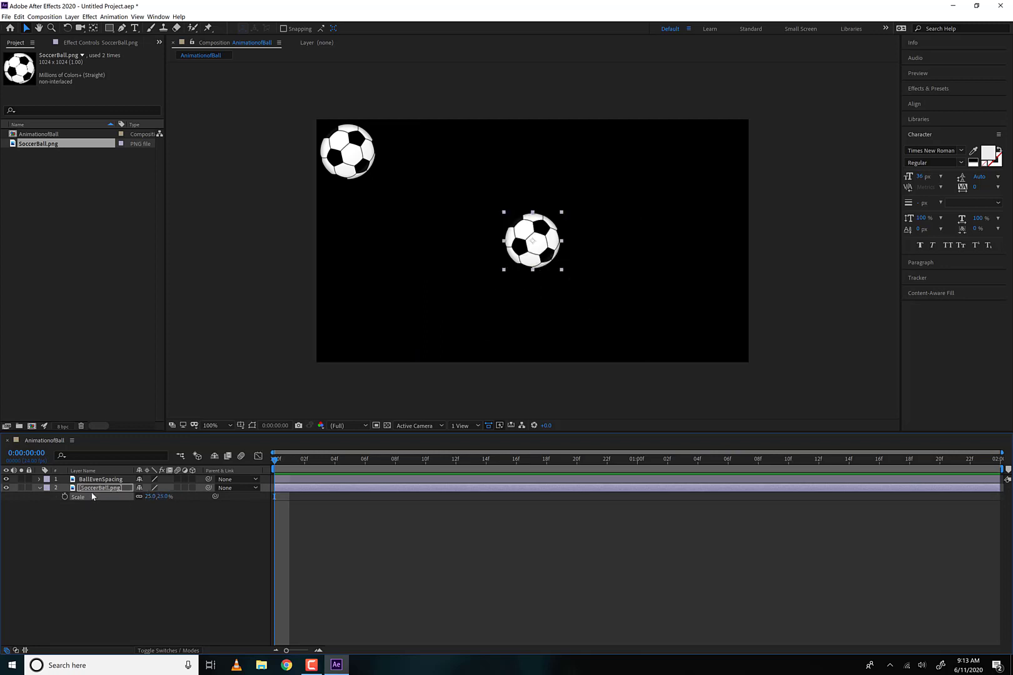
- View the SoccerBall.png layer's position, scale and rotation properties and its full Transform group, and collapse the layer
{"action": "key", "text": "p"}
{"action": "key", "text": "shift+s"}
{"action": "key", "text": "shift+p"}
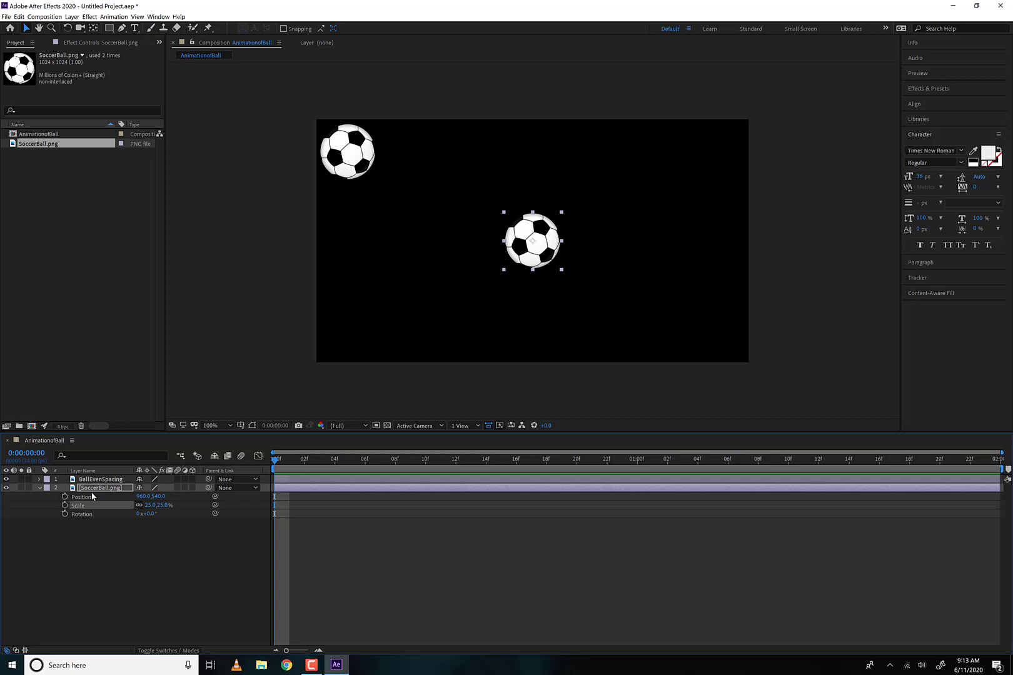
{"action": "left_click", "coordinate": [36, 488]}
{"action": "left_click", "coordinate": [37, 487]}
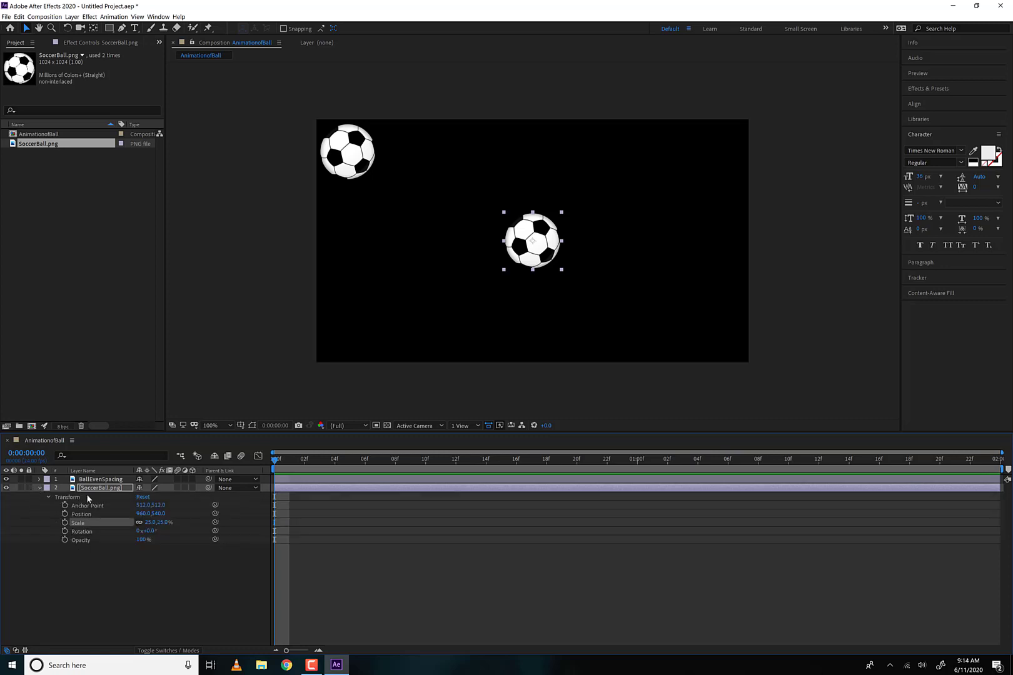
{"action": "left_click", "coordinate": [40, 488]}
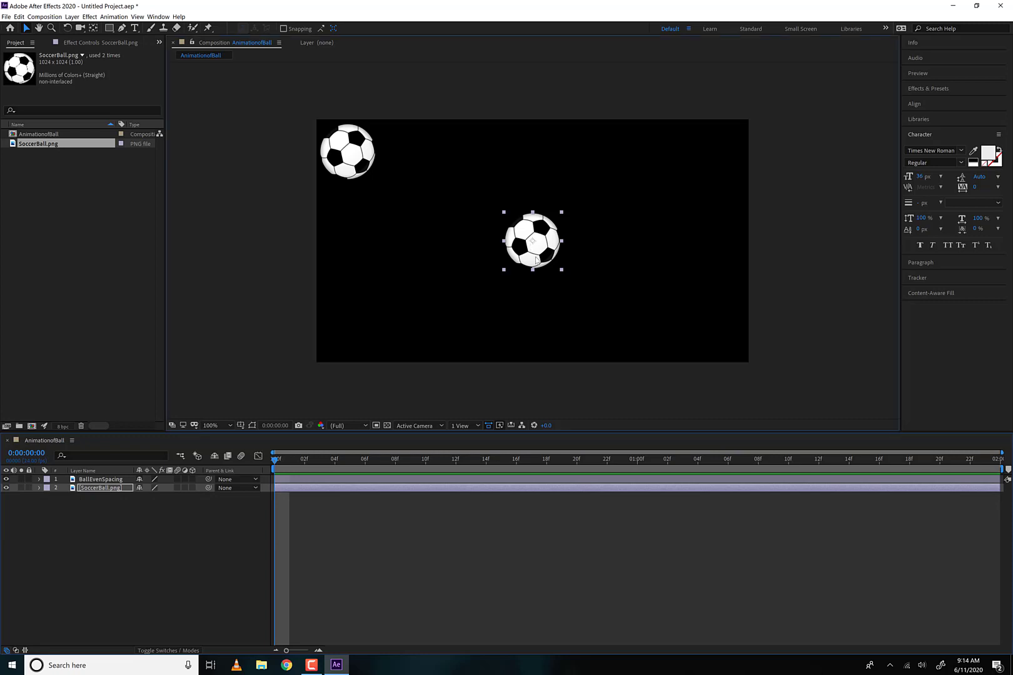
- Move the second ball to the frame's lower-left corner, at about 166, 918, and apply a Hue/Saturation effect with Colorize enabled
{"action": "left_click_drag", "start_coordinate": [533, 256], "coordinate": [356, 342]}
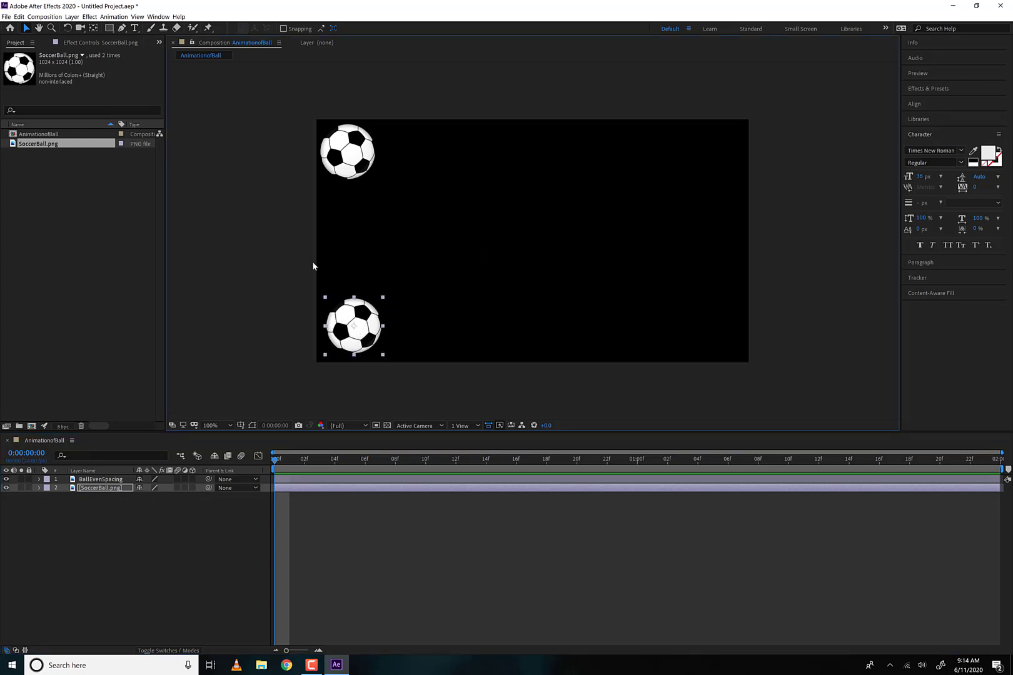
{"action": "left_click", "coordinate": [90, 17]}
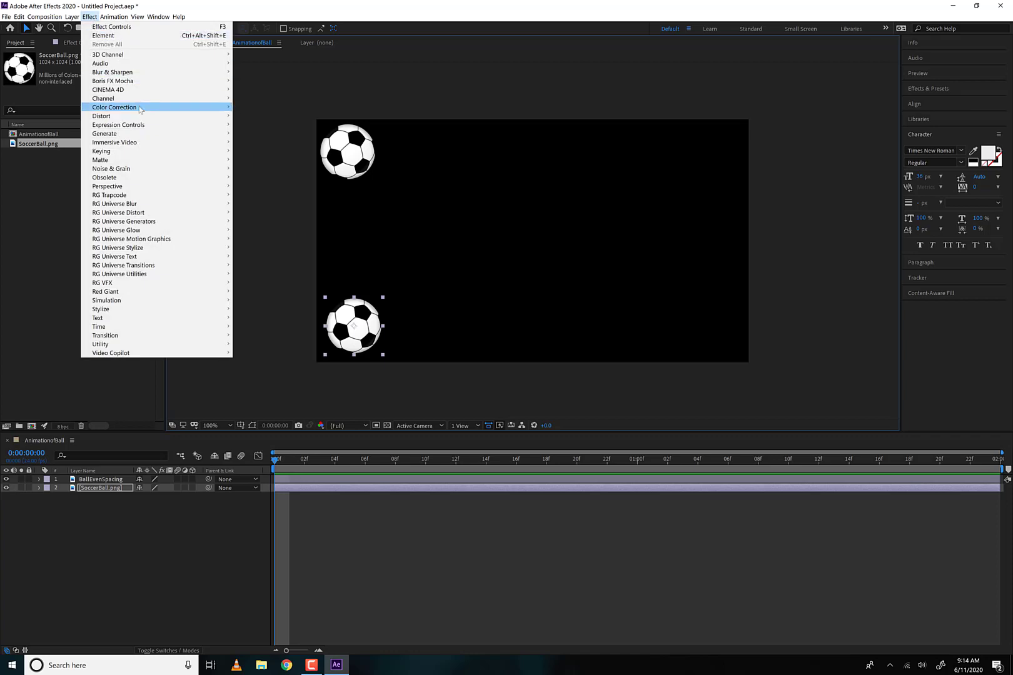
{"action": "mouse_move", "coordinate": [139, 108]}
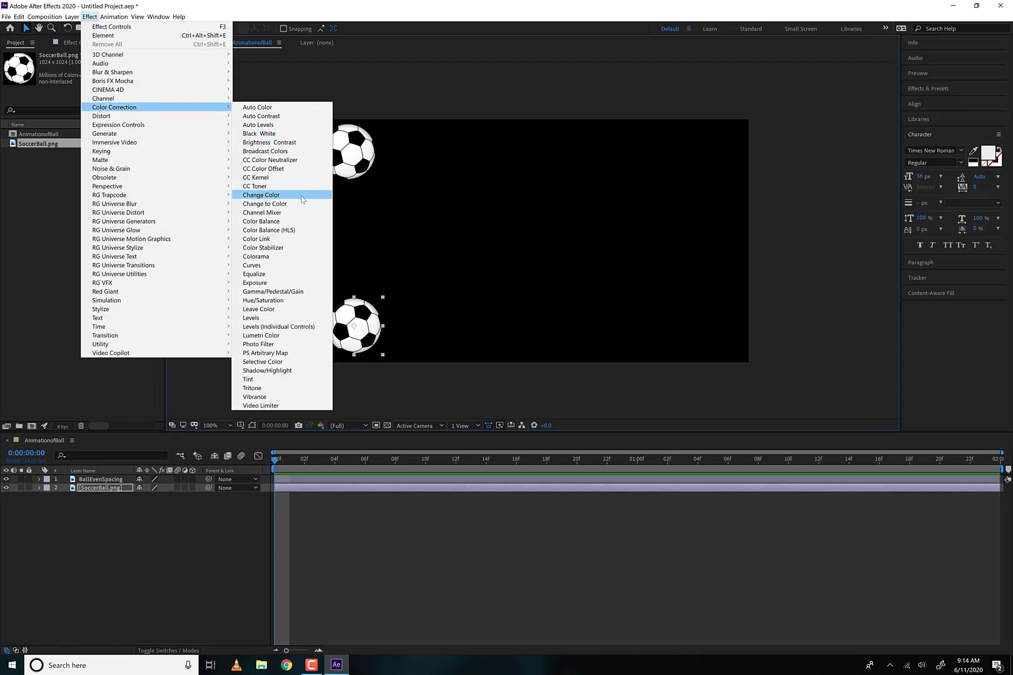
{"action": "left_click", "coordinate": [286, 302]}
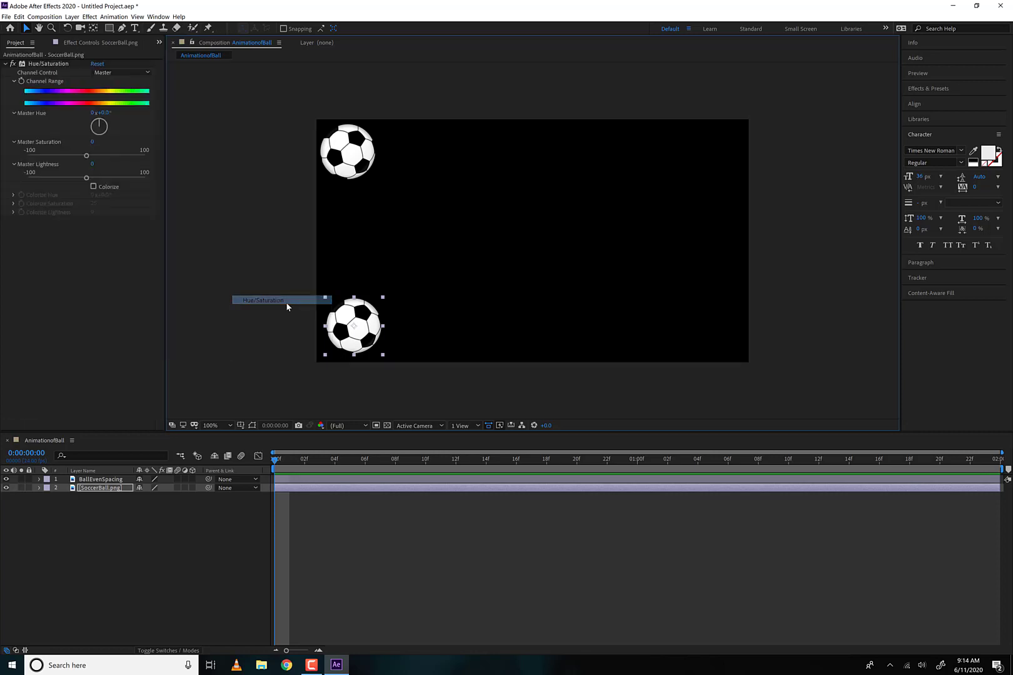
{"action": "left_click", "coordinate": [93, 186]}
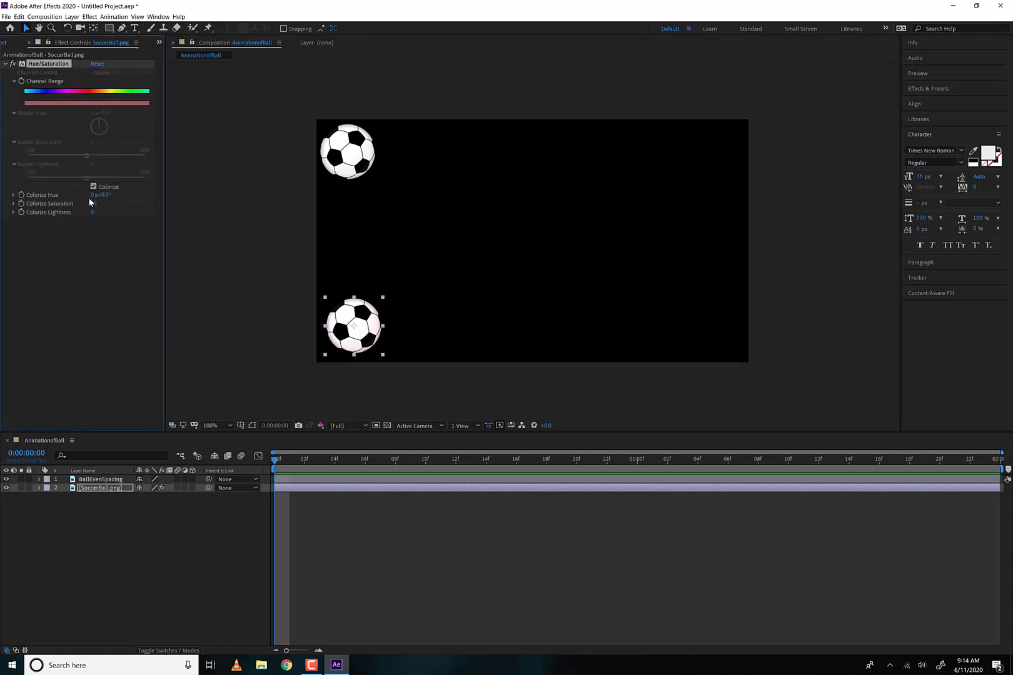
- Tint the lower ball red with Colorize Hue 22x+6.0°, Colorize Saturation 100 and Colorize Lightness 37
{"action": "left_click_drag", "start_coordinate": [104, 198], "coordinate": [67, 203]}
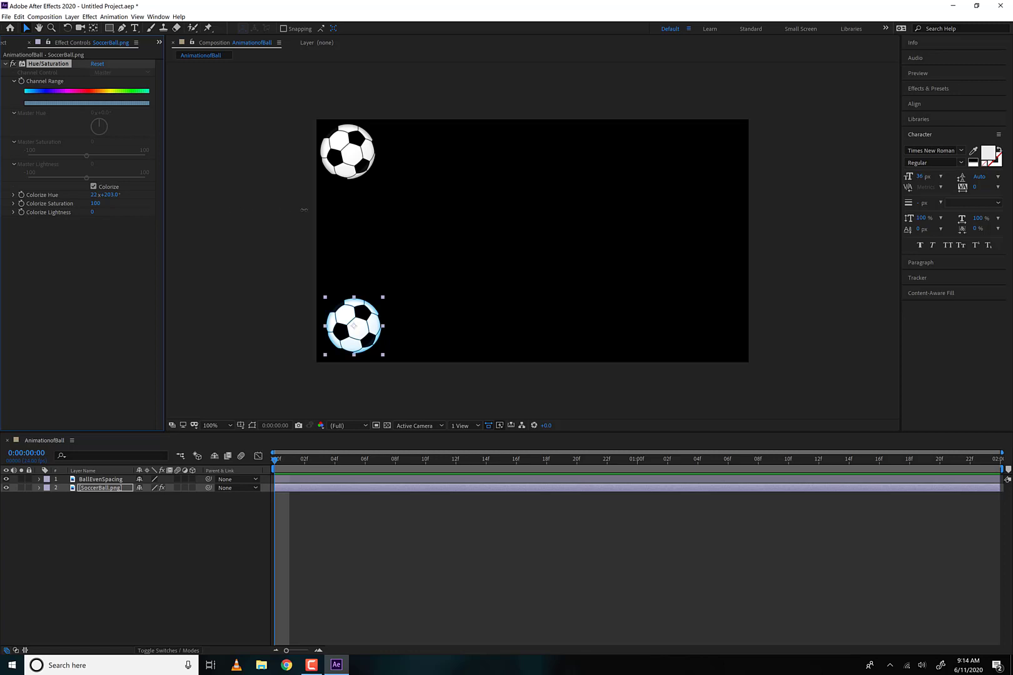
{"action": "mouse_move", "coordinate": [110, 199]}
{"action": "left_mouse_down"}
{"action": "mouse_move", "coordinate": [135, 199]}
{"action": "mouse_move", "coordinate": [106, 195]}
{"action": "left_mouse_up"}
{"action": "mouse_move", "coordinate": [92, 213]}
{"action": "left_mouse_down"}
{"action": "mouse_move", "coordinate": [119, 213]}
{"action": "mouse_move", "coordinate": [109, 213]}
{"action": "left_mouse_up"}
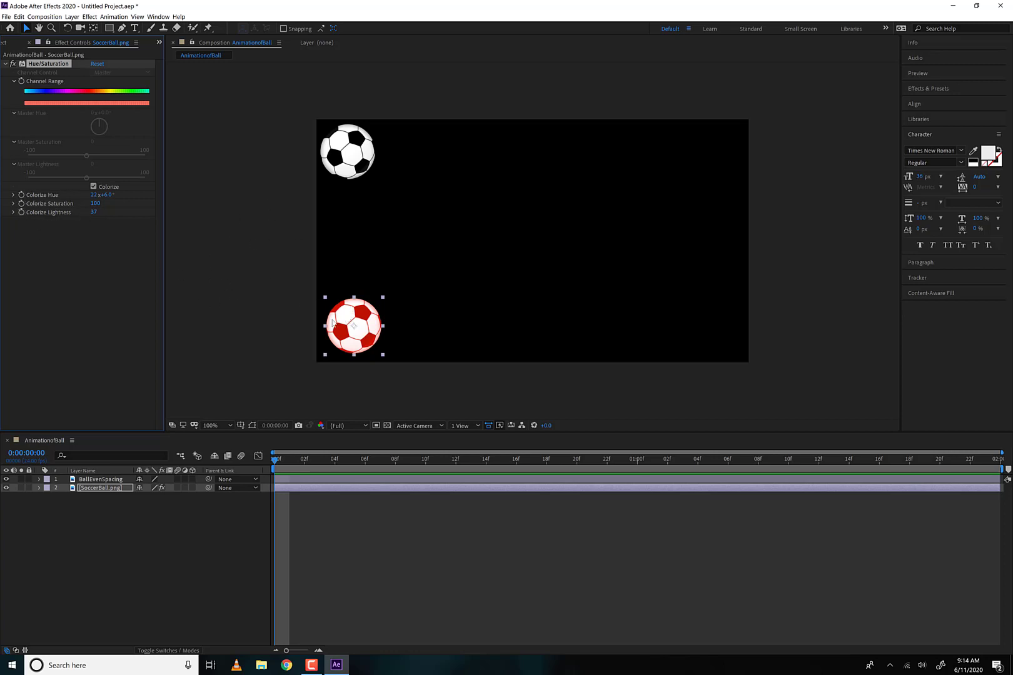
- Rename the SoccerBall.png layer as BallwithEasing
{"action": "left_click", "coordinate": [96, 490]}
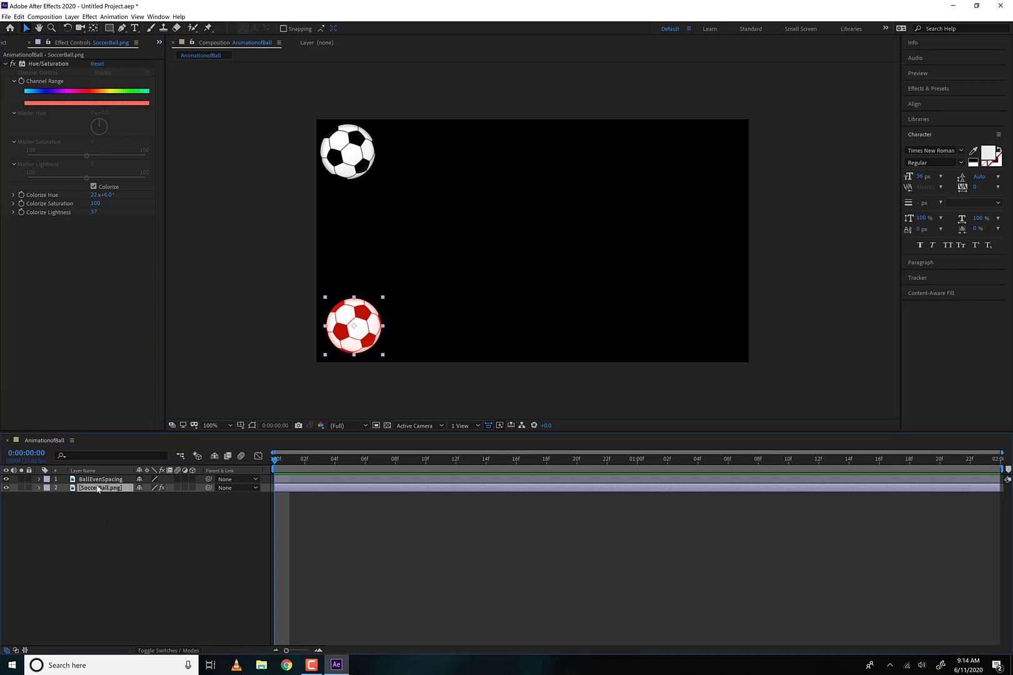
{"action": "key", "text": "Return"}
{"action": "type", "text": "BallwithEas"}
{"action": "type", "text": "ing"}
{"action": "key", "text": "Return"}
- Reveal the Position property of both ball layers and set a Position keyframe on each at 0:00:00:00
{"action": "left_click_drag", "start_coordinate": [427, 90], "coordinate": [263, 384]}
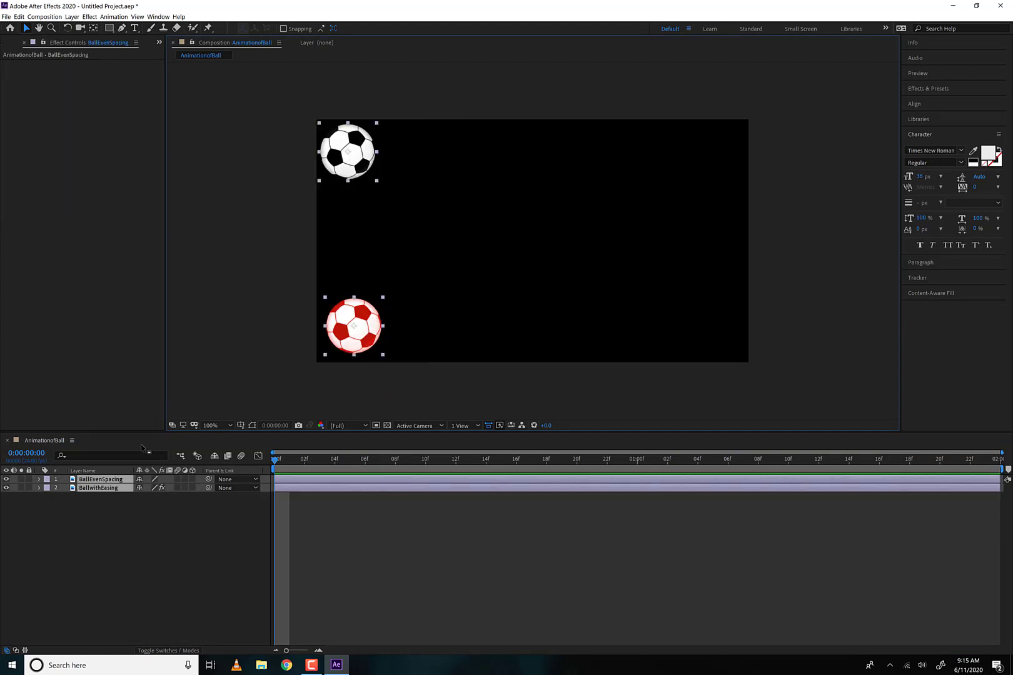
{"action": "key", "text": "p"}
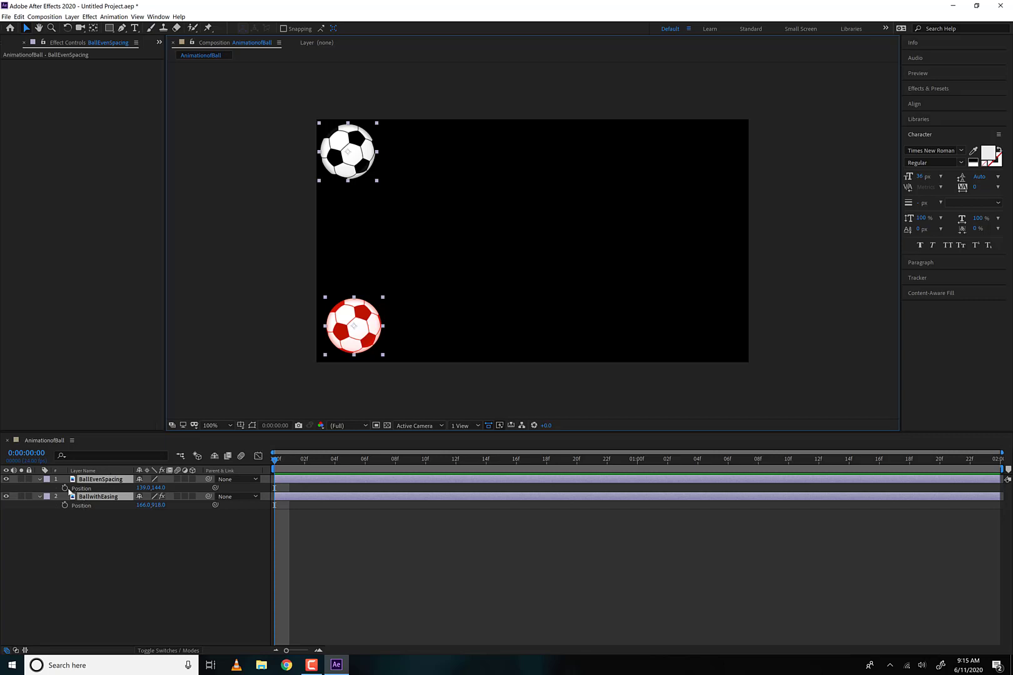
{"action": "mouse_move", "coordinate": [278, 465]}
{"action": "left_mouse_down"}
{"action": "mouse_move", "coordinate": [375, 480]}
{"action": "mouse_move", "coordinate": [256, 480]}
{"action": "mouse_move", "coordinate": [277, 464]}
{"action": "left_mouse_up"}
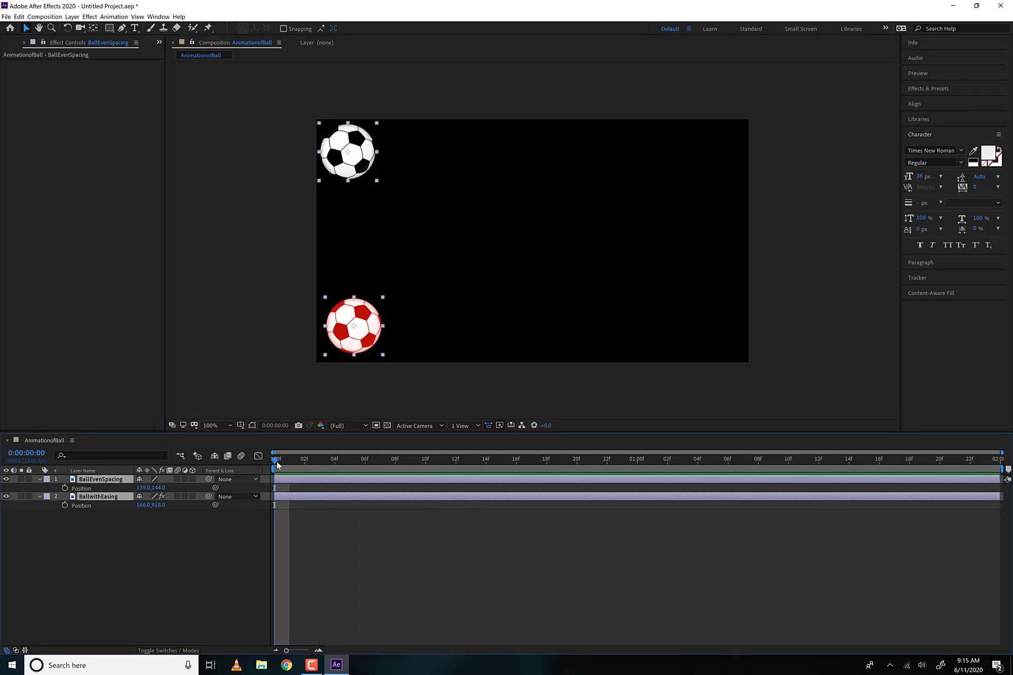
{"action": "left_click", "coordinate": [65, 488]}
{"action": "left_click", "coordinate": [65, 505]}
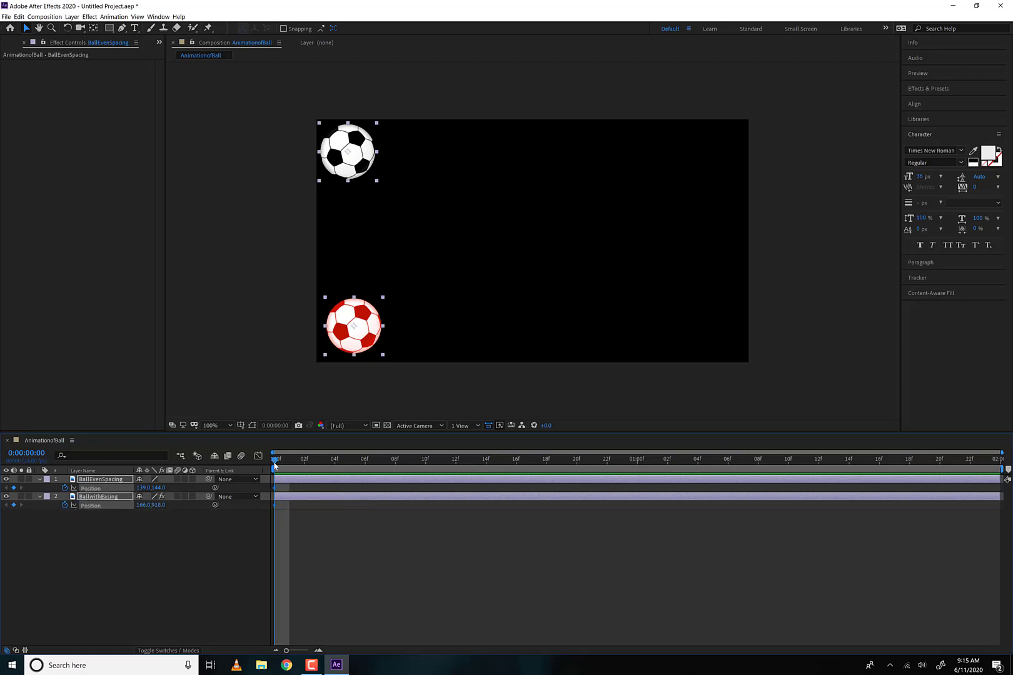
- At 0:00:01:23, move both balls horizontally to the frame's right edge, to about 1753, 144 and 1780, 918, keeping their motion paths straight
{"action": "left_click_drag", "start_coordinate": [274, 465], "coordinate": [997, 478]}
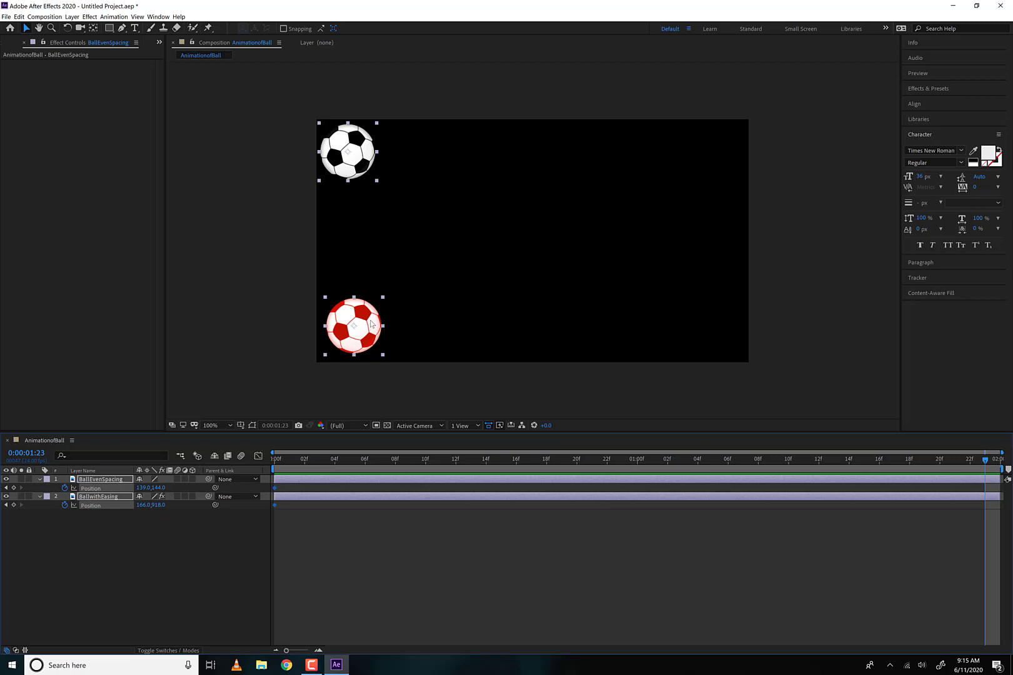
{"action": "left_click_drag", "start_coordinate": [371, 324], "coordinate": [735, 330]}
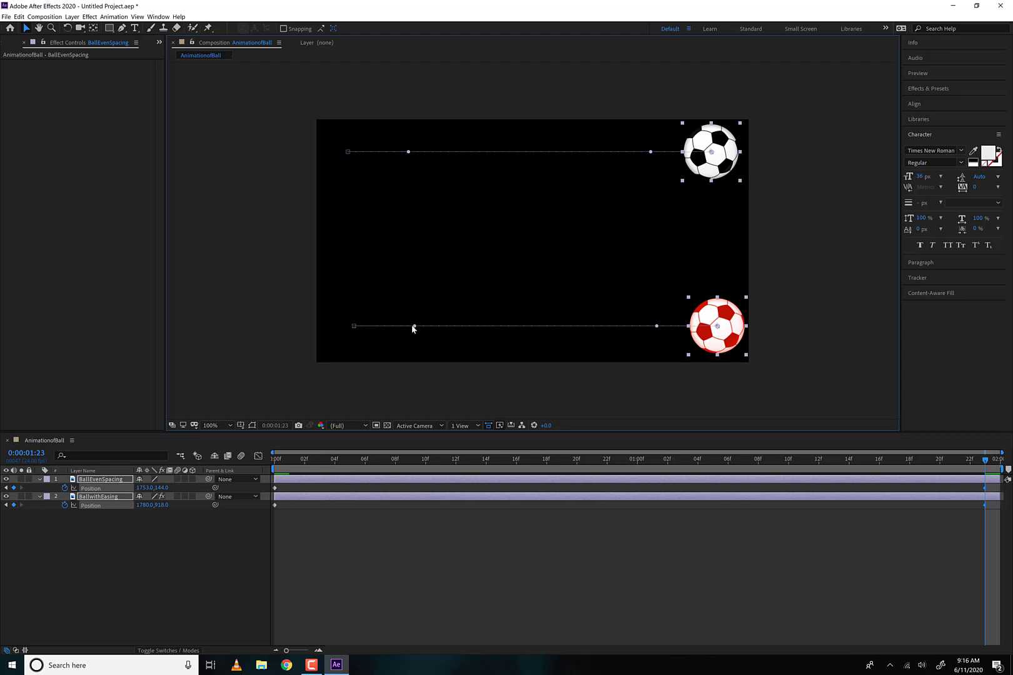
{"action": "left_click_drag", "start_coordinate": [414, 325], "coordinate": [576, 251]}
{"action": "key", "text": "ctrl+z"}
{"action": "left_click", "coordinate": [100, 547]}
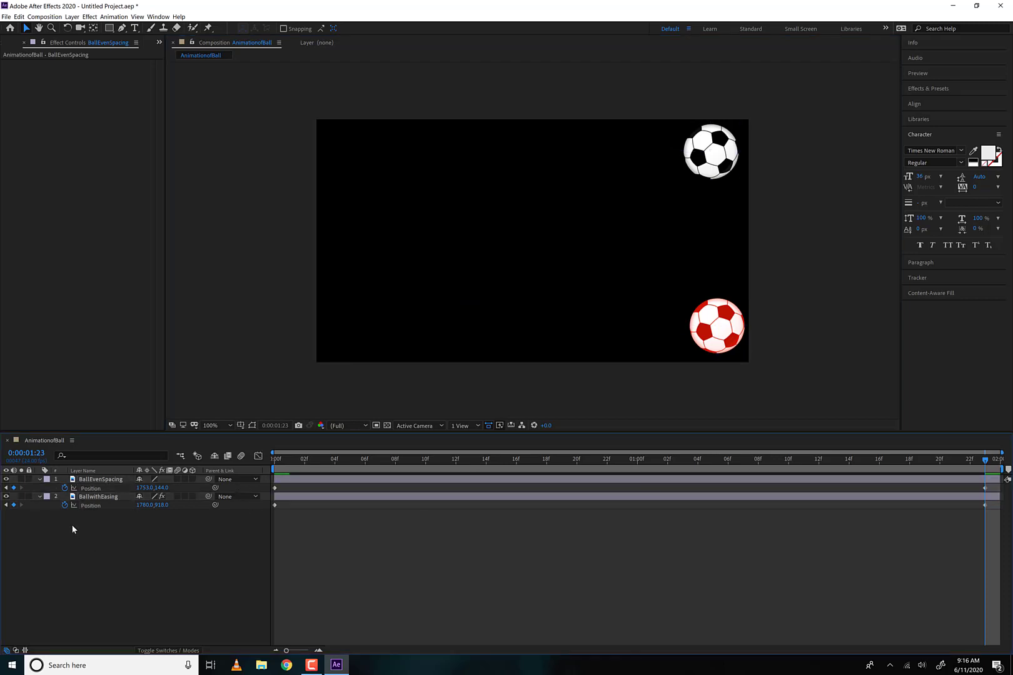
- Collapse and hide the BallwithEasing layer, and preview the BallEvenSpacing animation from 0:00:00:00
{"action": "left_click", "coordinate": [39, 496]}
{"action": "left_click", "coordinate": [7, 496]}
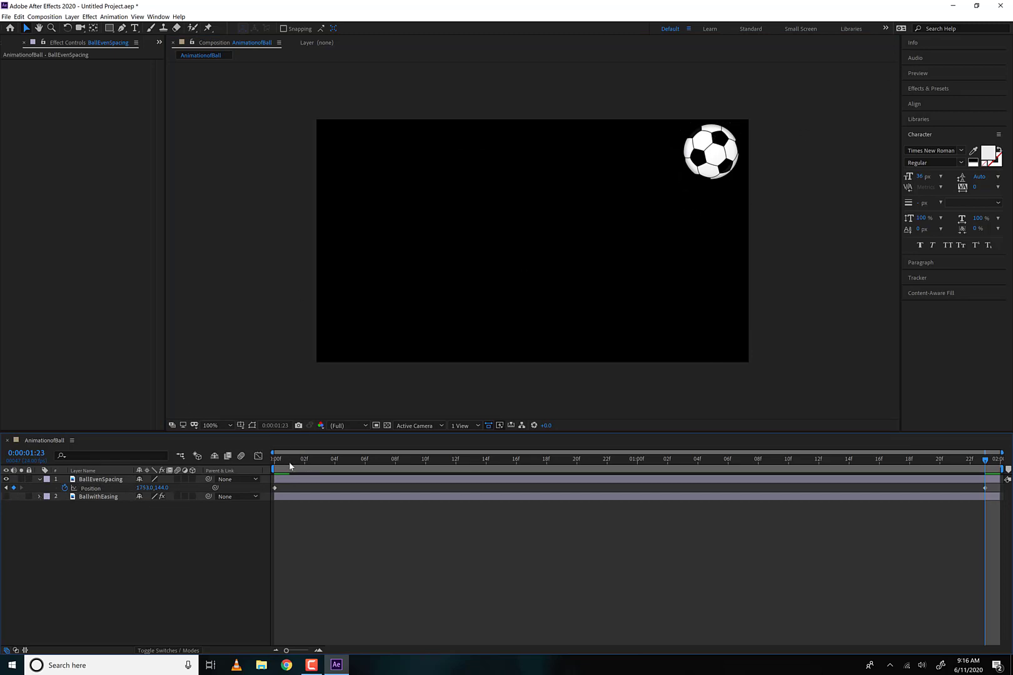
{"action": "left_click_drag", "start_coordinate": [288, 461], "coordinate": [246, 461]}
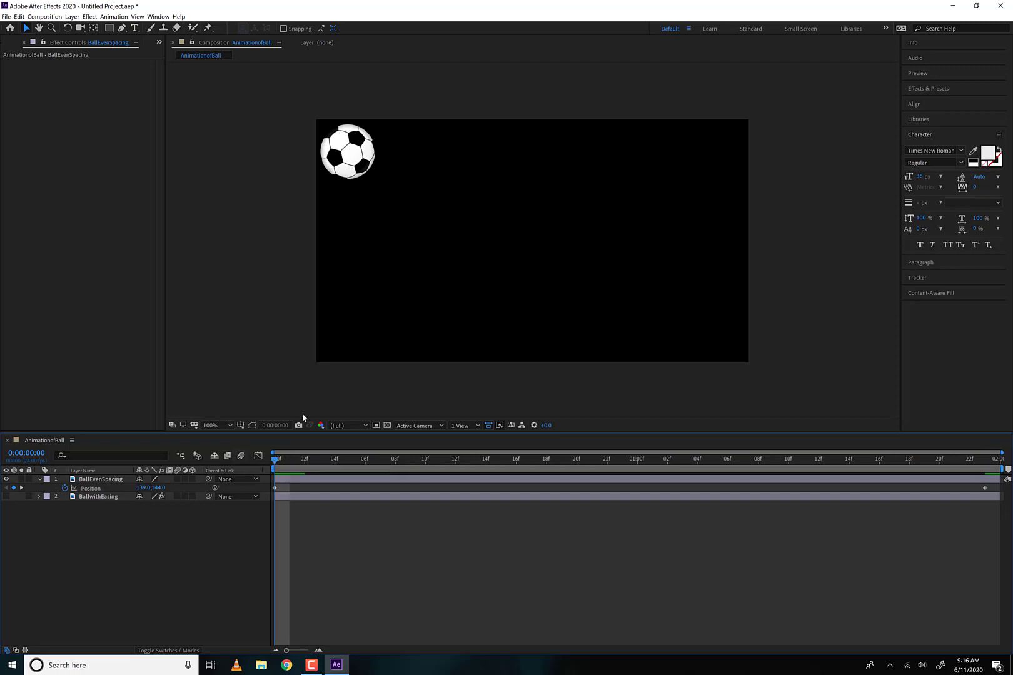
{"action": "key", "text": "space"}
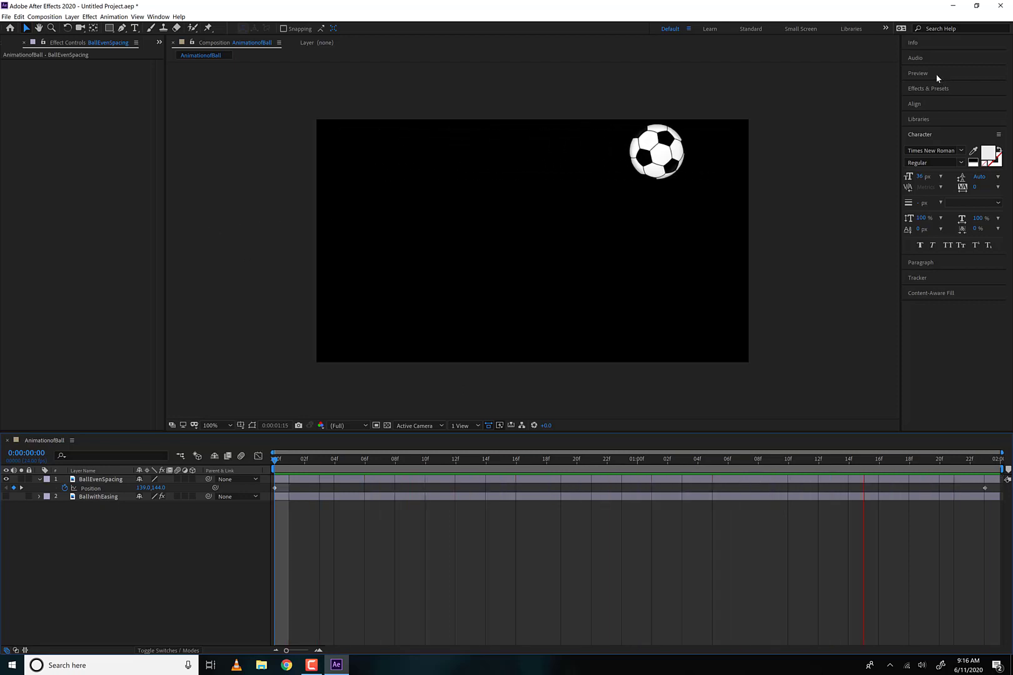
- Check the preview settings and the playback frame-rate information, and return to 0:00:00:00
{"action": "left_click", "coordinate": [917, 73]}
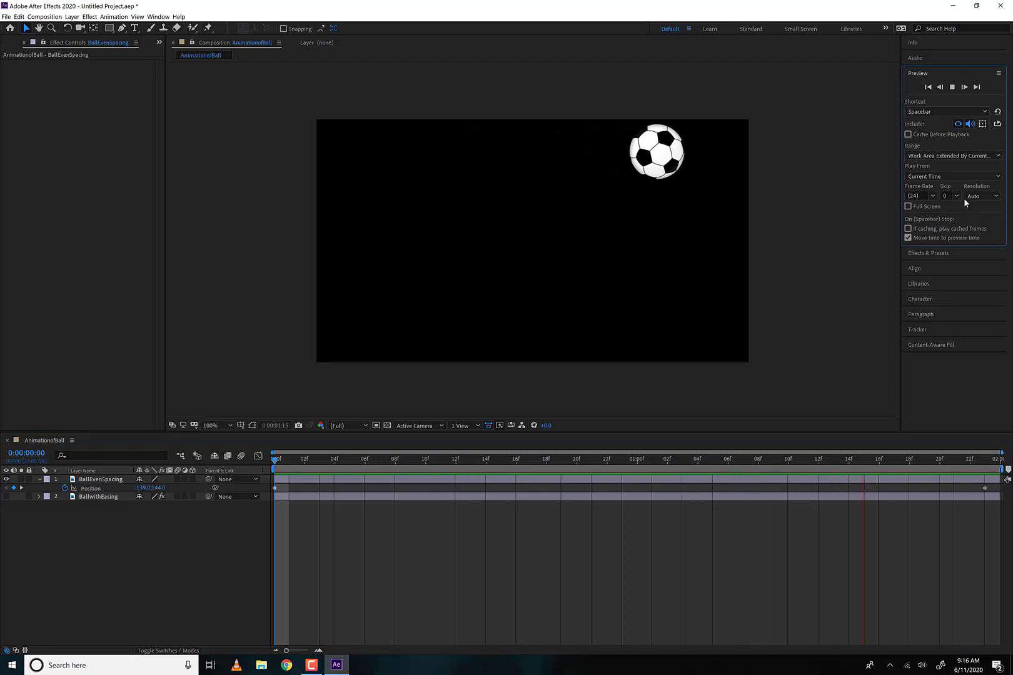
{"action": "left_click", "coordinate": [922, 44]}
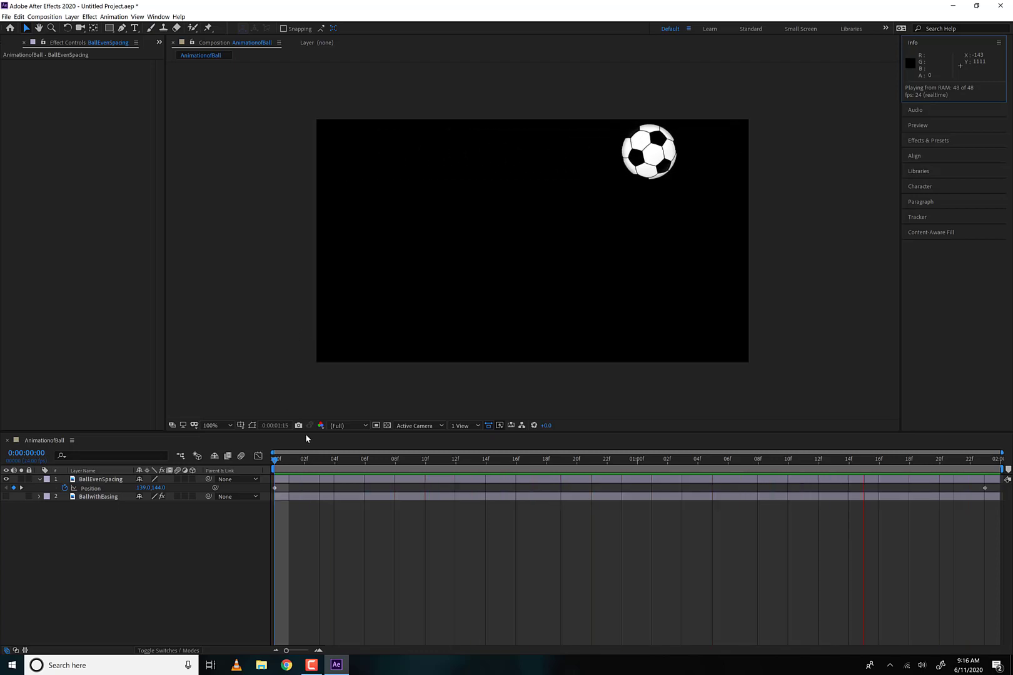
{"action": "left_click", "coordinate": [342, 461]}
{"action": "left_click_drag", "start_coordinate": [343, 461], "coordinate": [270, 463]}
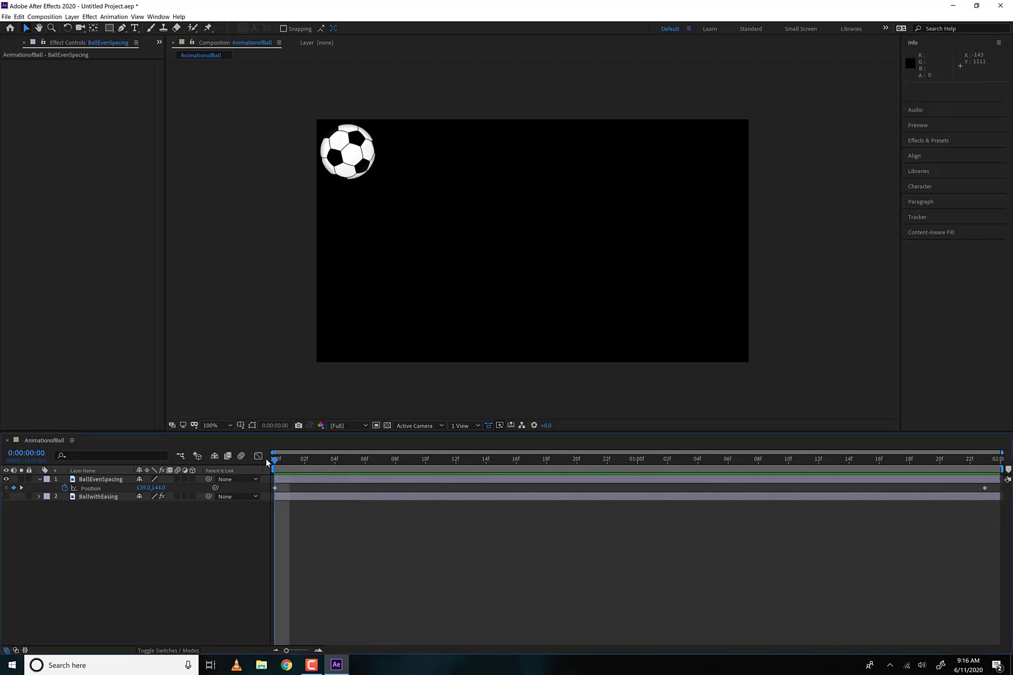
- Enable motion blur for the BallEvenSpacing layer and the composition, comparing the playback with the blur on and off
{"action": "left_click", "coordinate": [177, 480]}
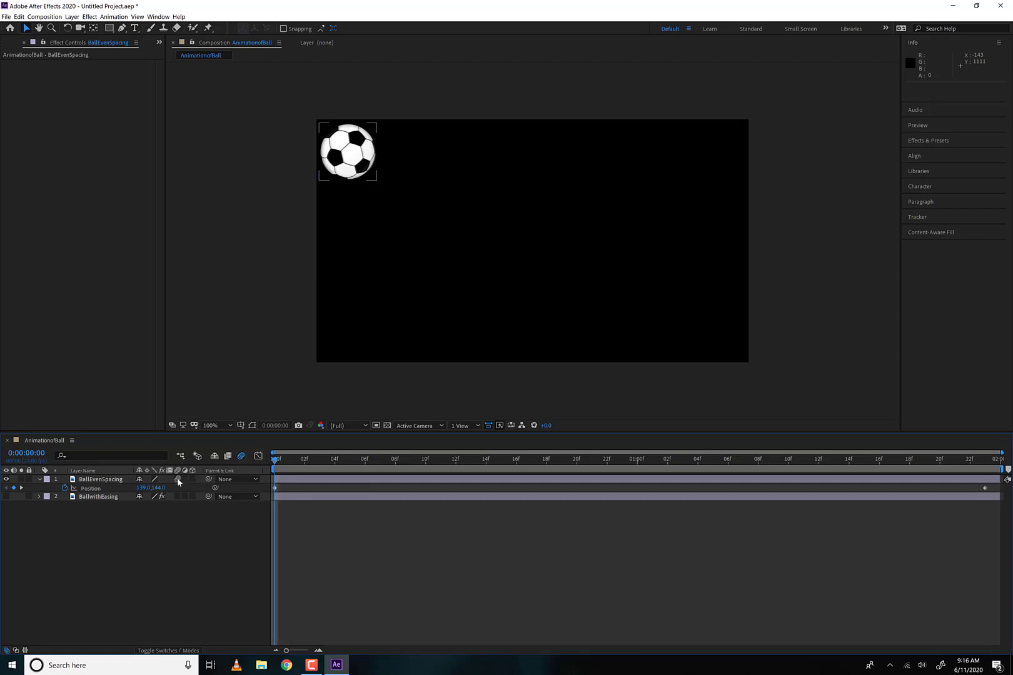
{"action": "left_click", "coordinate": [241, 455]}
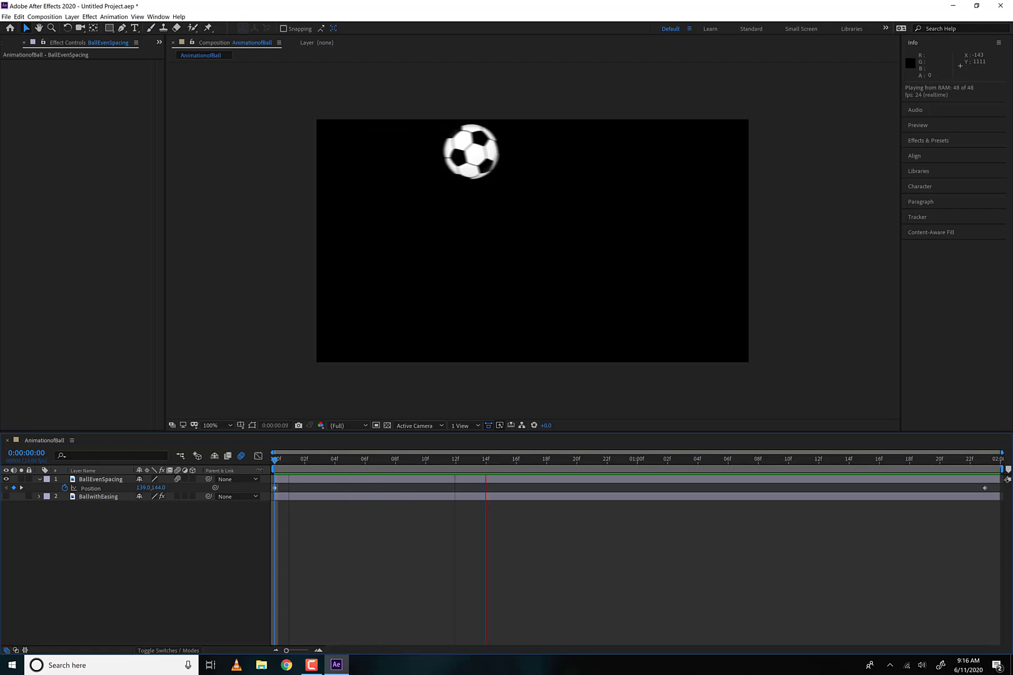
{"action": "left_click", "coordinate": [178, 480]}
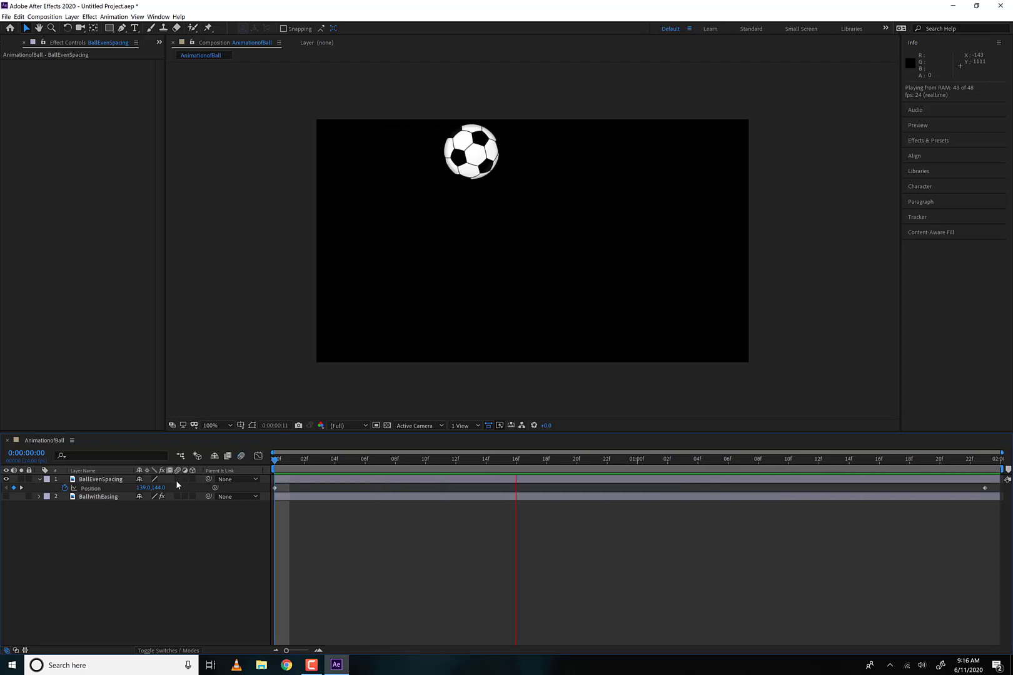
{"action": "left_click", "coordinate": [178, 479]}
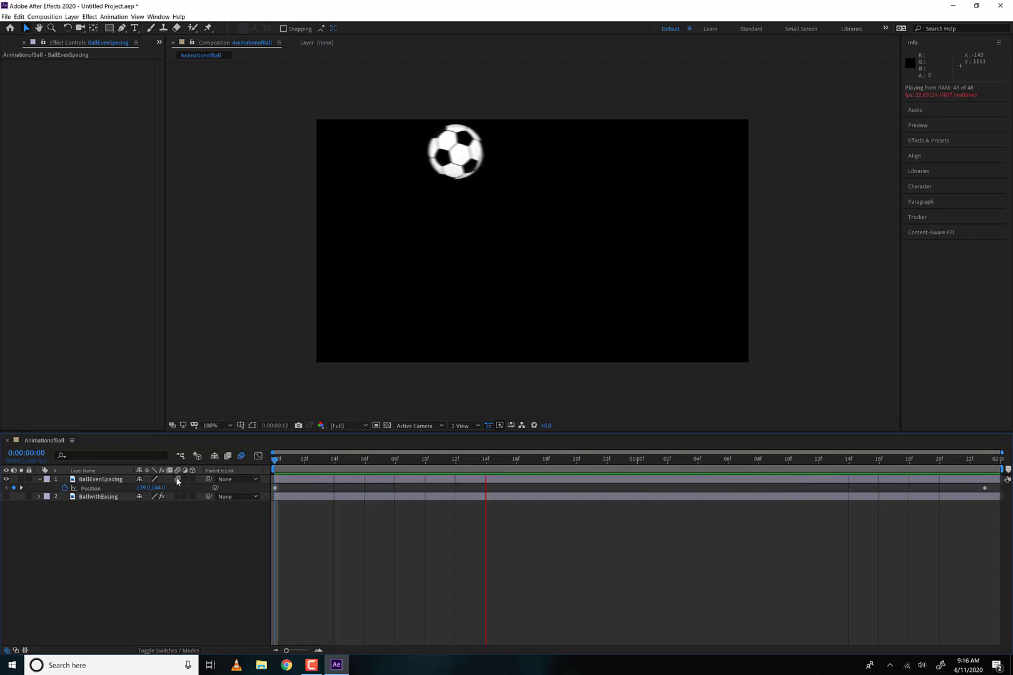
{"action": "key", "text": "space"}
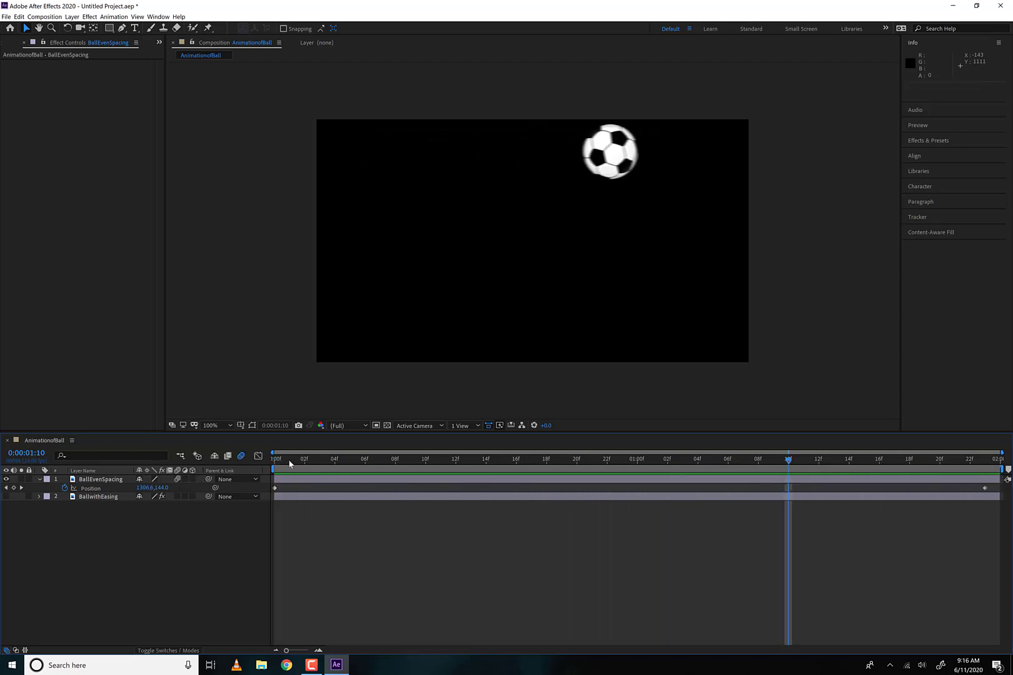
- Examine the BallEvenSpacing motion path and its frame spacing up close at 0:00:00:03, and return to the 100% view
{"action": "left_click_drag", "start_coordinate": [289, 463], "coordinate": [323, 464]}
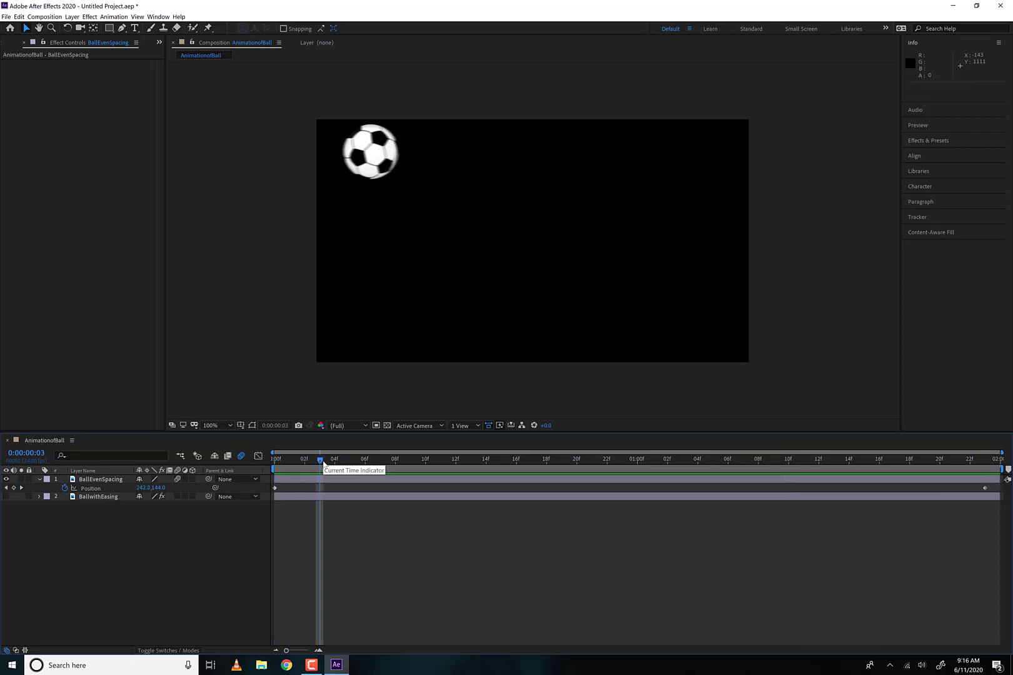
{"action": "left_click", "coordinate": [108, 489]}
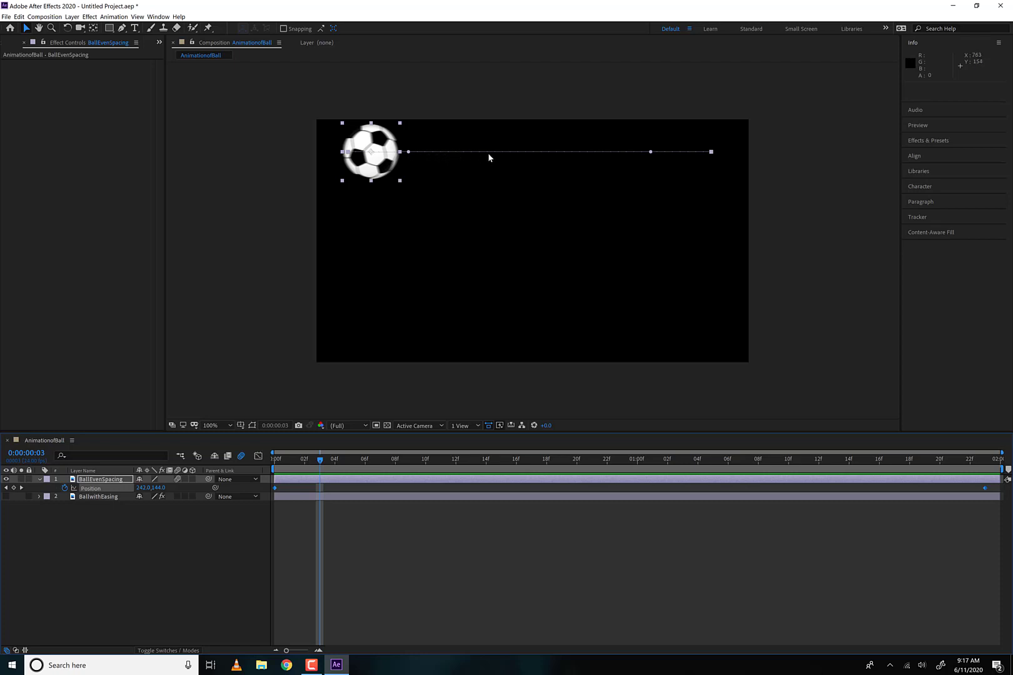
{"action": "key", "text": "period"}
{"action": "key", "text": "h"}
{"action": "left_click_drag", "start_coordinate": [513, 144], "coordinate": [540, 275]}
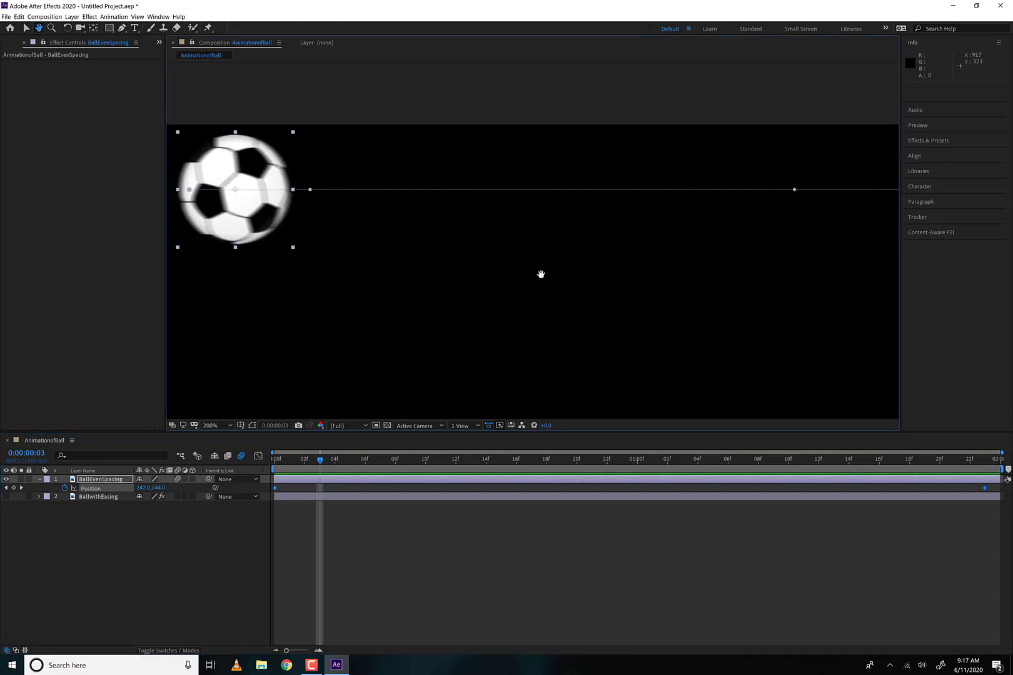
{"action": "key", "text": "v"}
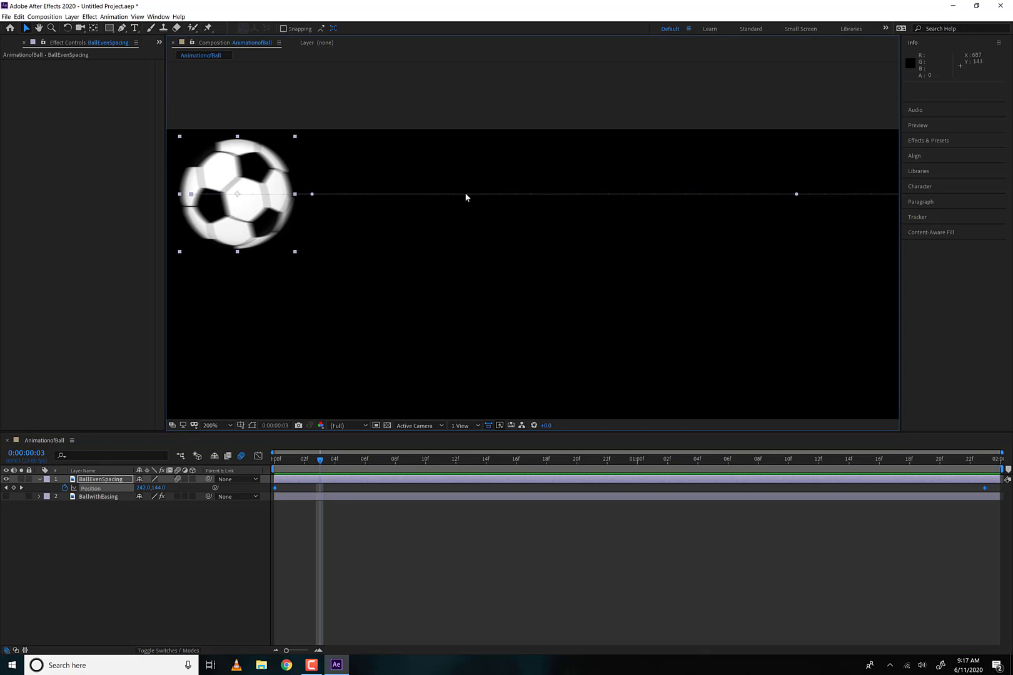
{"action": "scroll", "coordinate": [549, 288], "scroll_direction": "down", "scroll_amount": 2}
{"action": "key", "text": "h"}
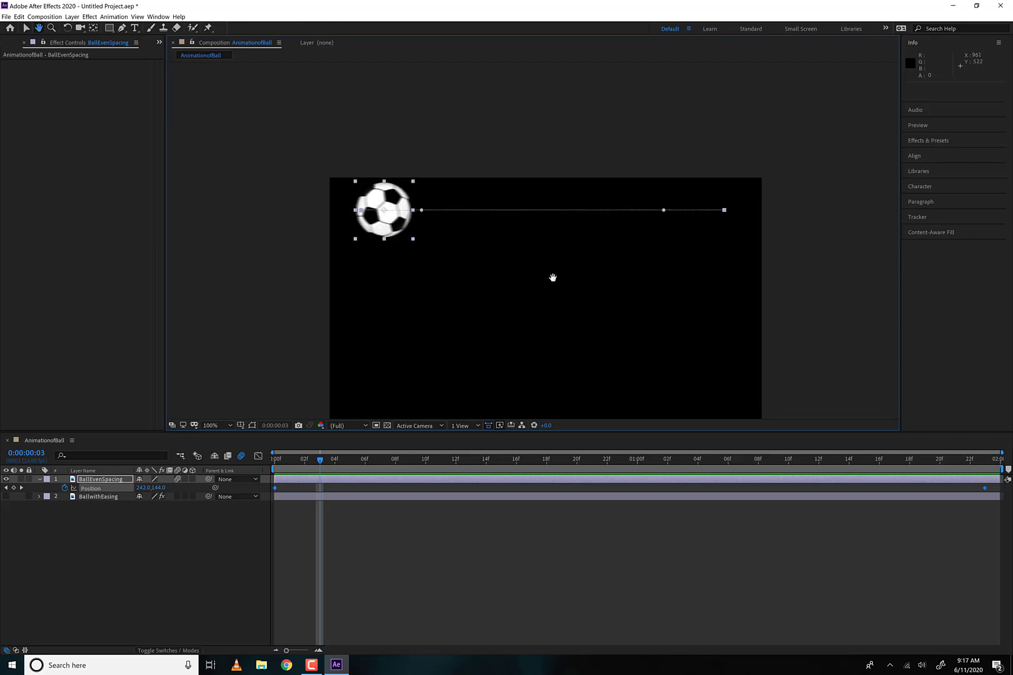
{"action": "left_click_drag", "start_coordinate": [552, 278], "coordinate": [541, 252]}
{"action": "key", "text": "v"}
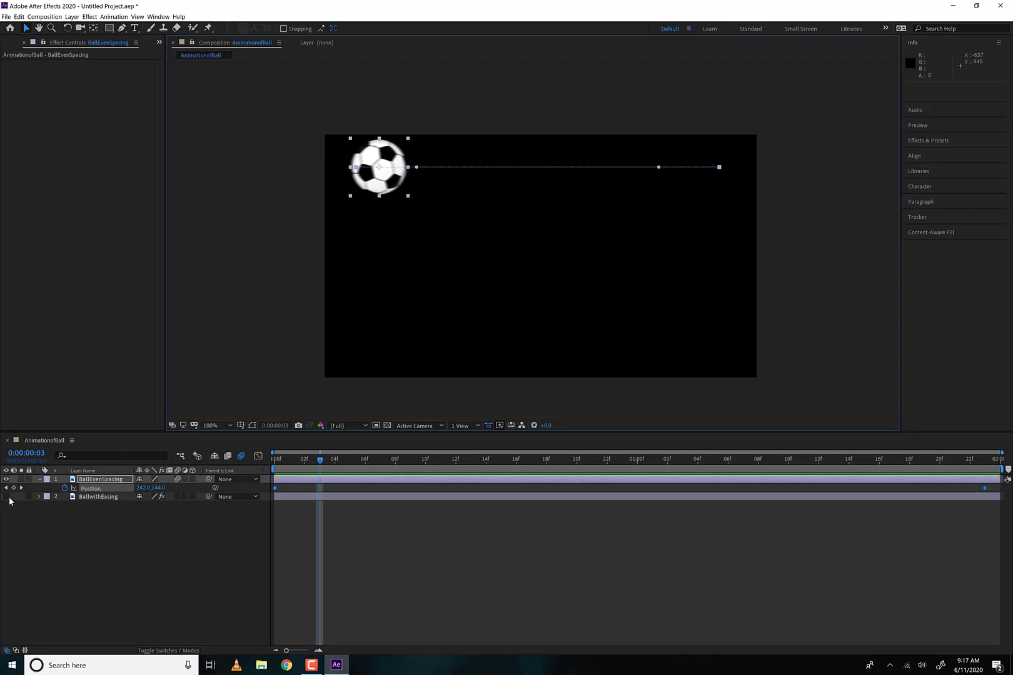
- Collapse and hide BallEvenSpacing, show BallwithEasing with its Position property, and scrub its motion to 0:00:00:22
{"action": "left_click", "coordinate": [100, 497]}
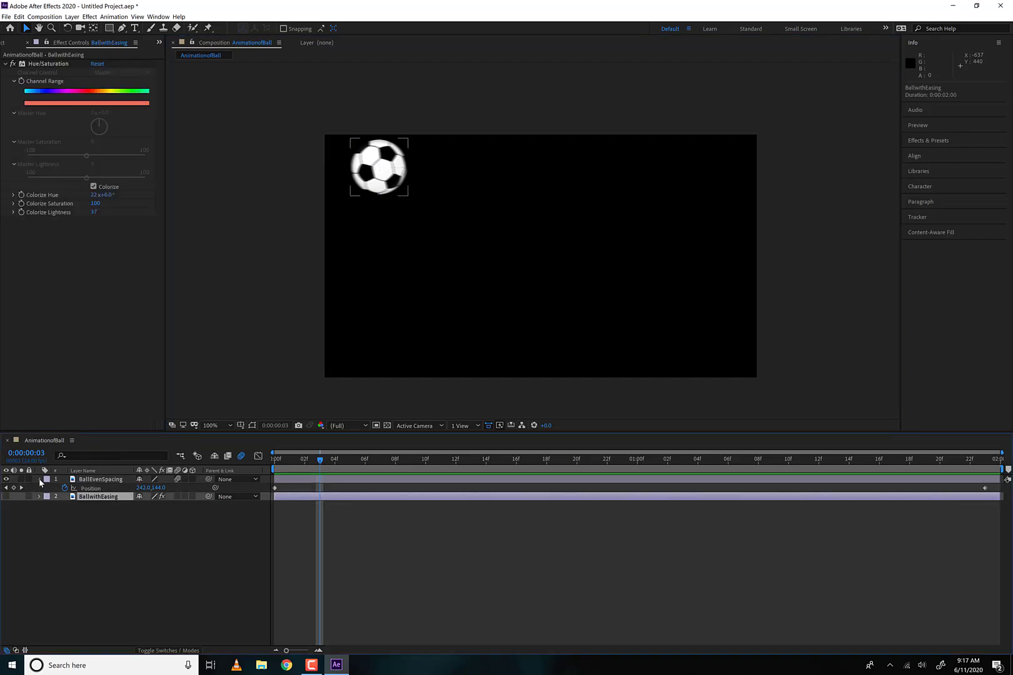
{"action": "left_click", "coordinate": [39, 480]}
{"action": "left_click", "coordinate": [7, 479]}
{"action": "left_click", "coordinate": [6, 487]}
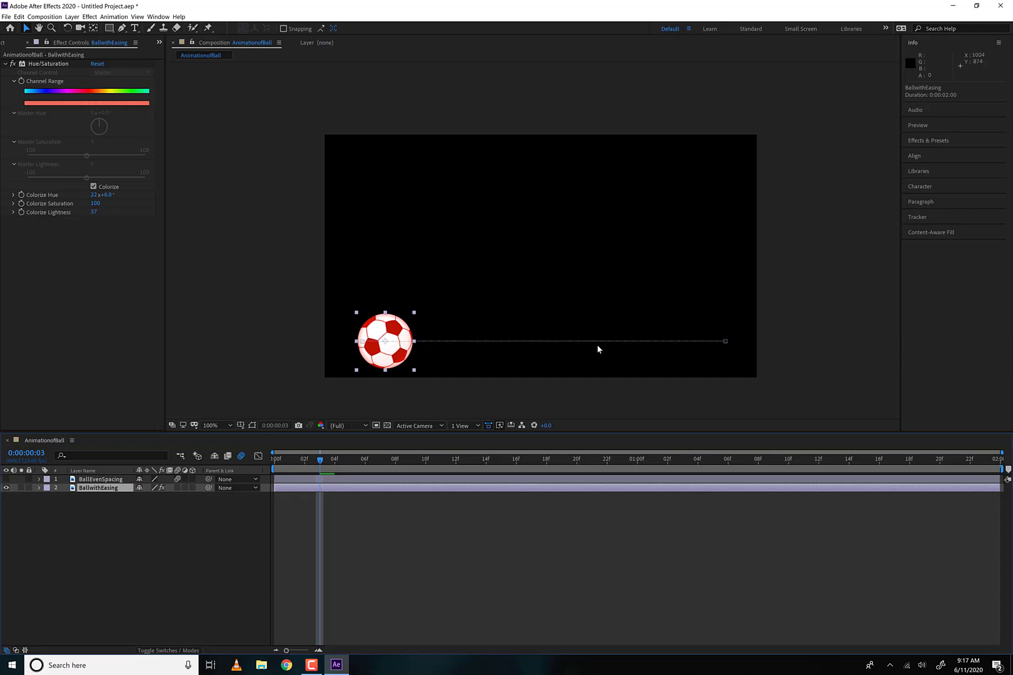
{"action": "key", "text": "p"}
{"action": "left_click_drag", "start_coordinate": [306, 461], "coordinate": [606, 461]}
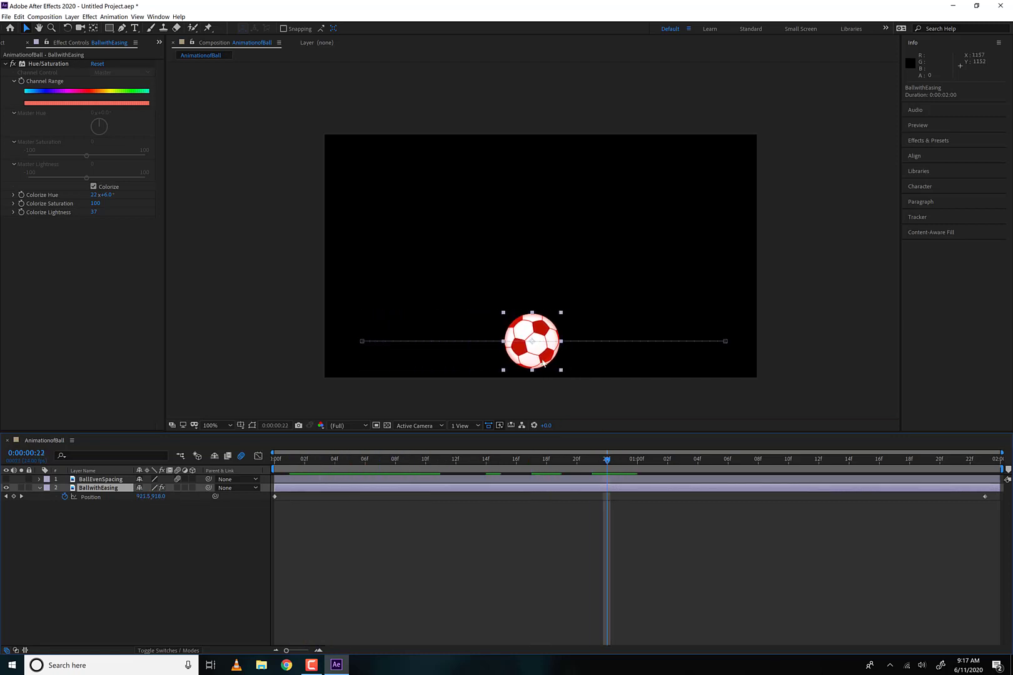
- Move the BallwithEasing ball back to about X 561.5 at 0:00:00:22 and forward to about X 1546.4 at 0:00:01:10, adding Position keyframes
{"action": "left_click_drag", "start_coordinate": [521, 361], "coordinate": [464, 363]}
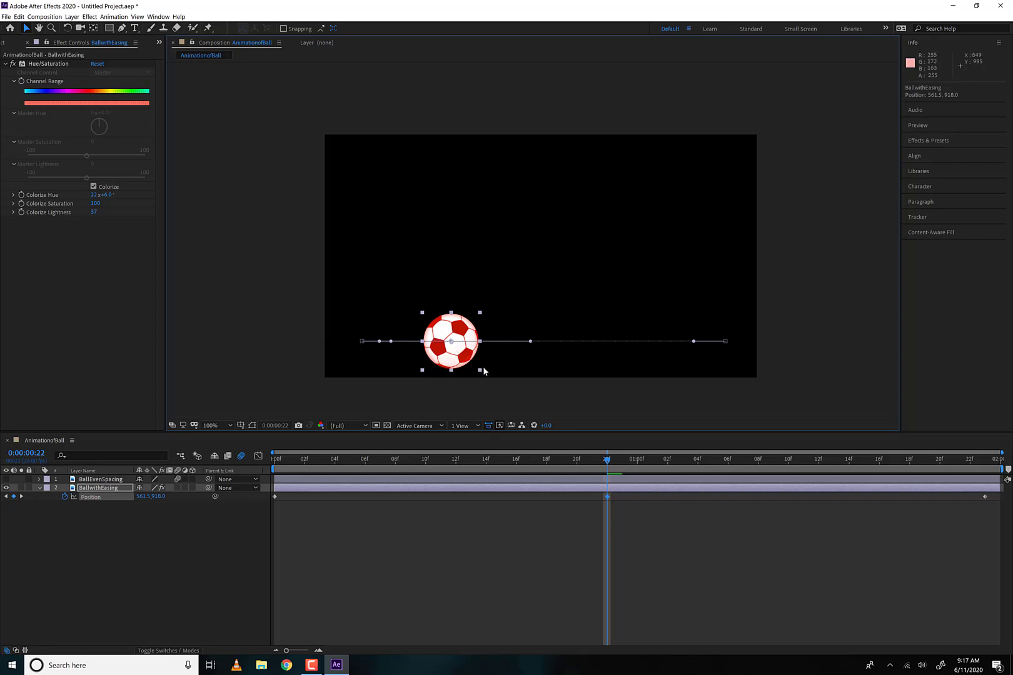
{"action": "left_click_drag", "start_coordinate": [597, 461], "coordinate": [788, 461]}
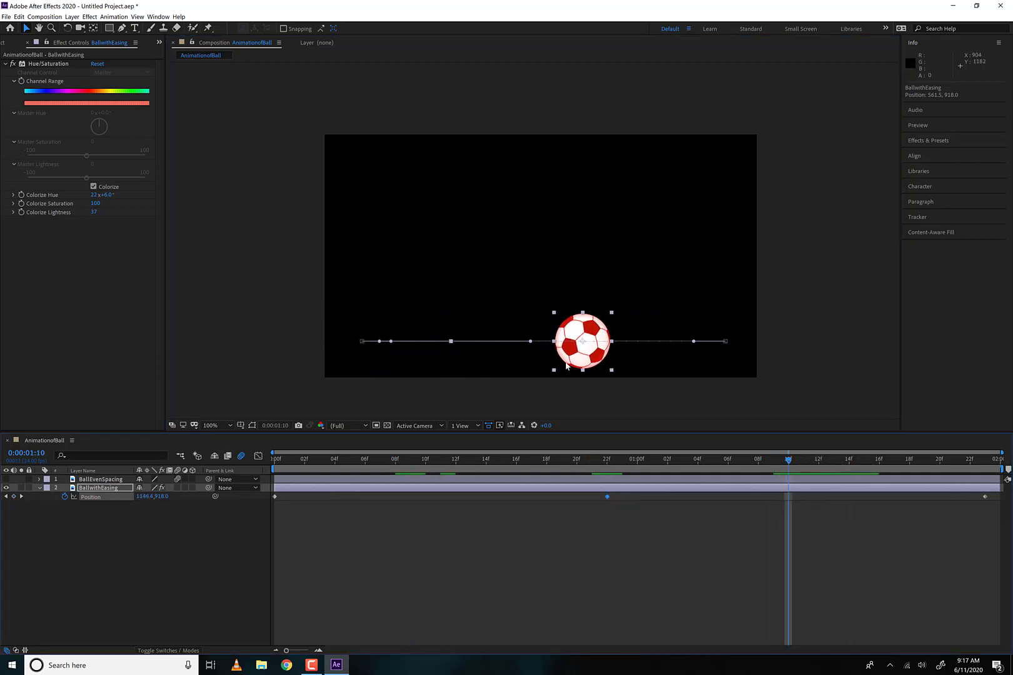
{"action": "left_click_drag", "start_coordinate": [592, 350], "coordinate": [681, 351]}
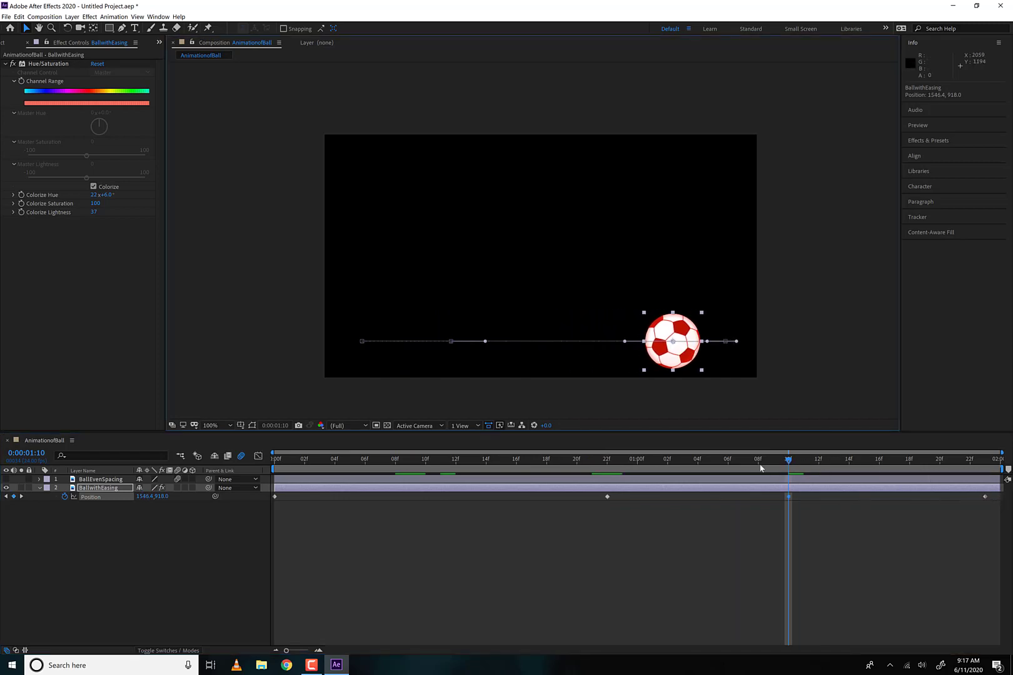
- Preview the BallwithEasing motion from 0:00:00:00, showing BallEvenSpacing as well to compare the two movements
{"action": "left_click_drag", "start_coordinate": [718, 461], "coordinate": [203, 467]}
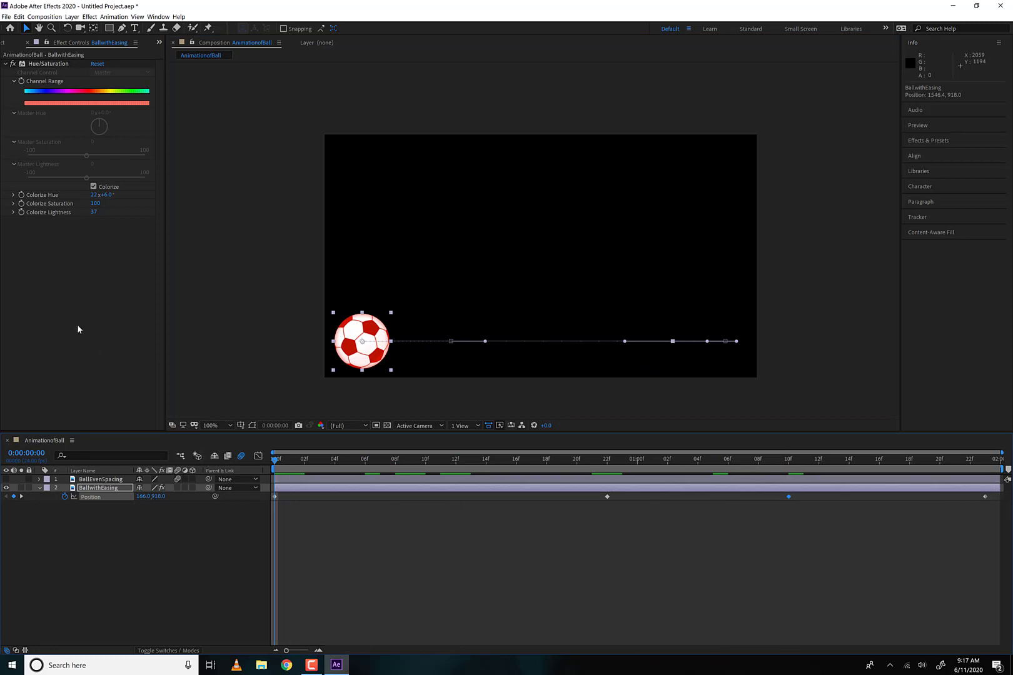
{"action": "key", "text": "space"}
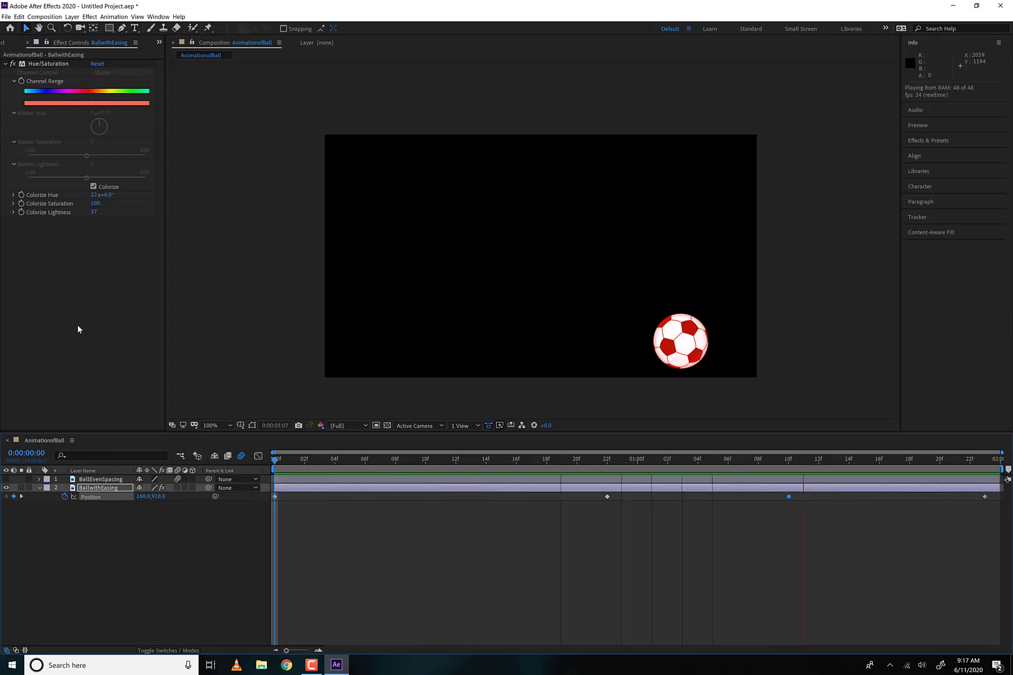
{"action": "left_click", "coordinate": [6, 479]}
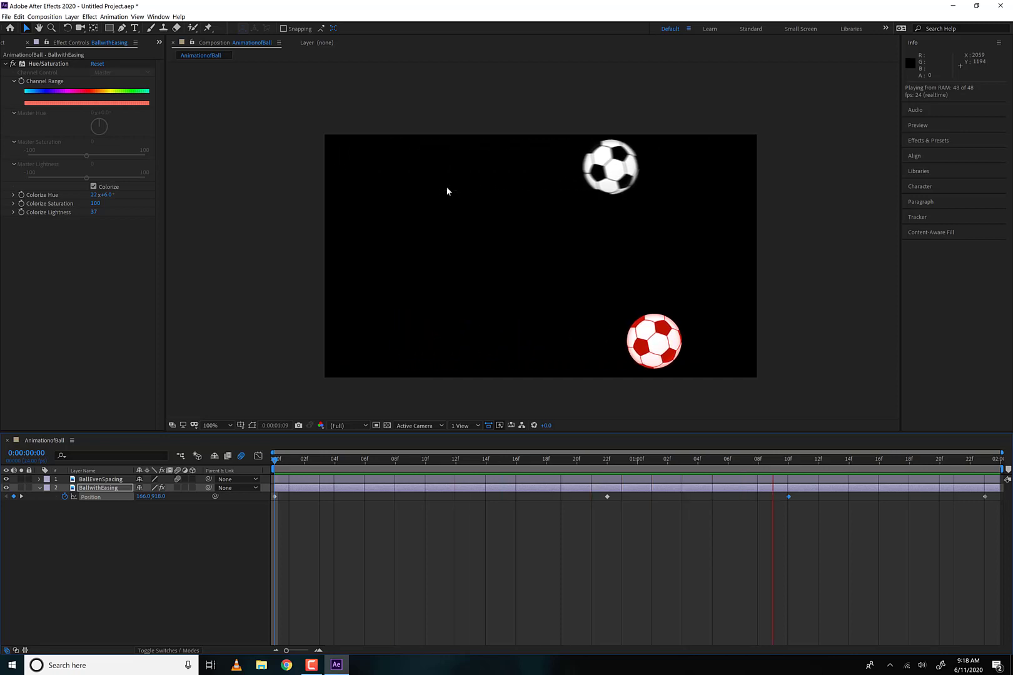
{"action": "key", "text": "space"}
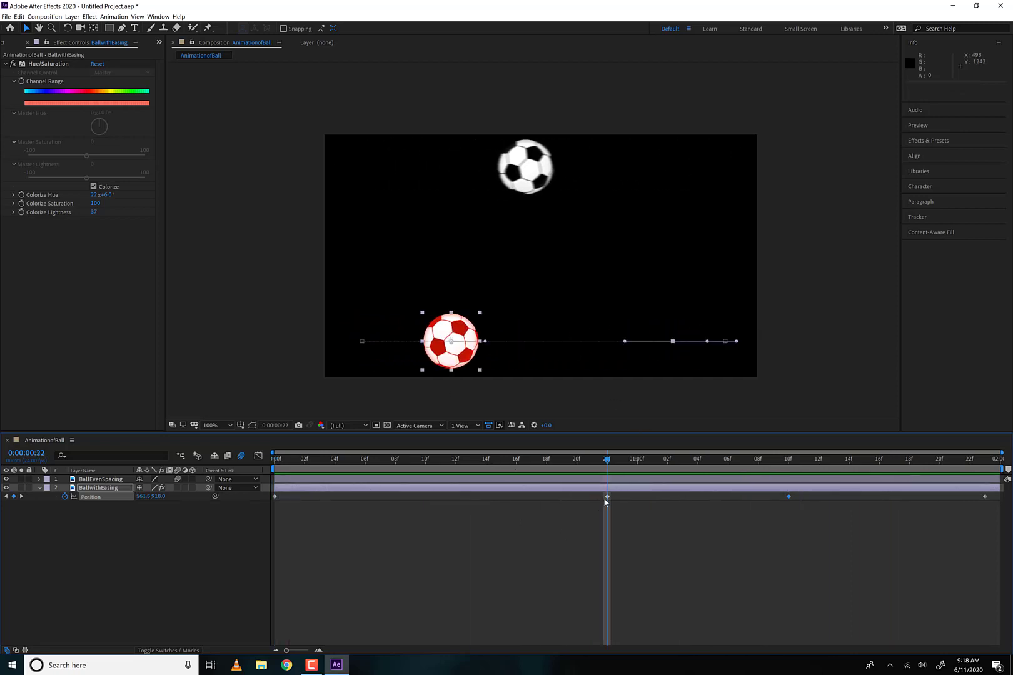
- Delete the two middle Position keyframes of BallwithEasing at 0:00:00:22 and 0:00:01:10
{"action": "right_click", "coordinate": [814, 512]}
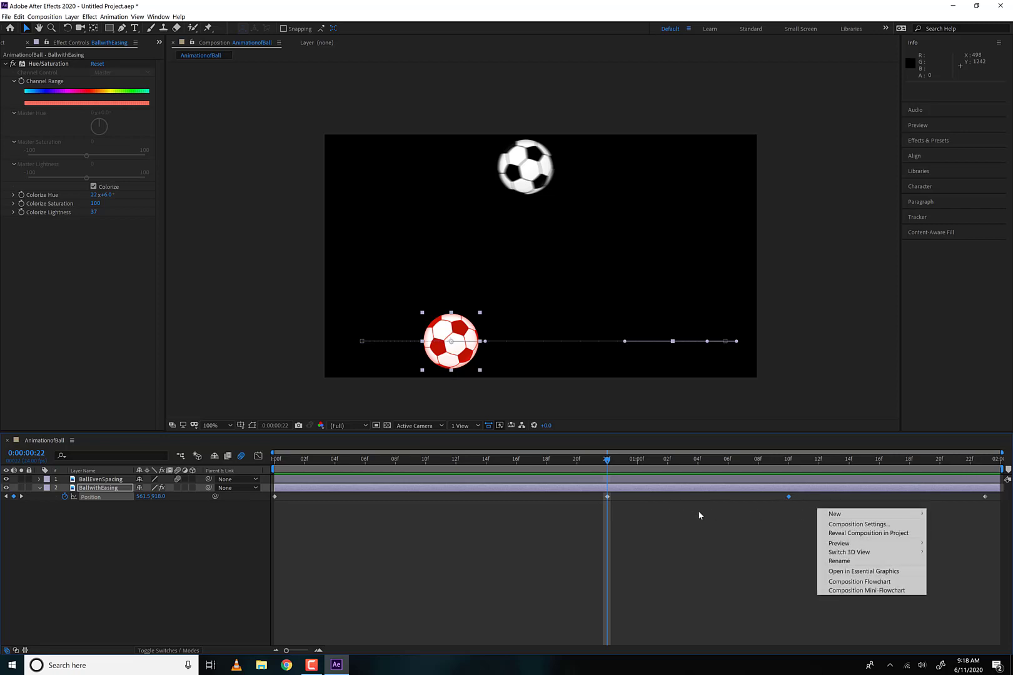
{"action": "left_click", "coordinate": [810, 509]}
{"action": "left_click_drag", "start_coordinate": [812, 513], "coordinate": [570, 494]}
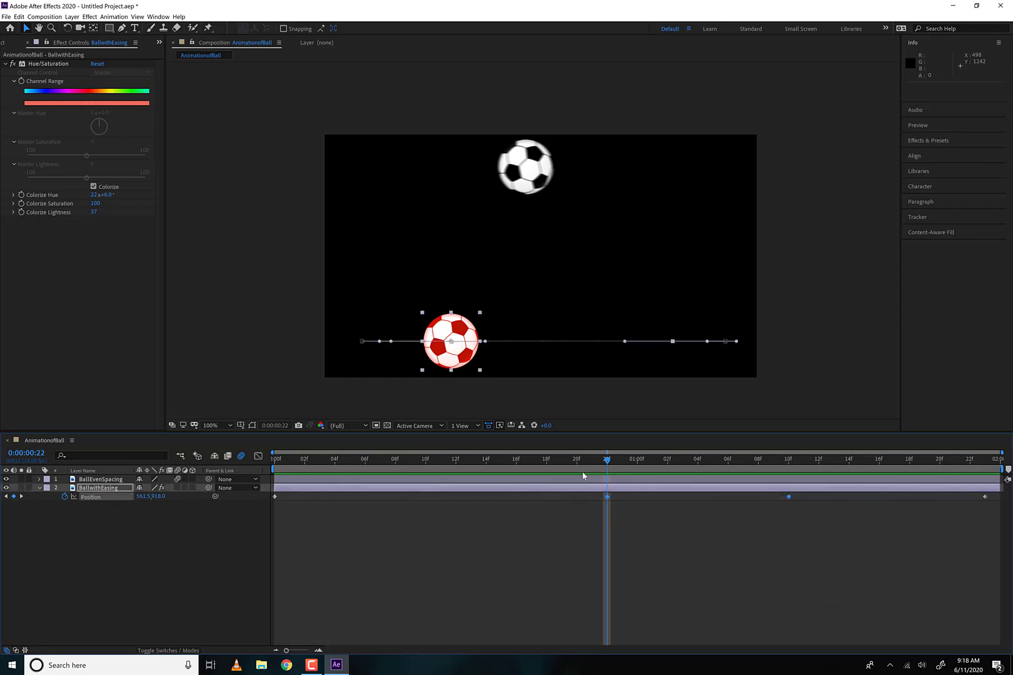
{"action": "key", "text": "Delete"}
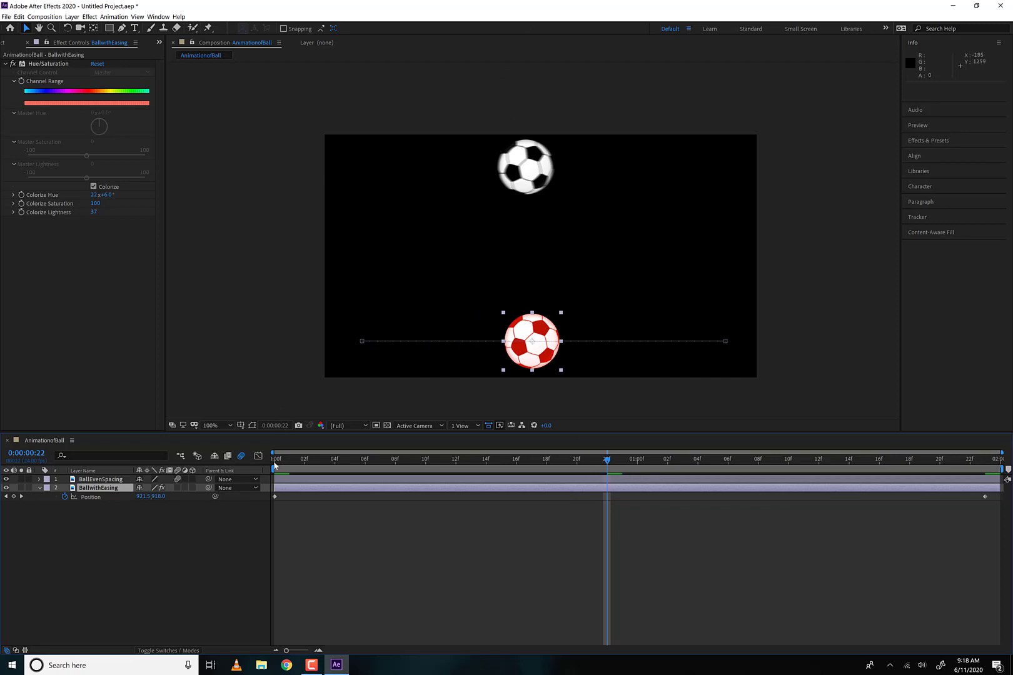
- Hide BallEvenSpacing, return to 0:00:00:00, and display BallwithEasing's Position curves in the Graph Editor
{"action": "left_click", "coordinate": [6, 479]}
{"action": "left_click_drag", "start_coordinate": [343, 469], "coordinate": [244, 467]}
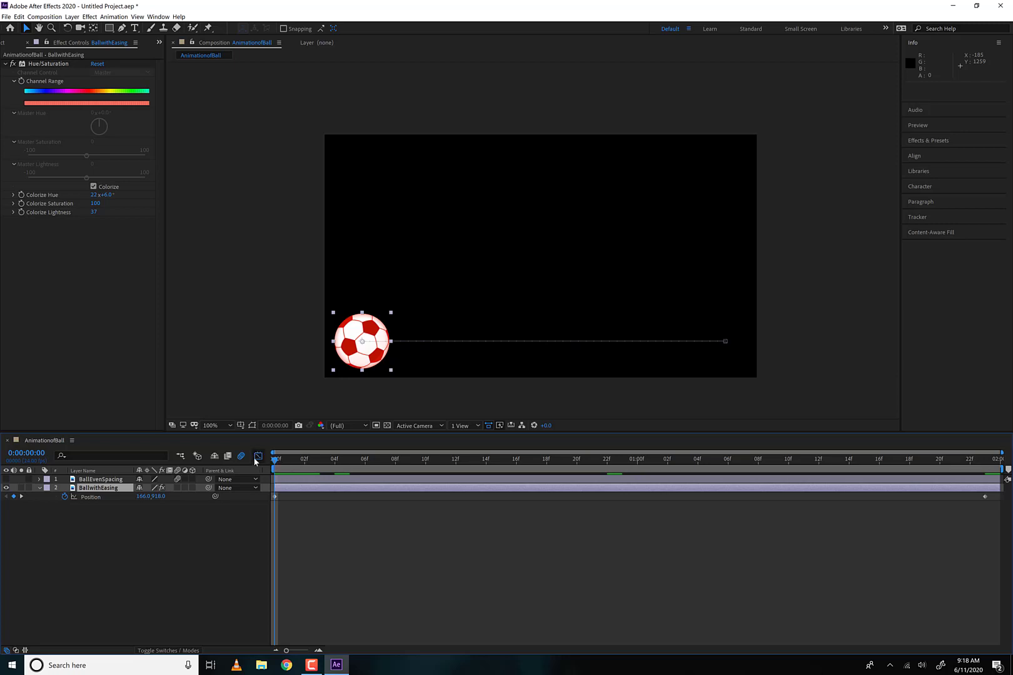
{"action": "left_click", "coordinate": [256, 457]}
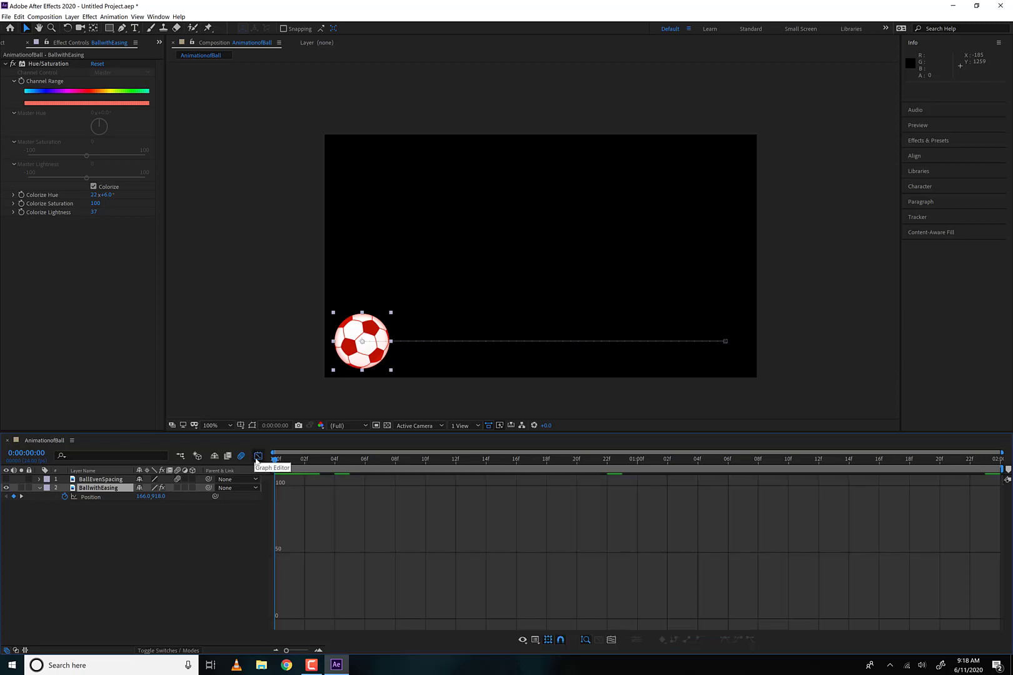
{"action": "left_click", "coordinate": [90, 497]}
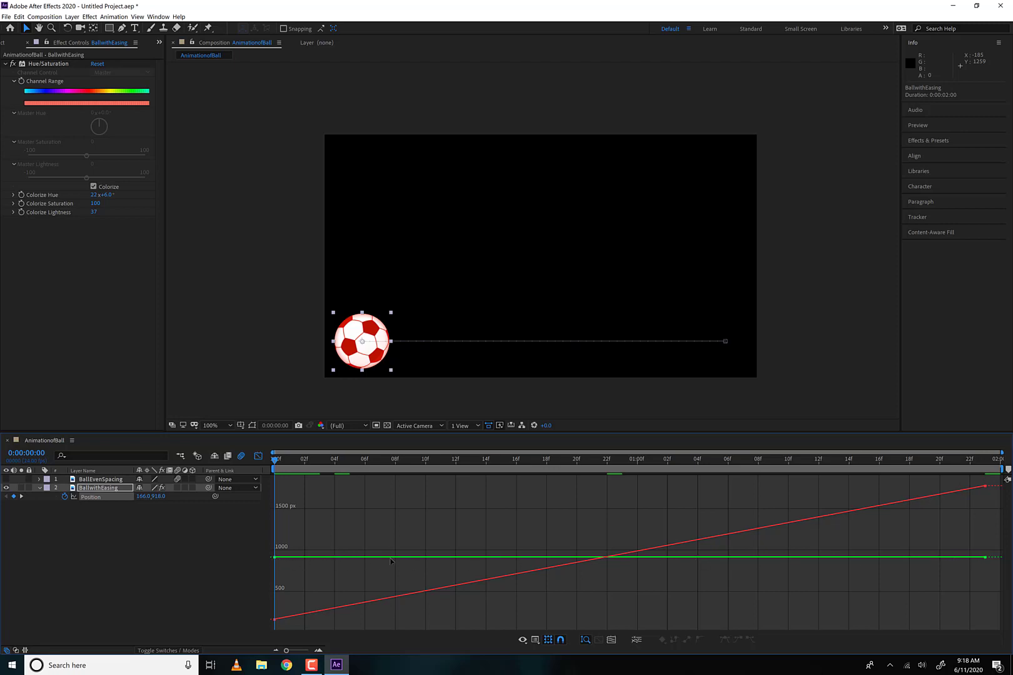
- Try bending the red ball's motion path upward with the final keyframe's direction handle, and undo it
{"action": "left_click", "coordinate": [723, 342]}
{"action": "left_click_drag", "start_coordinate": [707, 343], "coordinate": [598, 213]}
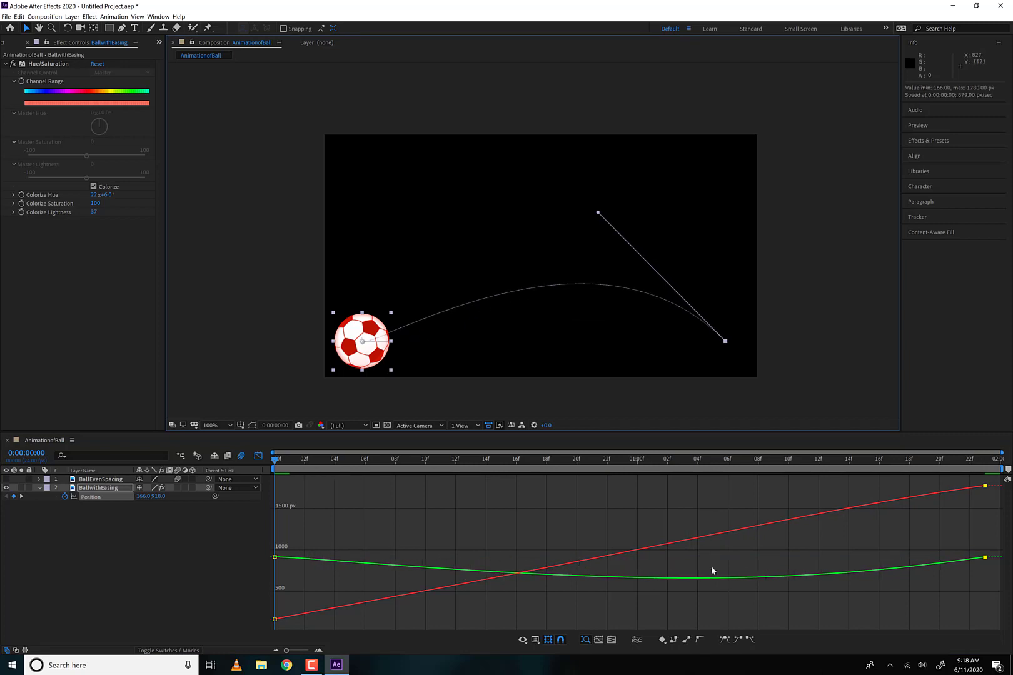
{"action": "key", "text": "ctrl+z"}
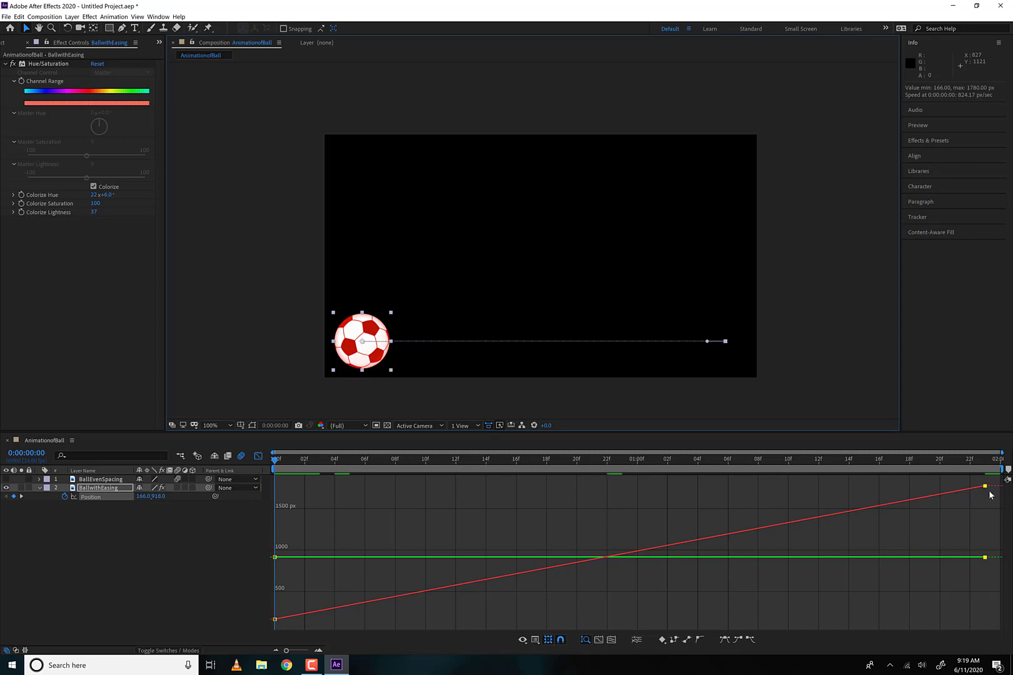
- Try pulling an easing handle from the final Position keyframe in the graph, and go to 0:00:01:23
{"action": "left_click", "coordinate": [970, 494]}
{"action": "left_click_drag", "start_coordinate": [967, 480], "coordinate": [1004, 608]}
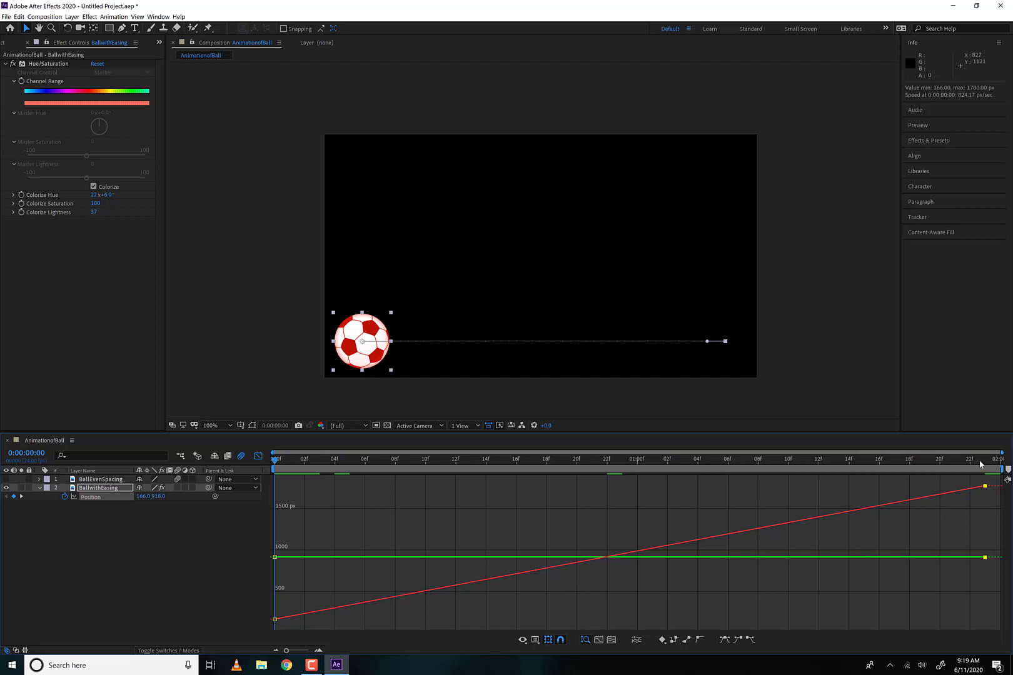
{"action": "left_click", "coordinate": [981, 464]}
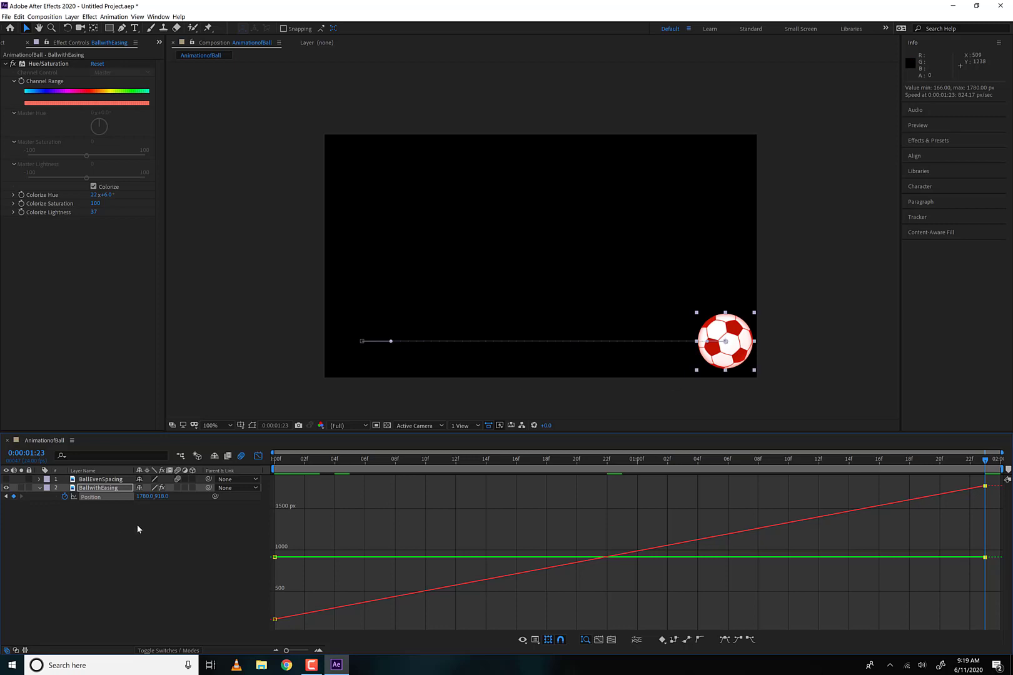
{"action": "left_click", "coordinate": [110, 496]}
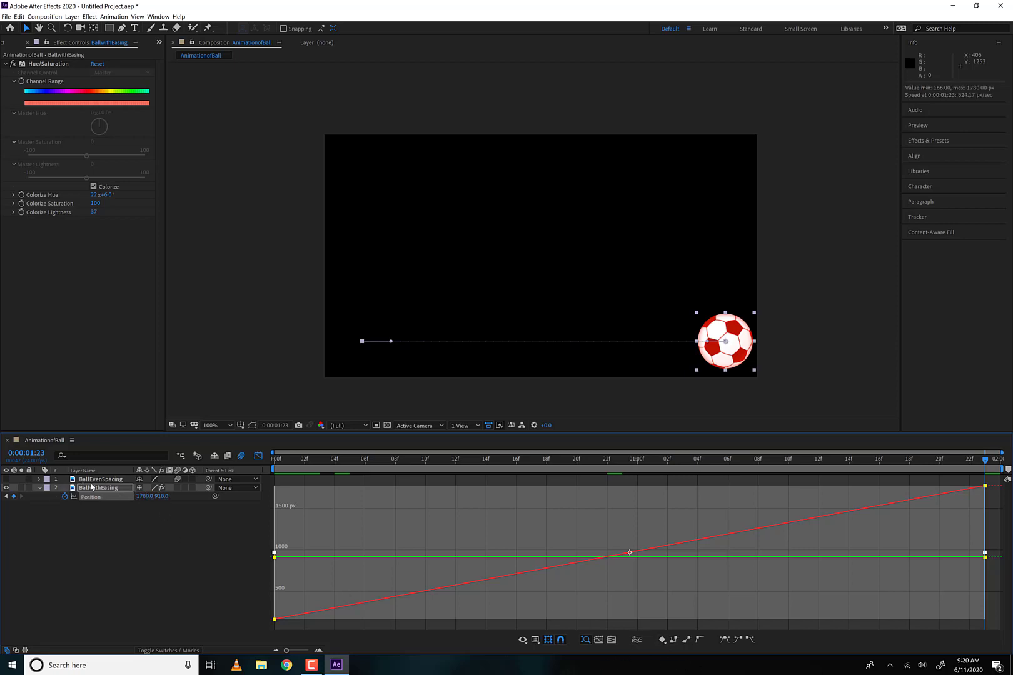
{"action": "left_click", "coordinate": [92, 481], "text": "ctrl"}
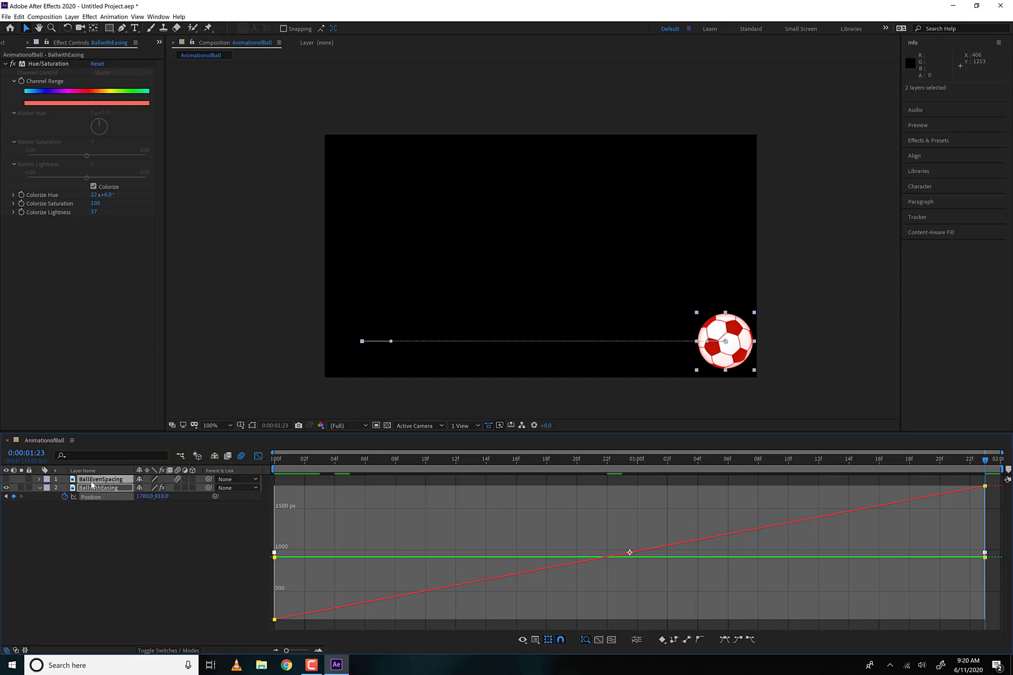
{"action": "left_click", "coordinate": [63, 577]}
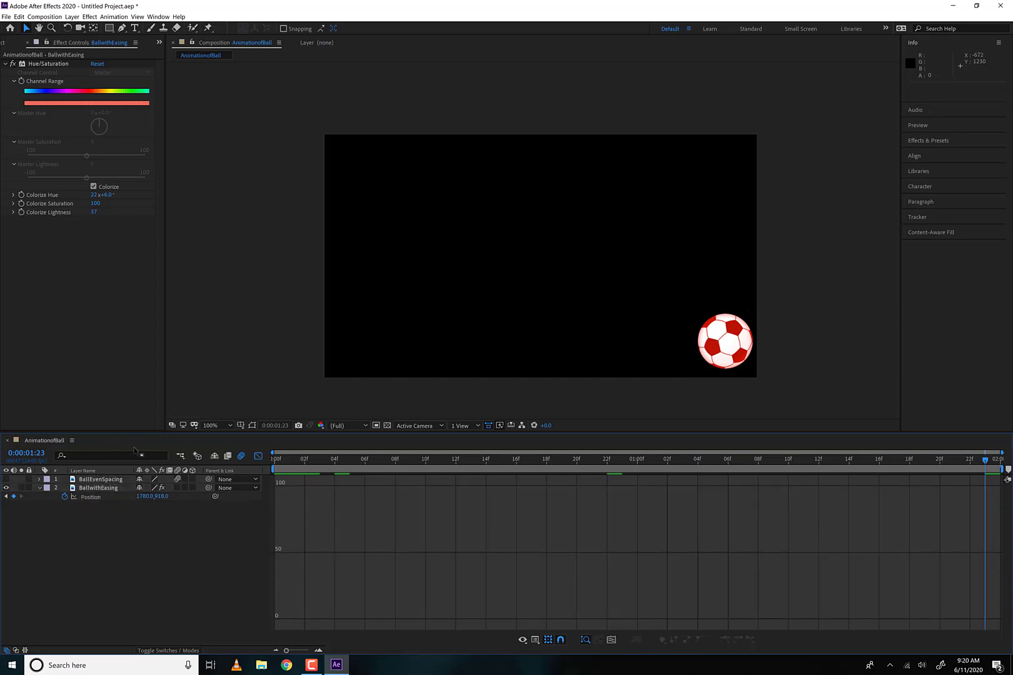
{"action": "left_click", "coordinate": [97, 489]}
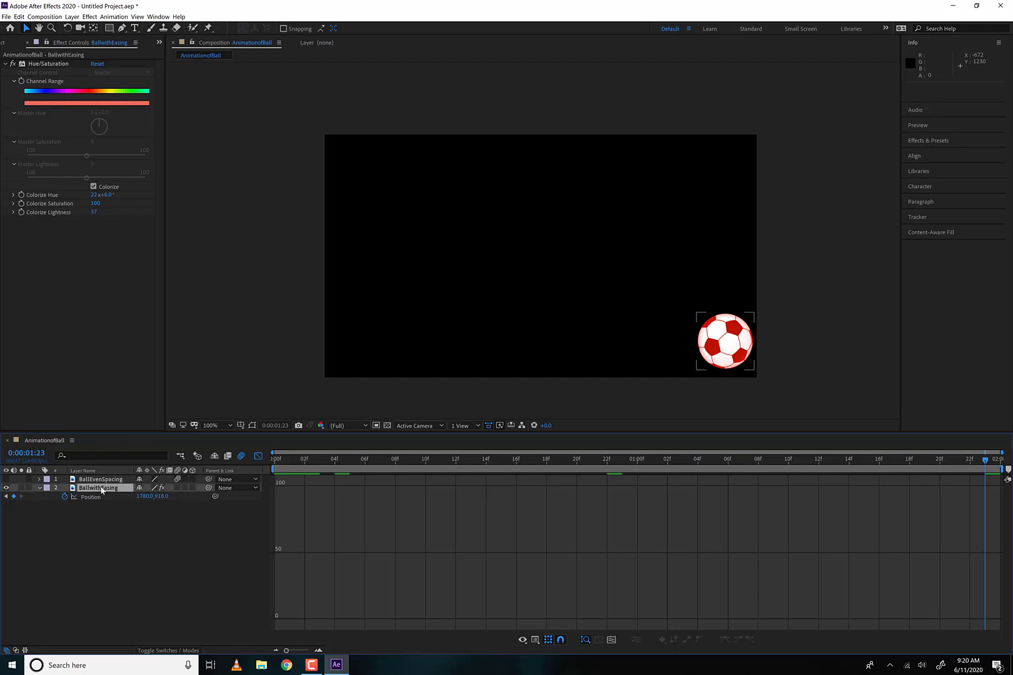
{"action": "left_click", "coordinate": [89, 498]}
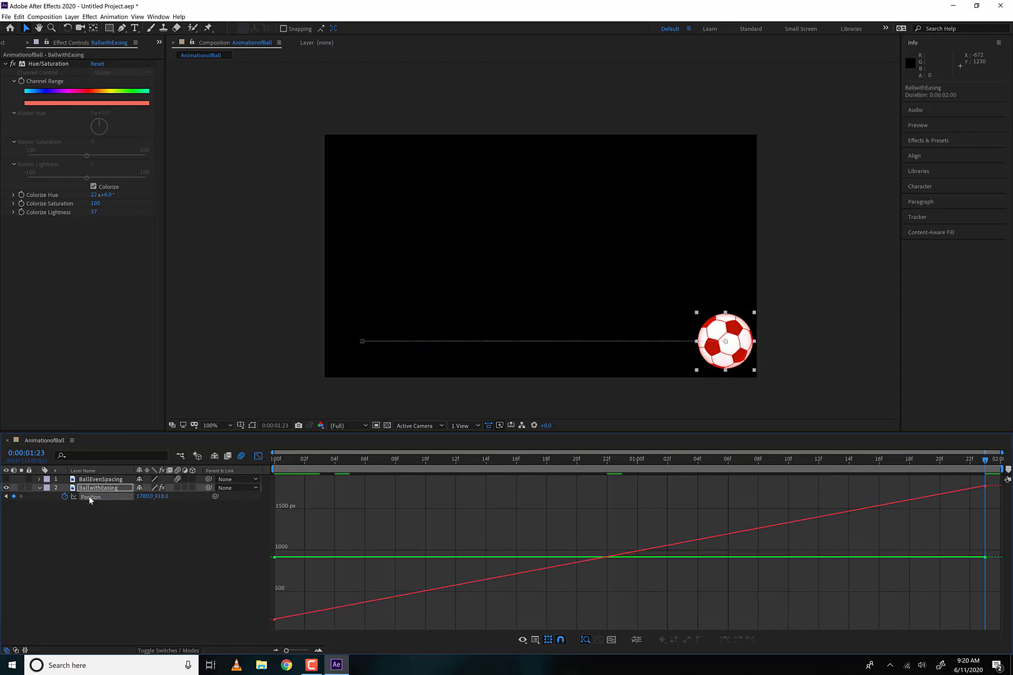
{"action": "left_click", "coordinate": [192, 541]}
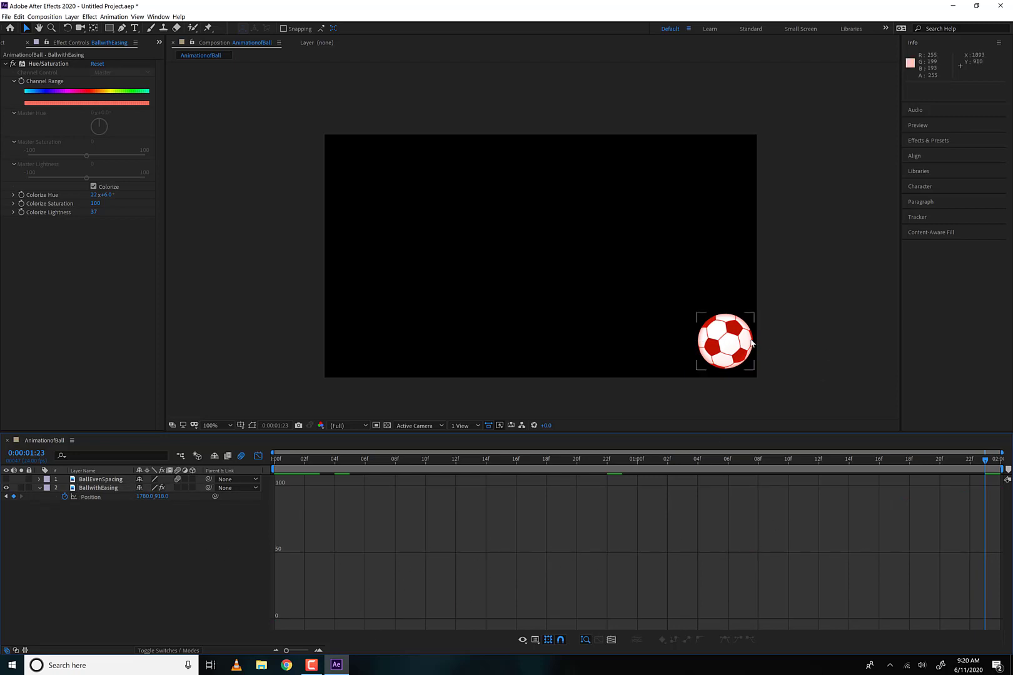
{"action": "left_click", "coordinate": [702, 364]}
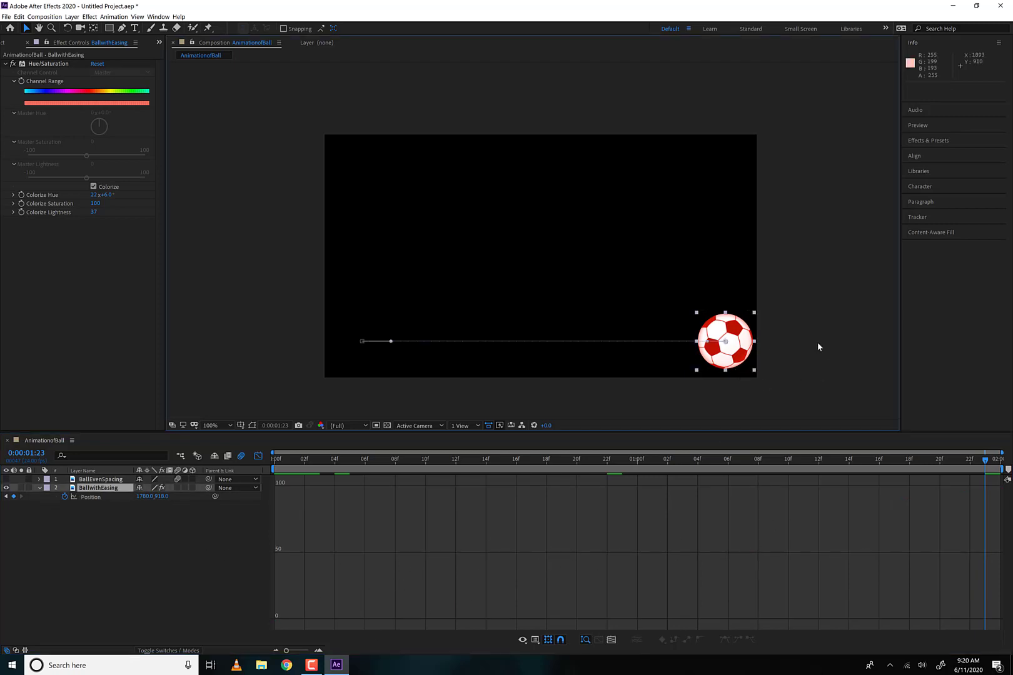
- Separate BallwithEasing's Position into X and Y dimensions, and turn off the Y Position animation
{"action": "left_click", "coordinate": [115, 501]}
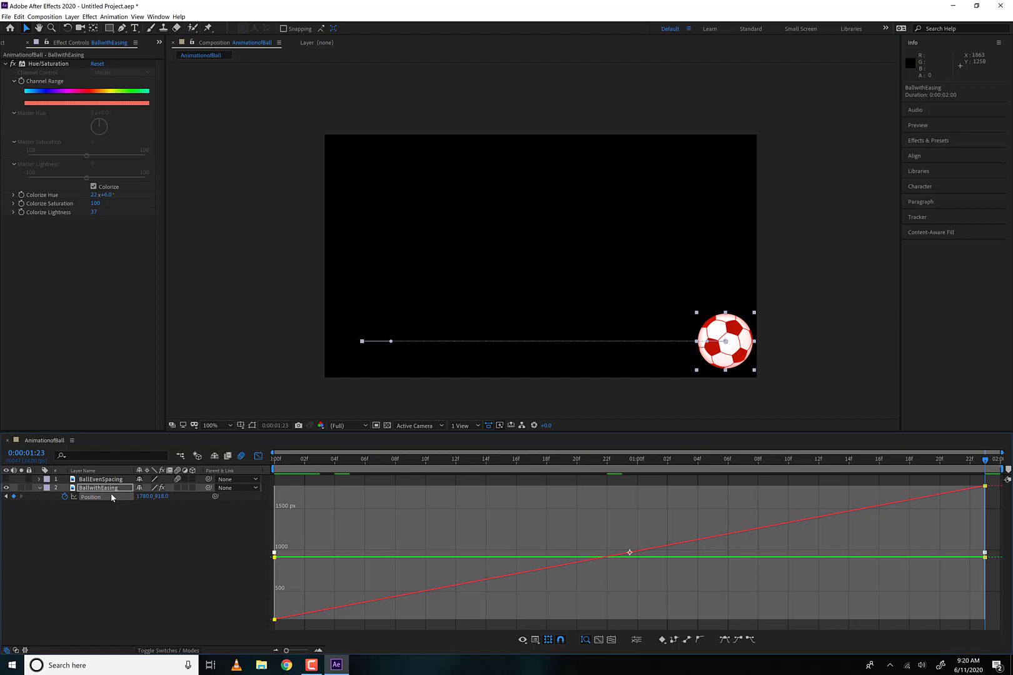
{"action": "left_click", "coordinate": [636, 639]}
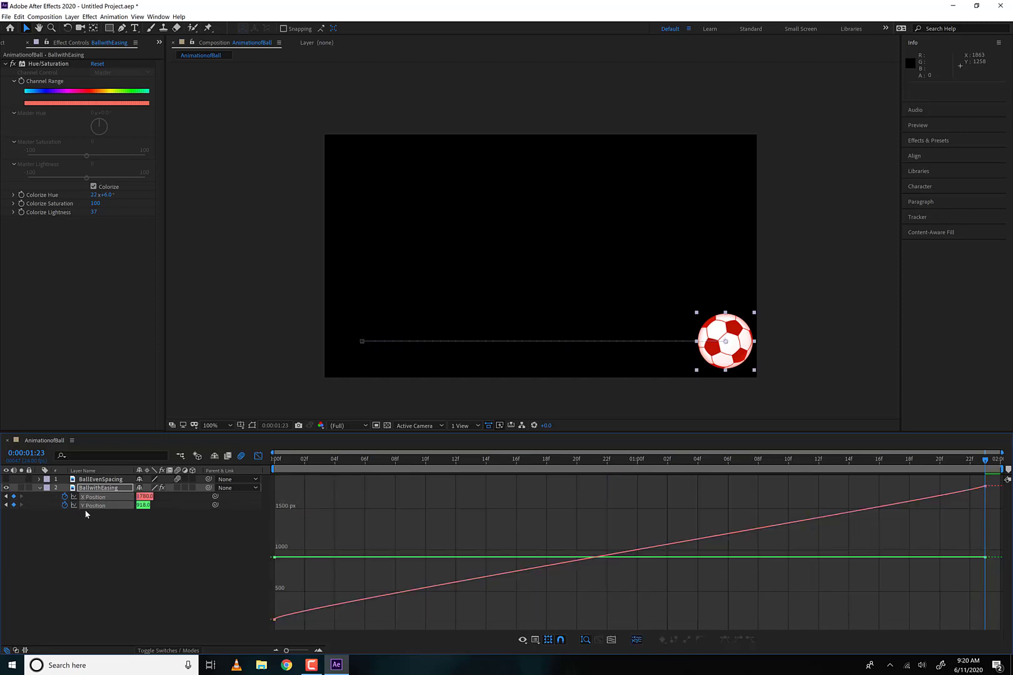
{"action": "left_click", "coordinate": [100, 527]}
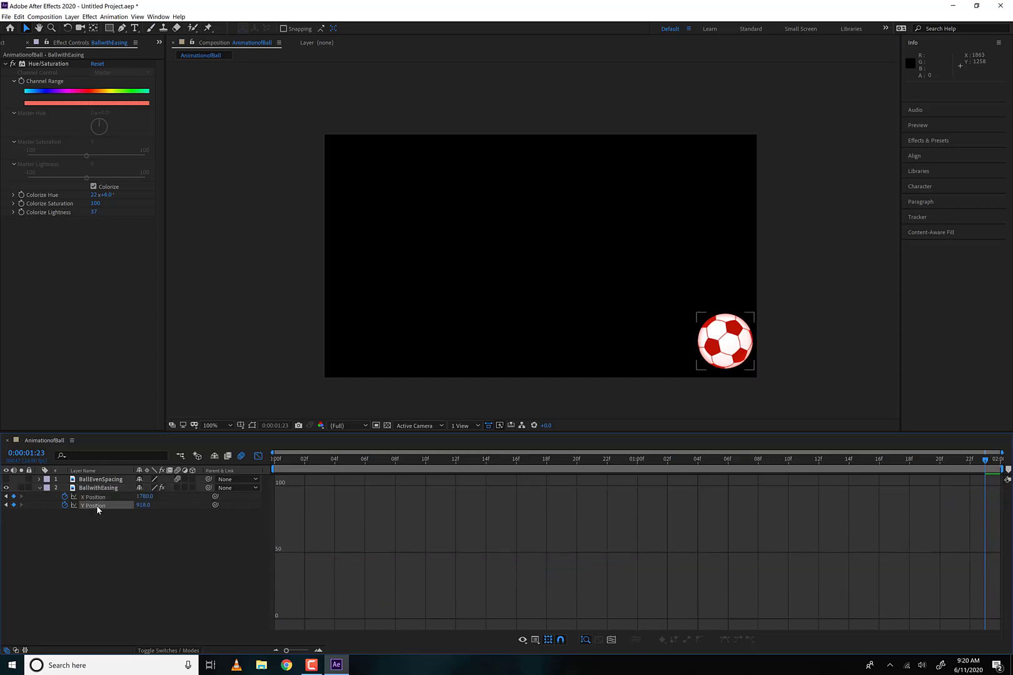
{"action": "left_click", "coordinate": [97, 504]}
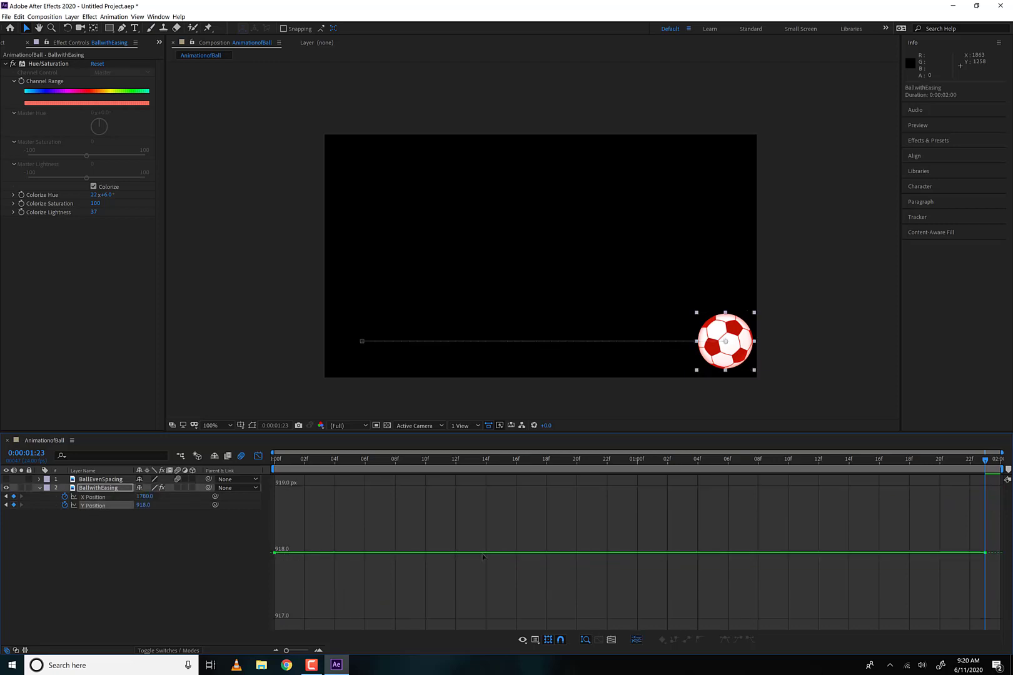
{"action": "left_click", "coordinate": [65, 505]}
- Shape the X Position curve into an S, extending the last keyframe's handle to about 0:00:00:16 and the first keyframe's to about 0:00:01:11
{"action": "left_click", "coordinate": [109, 498]}
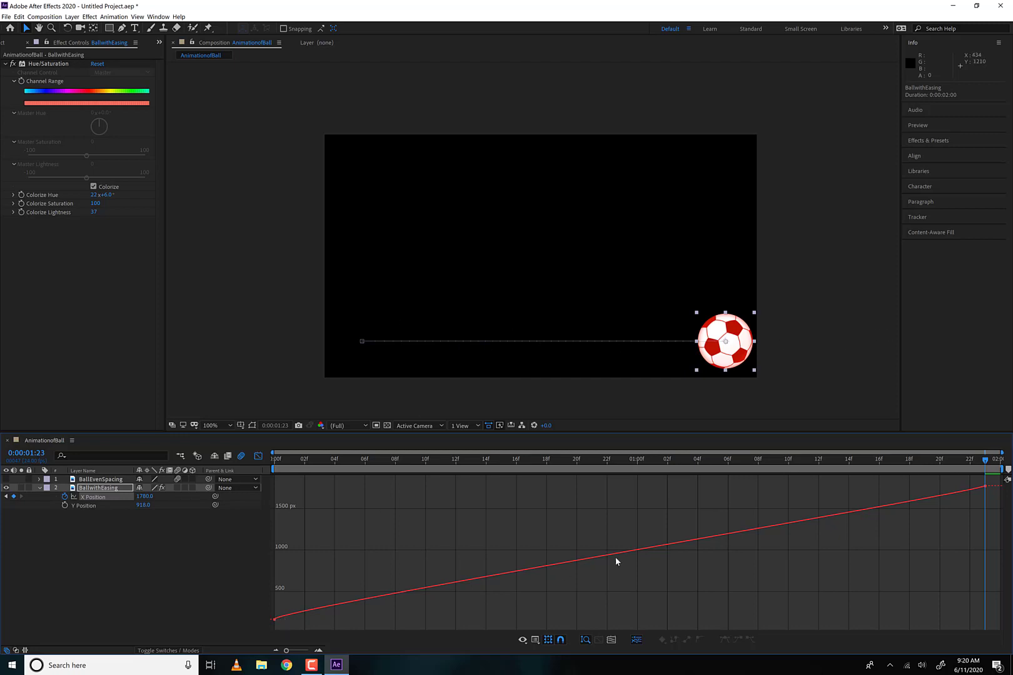
{"action": "left_click", "coordinate": [986, 488]}
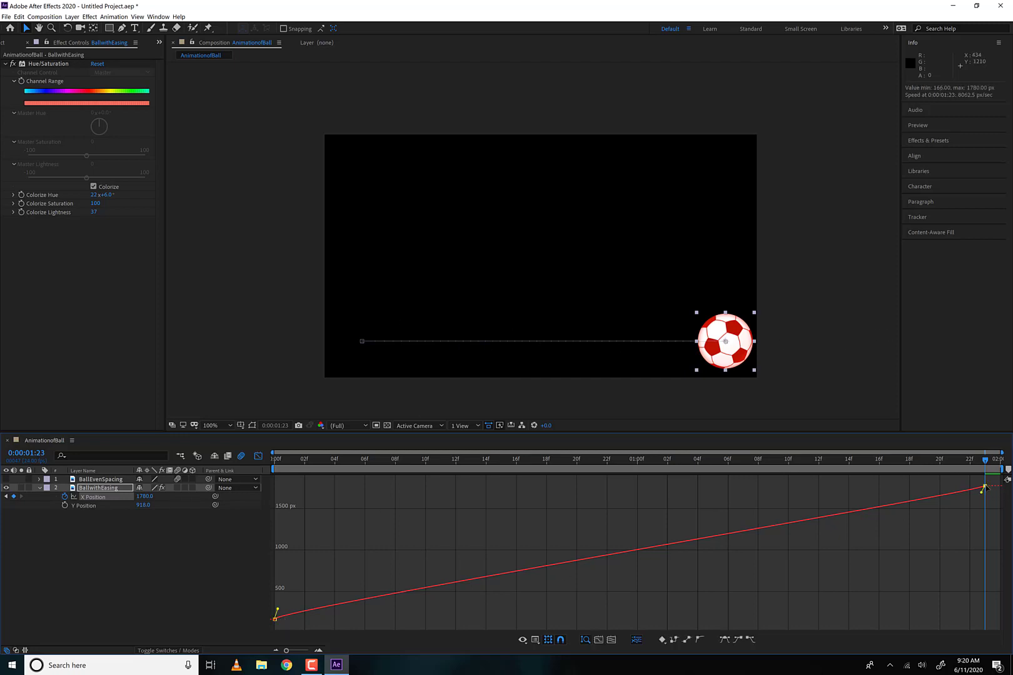
{"action": "left_click_drag", "start_coordinate": [977, 494], "coordinate": [658, 493]}
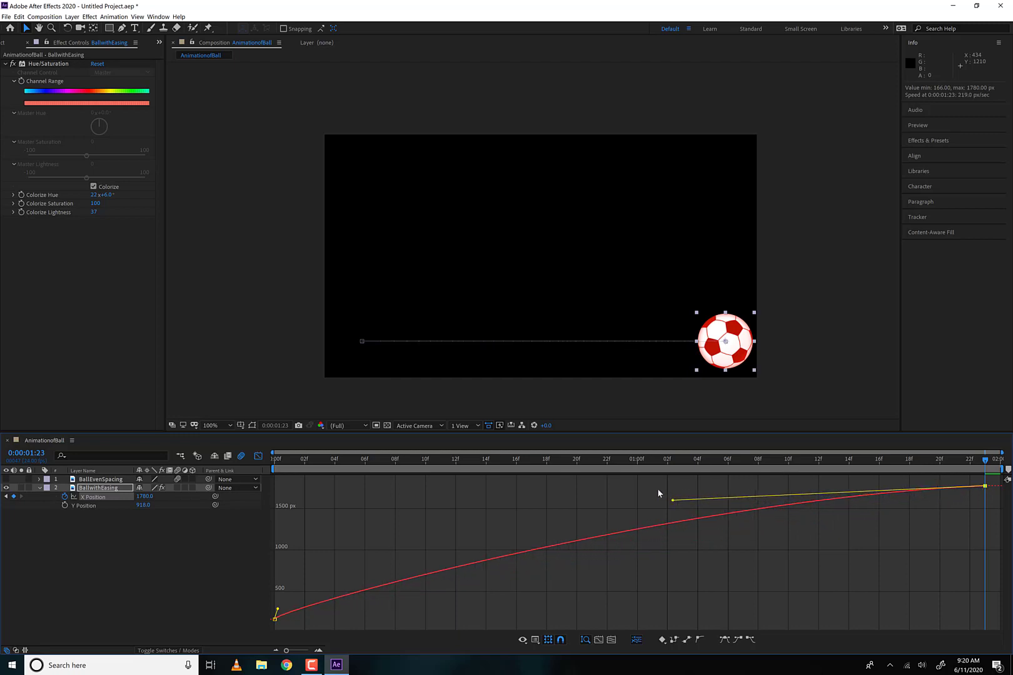
{"action": "left_click_drag", "start_coordinate": [301, 602], "coordinate": [799, 566]}
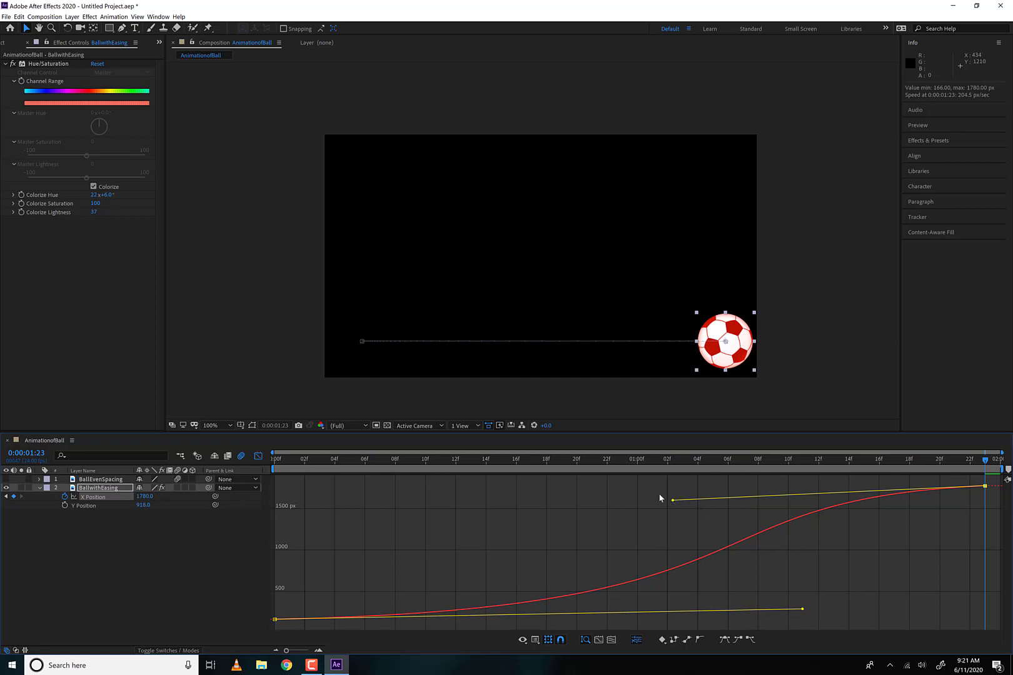
{"action": "left_click_drag", "start_coordinate": [660, 497], "coordinate": [512, 492]}
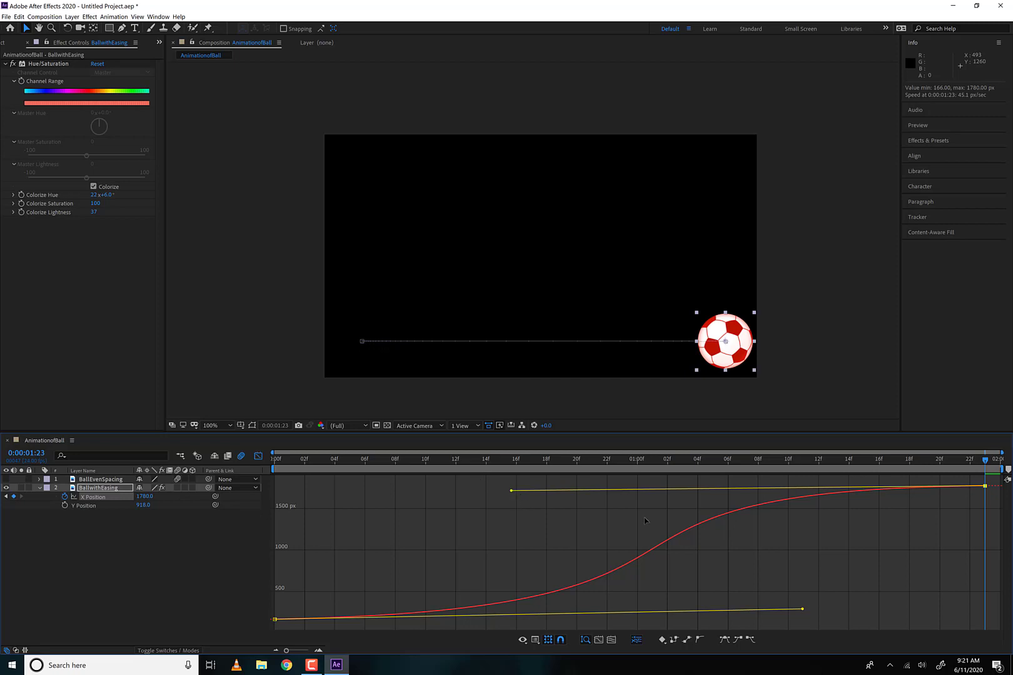
- Make the X Position curve accelerate toward its end, pulling the last keyframe's handle steeply down and shortening the first's to about 0:00:01:01
{"action": "left_click_drag", "start_coordinate": [511, 491], "coordinate": [981, 604]}
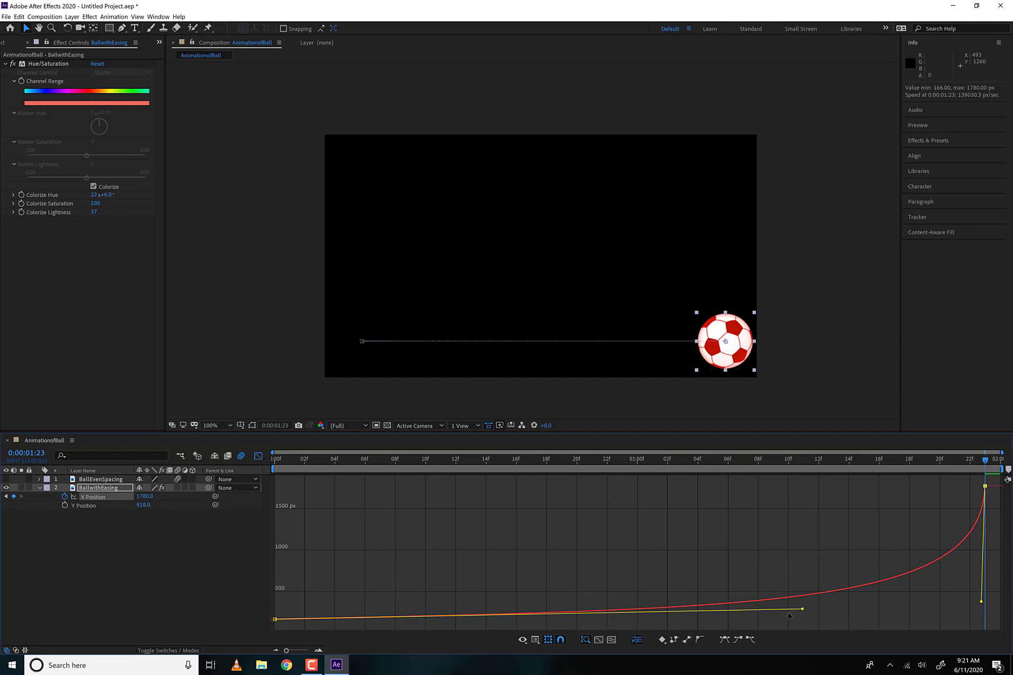
{"action": "left_click_drag", "start_coordinate": [803, 608], "coordinate": [651, 620]}
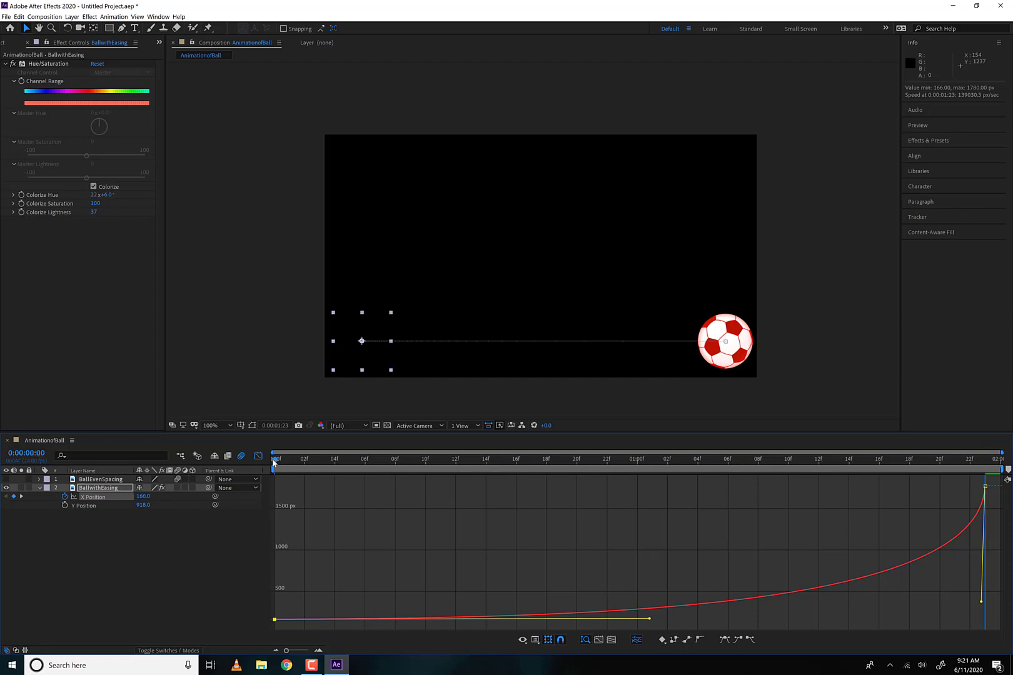
- Preview the red ball's accelerating motion from the start of the composition
{"action": "left_click", "coordinate": [273, 462]}
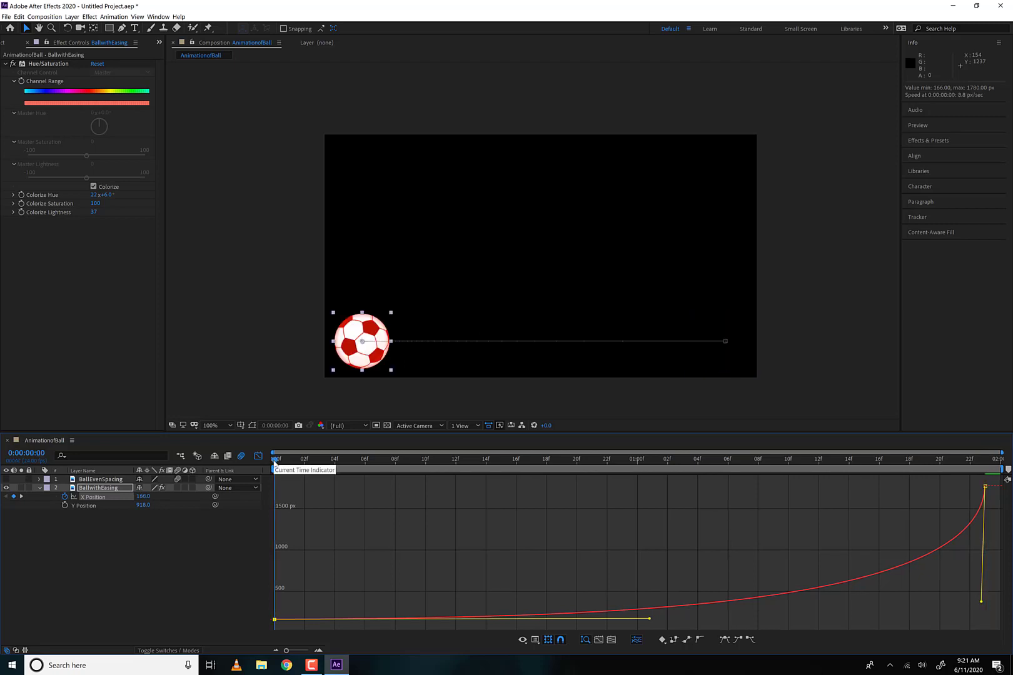
{"action": "key", "text": "space"}
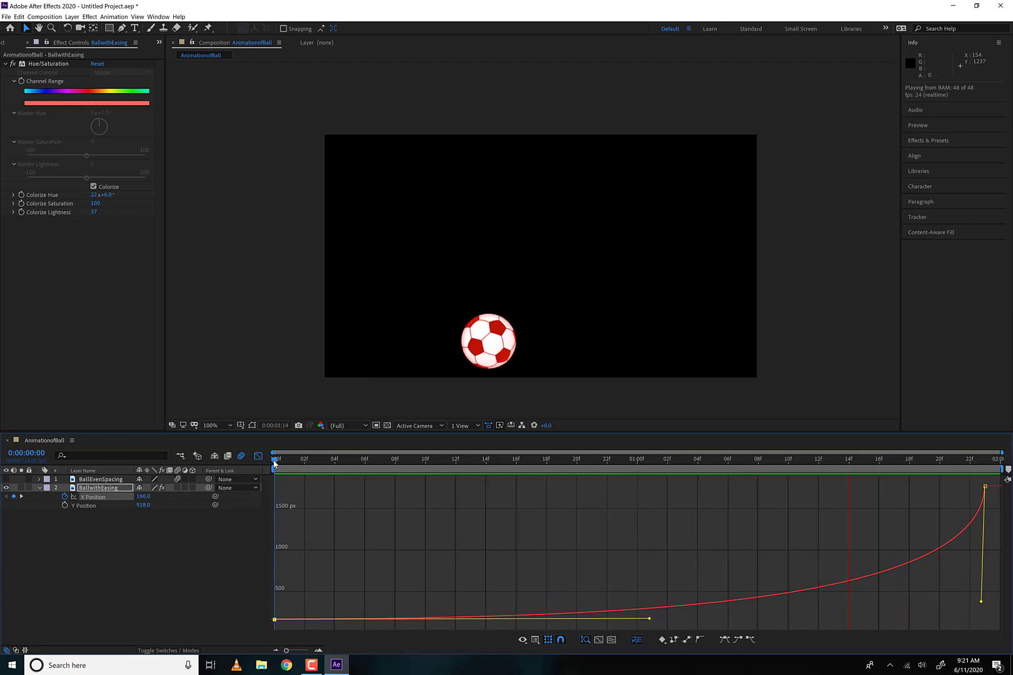
{"action": "key", "text": "space"}
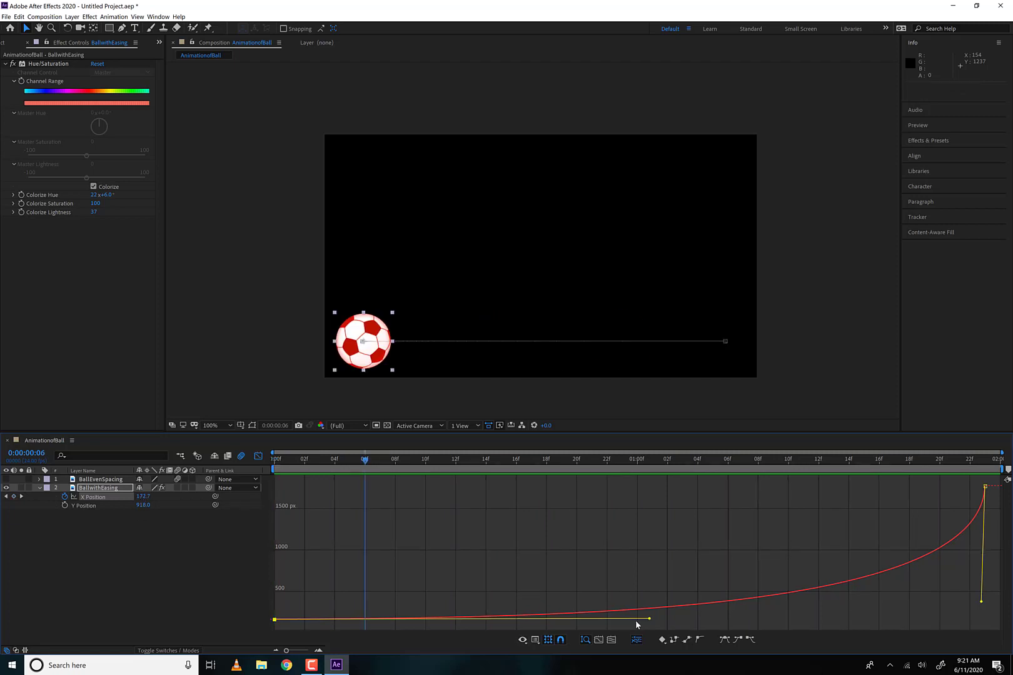
- Reshape the X Position curve to decelerate, steepening the first keyframe's handle and flattening the last's to about 0:00:01:11, previewing each change
{"action": "left_click_drag", "start_coordinate": [649, 618], "coordinate": [310, 528]}
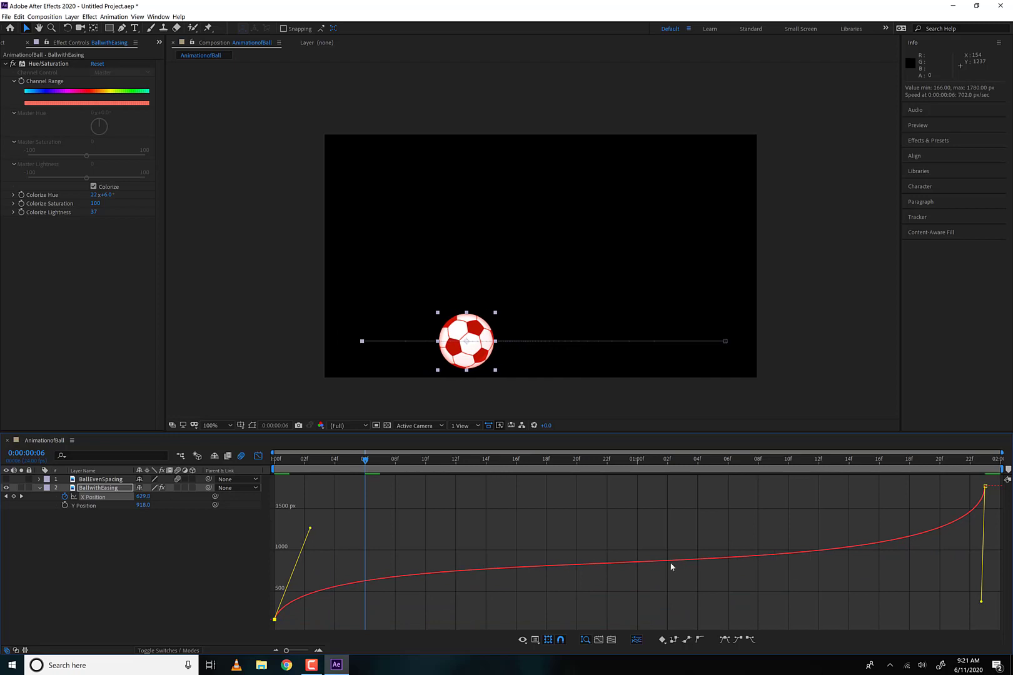
{"action": "key", "text": "space"}
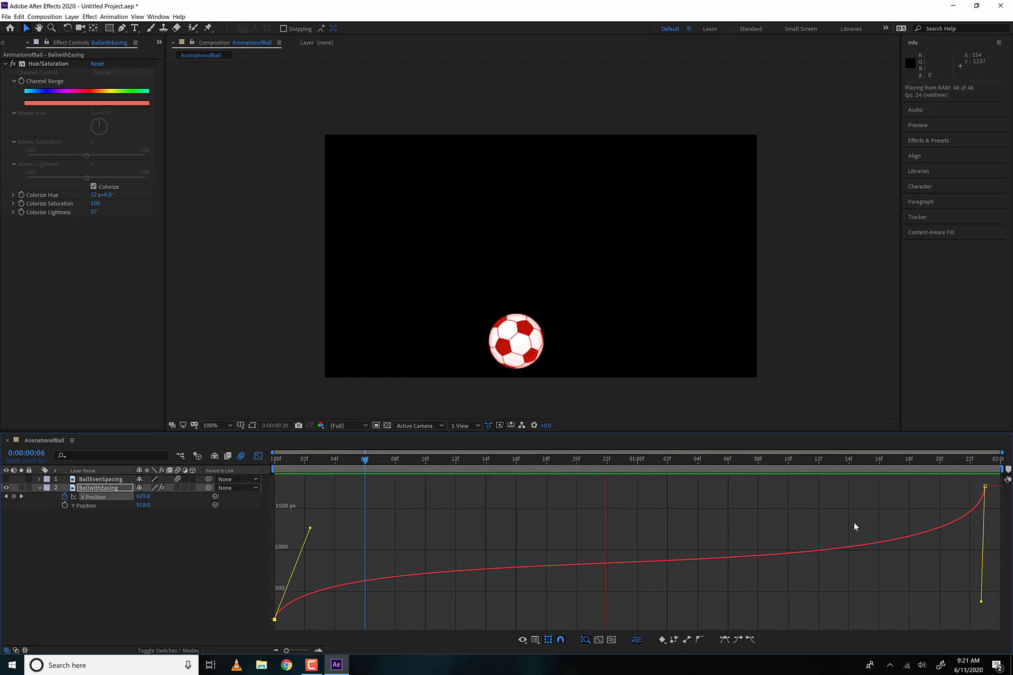
{"action": "key", "text": "space"}
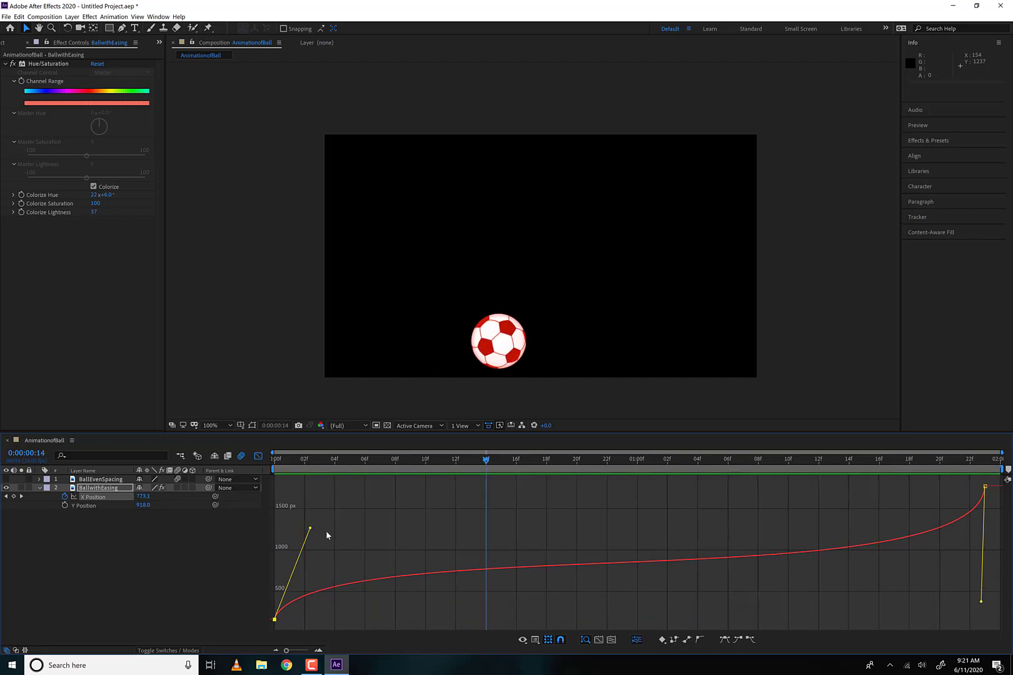
{"action": "left_click_drag", "start_coordinate": [981, 601], "coordinate": [799, 486]}
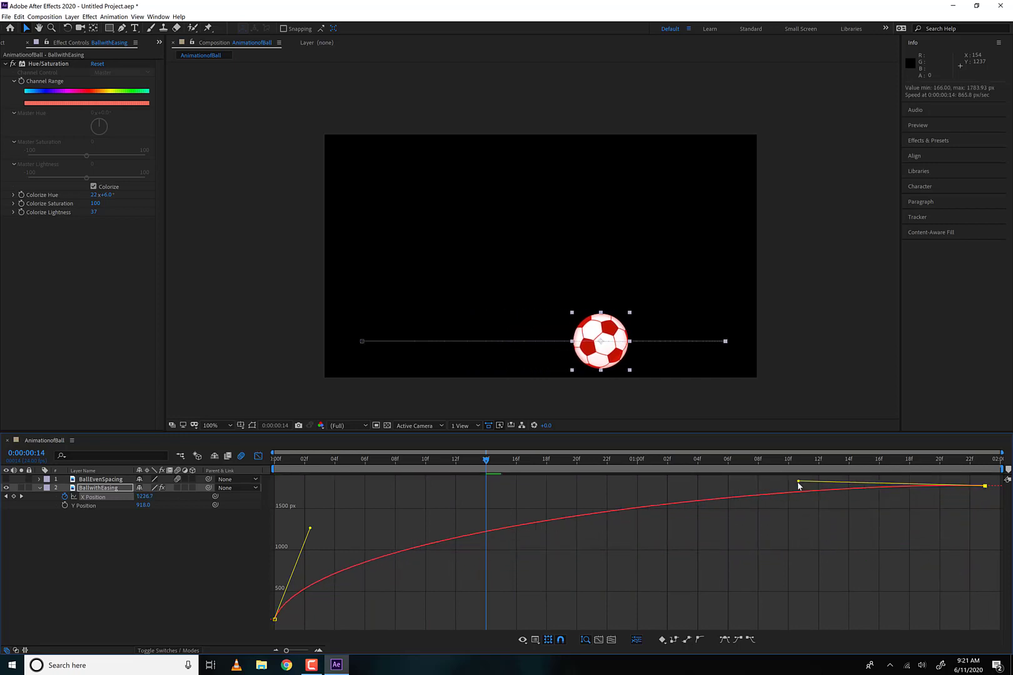
{"action": "key", "text": "space"}
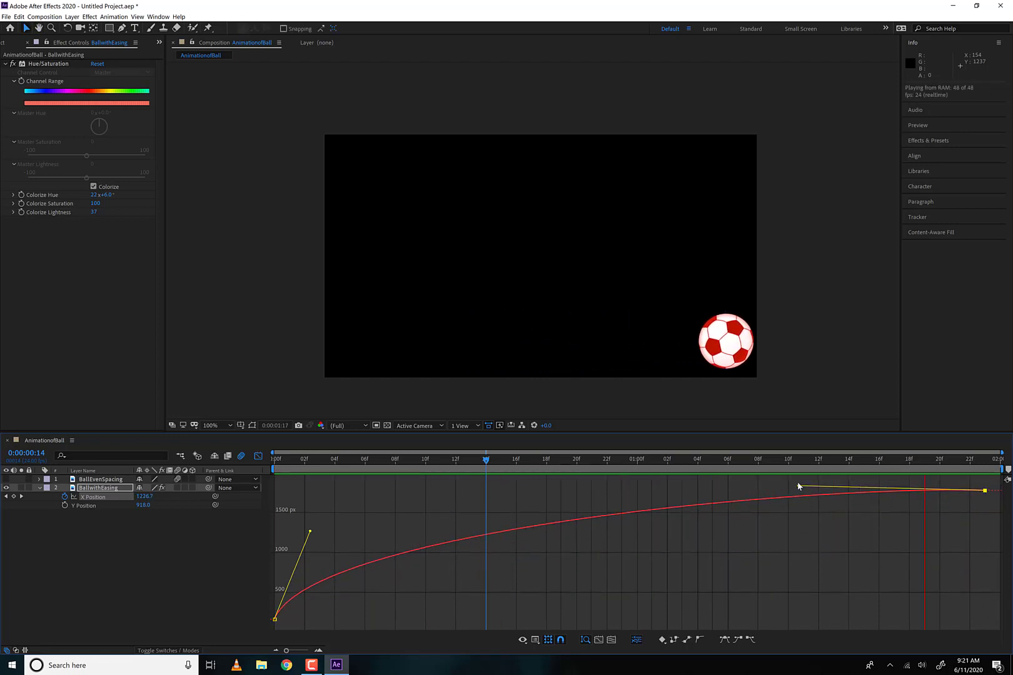
{"action": "key", "text": "space"}
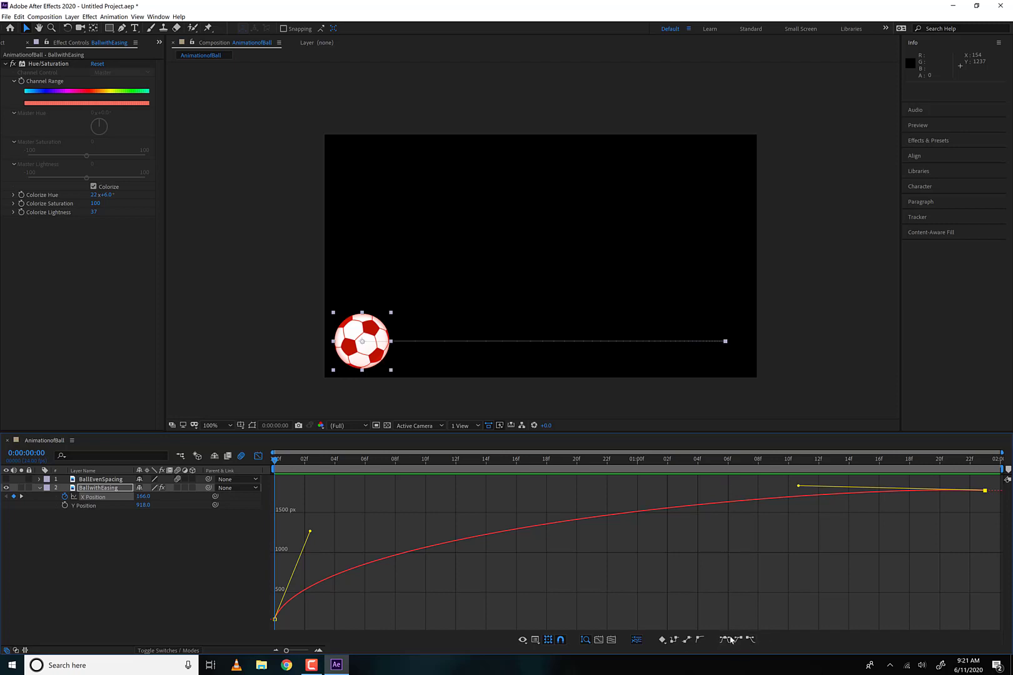
- Apply Easy Ease Out to the first X Position keyframe and Easy Ease In to the last, and preview the motion
{"action": "left_click", "coordinate": [274, 619]}
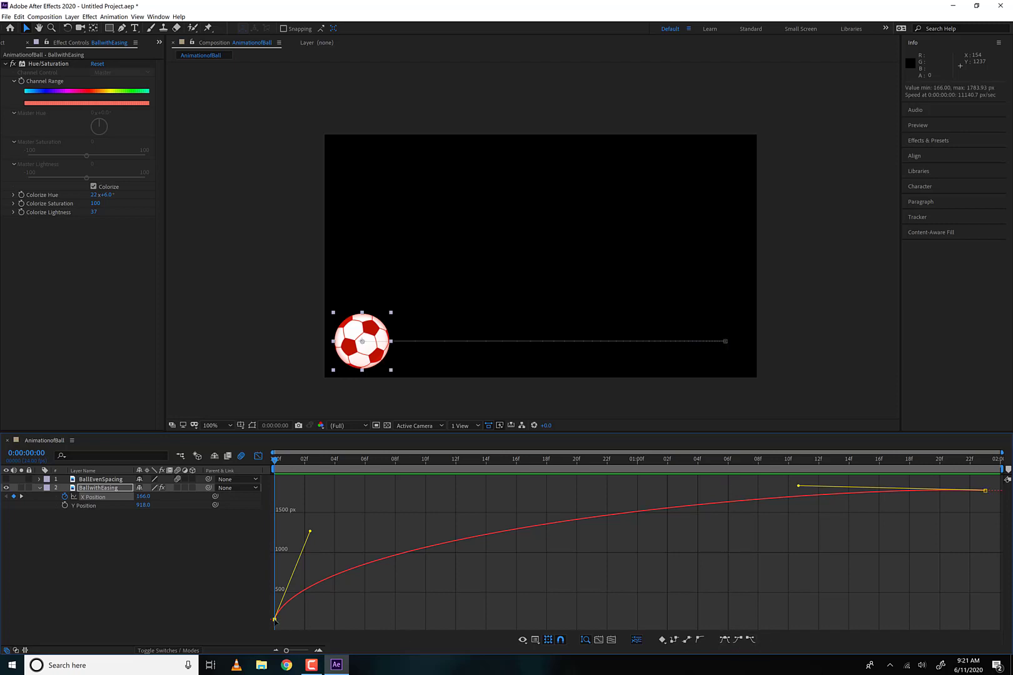
{"action": "left_click", "coordinate": [749, 639]}
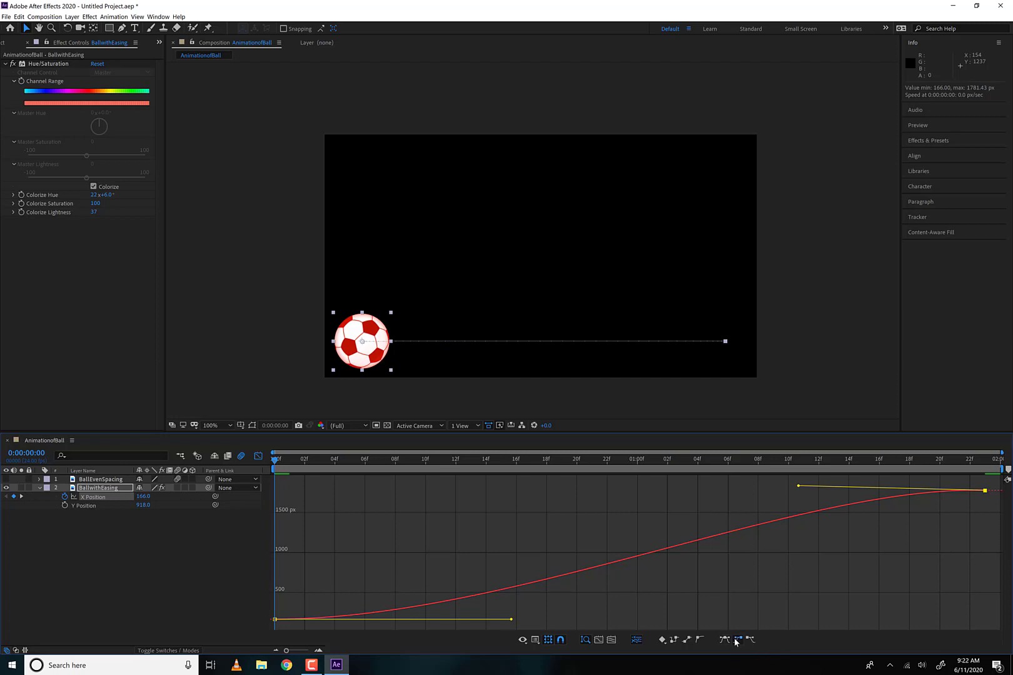
{"action": "left_click", "coordinate": [737, 639]}
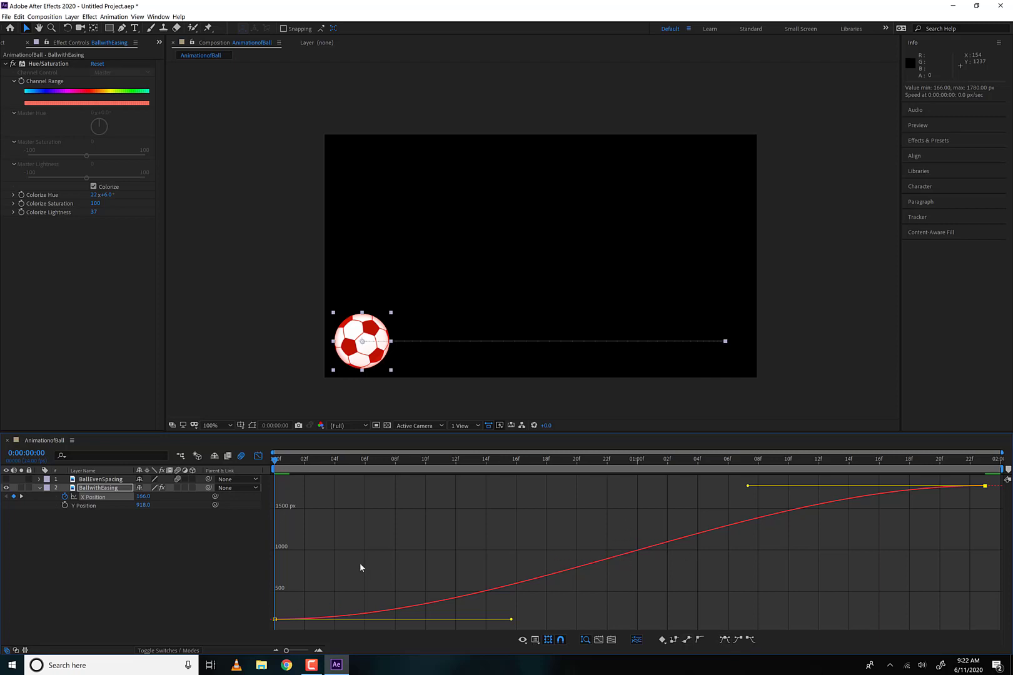
{"action": "key", "text": "space"}
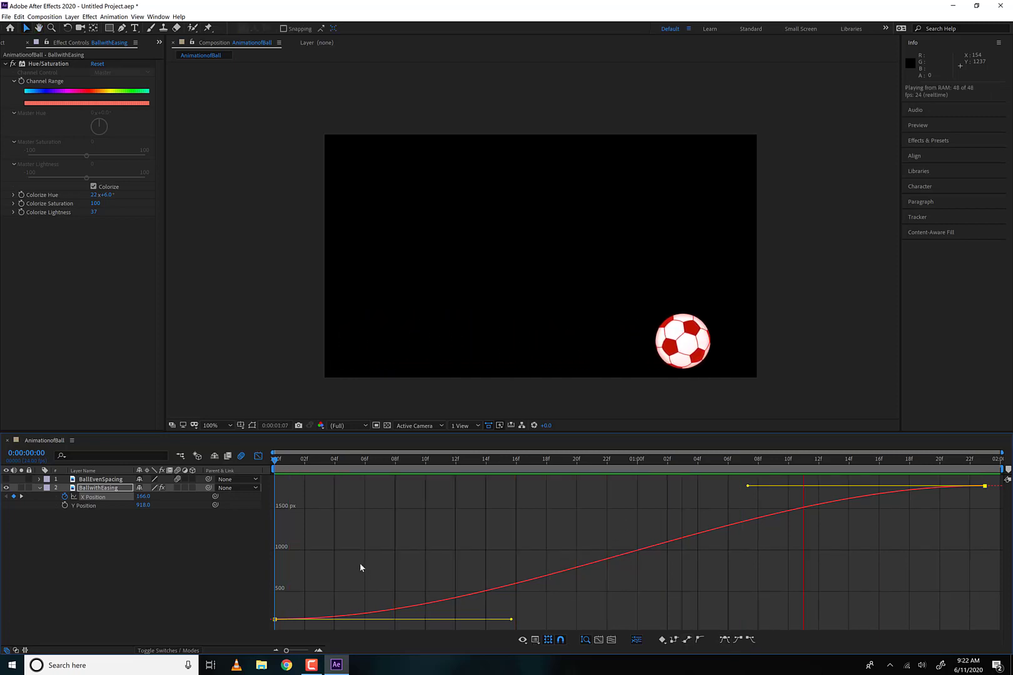
{"action": "key", "text": "space"}
- Make the X Position curve accelerate, extending the first keyframe's handle to about 0:00:01:12 and pulling the last's steeply down
{"action": "left_click_drag", "start_coordinate": [512, 619], "coordinate": [816, 609]}
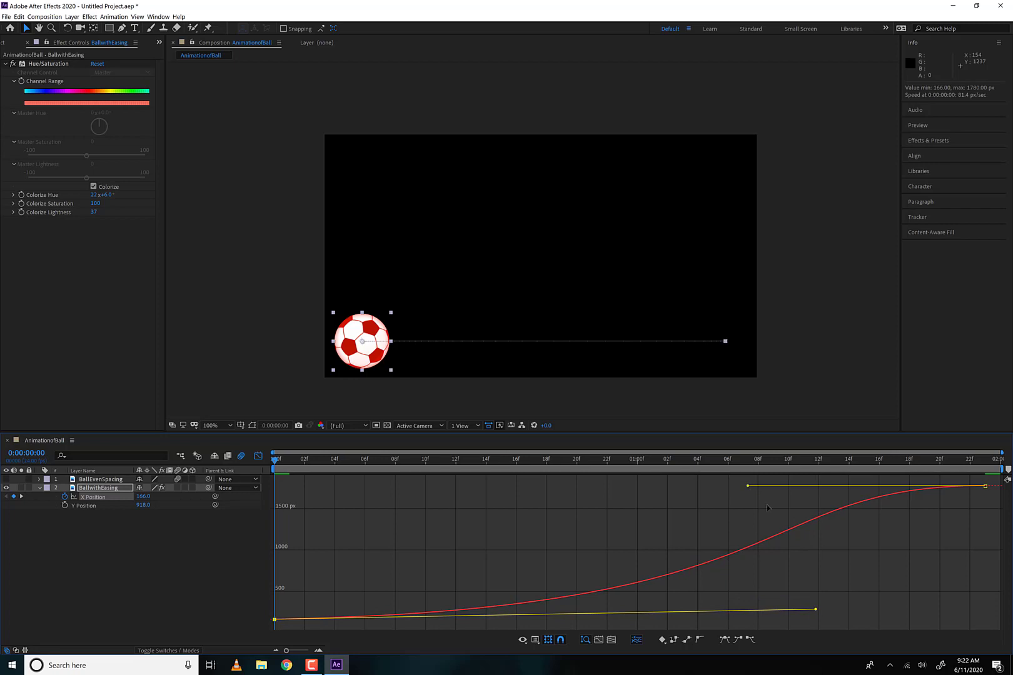
{"action": "left_click_drag", "start_coordinate": [748, 485], "coordinate": [982, 592]}
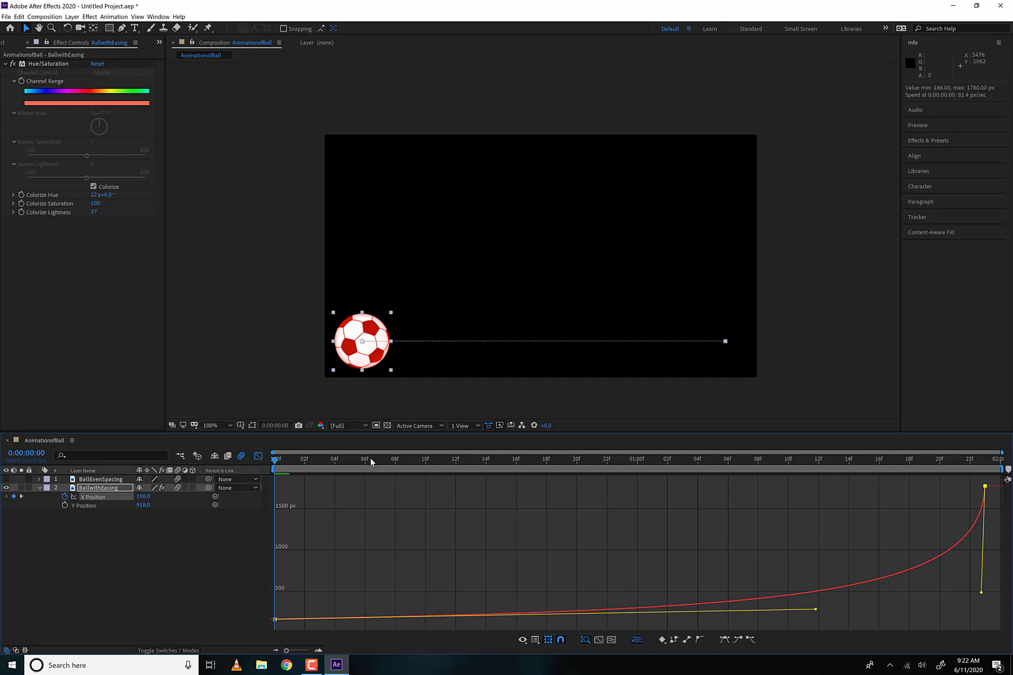
- Show the BallEvenSpacing layer, leave the Graph Editor, and preview both balls together with BallwithEasing's X Position selected
{"action": "left_click", "coordinate": [5, 482]}
{"action": "left_click", "coordinate": [6, 480]}
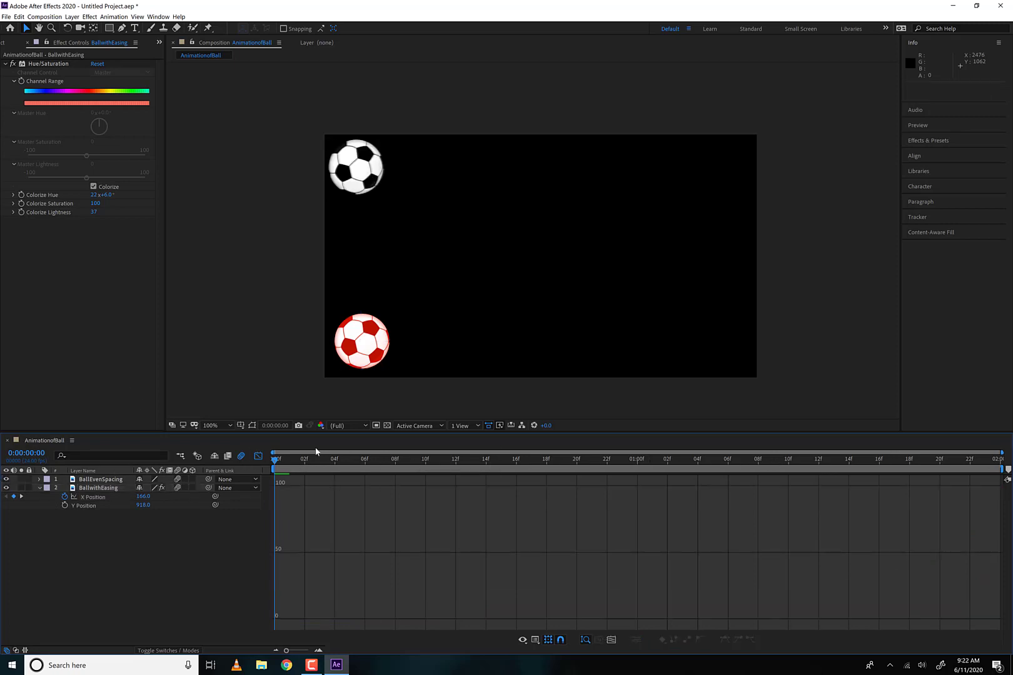
{"action": "left_click", "coordinate": [256, 457]}
{"action": "left_click", "coordinate": [121, 498]}
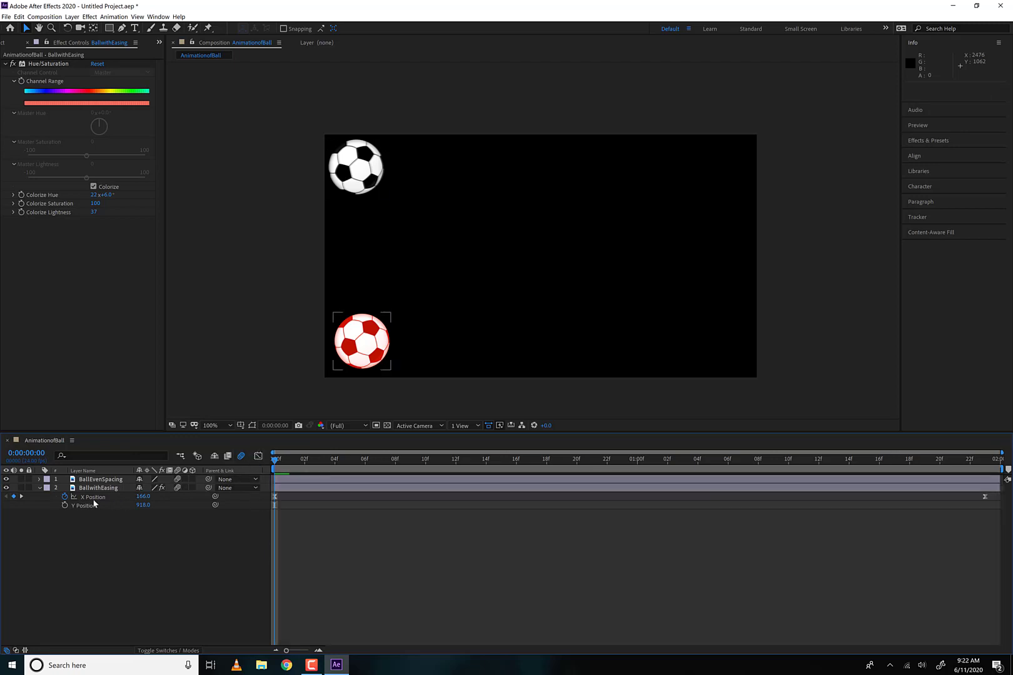
{"action": "left_click", "coordinate": [94, 498]}
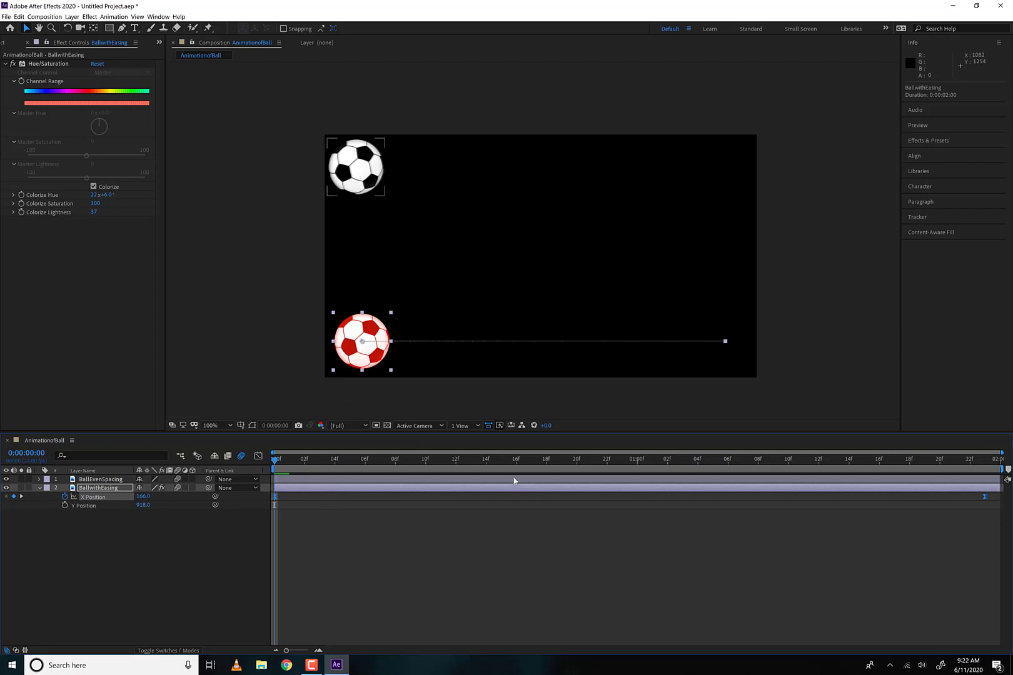
{"action": "key", "text": "space"}
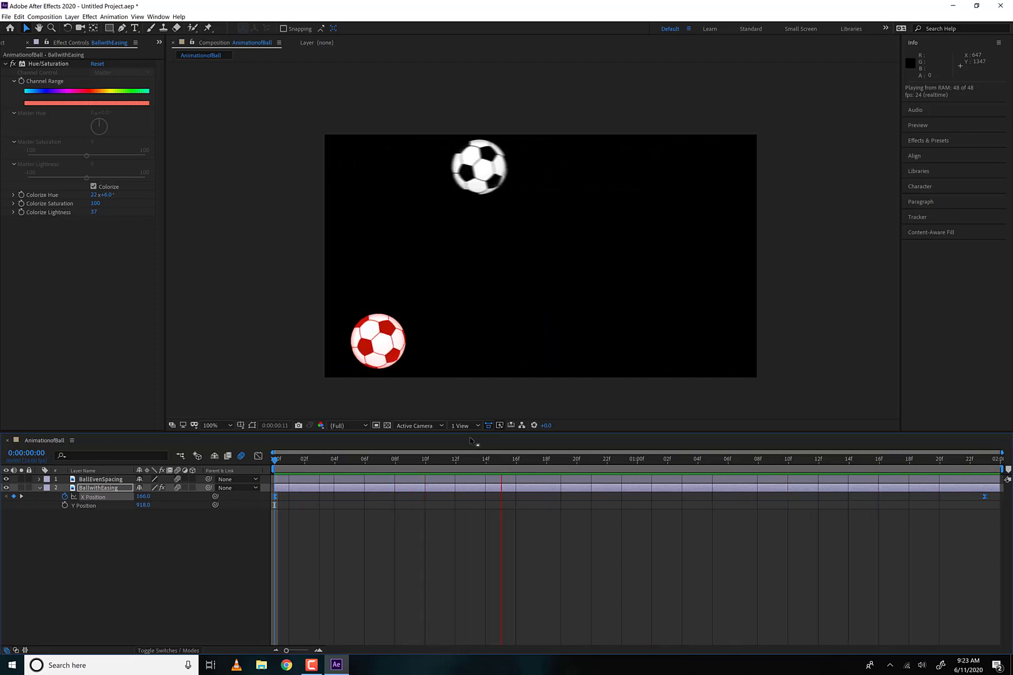
{"action": "key", "text": "space"}
- Try shifting BallwithEasing's X Position keyframes so the first lands at 0:00:00:12, preview the delay, and undo the move
{"action": "key", "text": "Page_Down"}
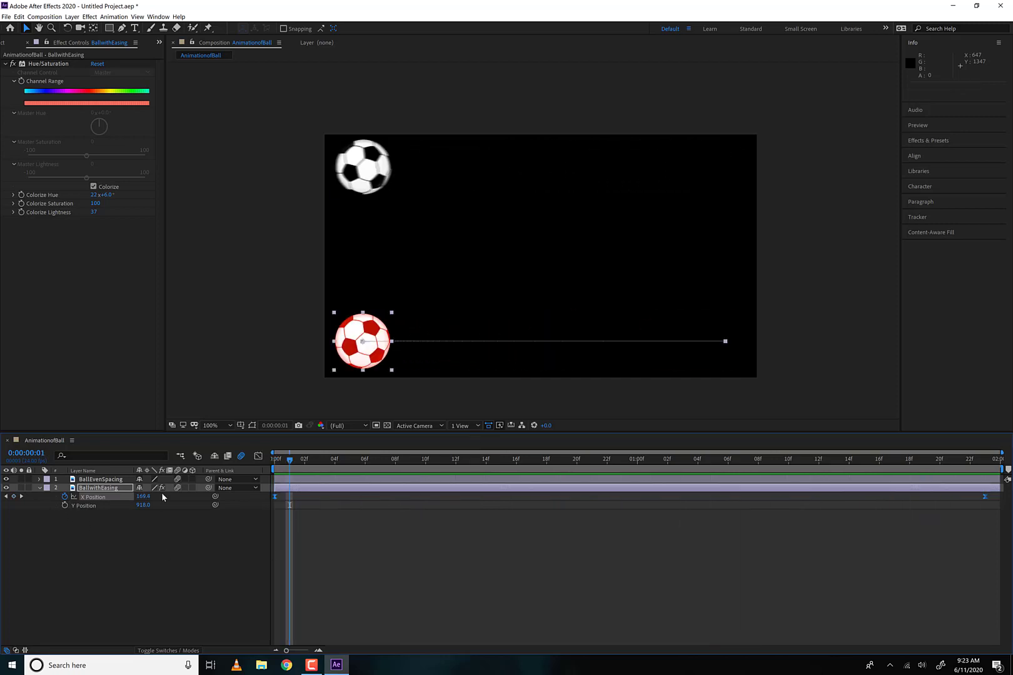
{"action": "left_click_drag", "start_coordinate": [274, 496], "coordinate": [457, 499]}
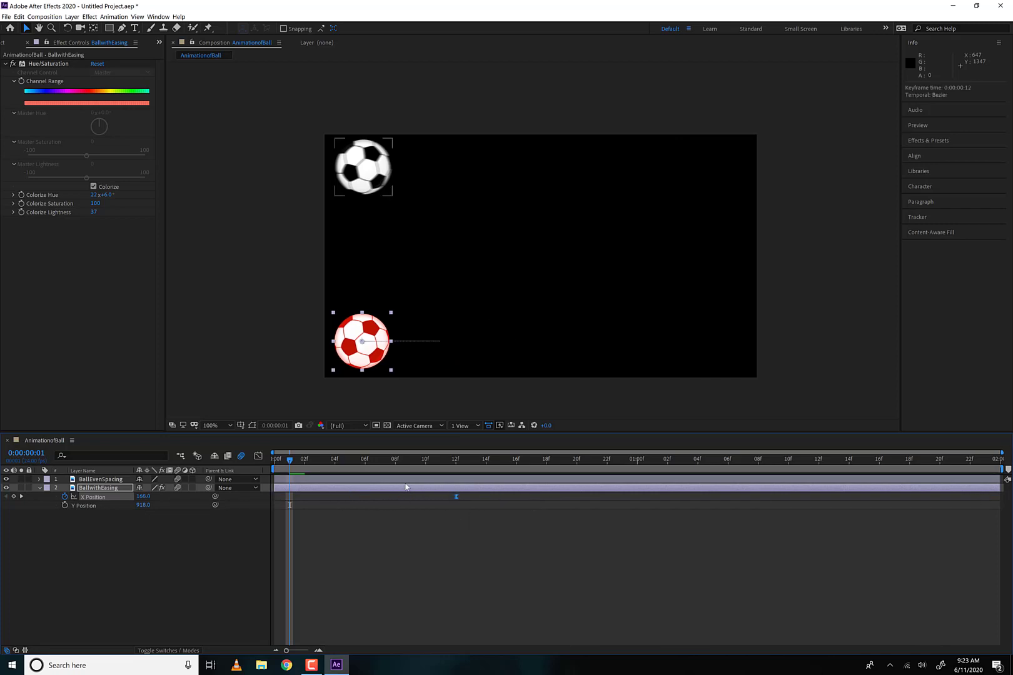
{"action": "key", "text": "space"}
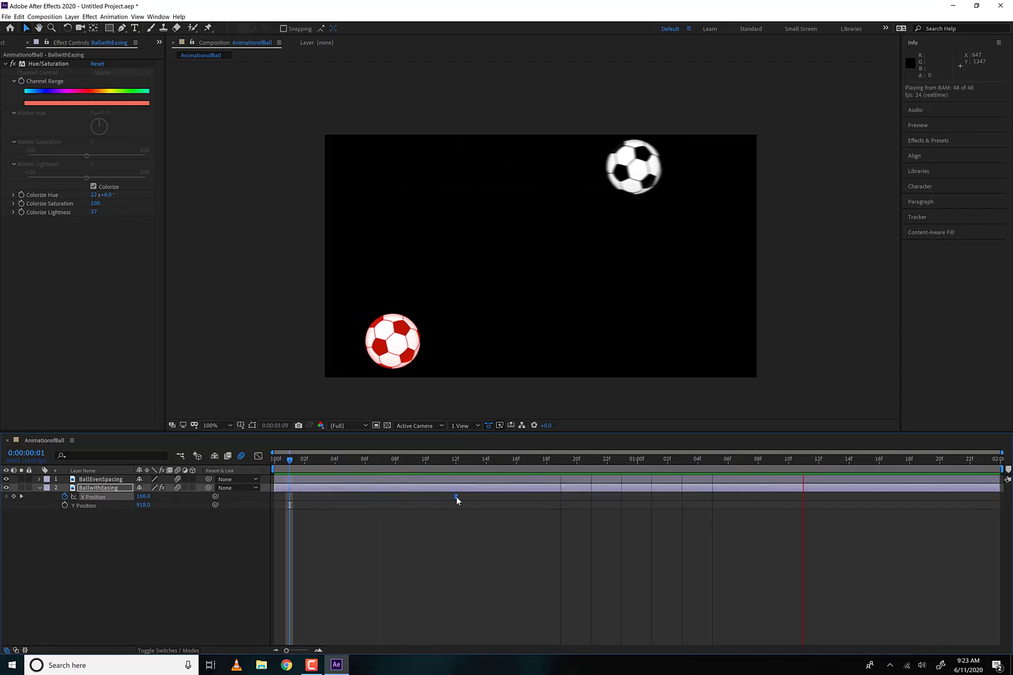
{"action": "key", "text": "ctrl+z"}
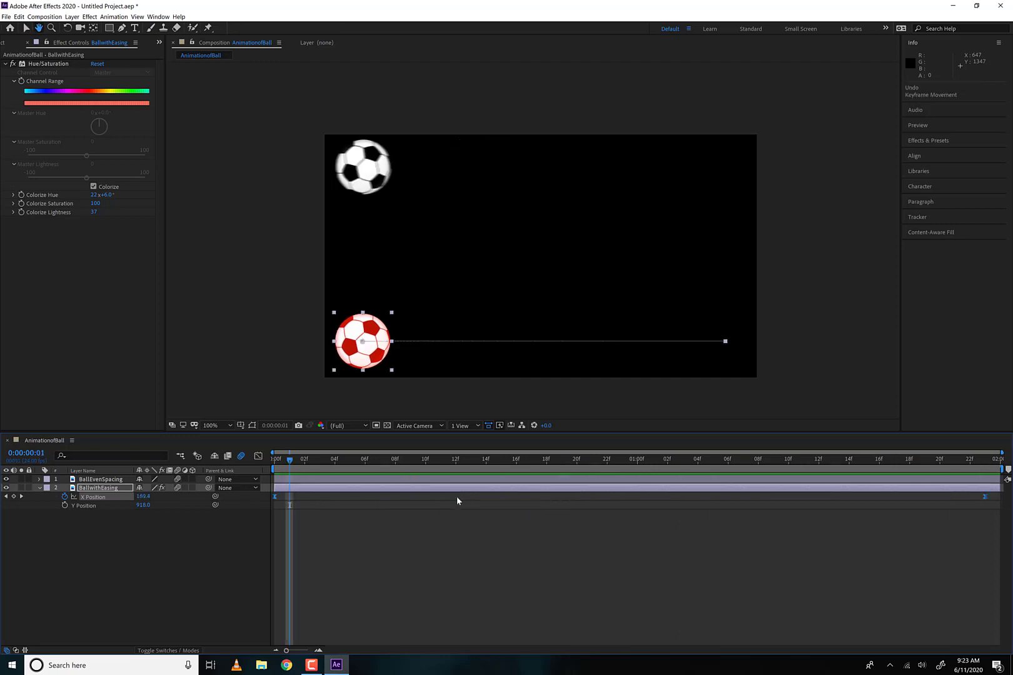
- Try turning off BallwithEasing's X Position animation, preview the composition, and undo the keyframe removal
{"action": "left_click", "coordinate": [44, 16]}
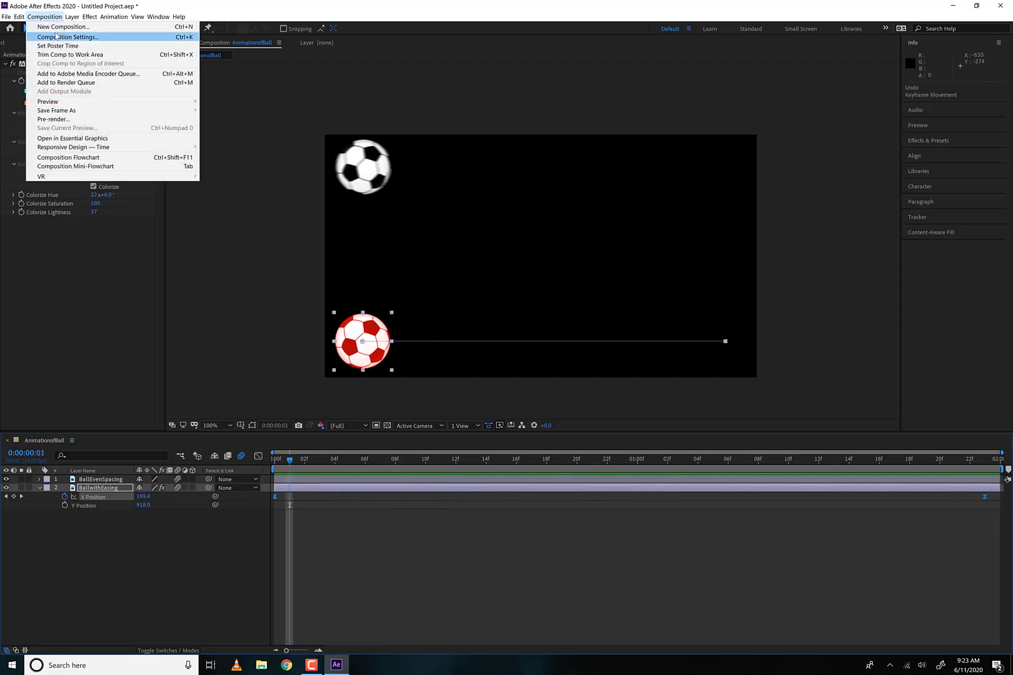
{"action": "left_click", "coordinate": [155, 562]}
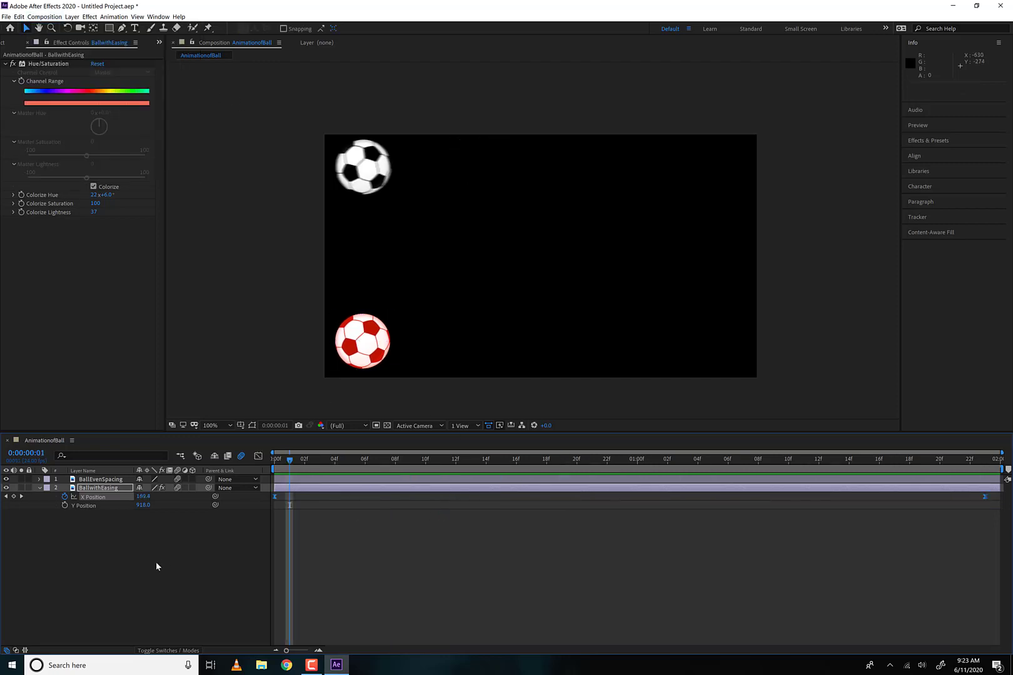
{"action": "left_click", "coordinate": [95, 497]}
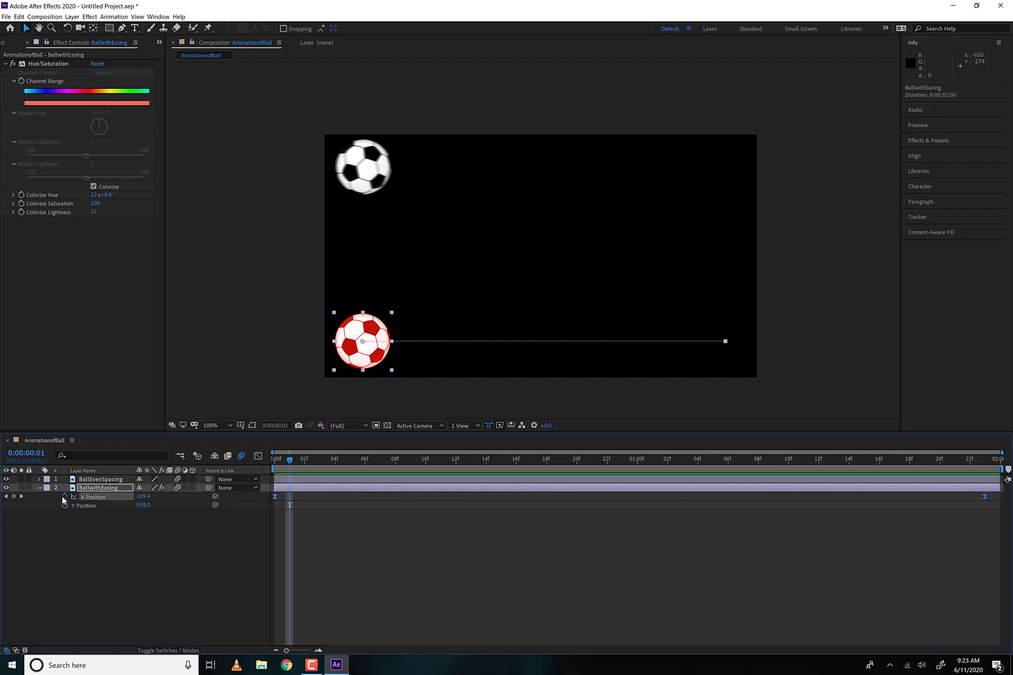
{"action": "left_click", "coordinate": [65, 497]}
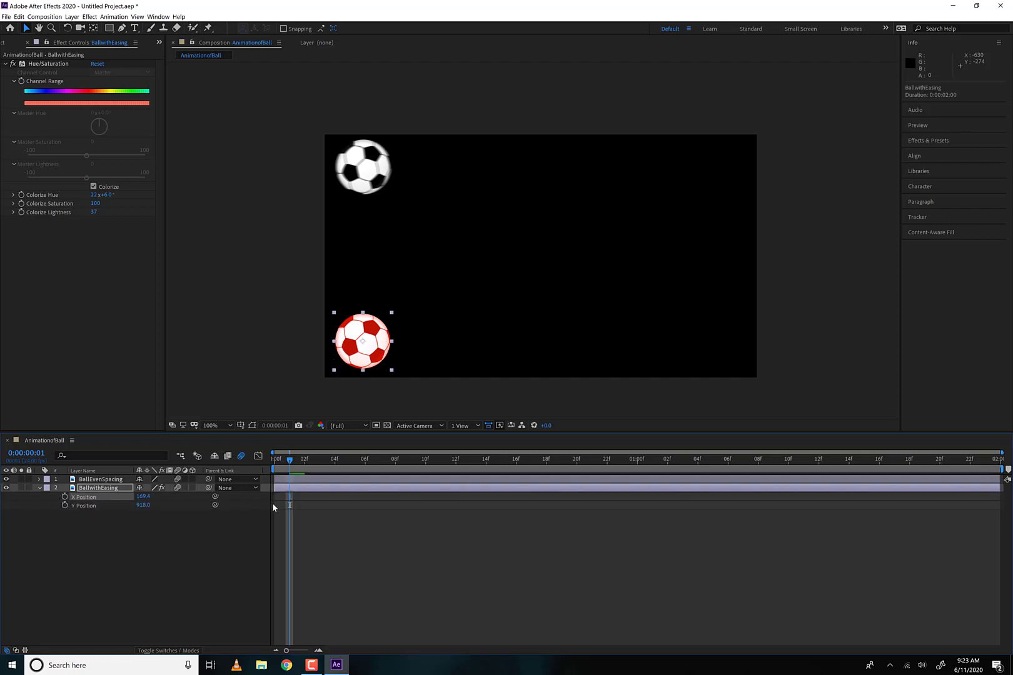
{"action": "left_click", "coordinate": [692, 515]}
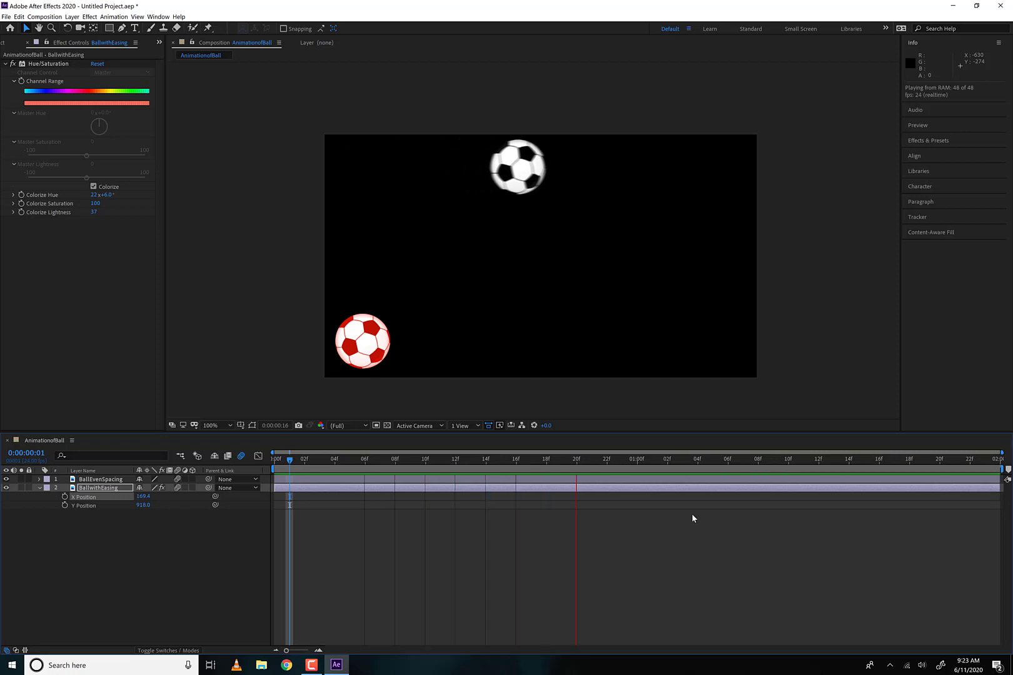
{"action": "key", "text": "space"}
{"action": "key", "text": "ctrl+z"}
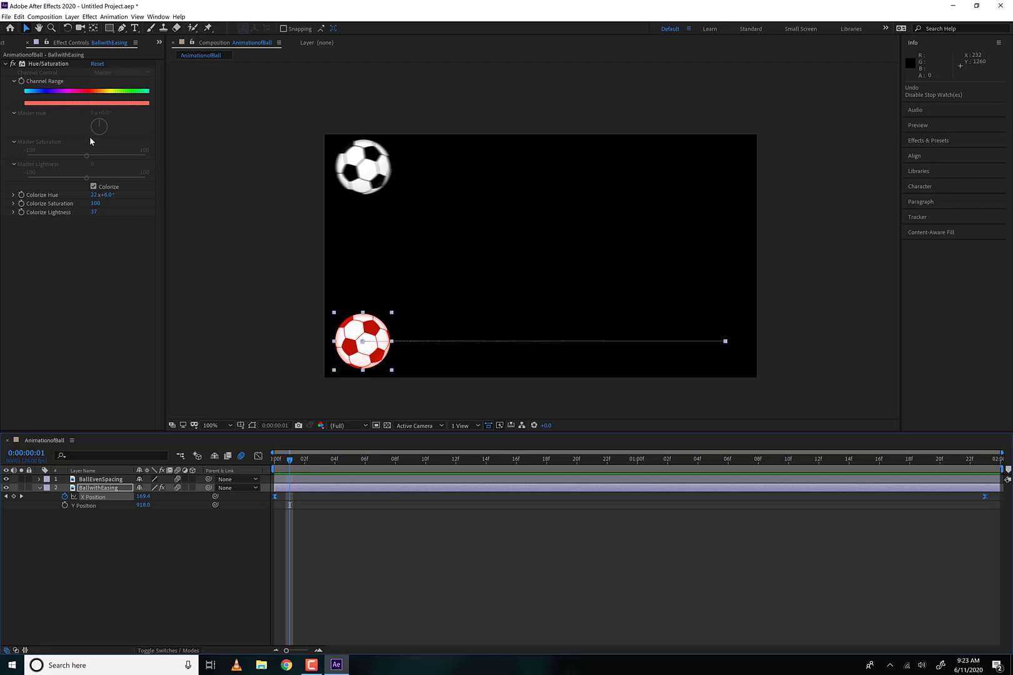
- Create a new composition named RocketScene with a duration of 0:00:08:00, keeping the HDTV 1080 24 preset
{"action": "left_click", "coordinate": [5, 44]}
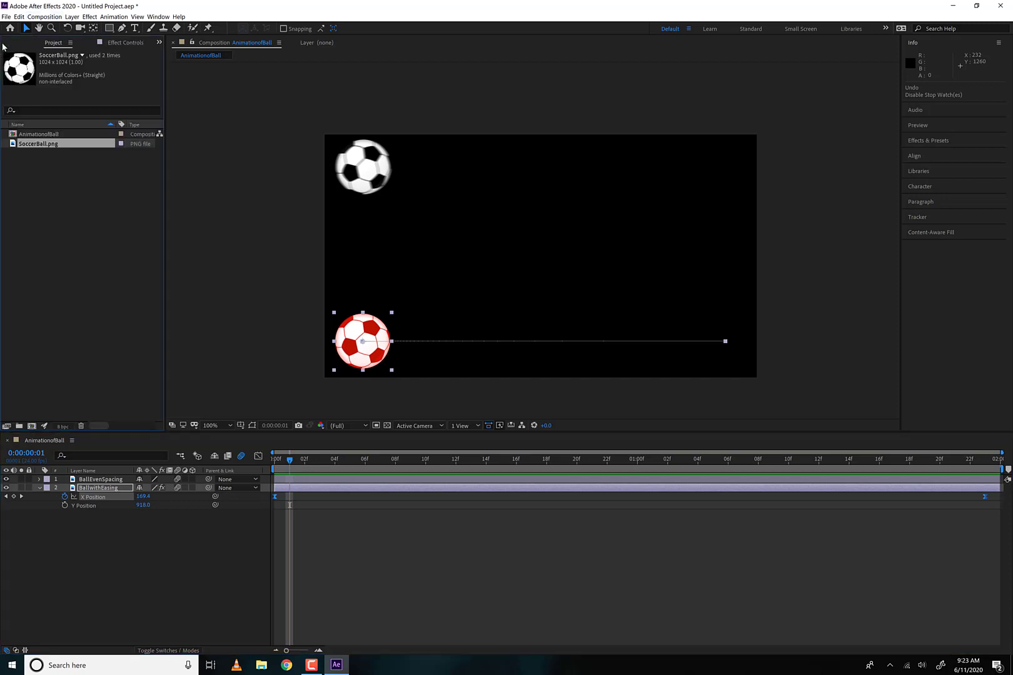
{"action": "left_click", "coordinate": [55, 17]}
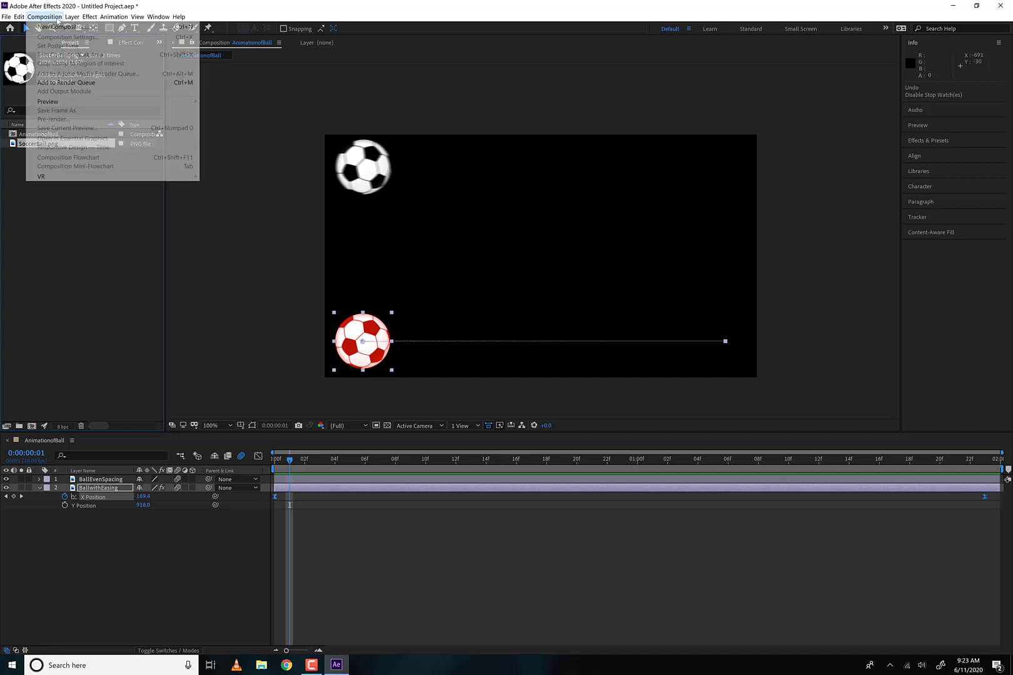
{"action": "left_click", "coordinate": [39, 18]}
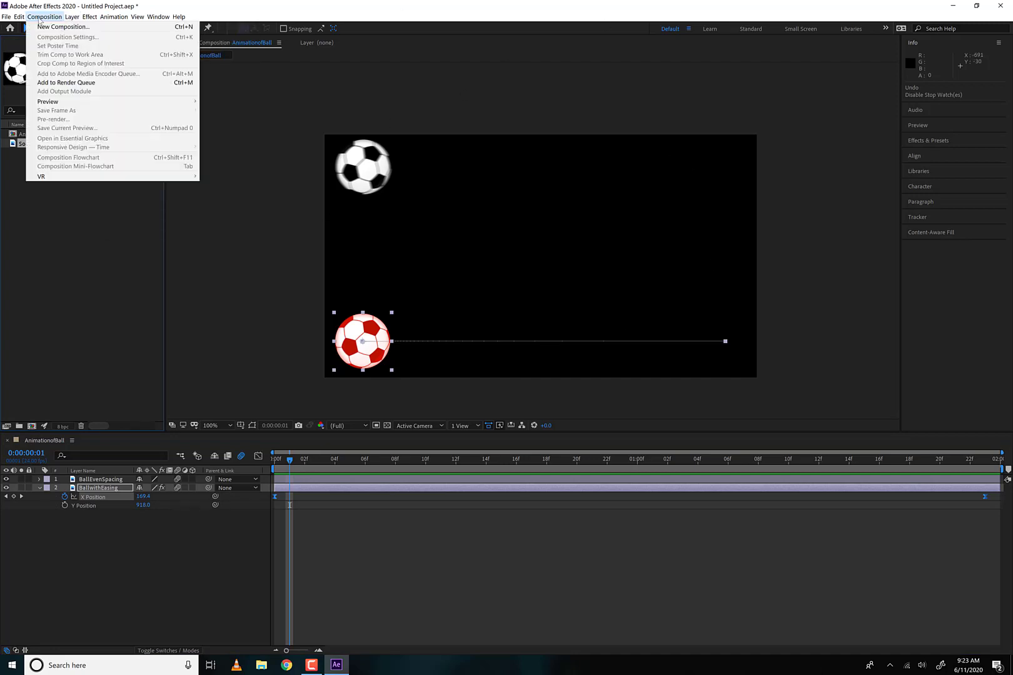
{"action": "left_click", "coordinate": [47, 29]}
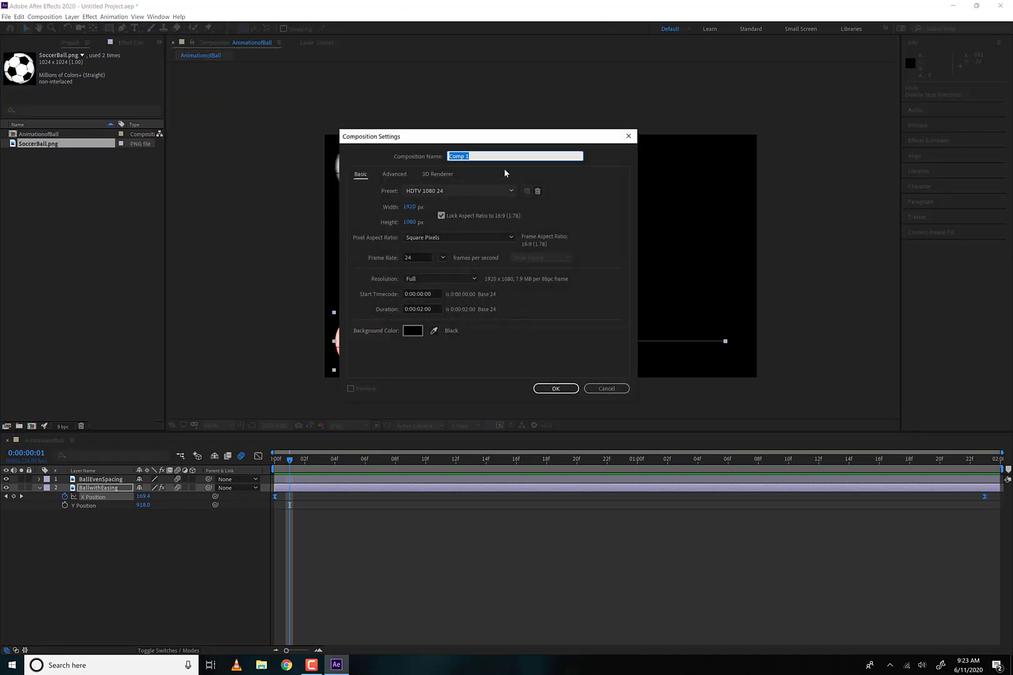
{"action": "type", "text": "RocketScene"}
{"action": "left_click", "coordinate": [421, 308]}
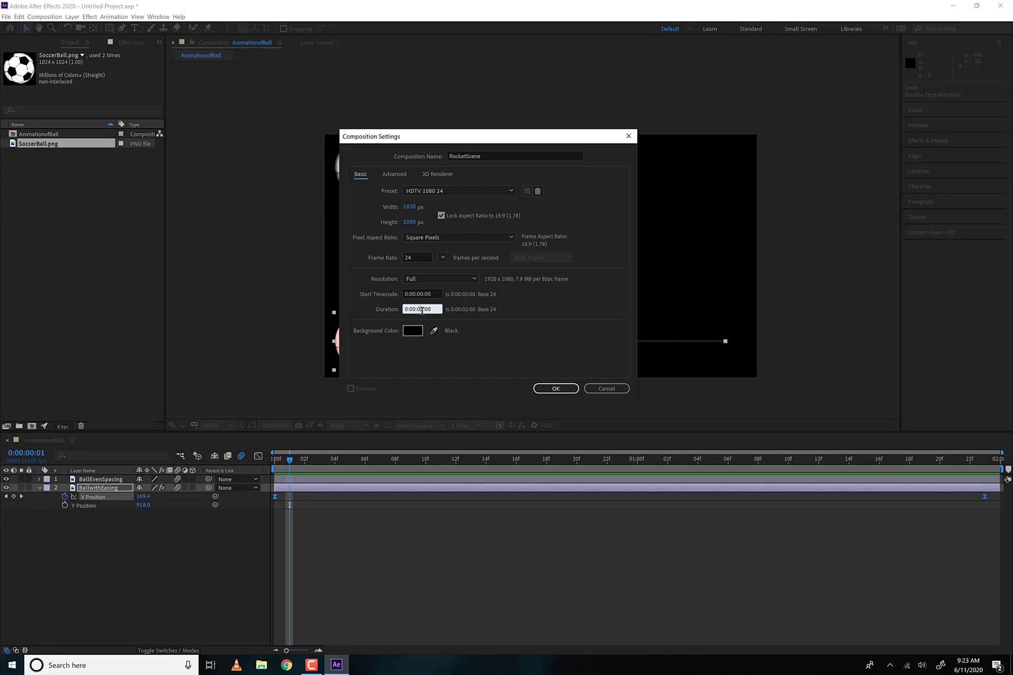
{"action": "left_click_drag", "start_coordinate": [424, 309], "coordinate": [416, 304]}
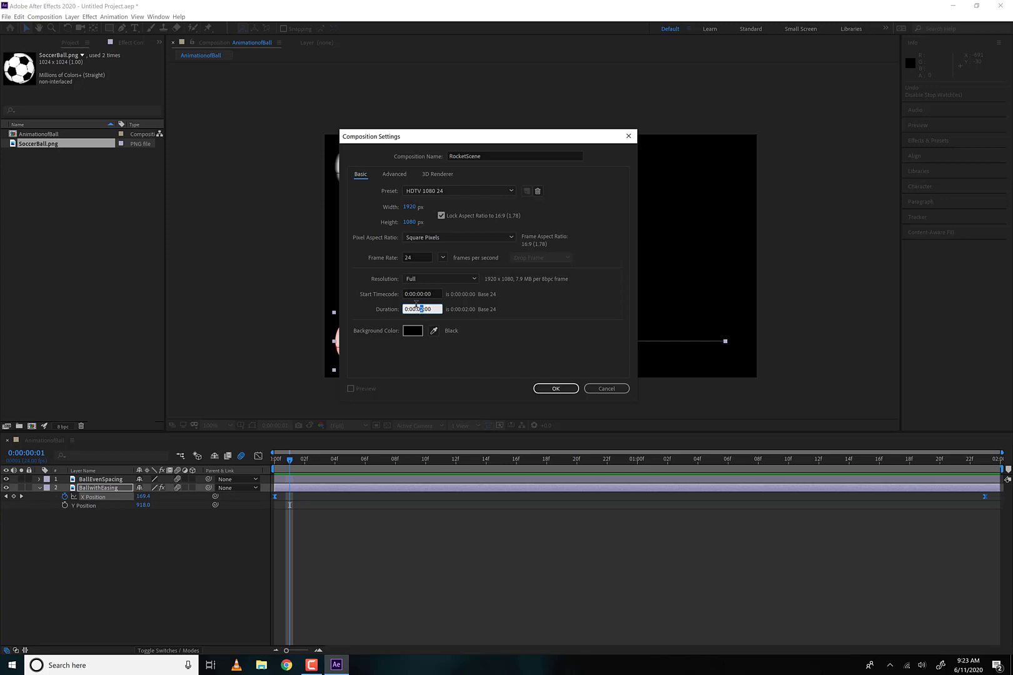
{"action": "left_click", "coordinate": [556, 389]}
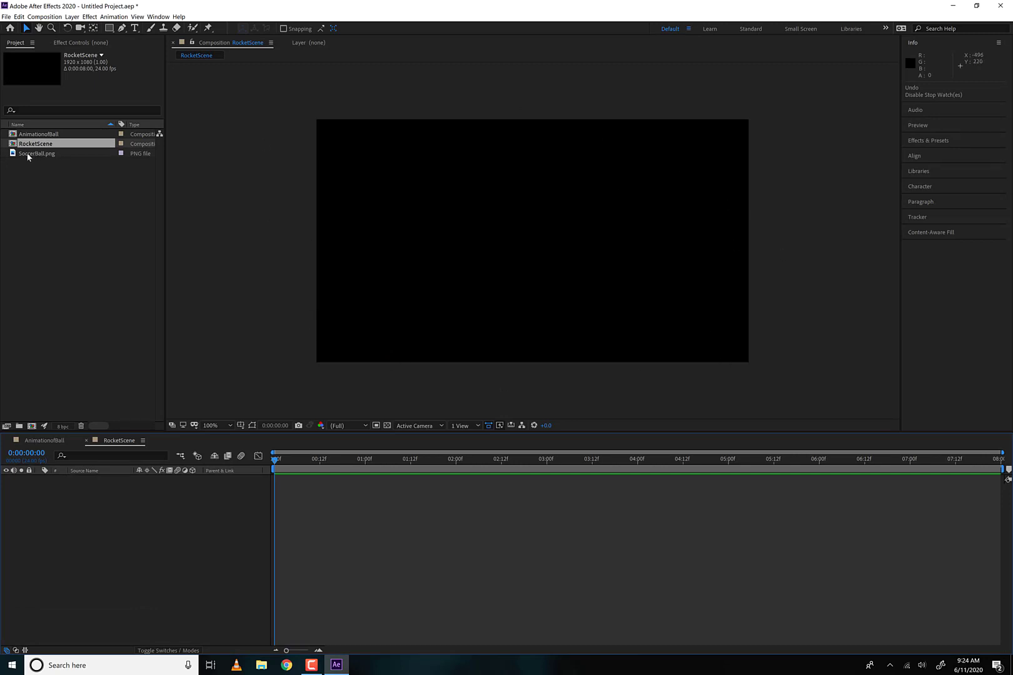
- Create a project folder named Scene1 and move AnimationofBall and SoccerBall.png into it
{"action": "left_click", "coordinate": [19, 426]}
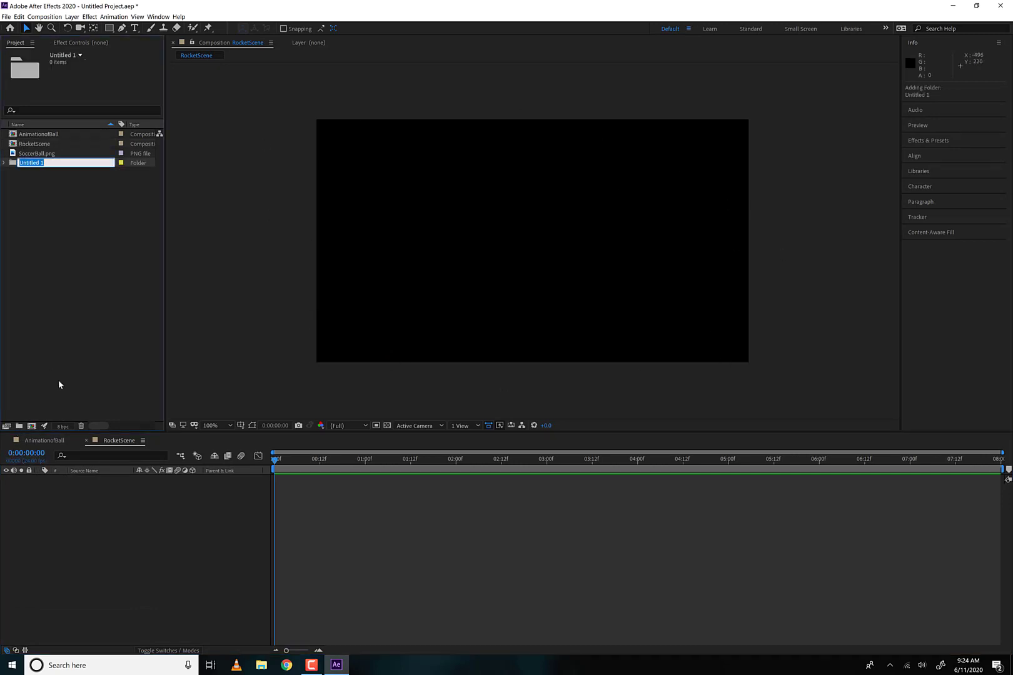
{"action": "type", "text": "Scene1"}
{"action": "key", "text": "Return"}
{"action": "mouse_move", "coordinate": [36, 164]}
{"action": "left_mouse_down"}
{"action": "mouse_move", "coordinate": [47, 161]}
{"action": "mouse_move", "coordinate": [36, 137]}
{"action": "mouse_move", "coordinate": [33, 156]}
{"action": "left_mouse_up"}
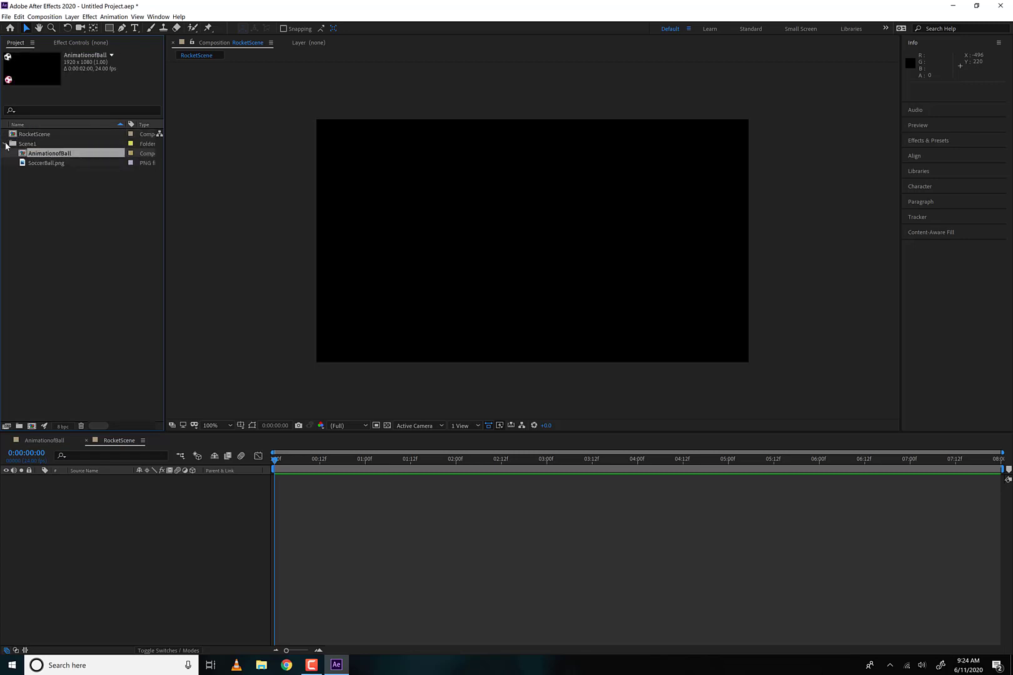
{"action": "left_click", "coordinate": [5, 144]}
- Create a project folder named Scene2 and move the RocketScene composition into it
{"action": "left_click", "coordinate": [15, 426]}
{"action": "type", "text": "Scene2"}
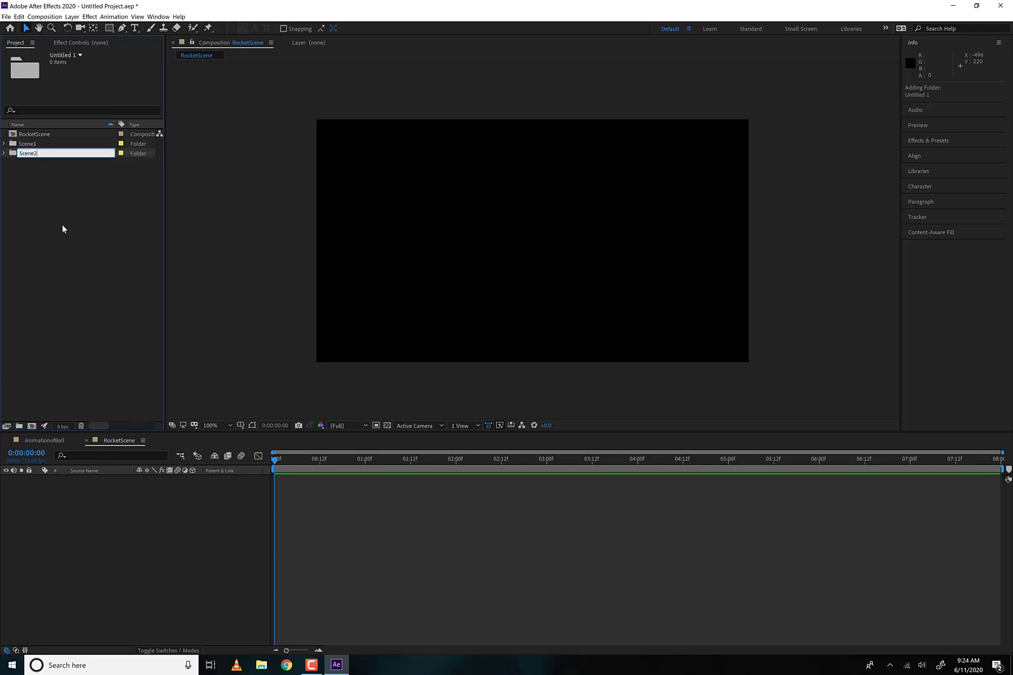
{"action": "key", "text": "Return"}
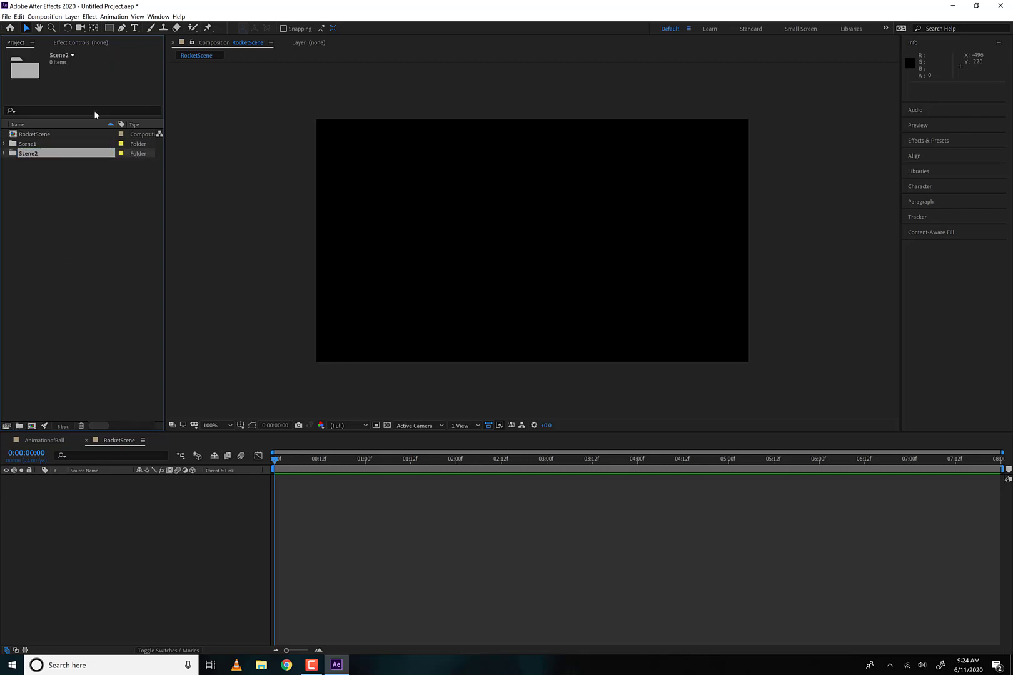
{"action": "left_click_drag", "start_coordinate": [80, 138], "coordinate": [36, 149]}
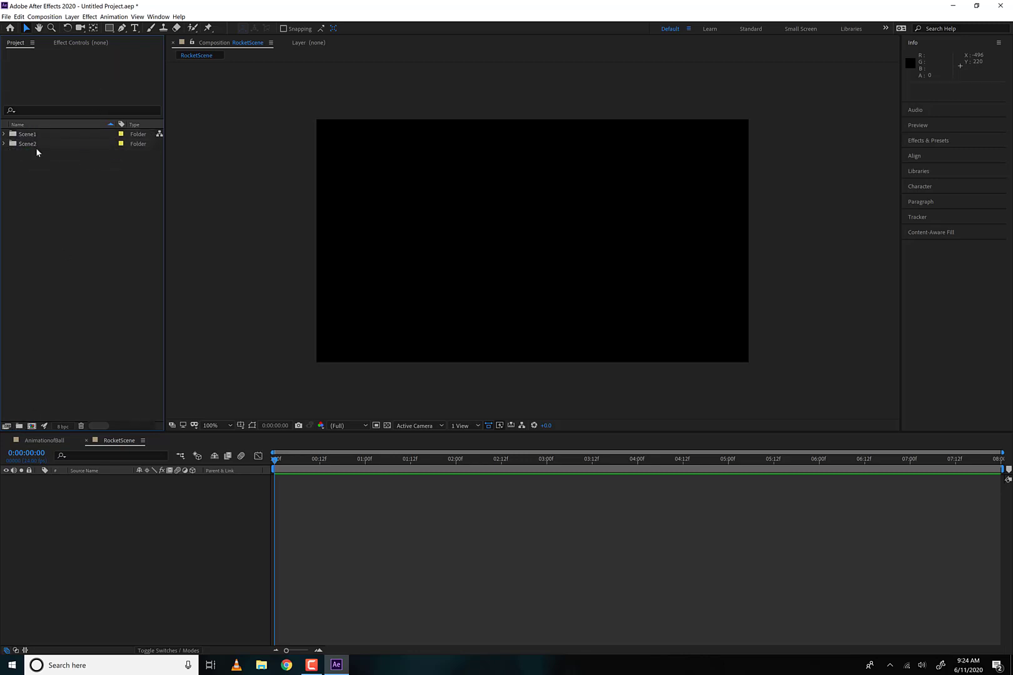
- Expand the Scene1 and Scene2 folders to check their contents, selecting the RocketScene composition
{"action": "left_click", "coordinate": [5, 135]}
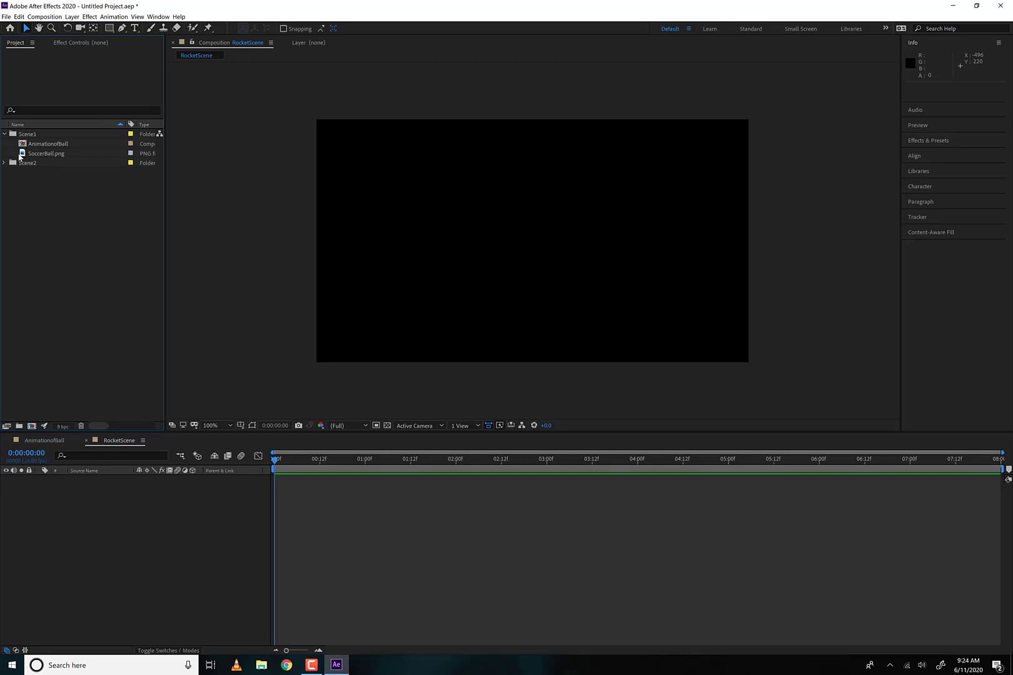
{"action": "left_click", "coordinate": [5, 163]}
{"action": "left_click", "coordinate": [39, 173]}
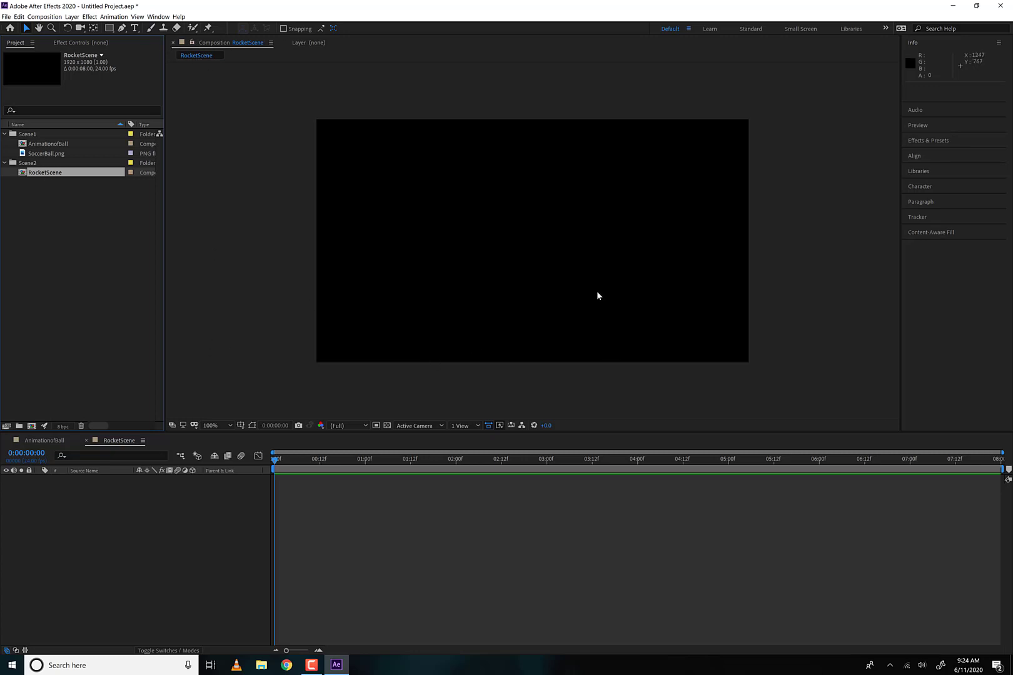
- Import moon, sky and spaceship from the AdobeAE_Assets folder as footage and move all three into the Scene2 folder
{"action": "double_click", "coordinate": [66, 251]}
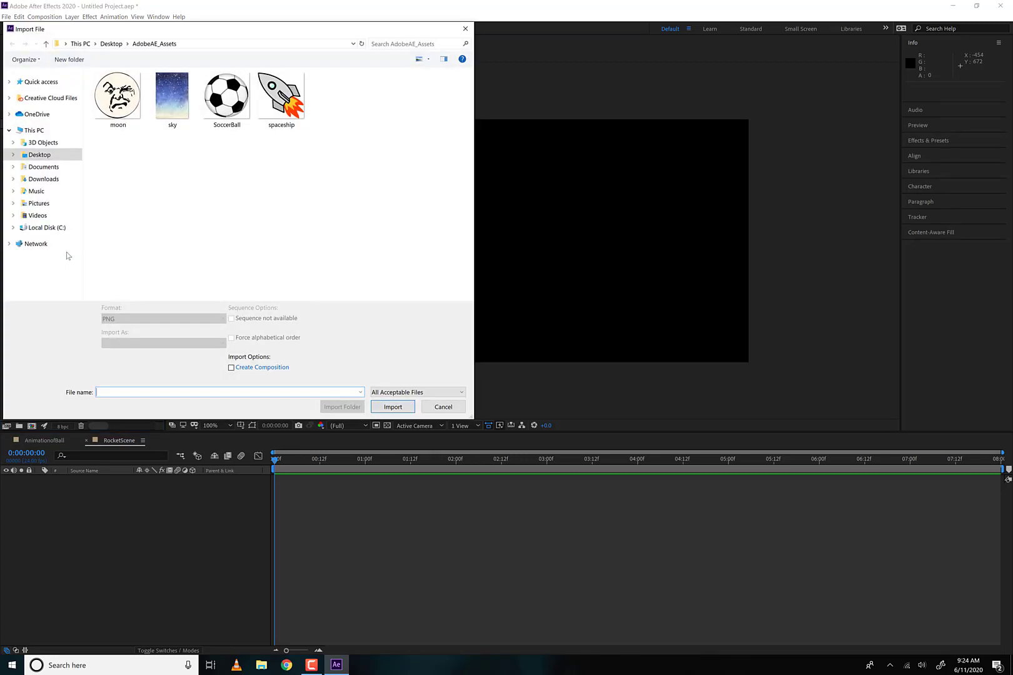
{"action": "left_click", "coordinate": [118, 95]}
{"action": "left_click", "coordinate": [172, 95], "text": "ctrl"}
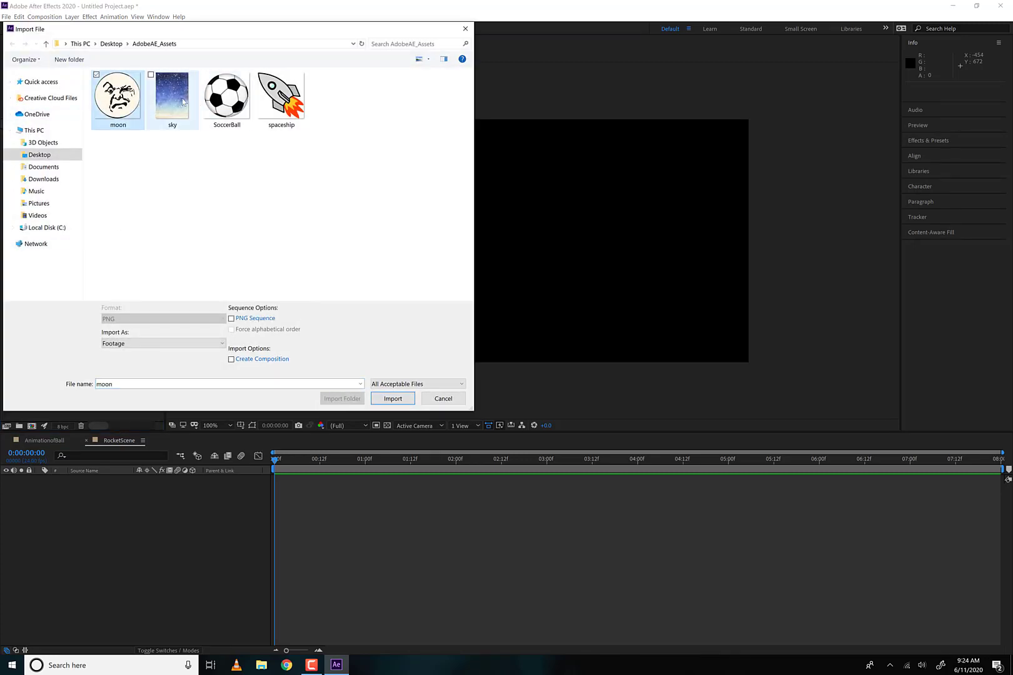
{"action": "left_click", "coordinate": [282, 97], "text": "ctrl"}
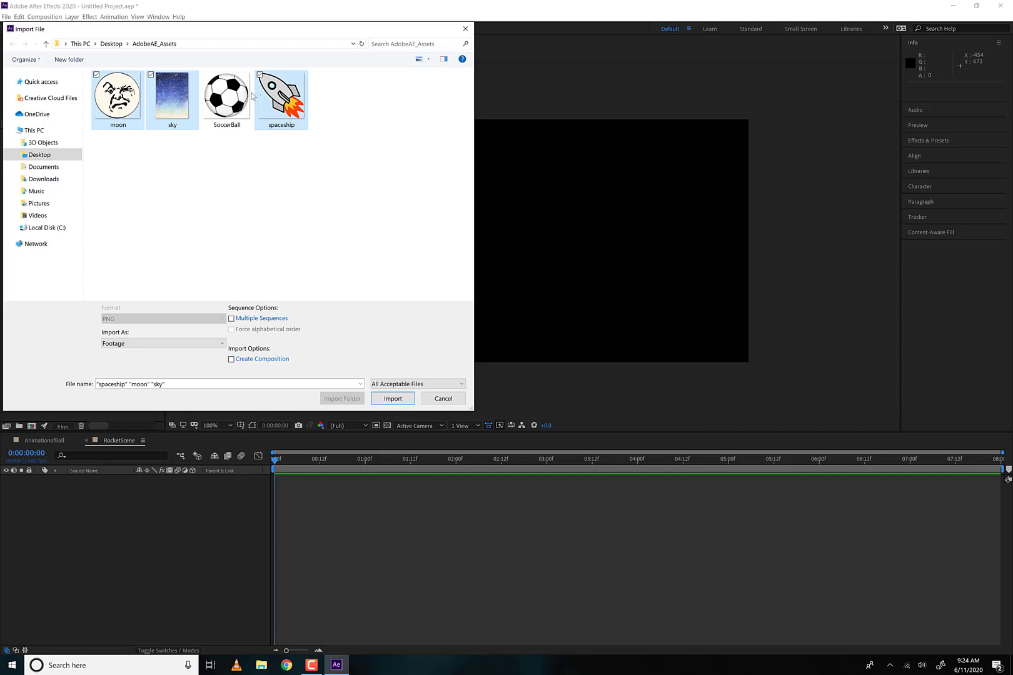
{"action": "left_click", "coordinate": [177, 342]}
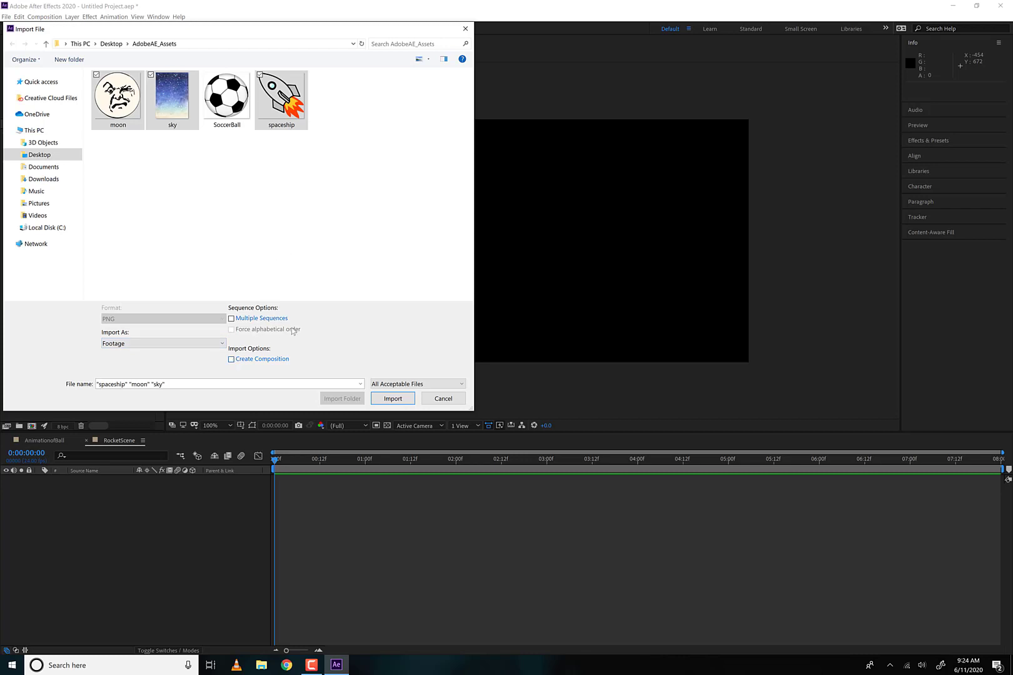
{"action": "left_click", "coordinate": [314, 231]}
{"action": "left_click", "coordinate": [280, 100]}
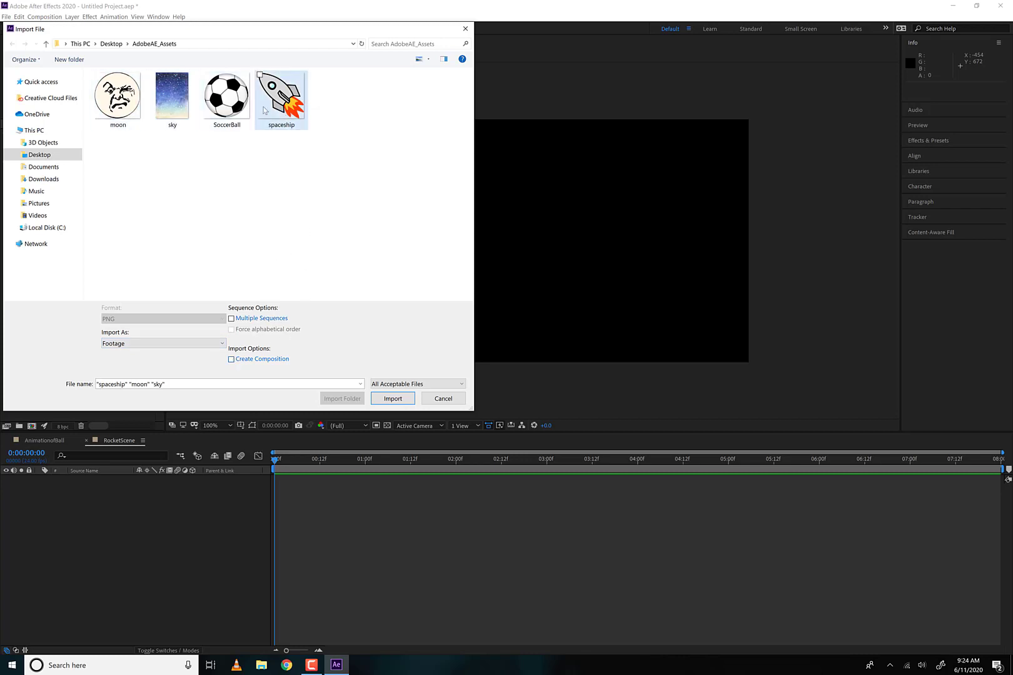
{"action": "left_click", "coordinate": [133, 109], "text": "ctrl"}
{"action": "left_click", "coordinate": [168, 106], "text": "ctrl"}
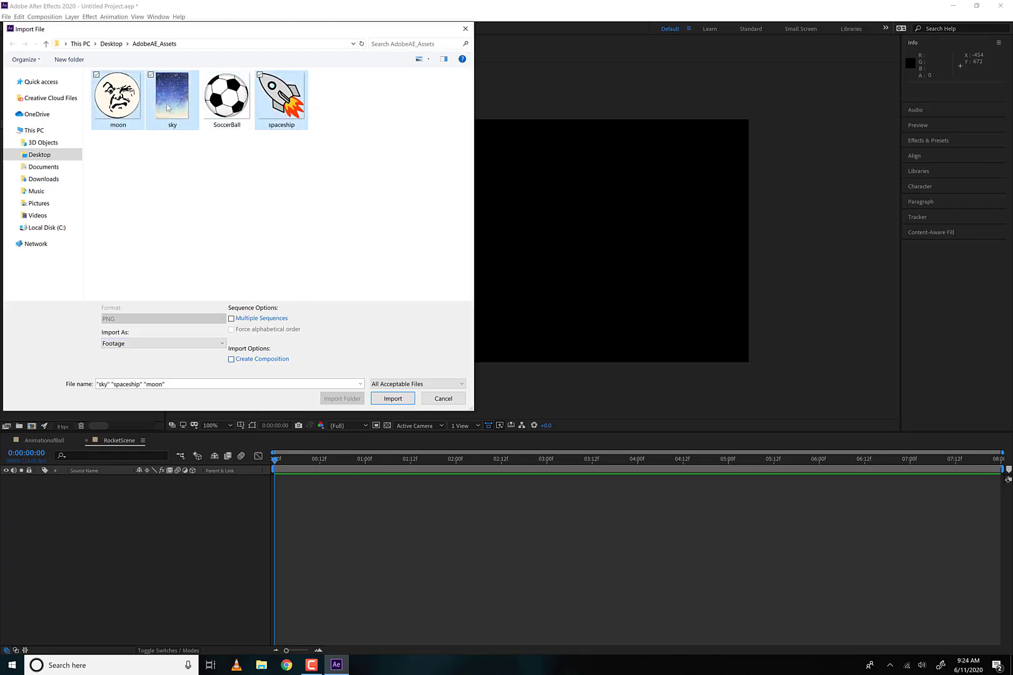
{"action": "left_click", "coordinate": [380, 399]}
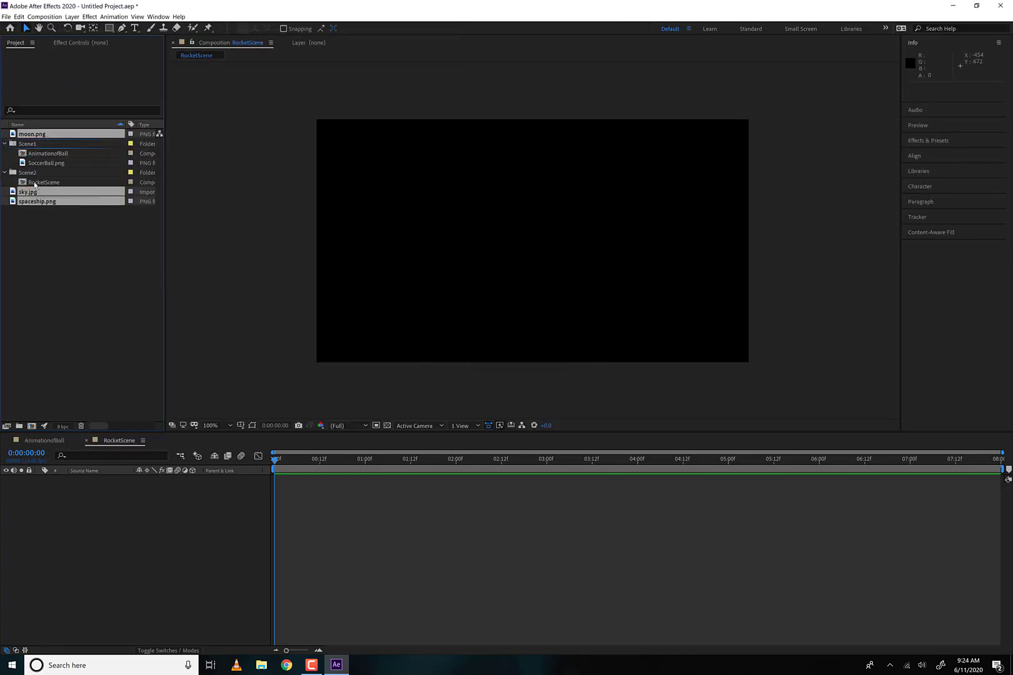
{"action": "left_click_drag", "start_coordinate": [34, 185], "coordinate": [26, 173]}
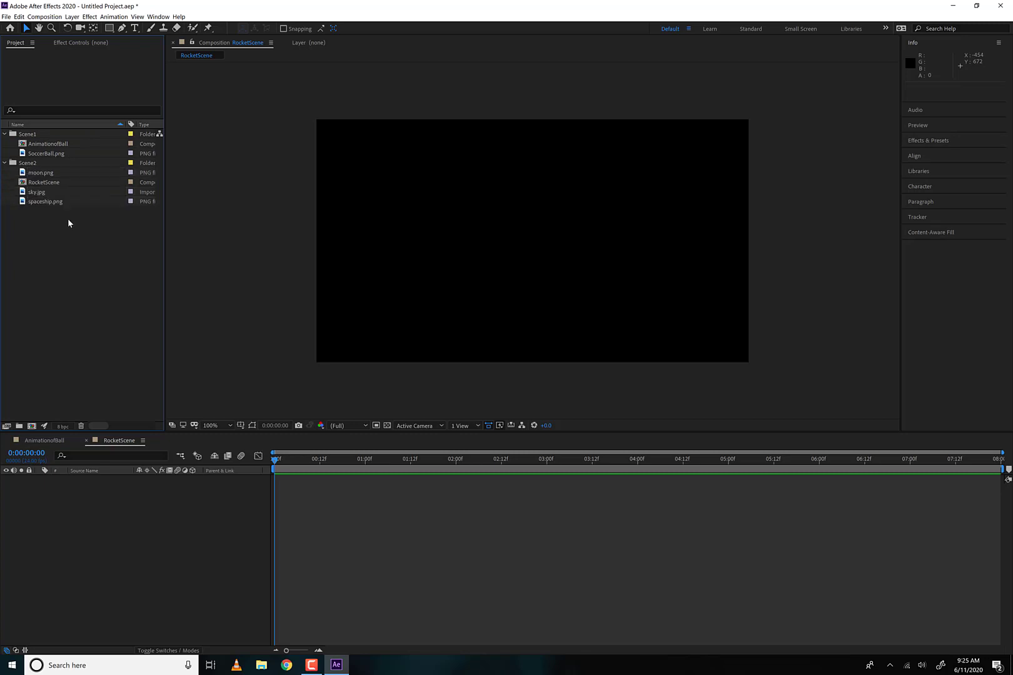
- Examine the thumbnails and pixel dimensions of moon.png, sky.jpg and spaceship.png in the Scene2 folder
{"action": "left_click", "coordinate": [37, 201]}
{"action": "left_click", "coordinate": [39, 192]}
{"action": "left_click", "coordinate": [47, 175]}
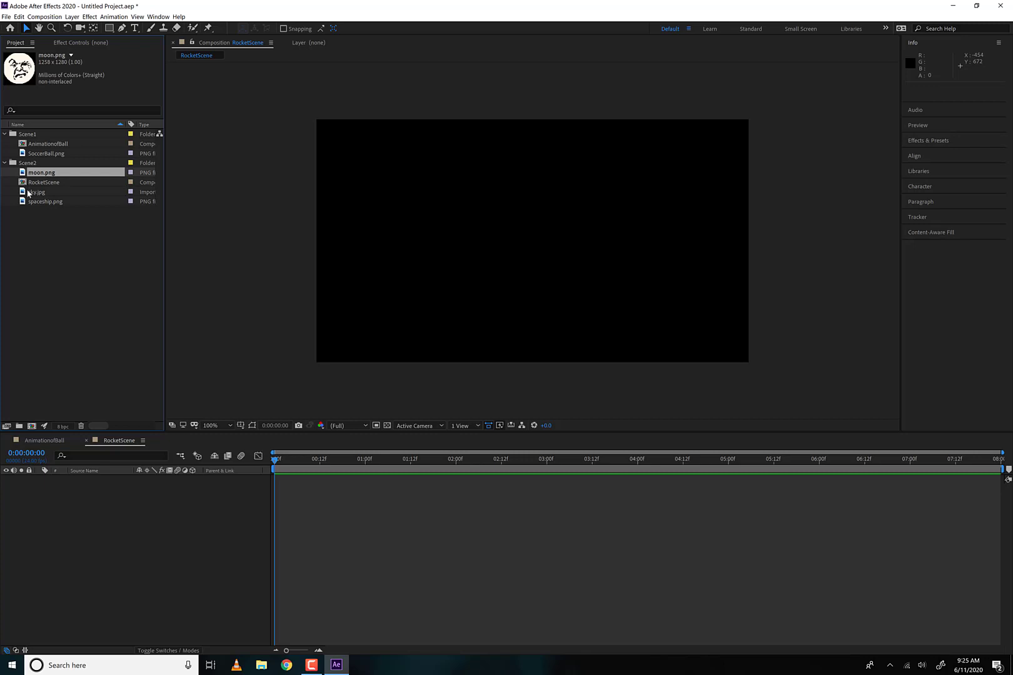
{"action": "left_click", "coordinate": [30, 194]}
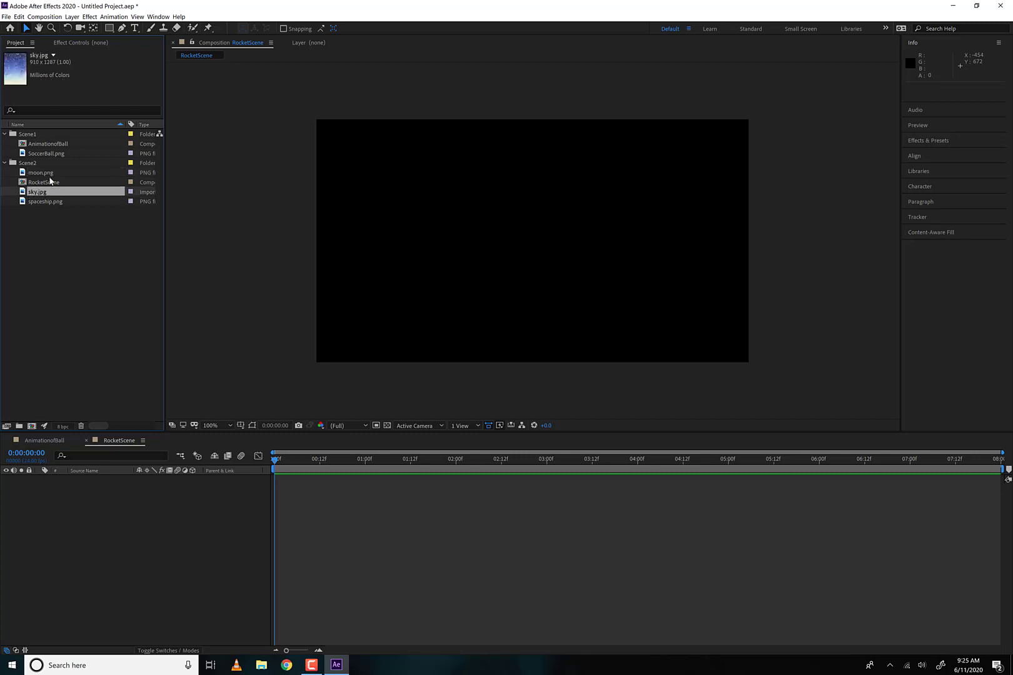
{"action": "left_click", "coordinate": [25, 202]}
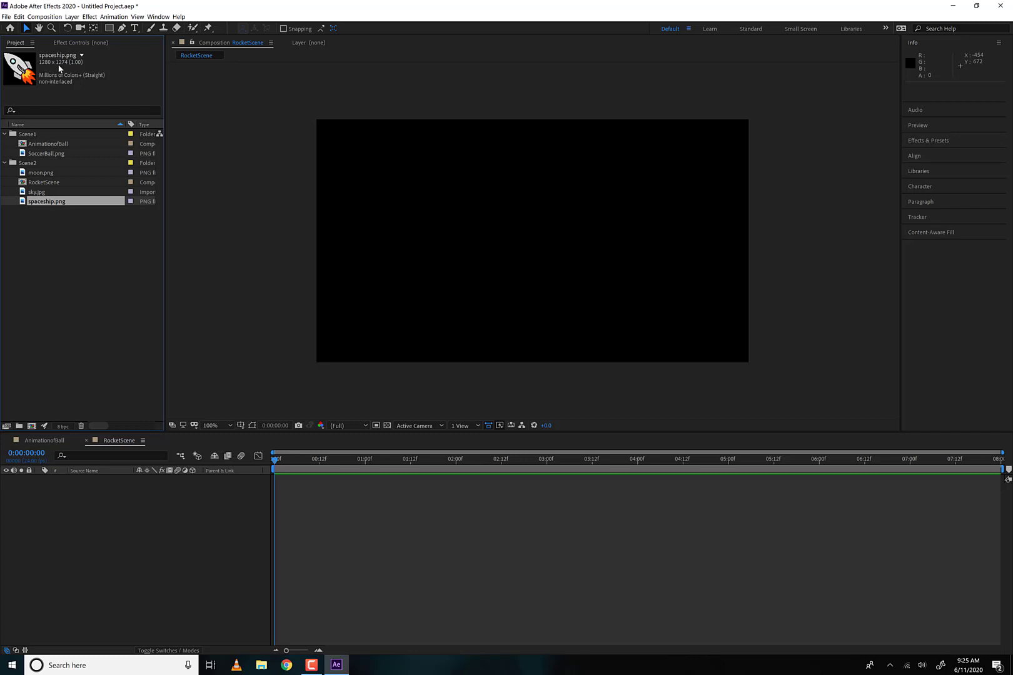
- Create a new composition from spaceship.png and scale the rocket layer down to about 78%
{"action": "left_click_drag", "start_coordinate": [34, 201], "coordinate": [34, 426]}
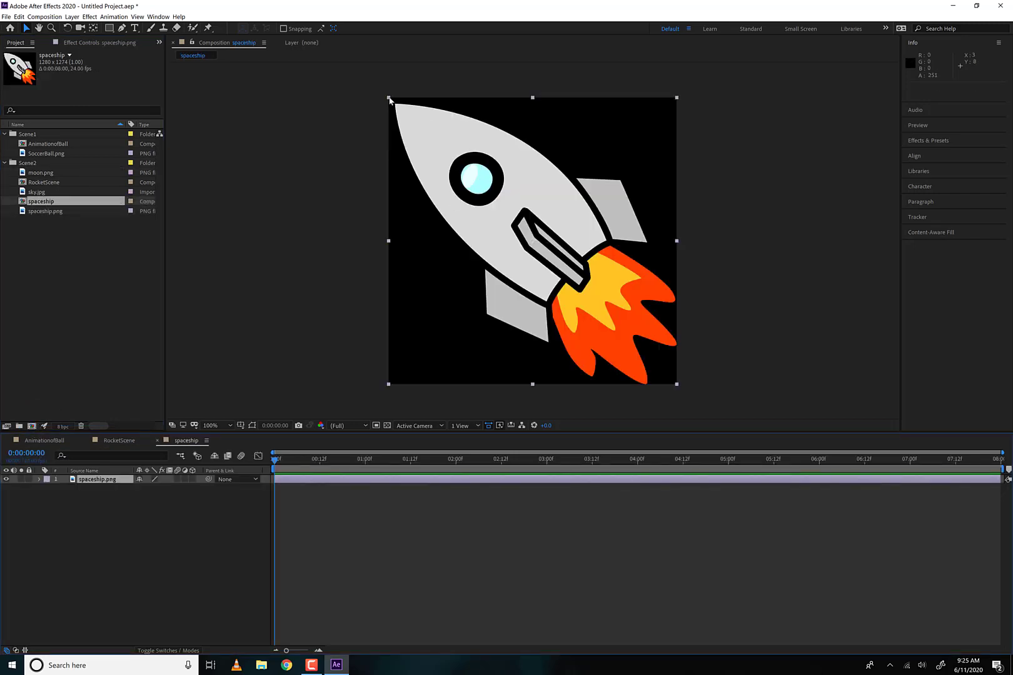
{"action": "left_click_drag", "start_coordinate": [389, 98], "coordinate": [419, 131]}
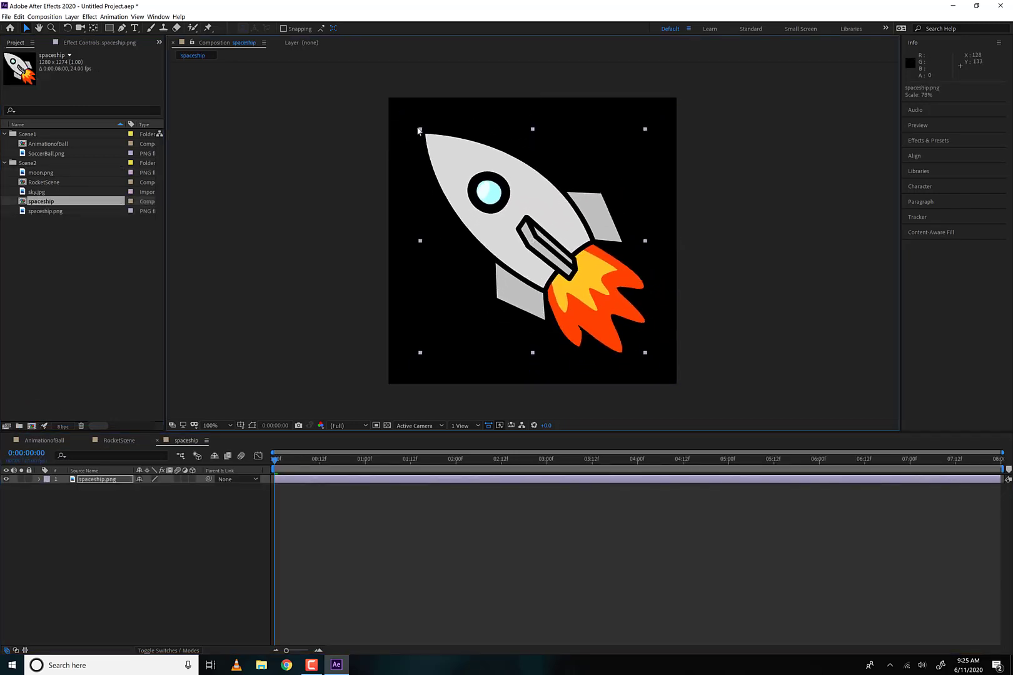
- Add sky.jpg to the RocketScene composition, duplicate it, and place the two copies side by side from the frame's left edge
{"action": "double_click", "coordinate": [41, 182]}
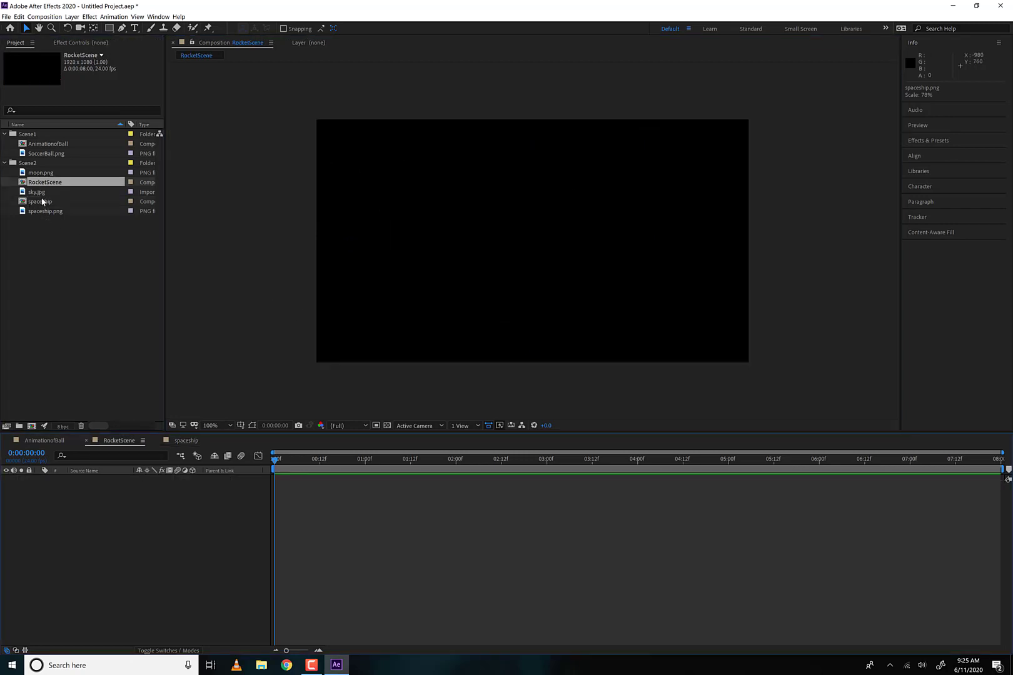
{"action": "left_click_drag", "start_coordinate": [38, 192], "coordinate": [97, 499]}
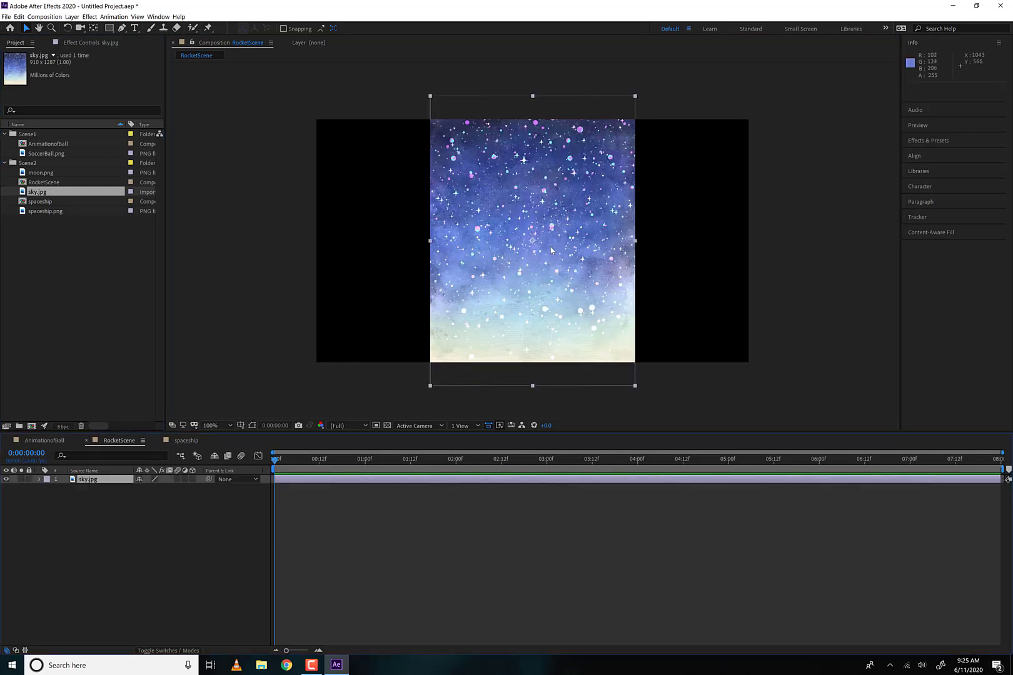
{"action": "left_click_drag", "start_coordinate": [548, 250], "coordinate": [665, 261]}
{"action": "key", "text": "ctrl+d"}
{"action": "left_click", "coordinate": [768, 292]}
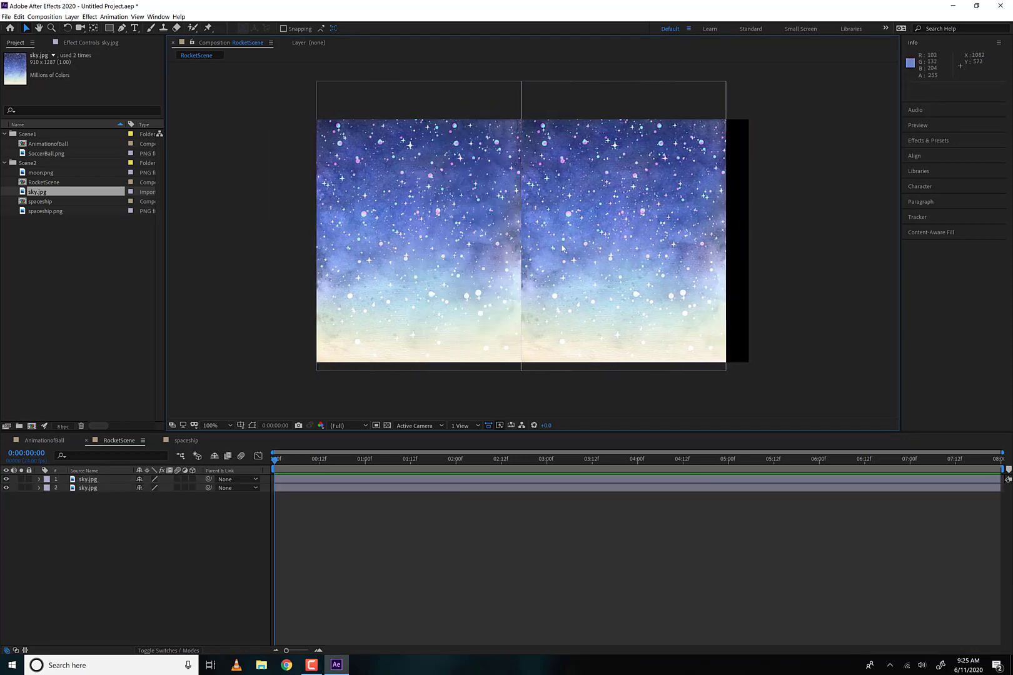
- Shift the right-hand sky copy to about 1418, 474 and mirror it horizontally to about -112% width, filling the frame
{"action": "mouse_move", "coordinate": [581, 273]}
{"action": "left_mouse_down"}
{"action": "mouse_move", "coordinate": [617, 276]}
{"action": "mouse_move", "coordinate": [600, 272]}
{"action": "left_mouse_up"}
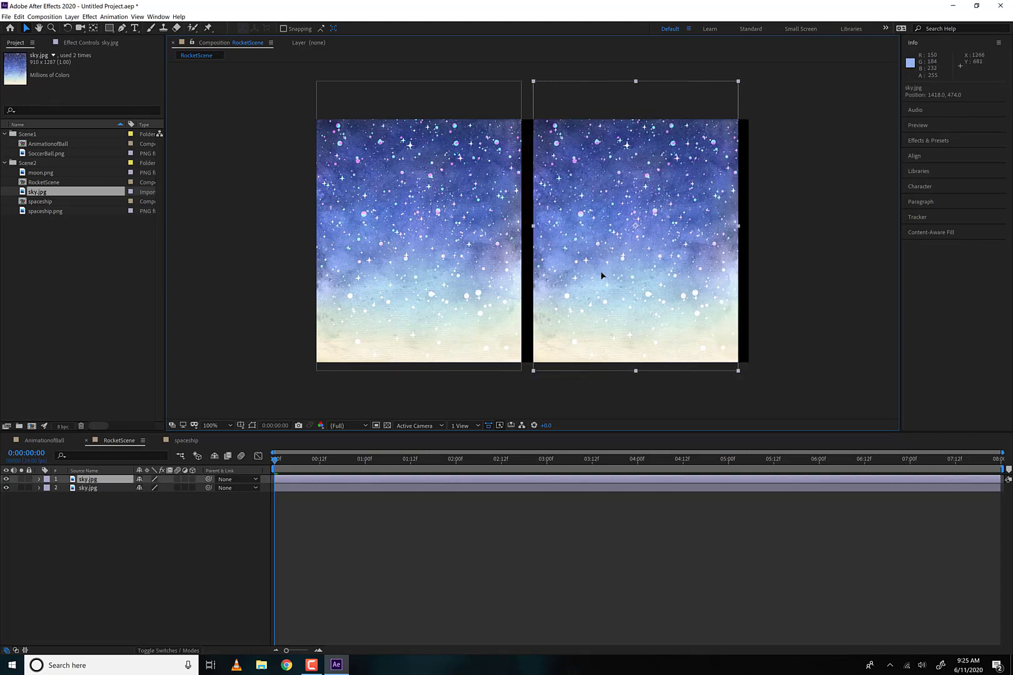
{"action": "left_click_drag", "start_coordinate": [738, 230], "coordinate": [522, 238]}
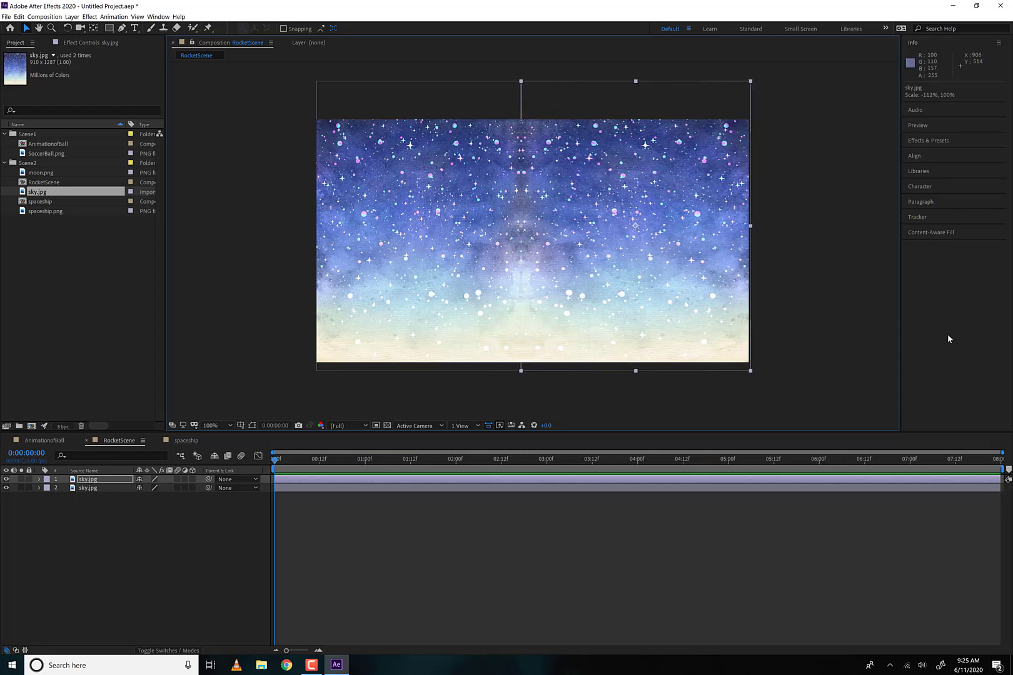
{"action": "left_click", "coordinate": [848, 330]}
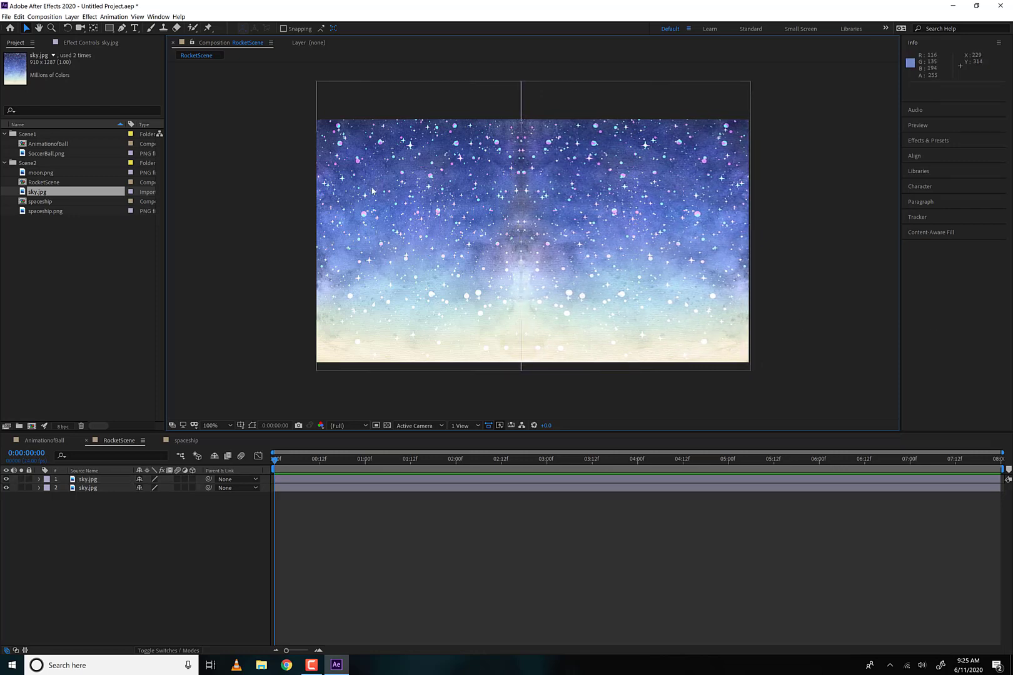
- Pre-compose both sky.jpg layers into a new composition named BackgroundStuff, moving all attributes into it
{"action": "left_click", "coordinate": [98, 488]}
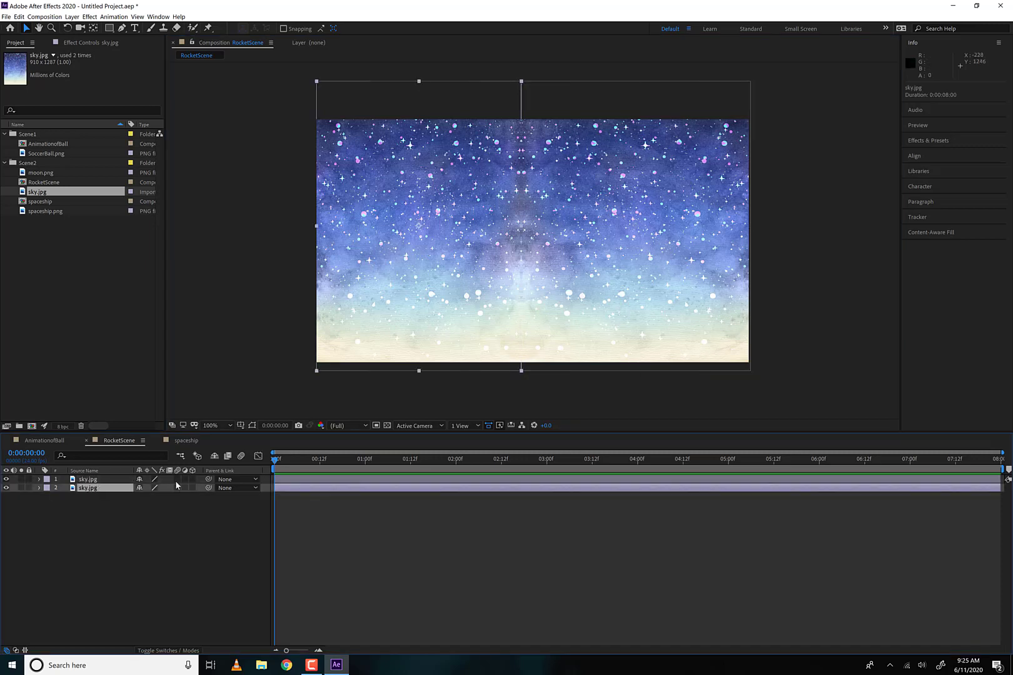
{"action": "left_click", "coordinate": [107, 482], "text": "shift"}
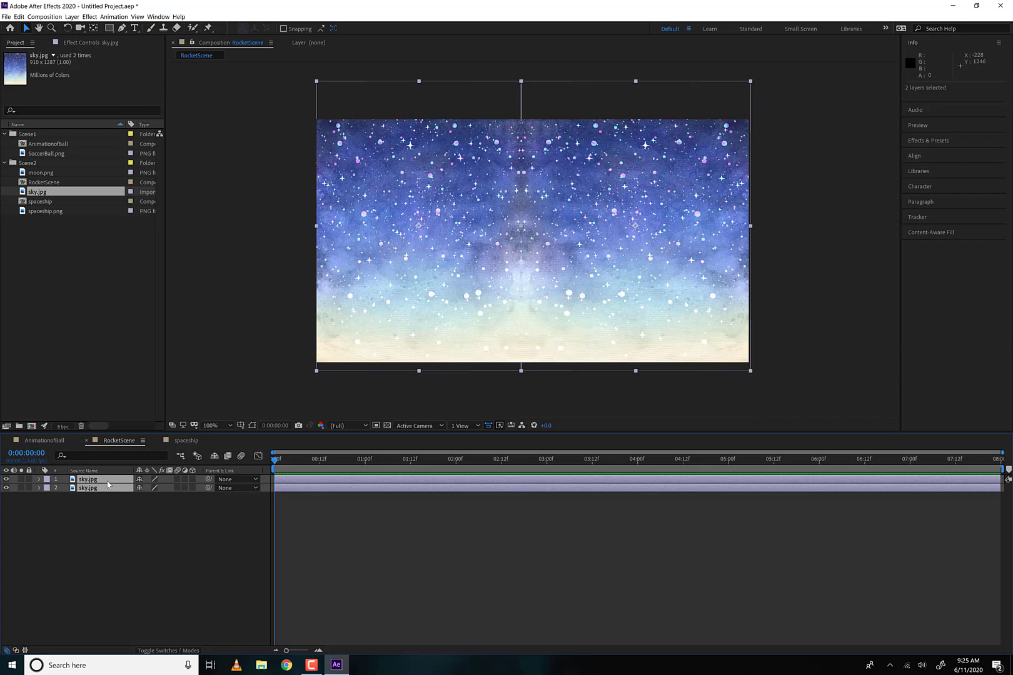
{"action": "left_click", "coordinate": [21, 17]}
{"action": "mouse_move", "coordinate": [72, 17]}
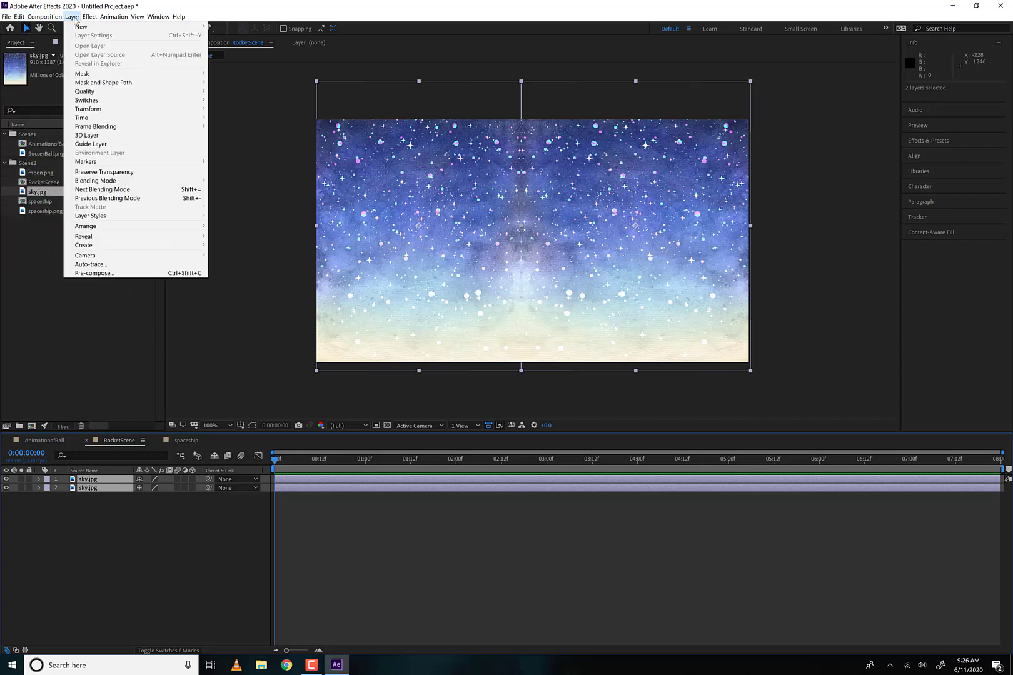
{"action": "left_click", "coordinate": [109, 273]}
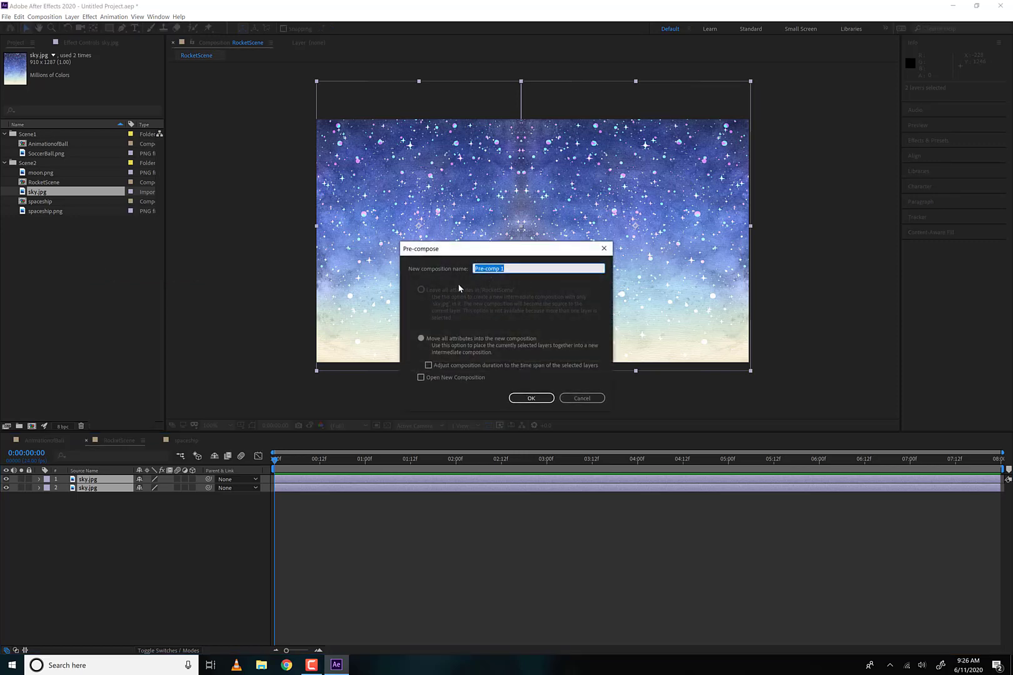
{"action": "type", "text": "BackgroundStuff"}
{"action": "left_click", "coordinate": [529, 398]}
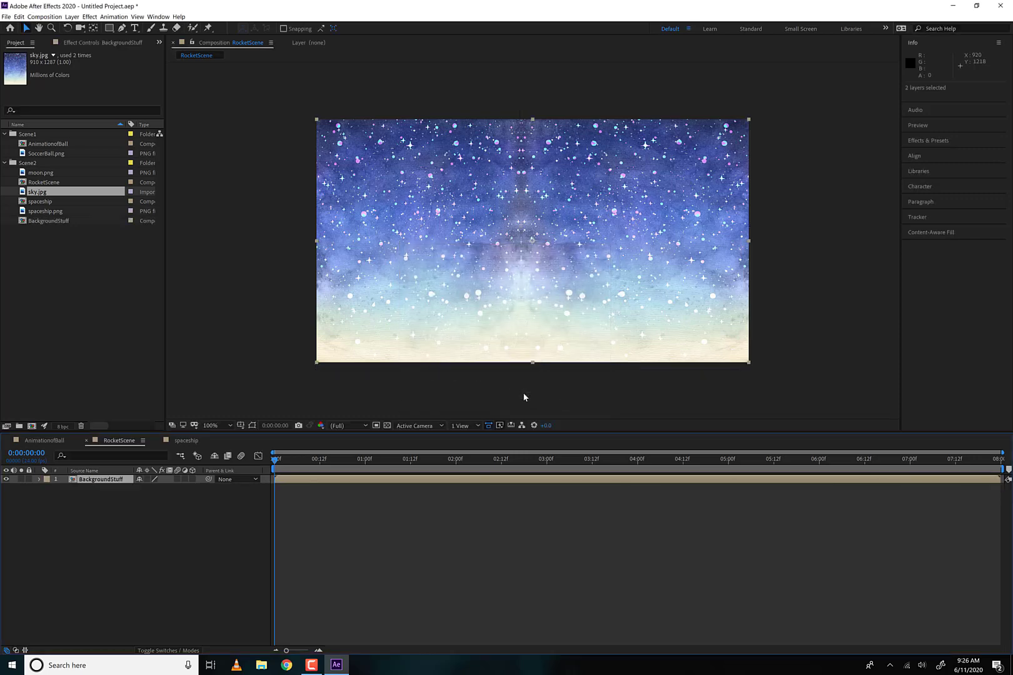
- Open the BackgroundStuff composition to inspect its sky layers, and switch to the spaceship composition
{"action": "double_click", "coordinate": [72, 481]}
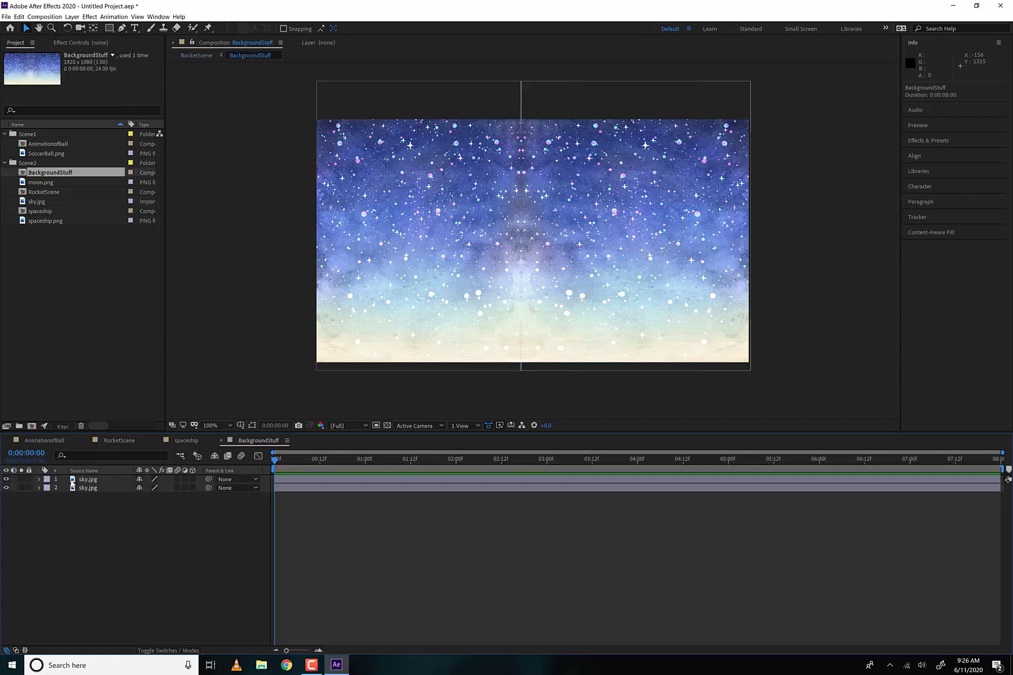
{"action": "left_click", "coordinate": [101, 487]}
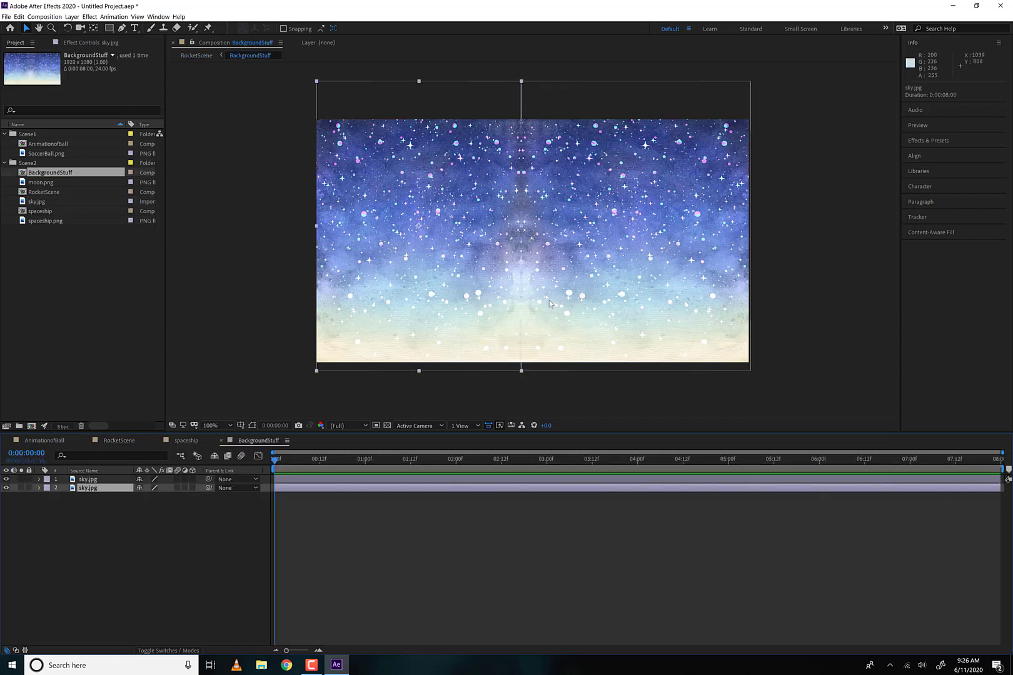
{"action": "left_click", "coordinate": [186, 440]}
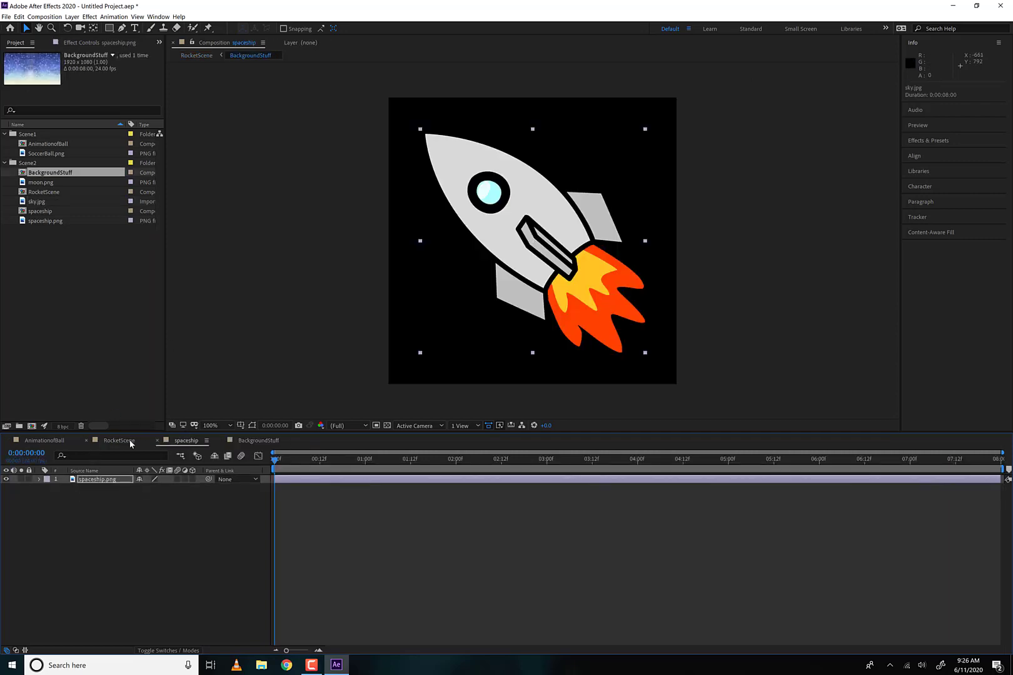
- Return to the RocketScene composition and add moon.png above the BackgroundStuff layer
{"action": "left_click", "coordinate": [118, 440]}
{"action": "left_click_drag", "start_coordinate": [554, 287], "coordinate": [500, 248]}
{"action": "key", "text": "ctrl+z"}
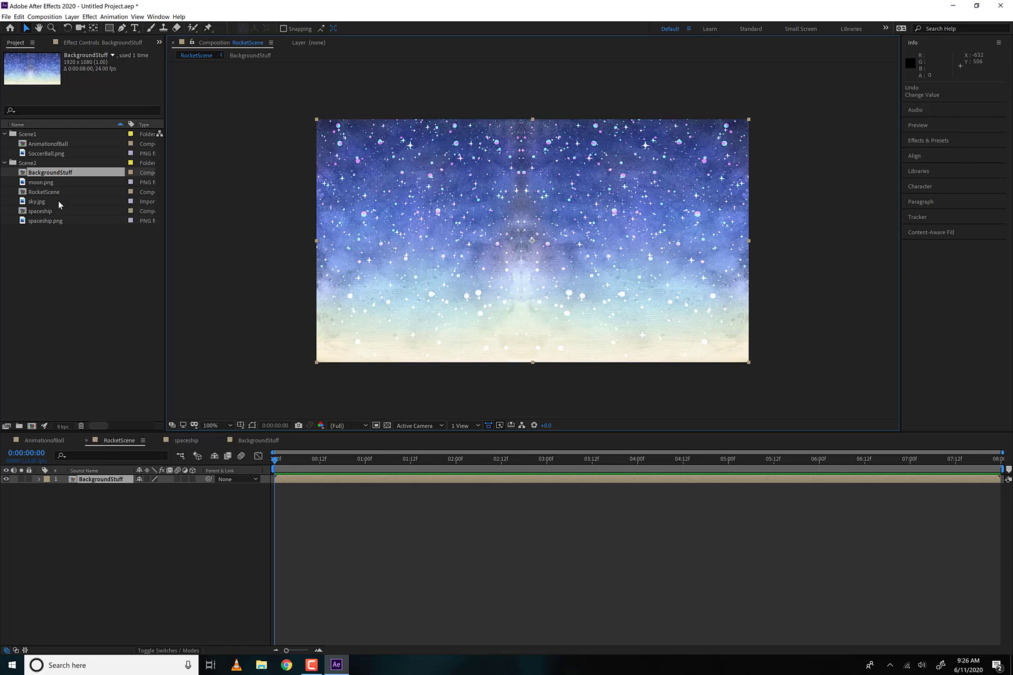
{"action": "left_click_drag", "start_coordinate": [47, 183], "coordinate": [431, 185]}
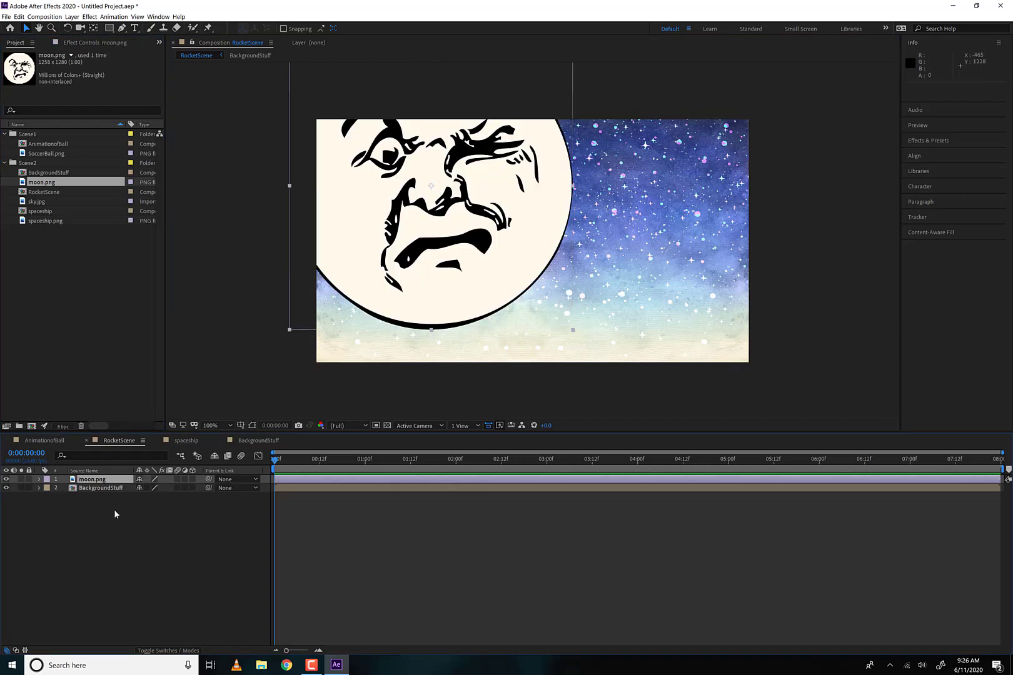
- Scale the moon.png layer to 15% and move it to about 159, 136 in the frame's upper-left corner
{"action": "key", "text": "s"}
{"action": "left_click", "coordinate": [153, 488]}
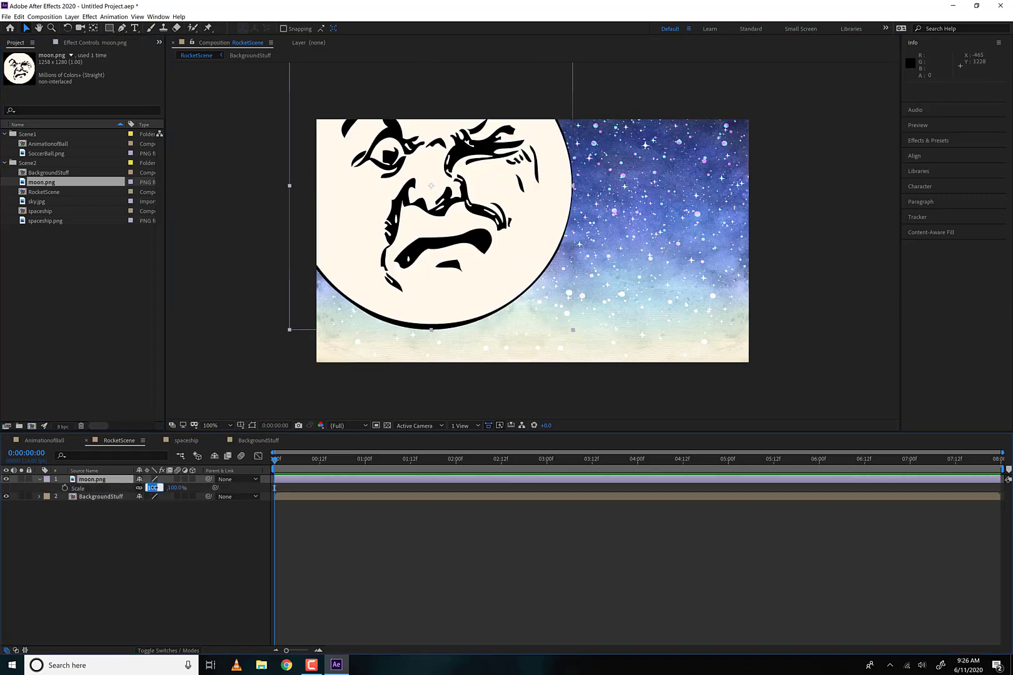
{"action": "type", "text": "15"}
{"action": "key", "text": "Return"}
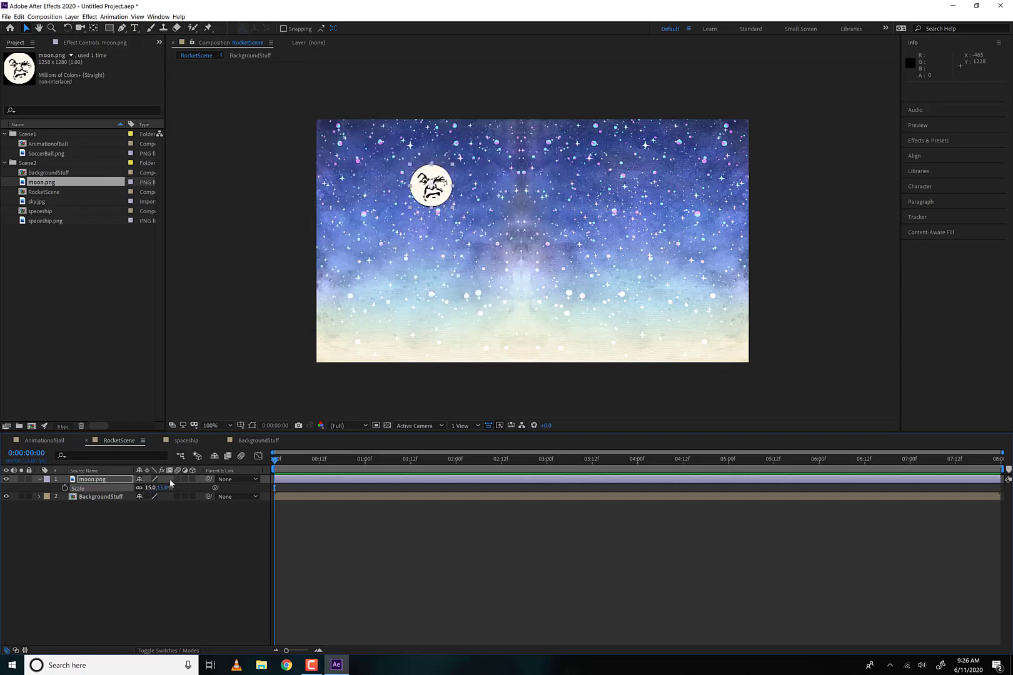
{"action": "left_click_drag", "start_coordinate": [411, 160], "coordinate": [341, 127]}
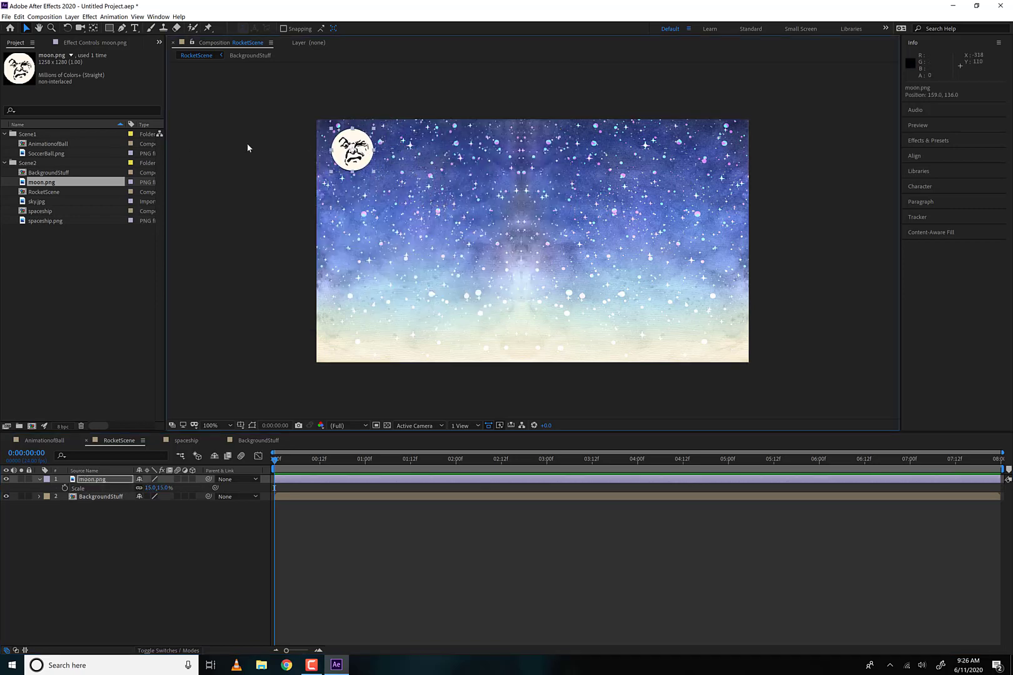
{"action": "left_click", "coordinate": [224, 231]}
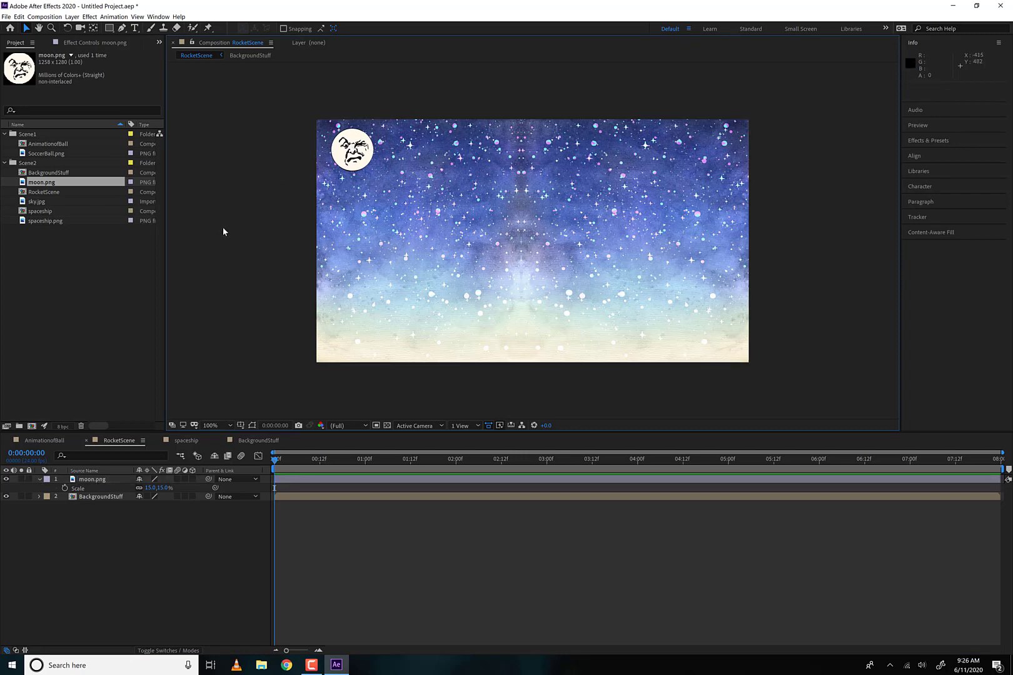
- Add the spaceship composition, not the raw spaceship.png, to RocketScene between the moon.png and BackgroundStuff layers
{"action": "left_click", "coordinate": [50, 191]}
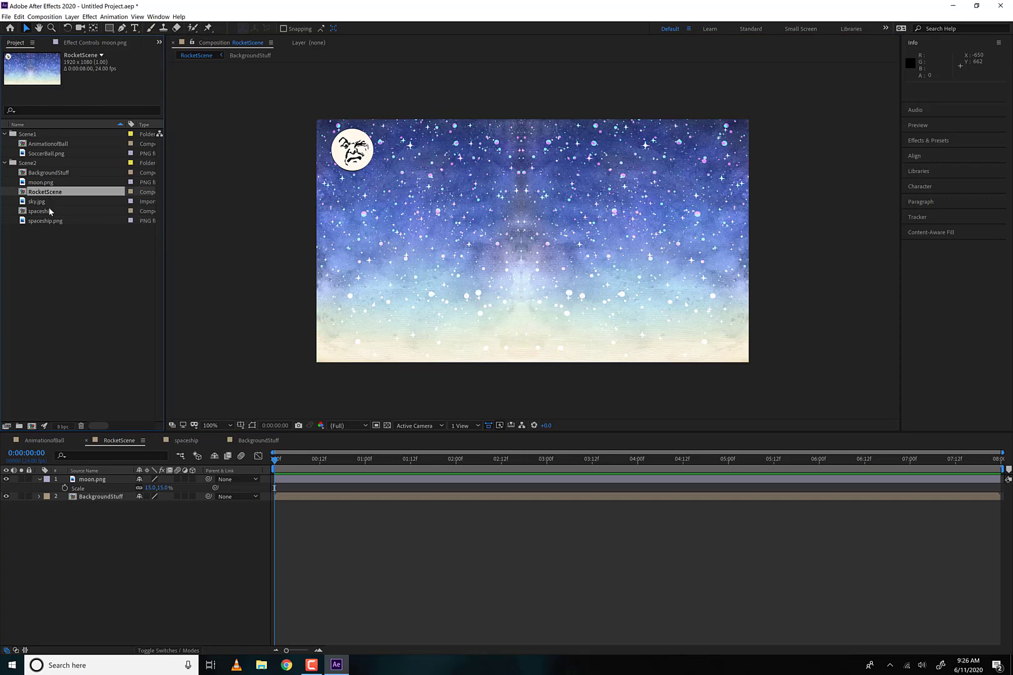
{"action": "left_click_drag", "start_coordinate": [50, 211], "coordinate": [22, 212]}
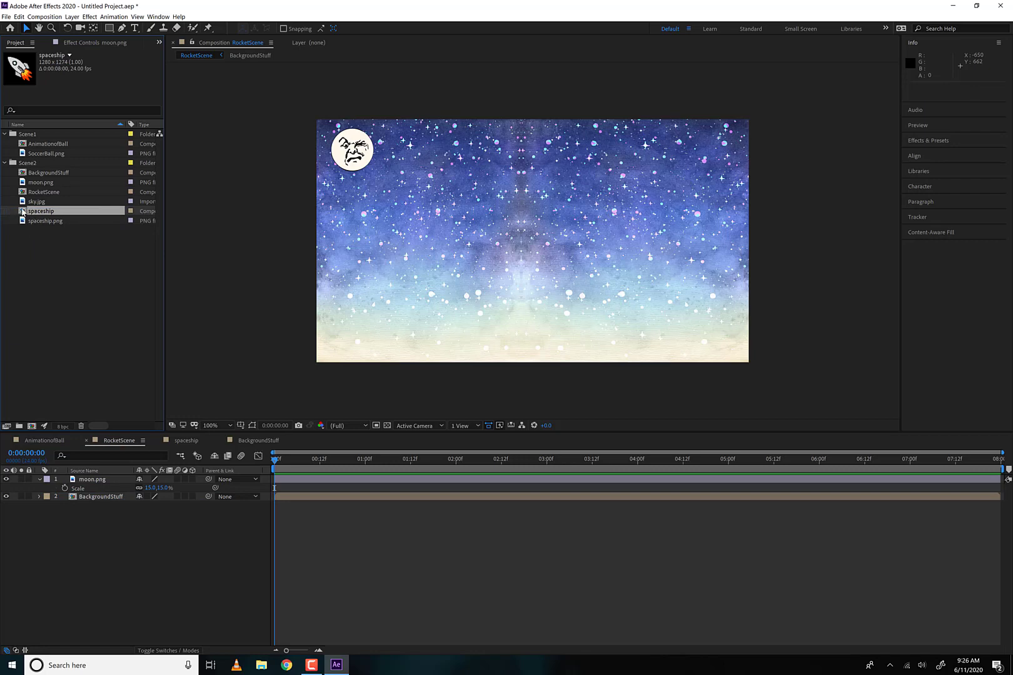
{"action": "left_click", "coordinate": [44, 220]}
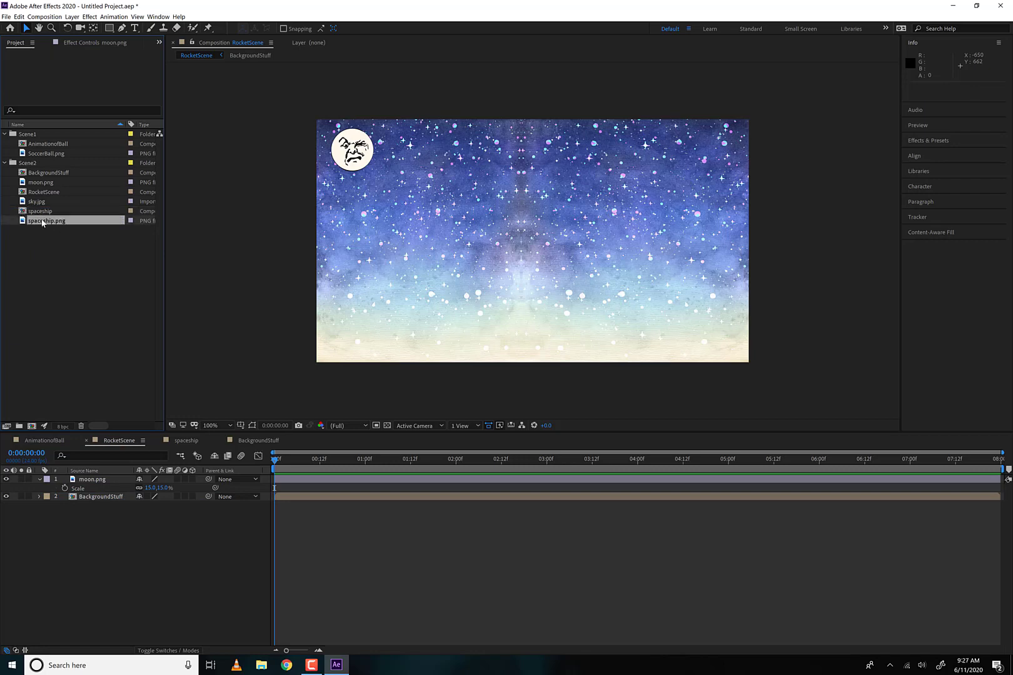
{"action": "left_click", "coordinate": [45, 210]}
{"action": "left_click_drag", "start_coordinate": [33, 212], "coordinate": [100, 493]}
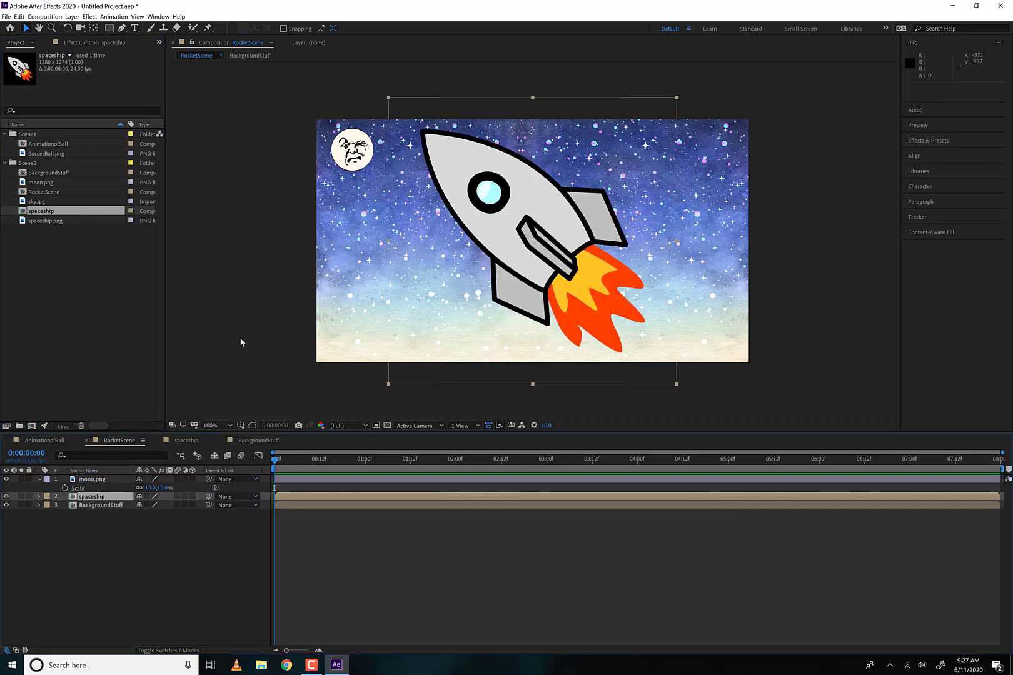
- Scale the spaceship down to about 15.5% and place it at about 1791, 983 in the frame's lower-right corner
{"action": "key", "text": "s"}
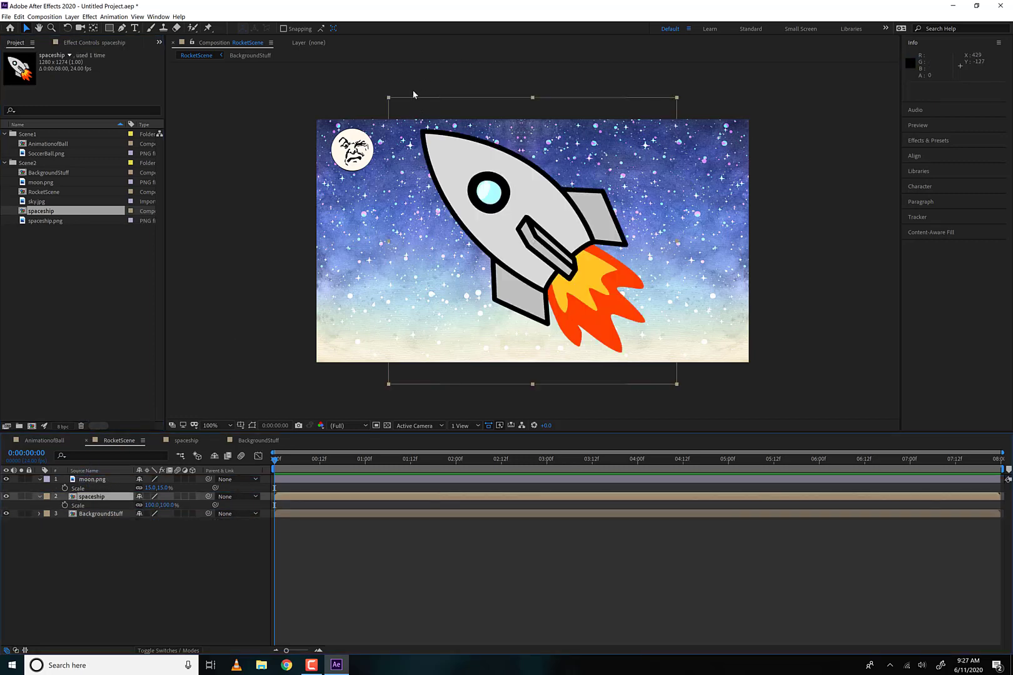
{"action": "left_click_drag", "start_coordinate": [389, 98], "coordinate": [495, 203]}
{"action": "left_click_drag", "start_coordinate": [550, 262], "coordinate": [730, 350]}
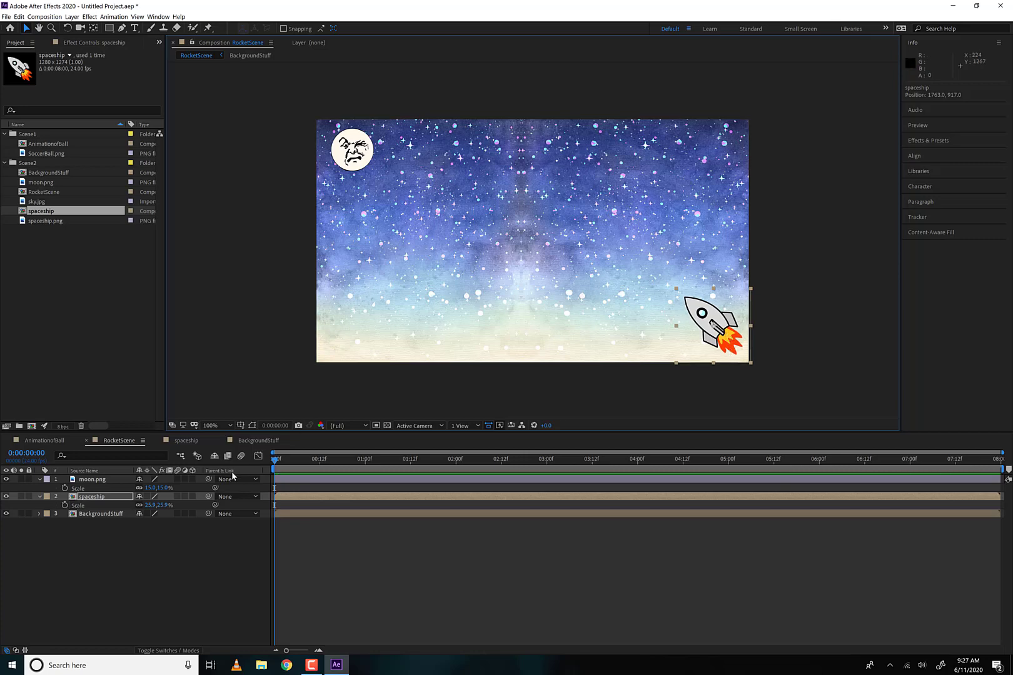
{"action": "left_click", "coordinate": [104, 499]}
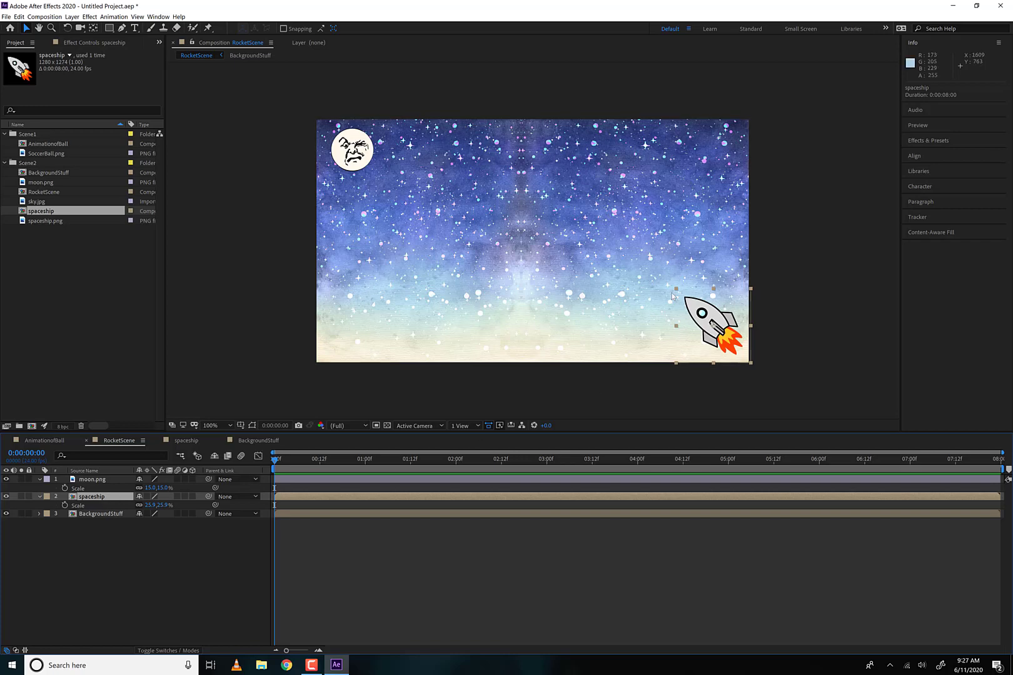
{"action": "left_click_drag", "start_coordinate": [676, 289], "coordinate": [712, 336]}
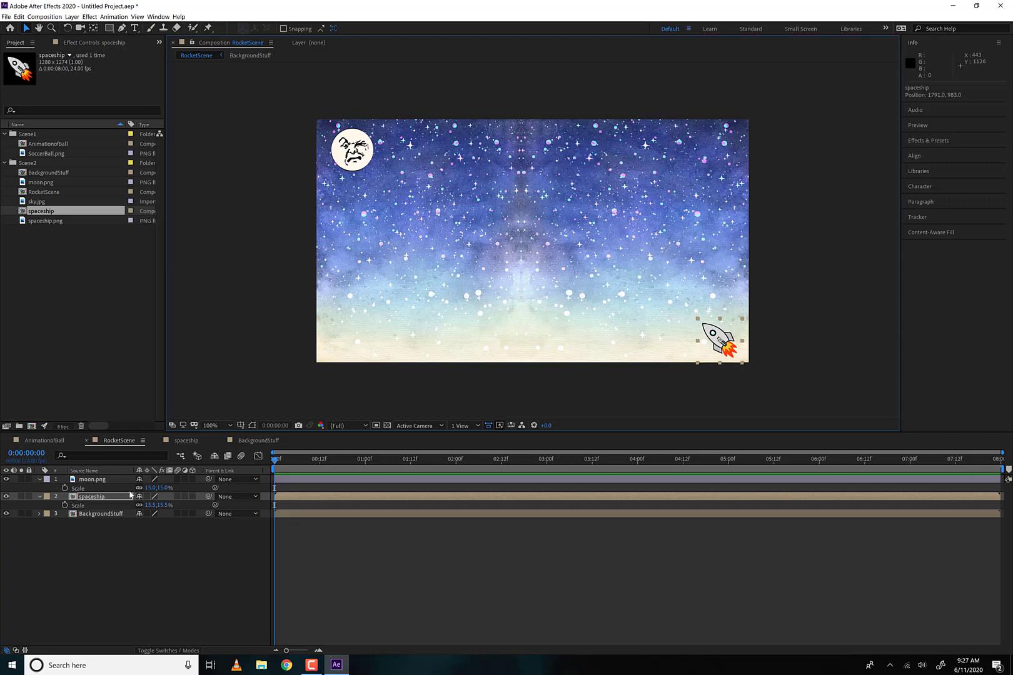
- Lock the moon.png and BackgroundStuff layers and toggle solo on the spaceship layer to view it alone
{"action": "key", "text": "p"}
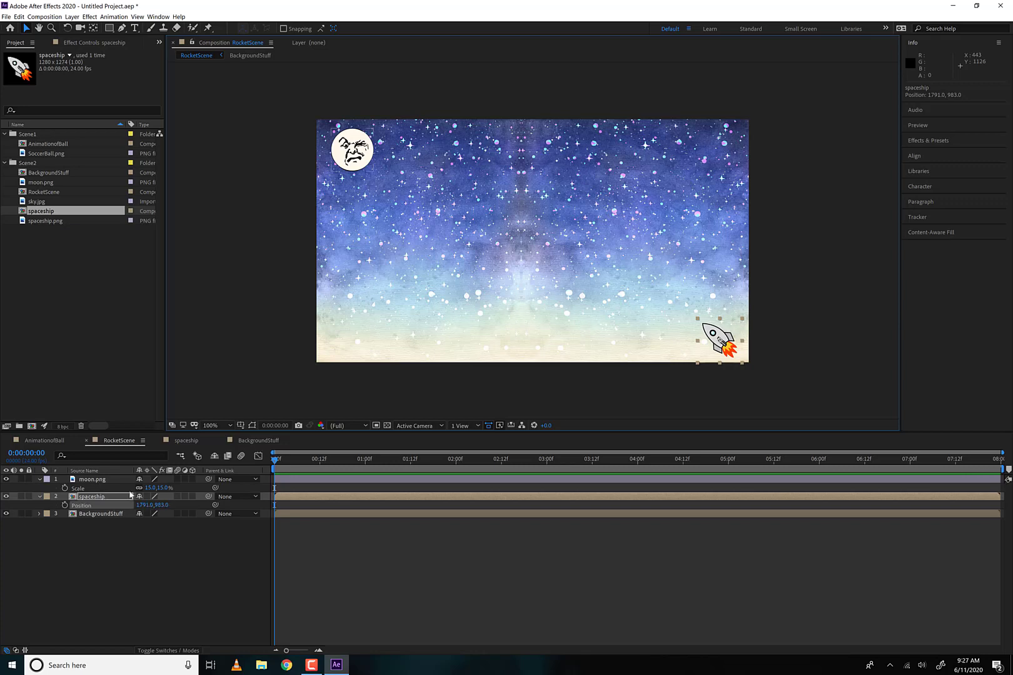
{"action": "left_click", "coordinate": [28, 480]}
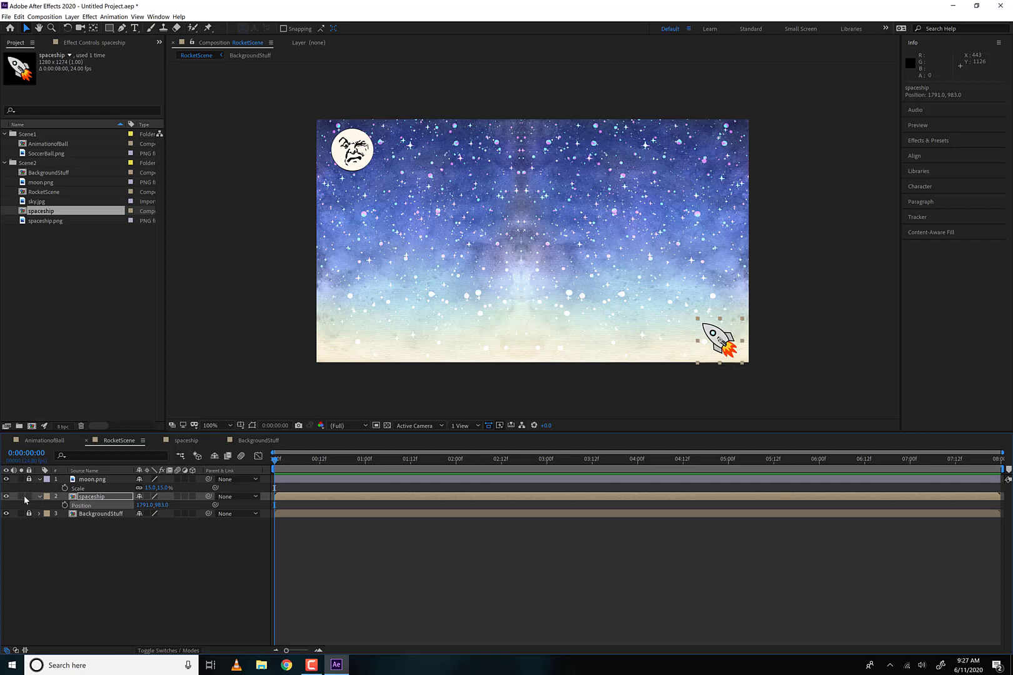
{"action": "left_click", "coordinate": [21, 497]}
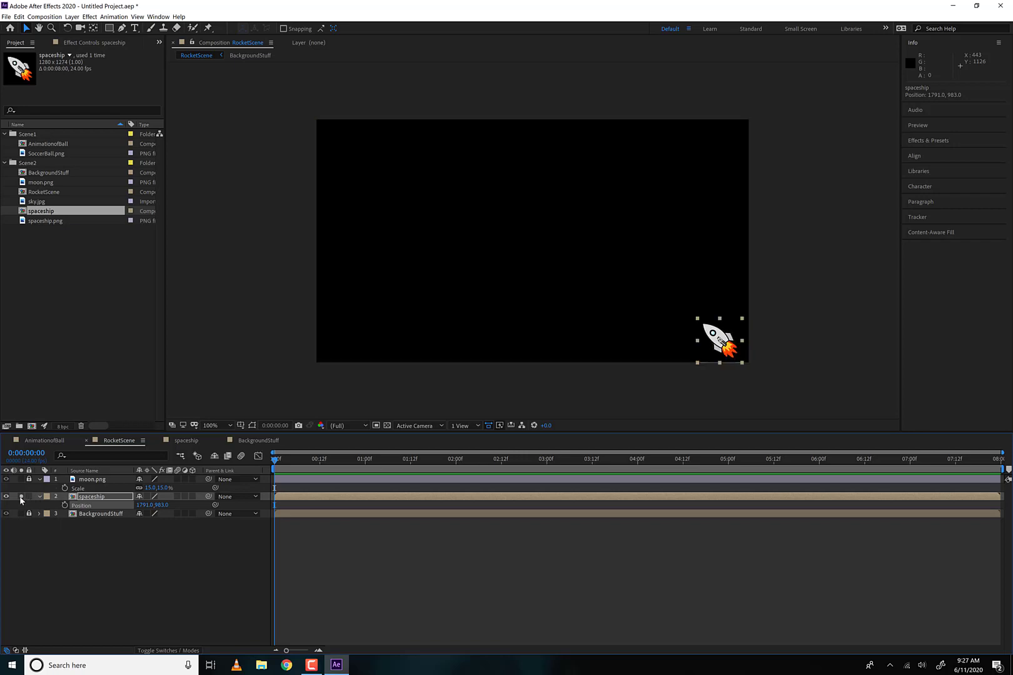
{"action": "left_click", "coordinate": [21, 497]}
{"action": "left_click", "coordinate": [21, 497]}
{"action": "left_click", "coordinate": [22, 497]}
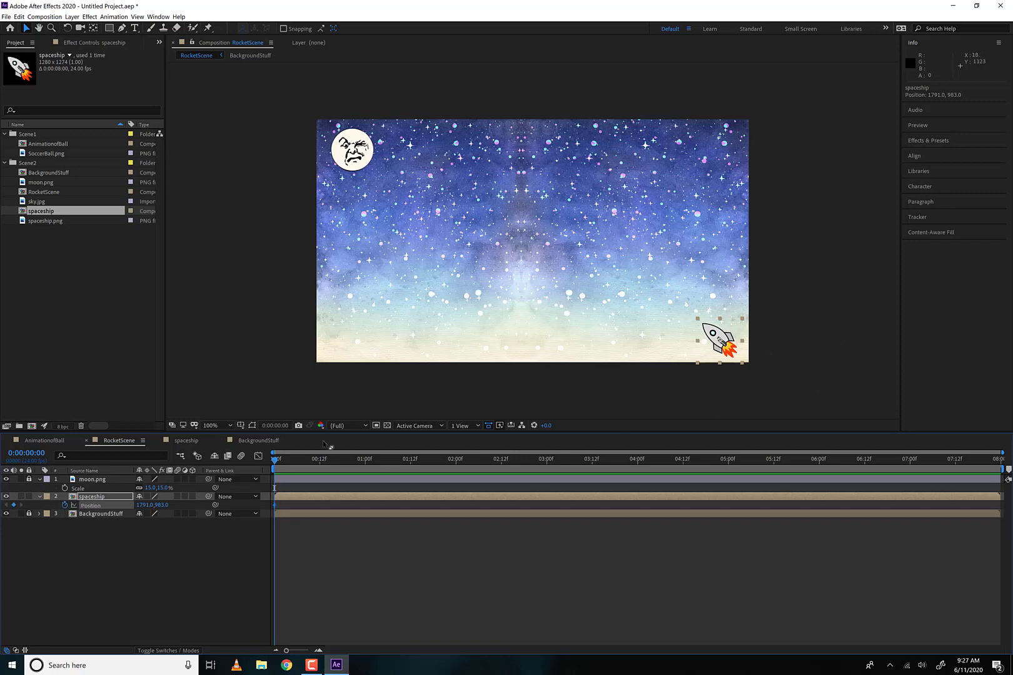
- Animate the spaceship's Position across the timeline, ending at about 267, 177 beside the moon at 0:00:07:23
{"action": "left_click_drag", "start_coordinate": [328, 465], "coordinate": [998, 461]}
{"action": "left_click_drag", "start_coordinate": [709, 333], "coordinate": [366, 153]}
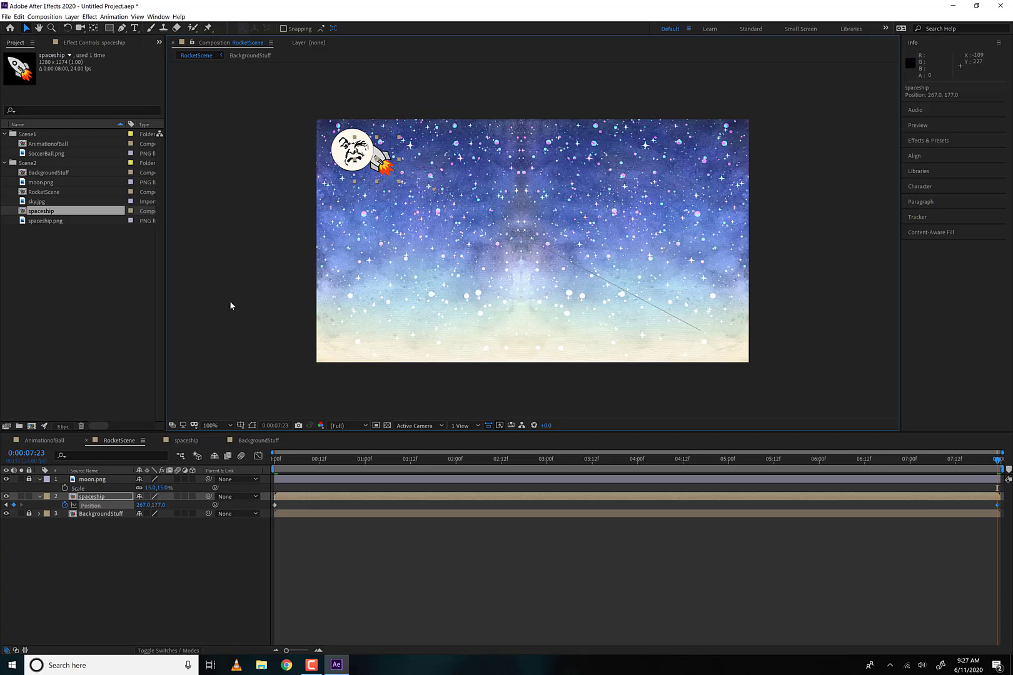
{"action": "left_click", "coordinate": [85, 470]}
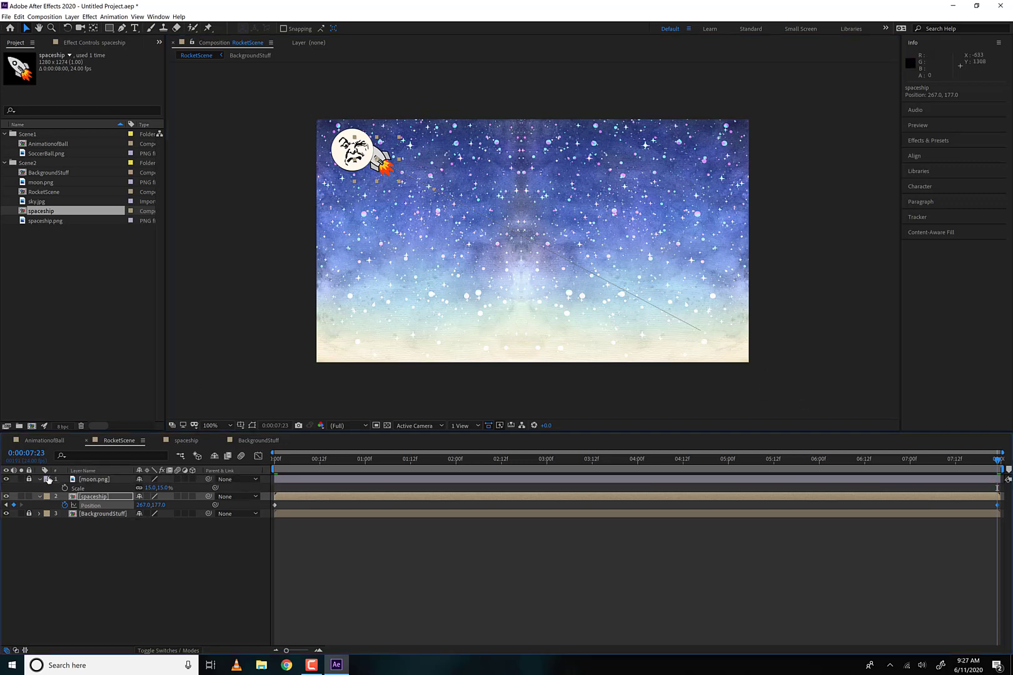
- Unlock moon.png, move it beneath the spaceship layer in the stacking order, and lock it again
{"action": "left_click", "coordinate": [29, 479]}
{"action": "left_click_drag", "start_coordinate": [83, 485], "coordinate": [30, 513]}
{"action": "left_click", "coordinate": [29, 496]}
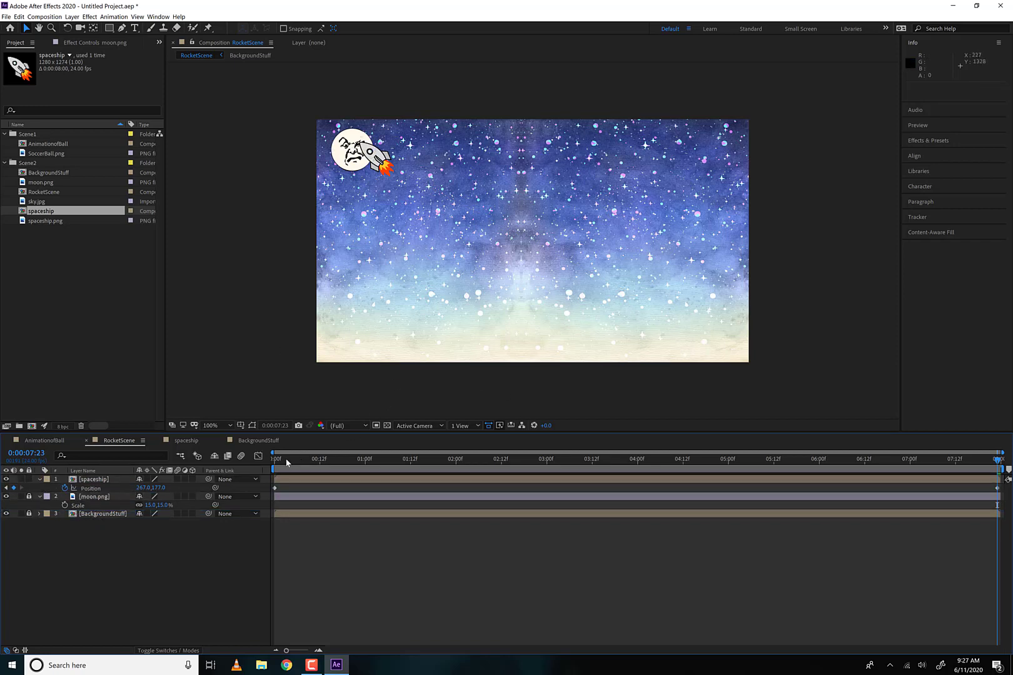
- Preview the spaceship's flight toward the moon from the first frame
{"action": "left_click_drag", "start_coordinate": [287, 462], "coordinate": [216, 447]}
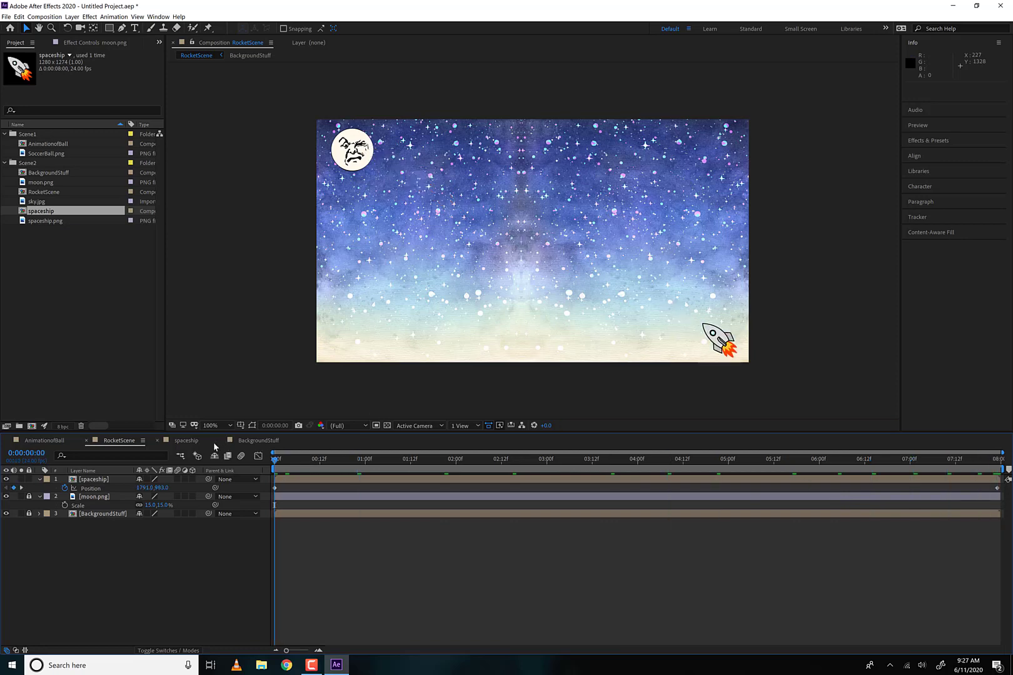
{"action": "key", "text": "space"}
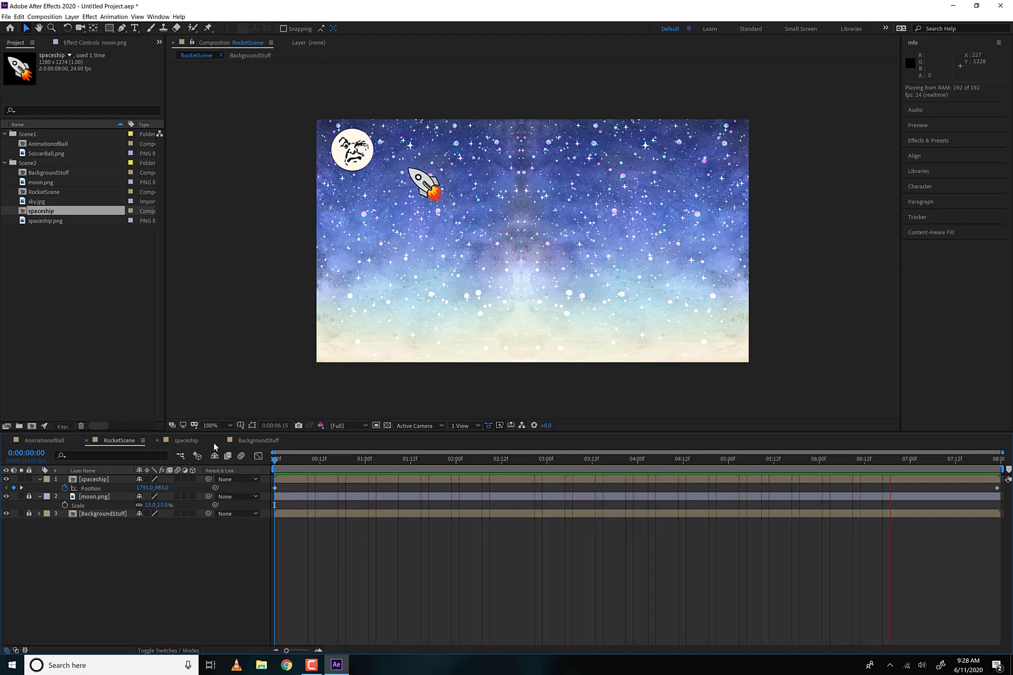
{"action": "key", "text": "space"}
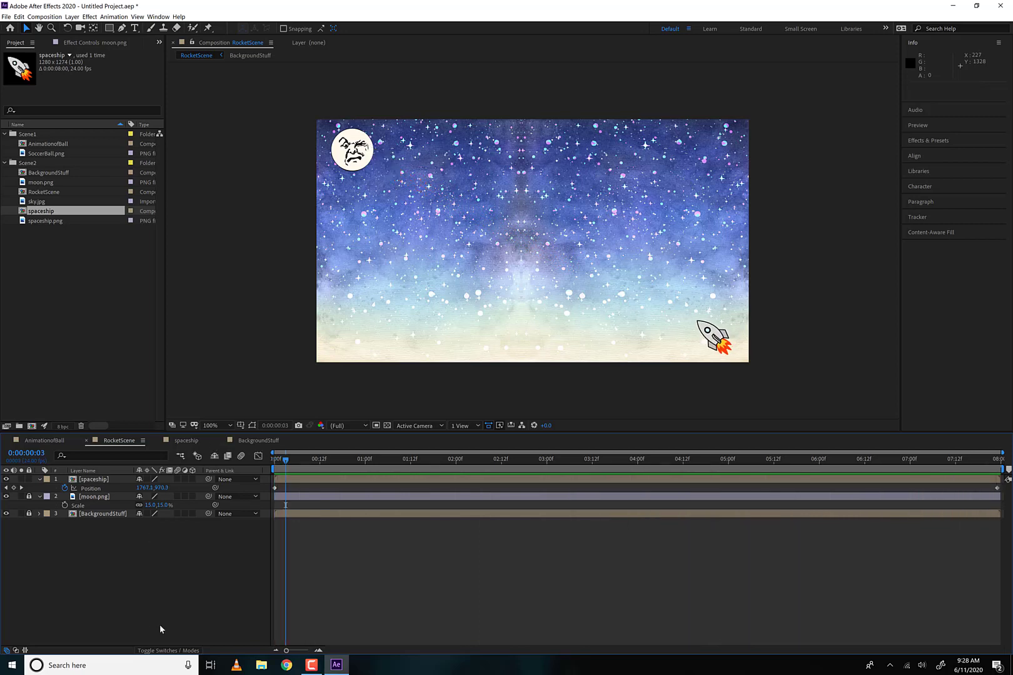
- Show the spaceship's Position in the Graph Editor and separate its X and Y dimensions
{"action": "left_click", "coordinate": [107, 478]}
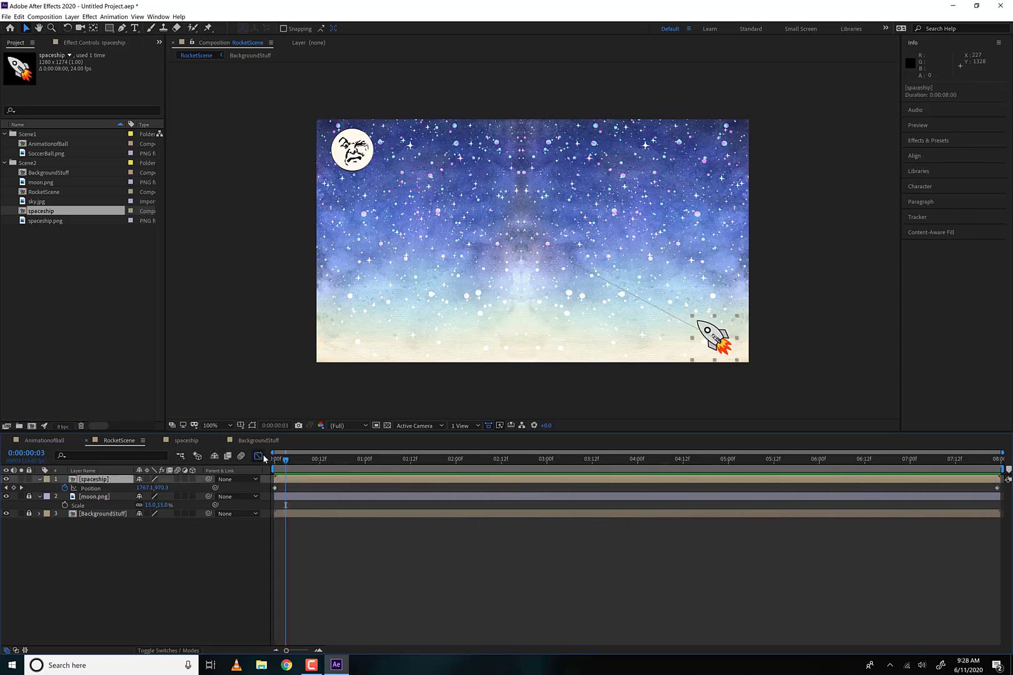
{"action": "left_click", "coordinate": [262, 456]}
{"action": "left_click", "coordinate": [92, 489]}
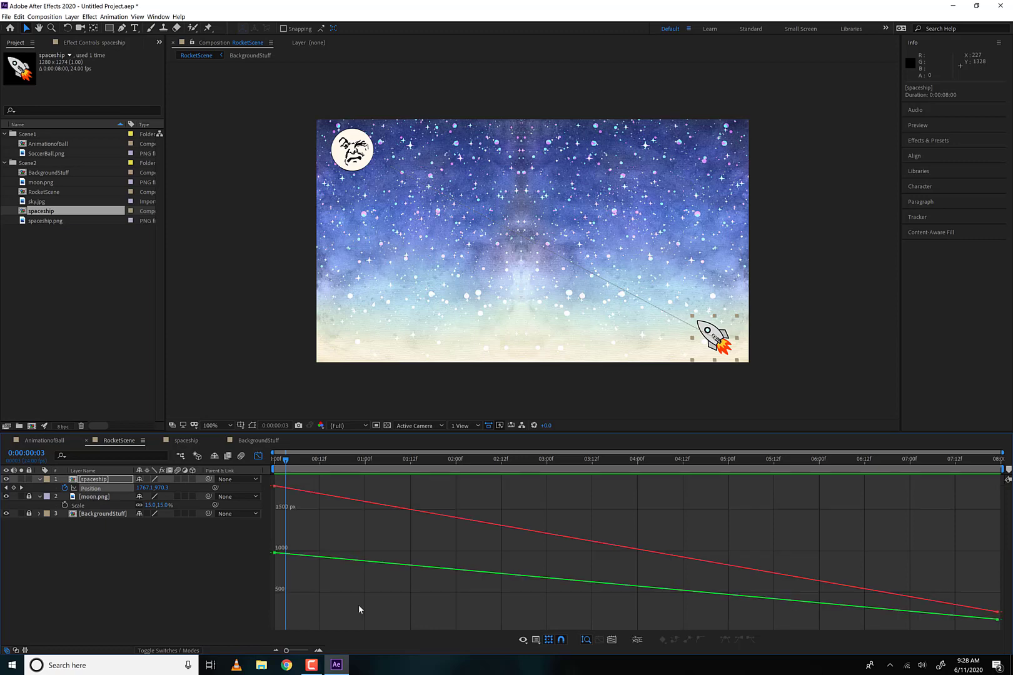
{"action": "left_click", "coordinate": [632, 638]}
{"action": "left_click", "coordinate": [115, 534]}
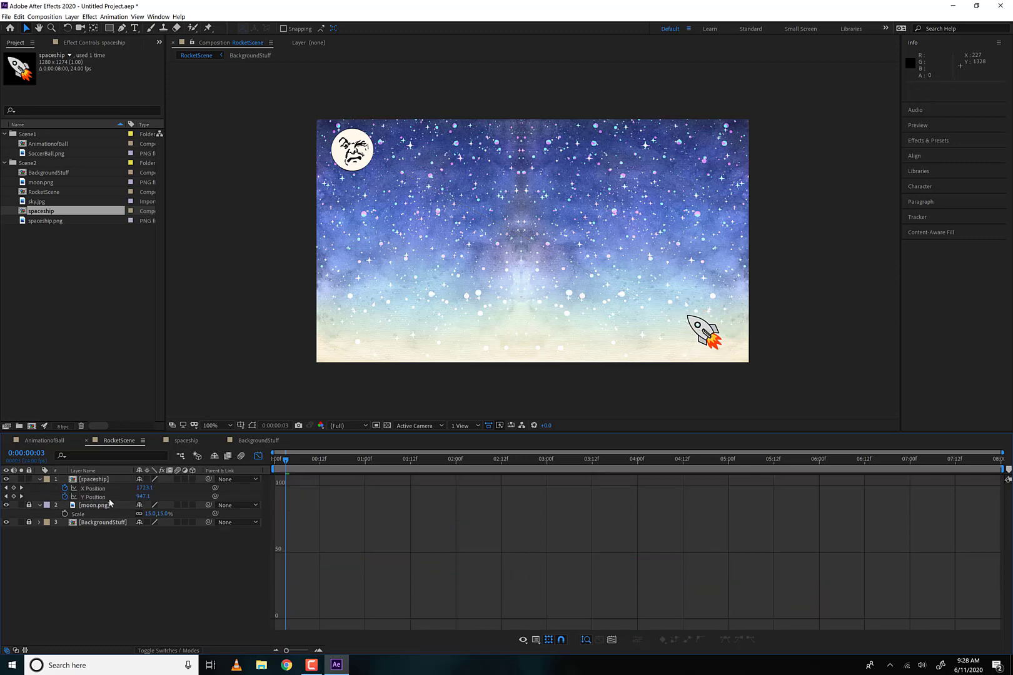
- Apply Easy Ease Out to the first Y Position keyframe and Easy Ease In to the last, angling the last keyframe's handle upward
{"action": "left_click", "coordinate": [109, 499]}
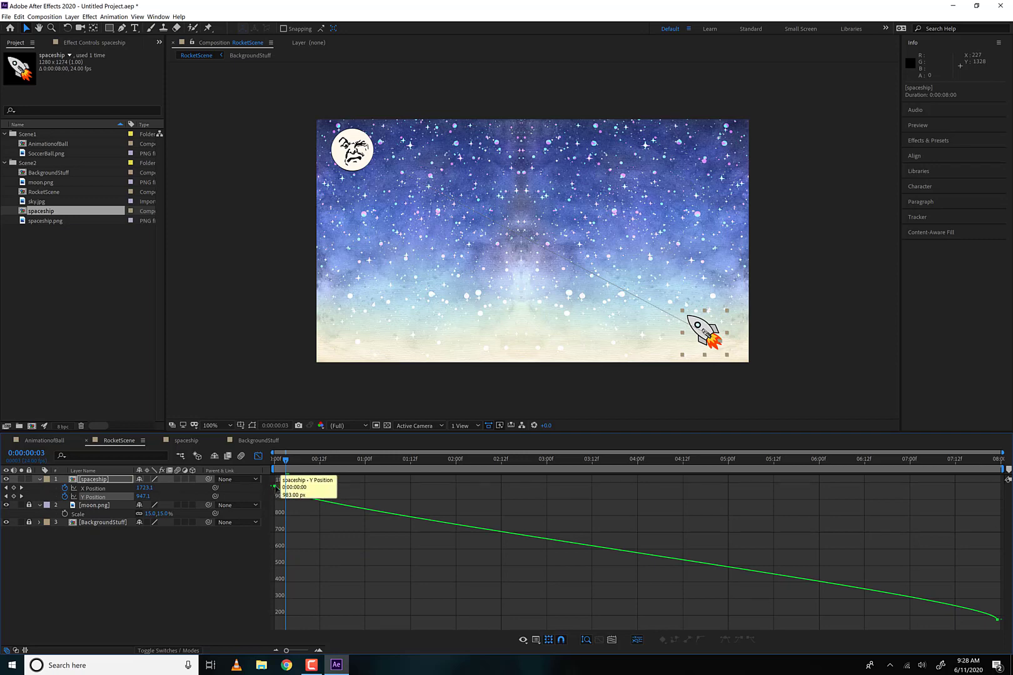
{"action": "left_click", "coordinate": [275, 491]}
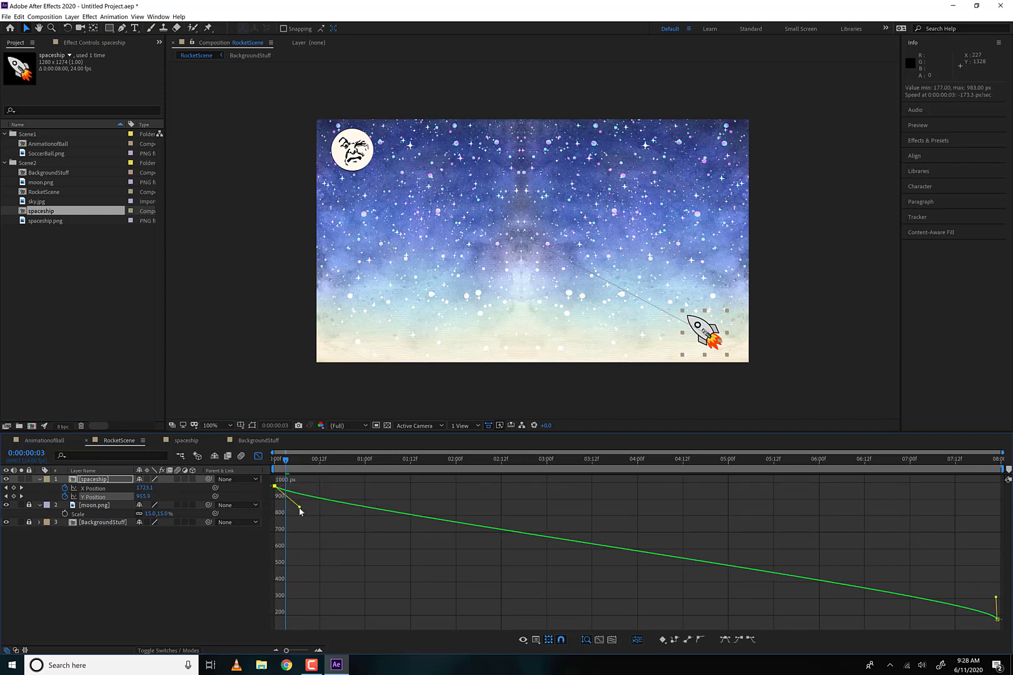
{"action": "left_click", "coordinate": [750, 639]}
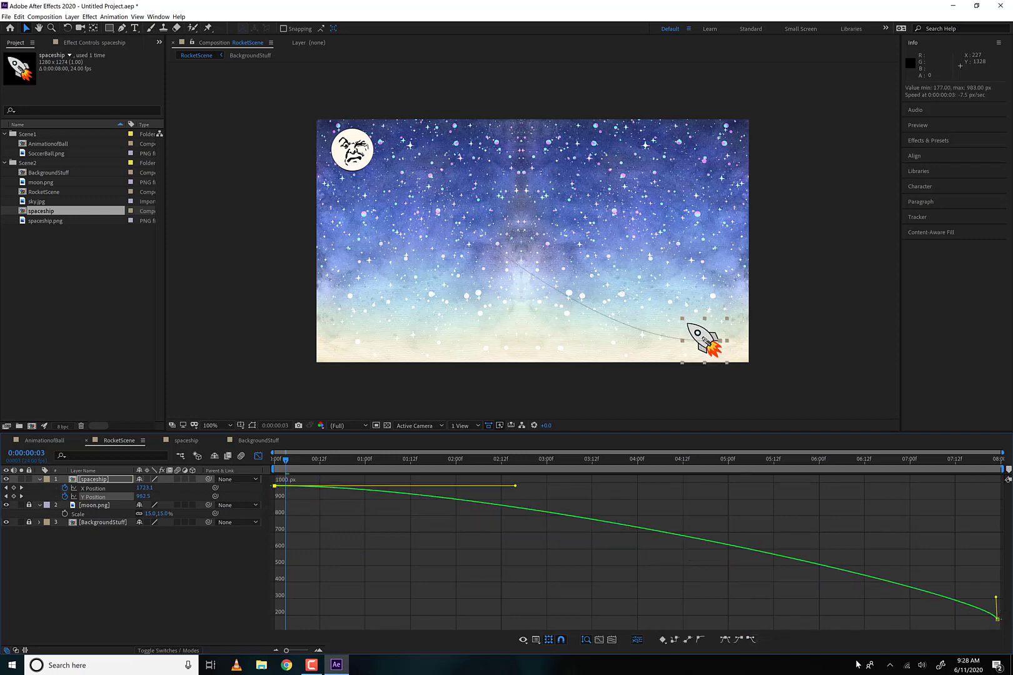
{"action": "left_click", "coordinate": [996, 615]}
{"action": "left_click", "coordinate": [737, 640]}
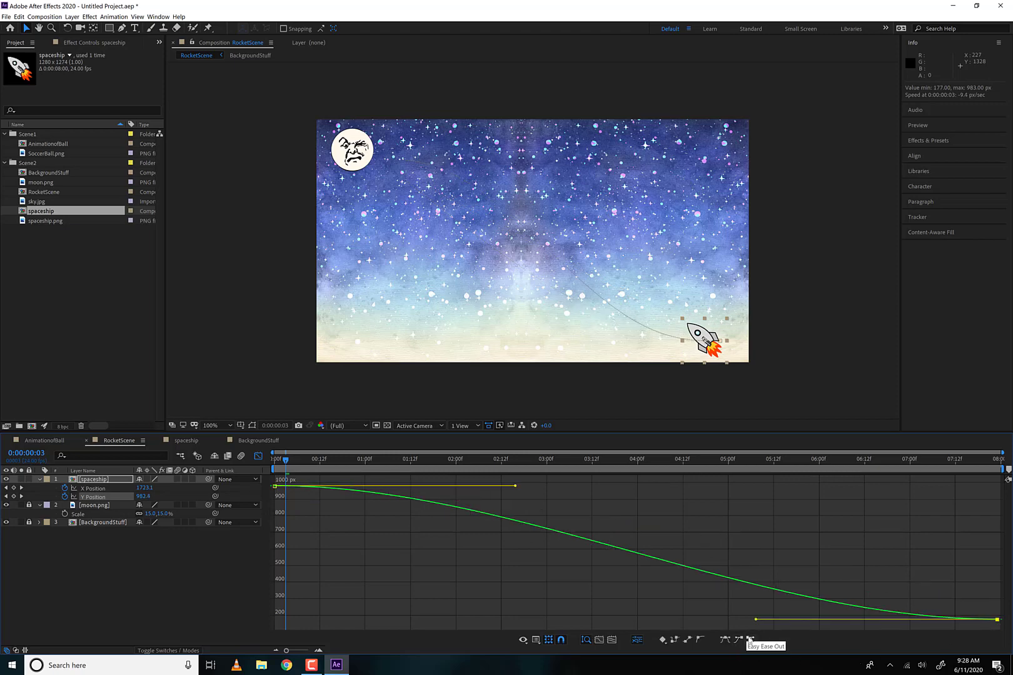
{"action": "left_click_drag", "start_coordinate": [756, 618], "coordinate": [895, 555]}
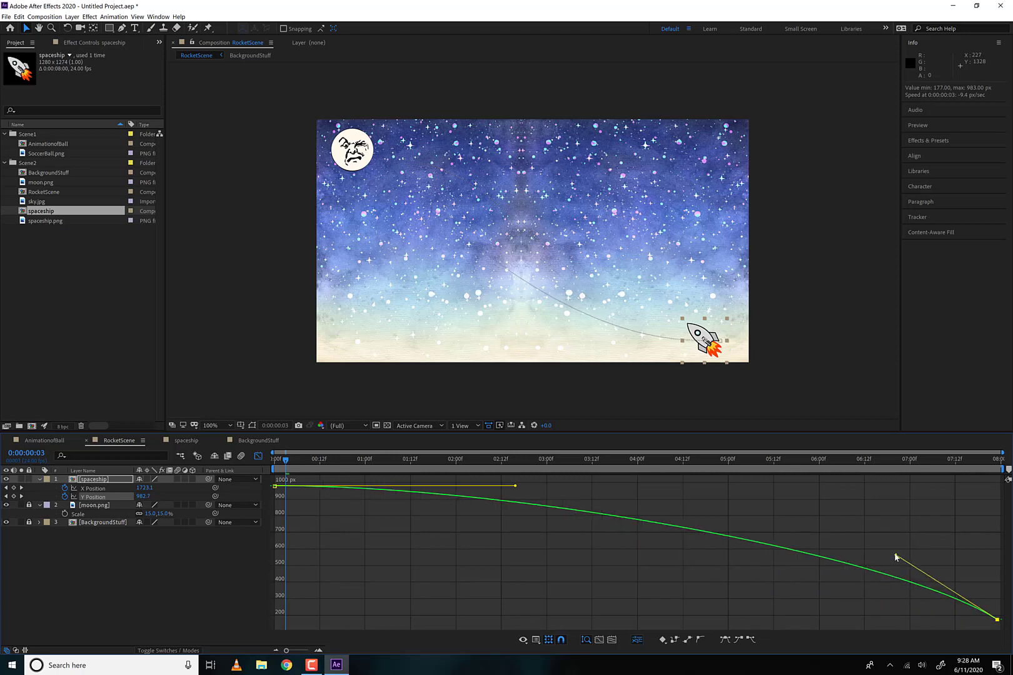
- Apply Easy Ease Out to the spaceship's first X Position keyframe
{"action": "left_click", "coordinate": [92, 489]}
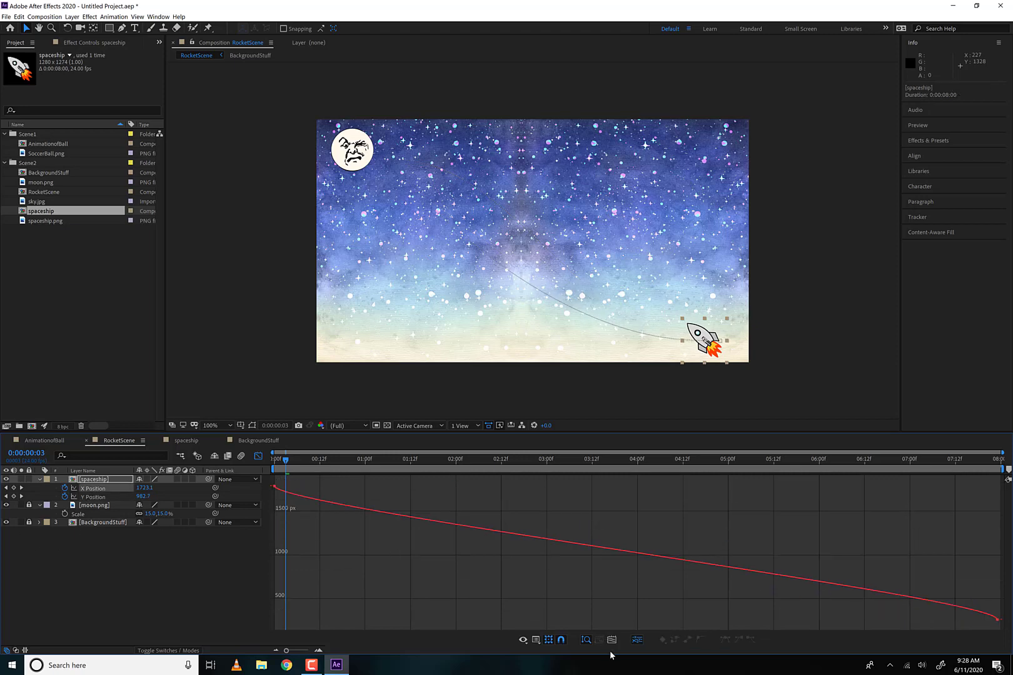
{"action": "left_click", "coordinate": [276, 486]}
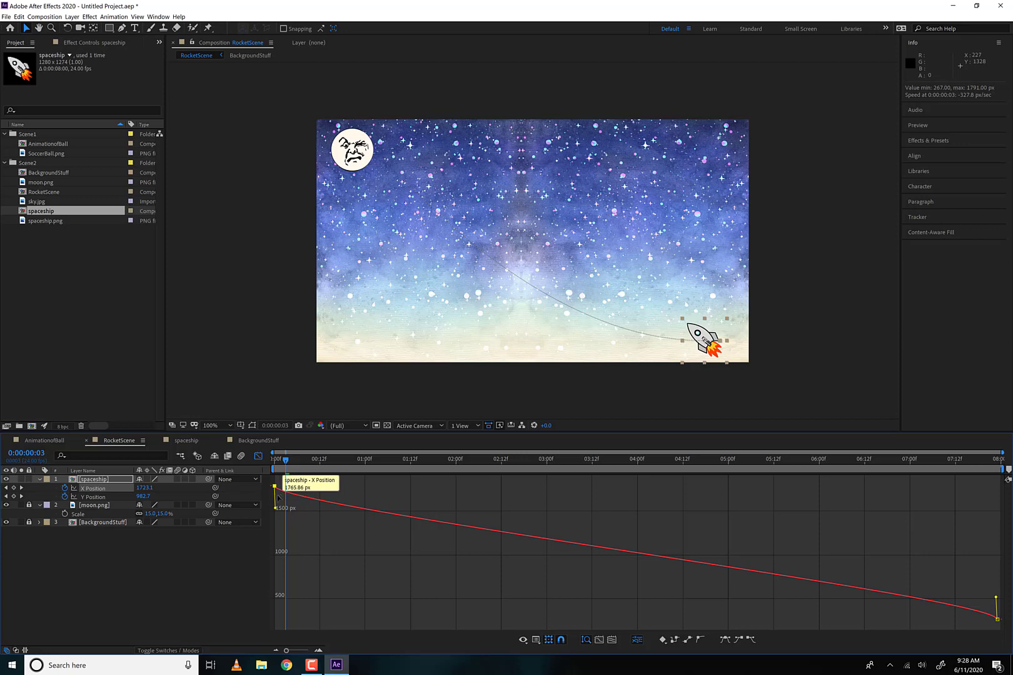
{"action": "left_click", "coordinate": [750, 639]}
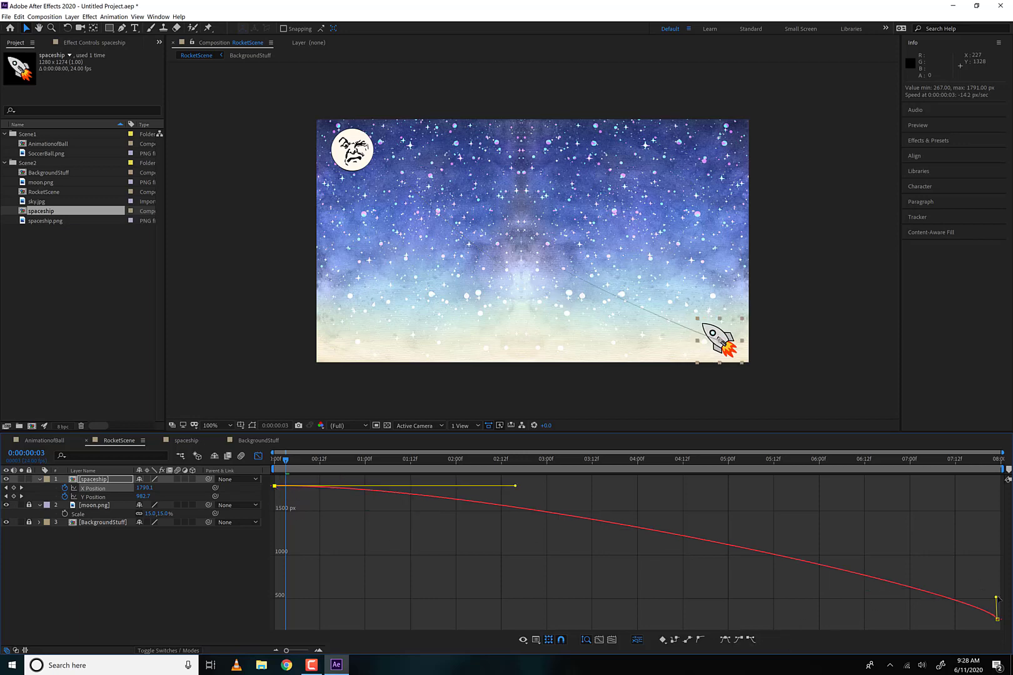
- Apply Easy Ease In to the spaceship's last X Position keyframe and angle its handle steeply upward
{"action": "left_click", "coordinate": [739, 640]}
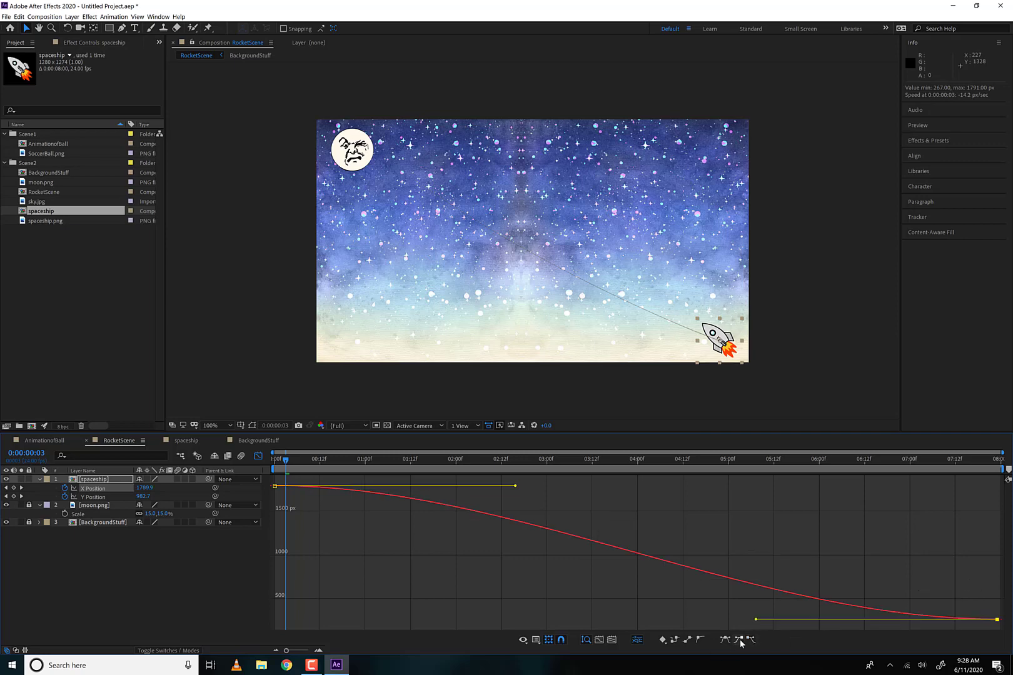
{"action": "left_click_drag", "start_coordinate": [757, 620], "coordinate": [745, 507]}
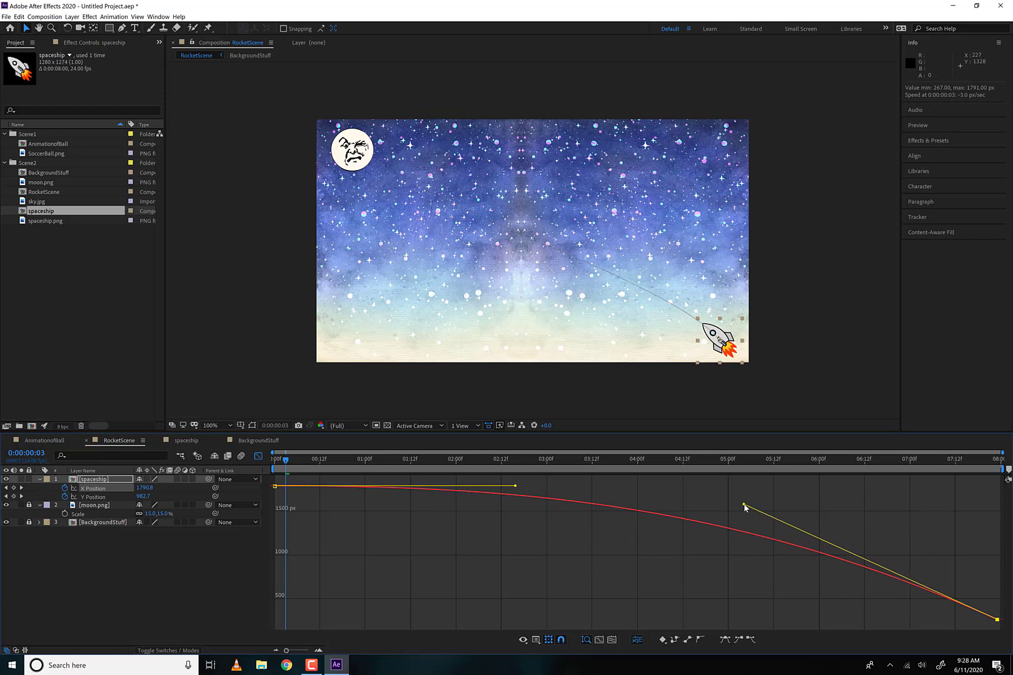
{"action": "left_click", "coordinate": [573, 487]}
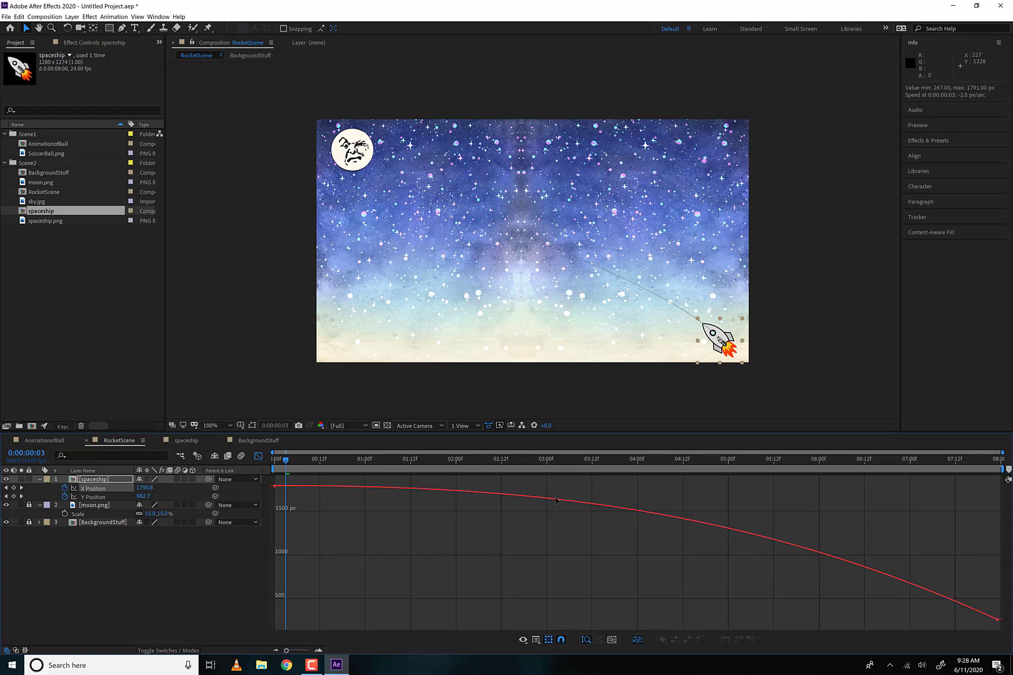
- Lower the whole X Position curve slightly to start at 1785.22 px, and shorten the first keyframe's outgoing handle
{"action": "left_click", "coordinate": [556, 501]}
{"action": "left_click_drag", "start_coordinate": [473, 483], "coordinate": [472, 484]}
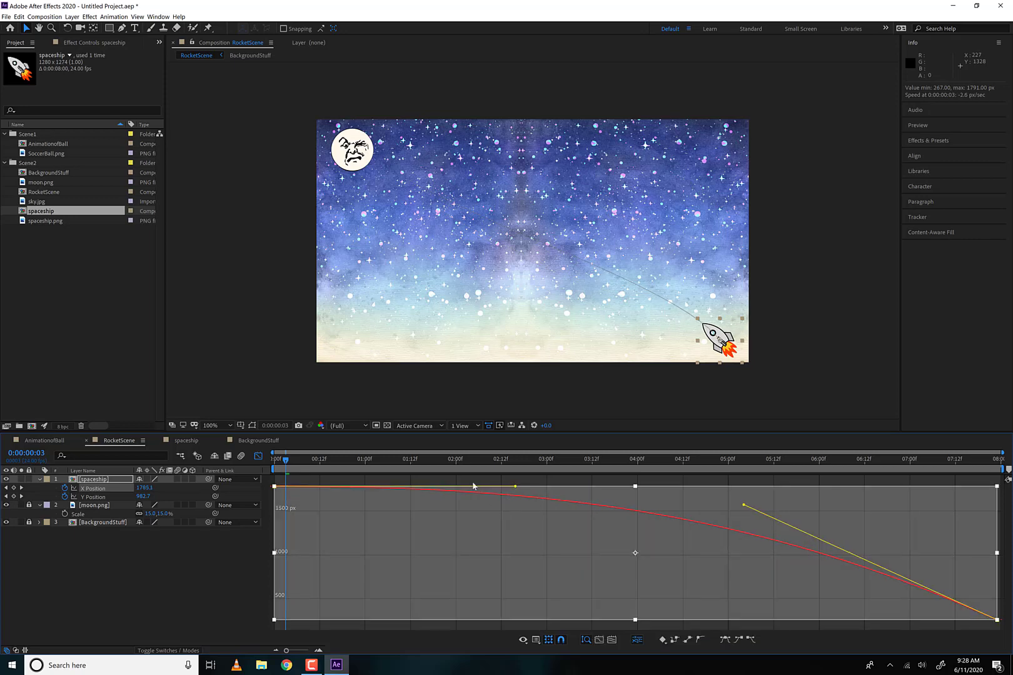
{"action": "left_click", "coordinate": [524, 495]}
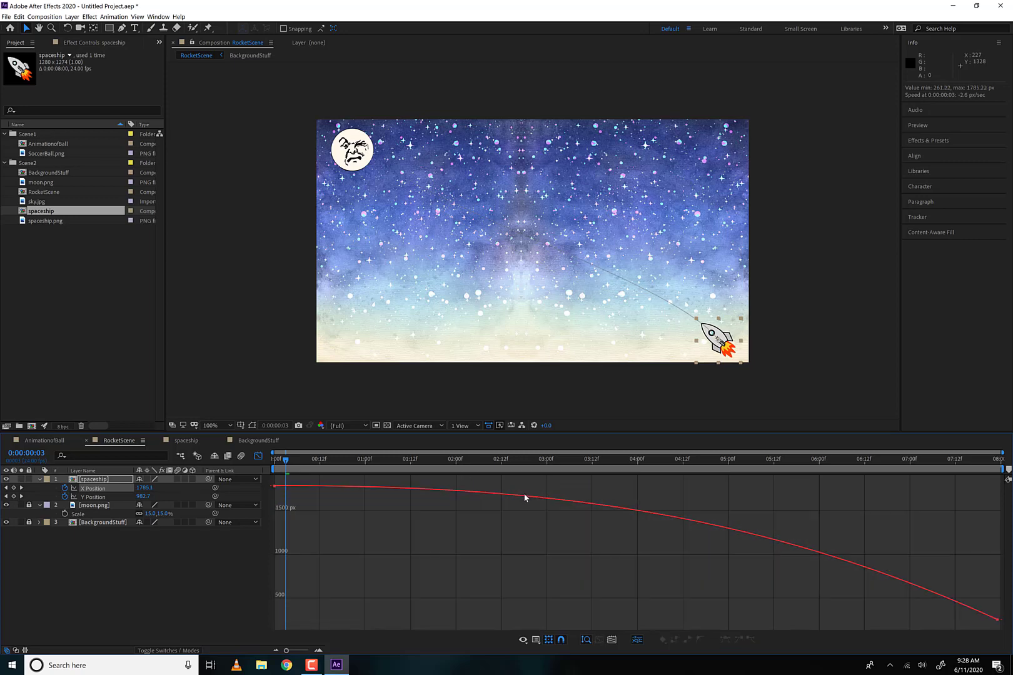
{"action": "left_click", "coordinate": [275, 486]}
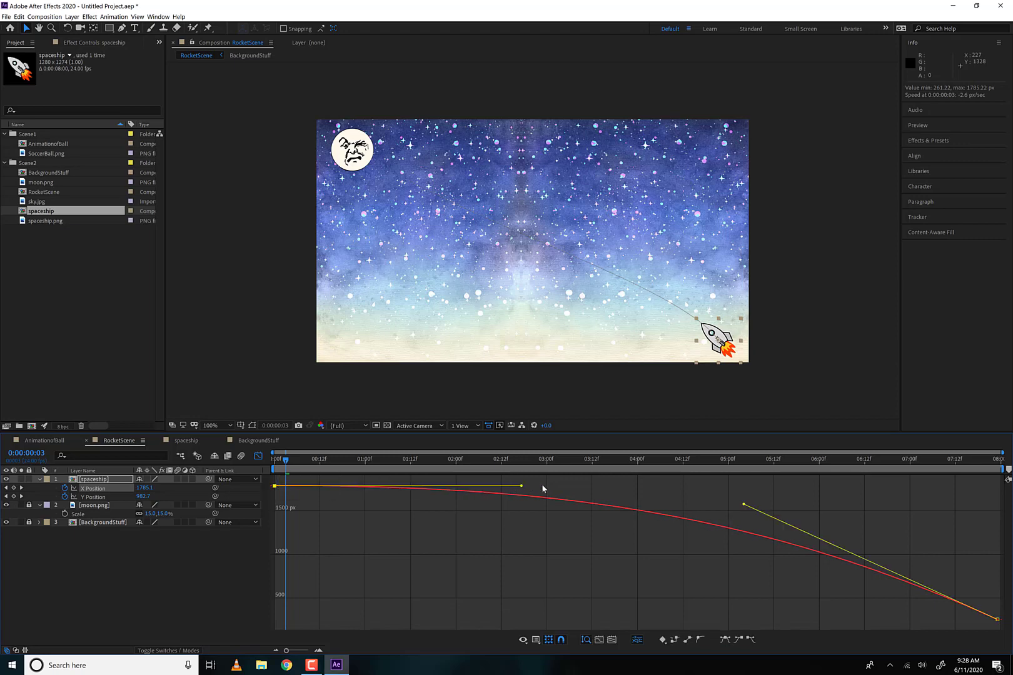
{"action": "left_click_drag", "start_coordinate": [542, 488], "coordinate": [477, 486]}
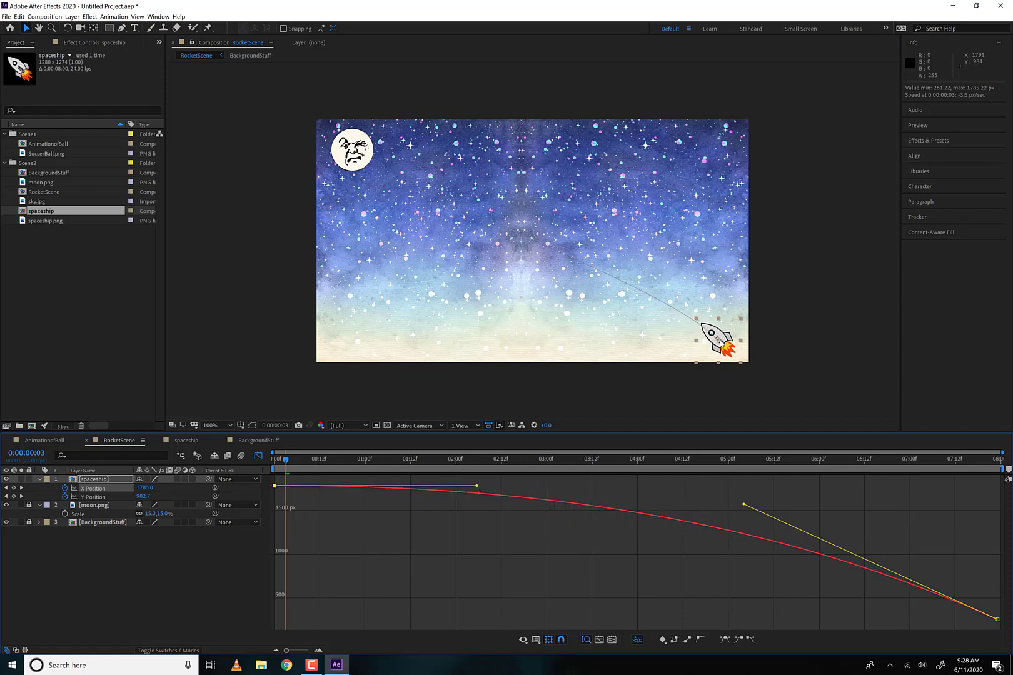
- Return to the layer bar view and preview the spaceship's flight from the first frame
{"action": "left_click", "coordinate": [258, 456]}
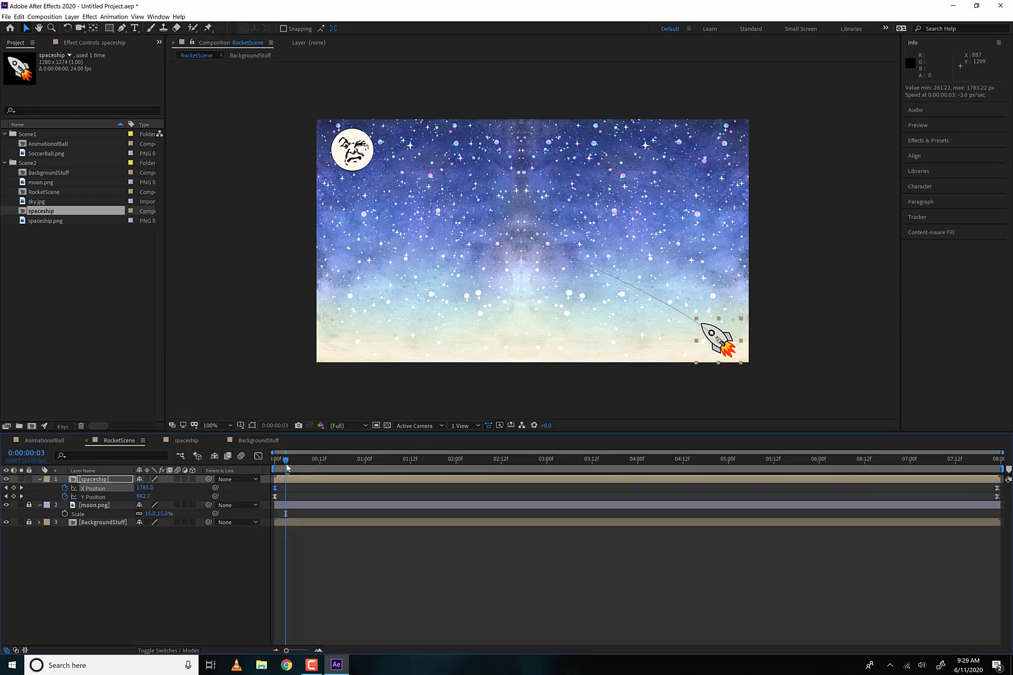
{"action": "key", "text": "Home"}
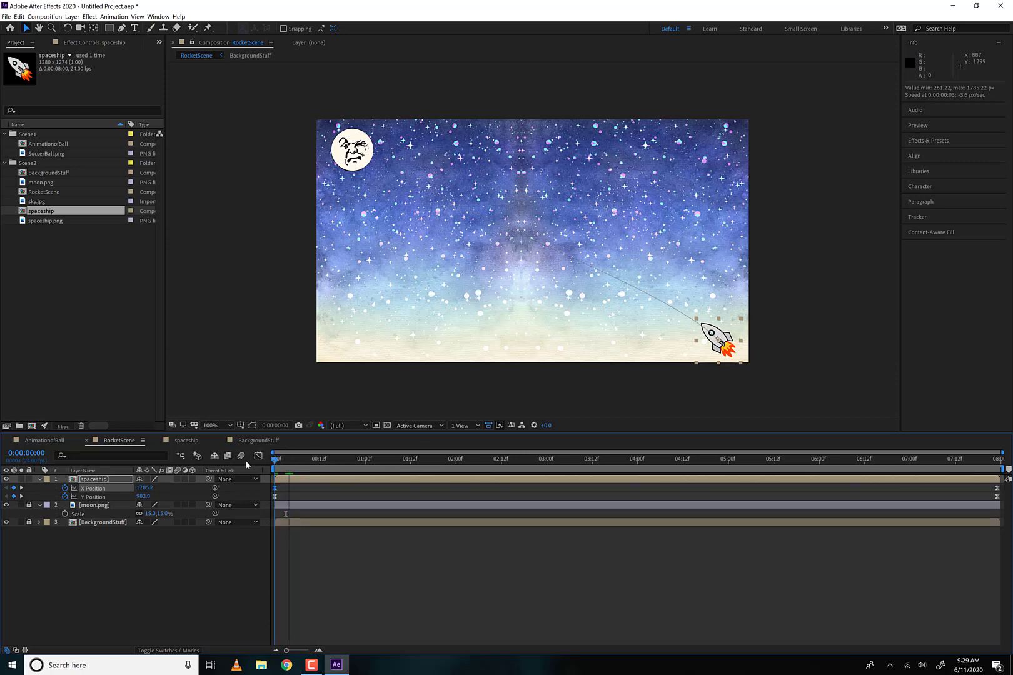
{"action": "key", "text": "space"}
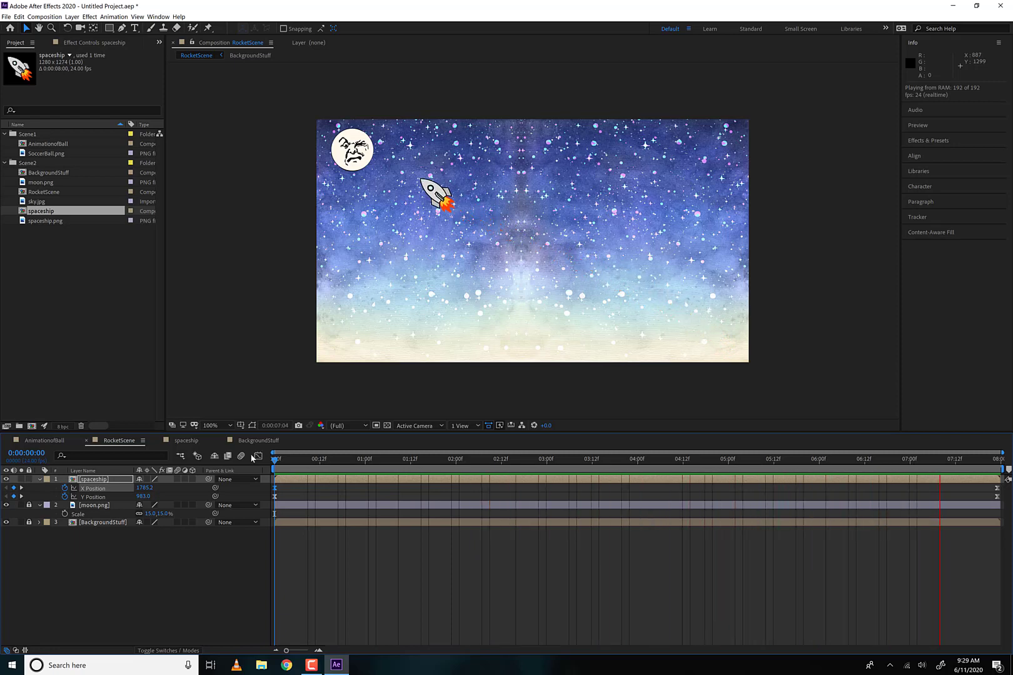
{"action": "key", "text": "space"}
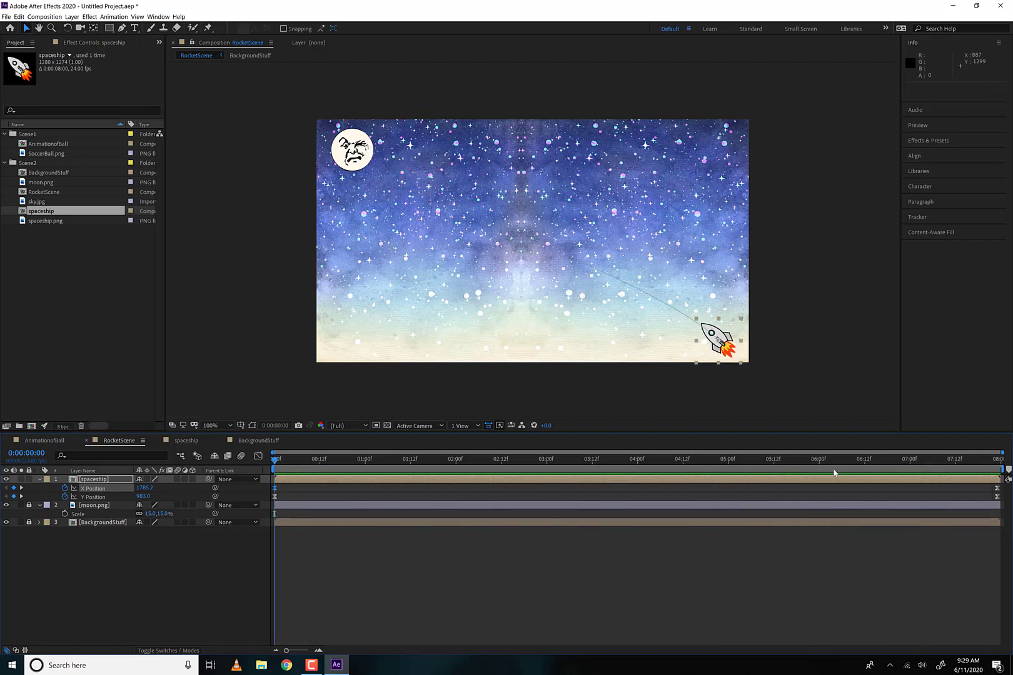
- Move the spaceship's last X and Y Position keyframes earlier to just past 5 seconds, and preview the faster flight from the start
{"action": "left_click", "coordinate": [834, 469]}
{"action": "left_click_drag", "start_coordinate": [991, 486], "coordinate": [746, 505]}
{"action": "left_click_drag", "start_coordinate": [747, 460], "coordinate": [275, 464]}
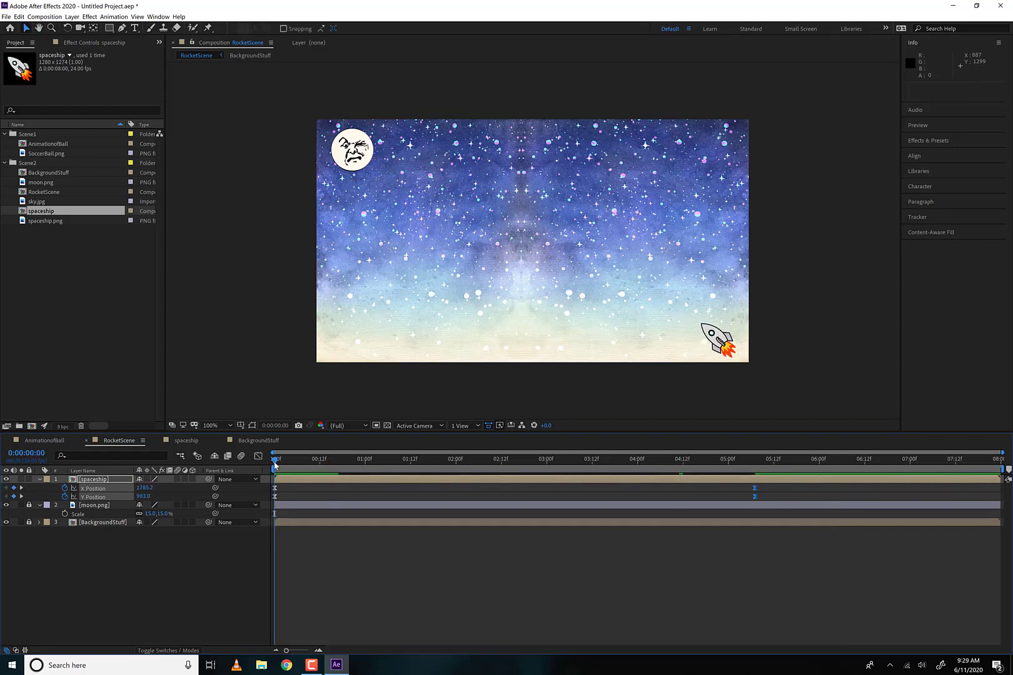
{"action": "key", "text": "space"}
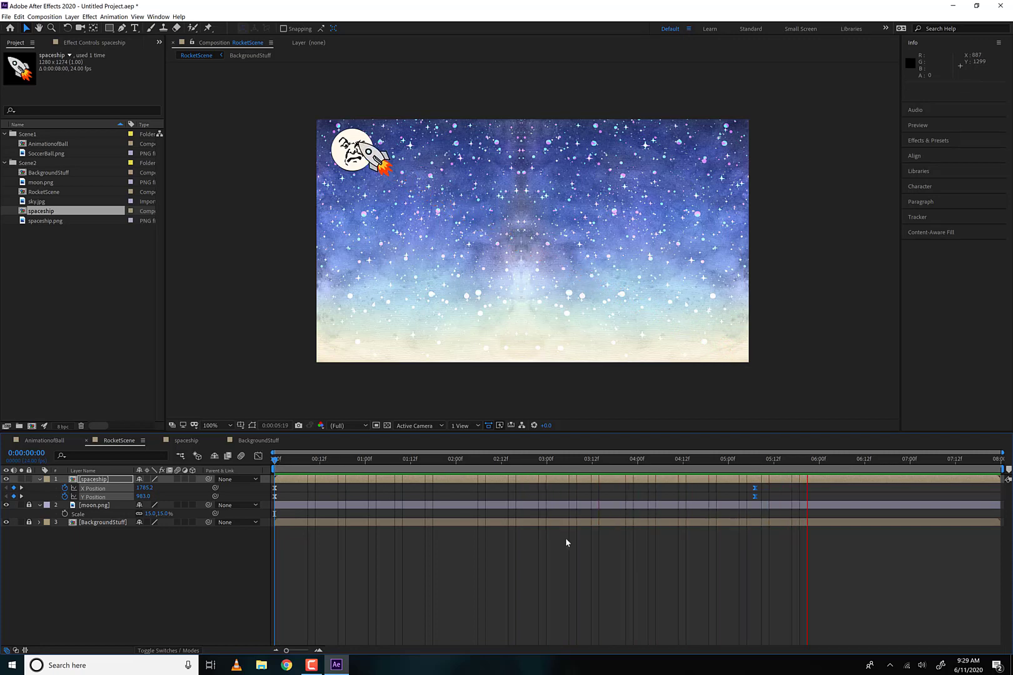
{"action": "key", "text": "space"}
- At 0:00:03:05, add intermediate X and Y Position keyframes by moving the spaceship closer to the moon at 669.4, 405.7
{"action": "left_click_drag", "start_coordinate": [605, 464], "coordinate": [566, 463]}
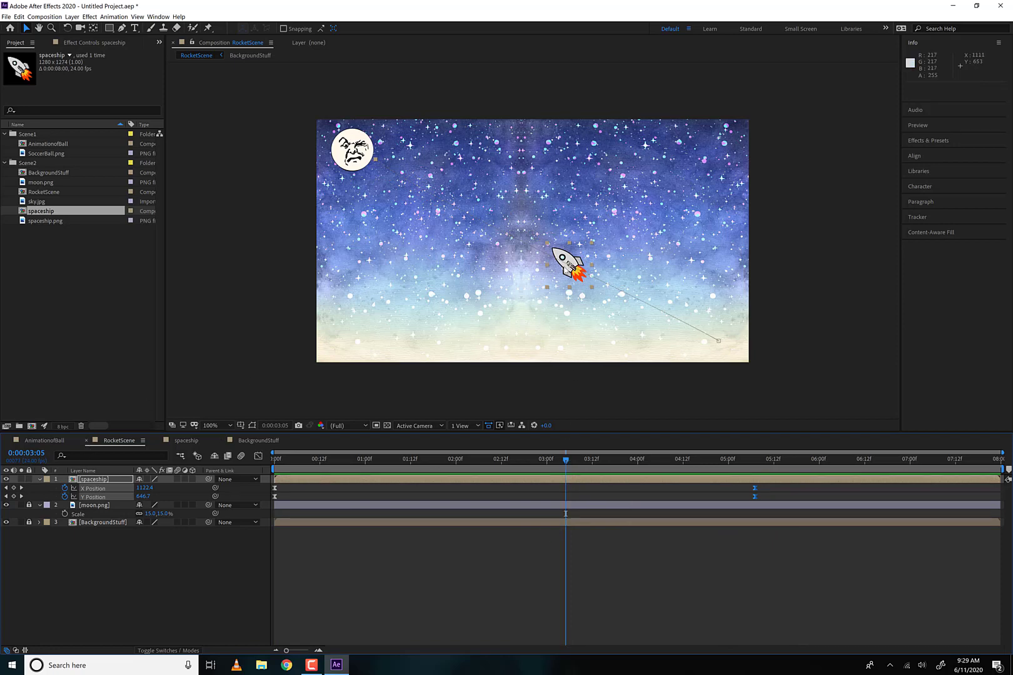
{"action": "left_click_drag", "start_coordinate": [567, 266], "coordinate": [446, 210]}
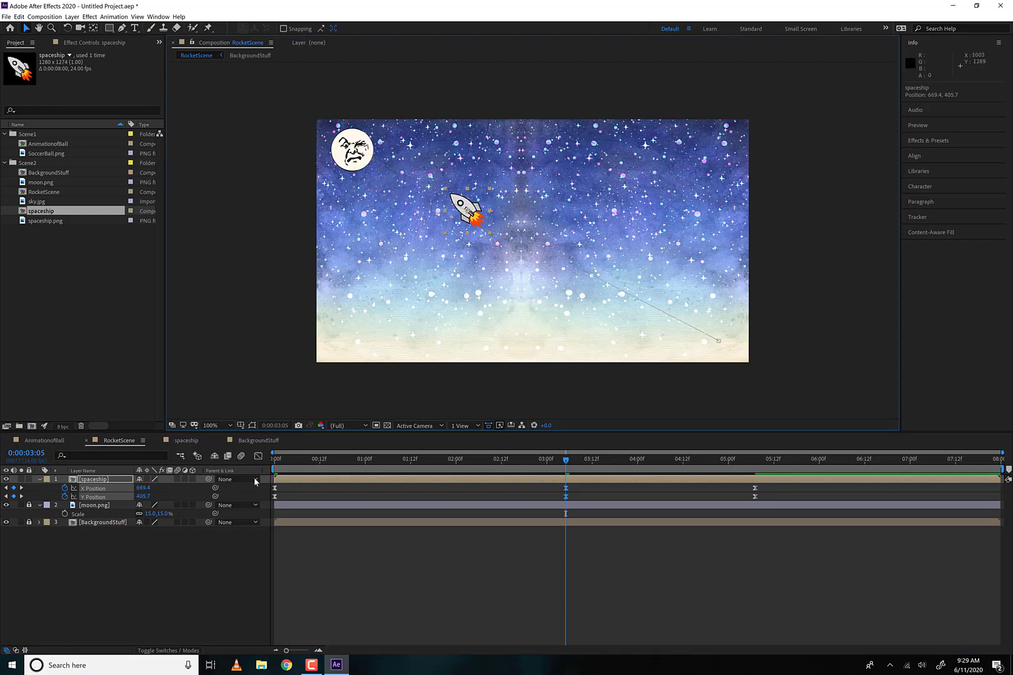
- In the Graph Editor, straighten the X Position curve between the middle and last keyframes using their handles, and start a preview
{"action": "left_click", "coordinate": [259, 456]}
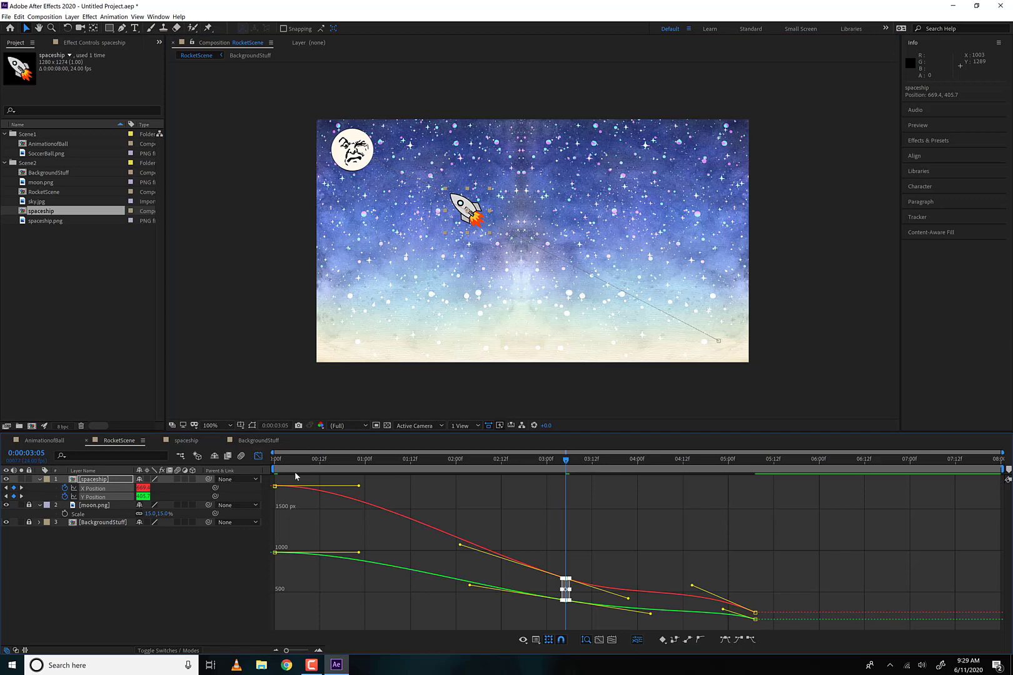
{"action": "left_click", "coordinate": [593, 565]}
{"action": "left_click_drag", "start_coordinate": [564, 594], "coordinate": [585, 614]}
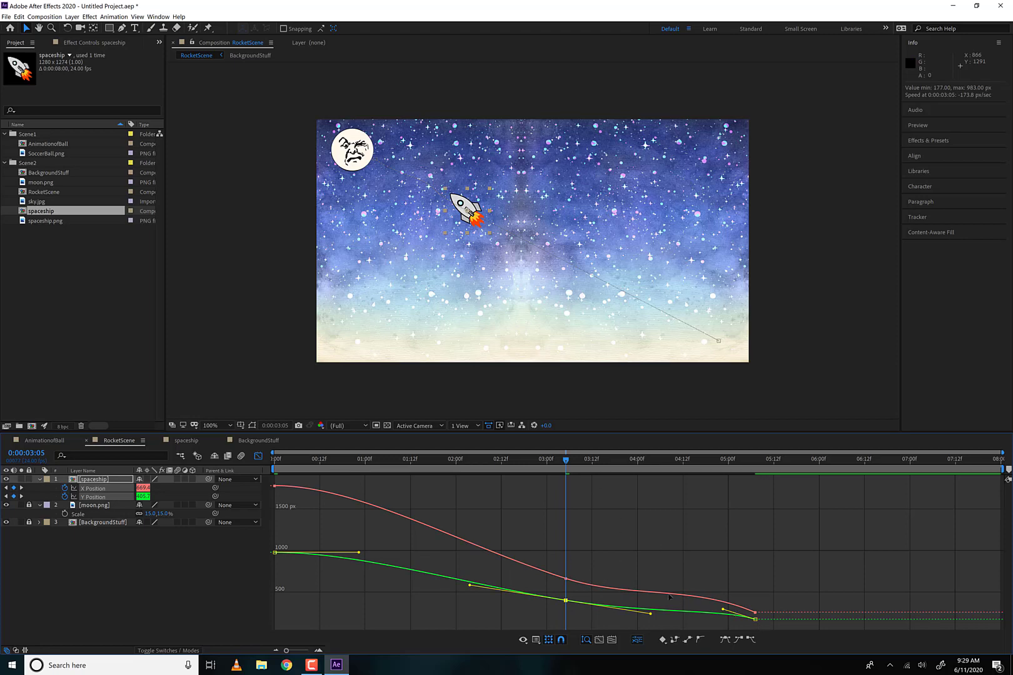
{"action": "left_click", "coordinate": [755, 613]}
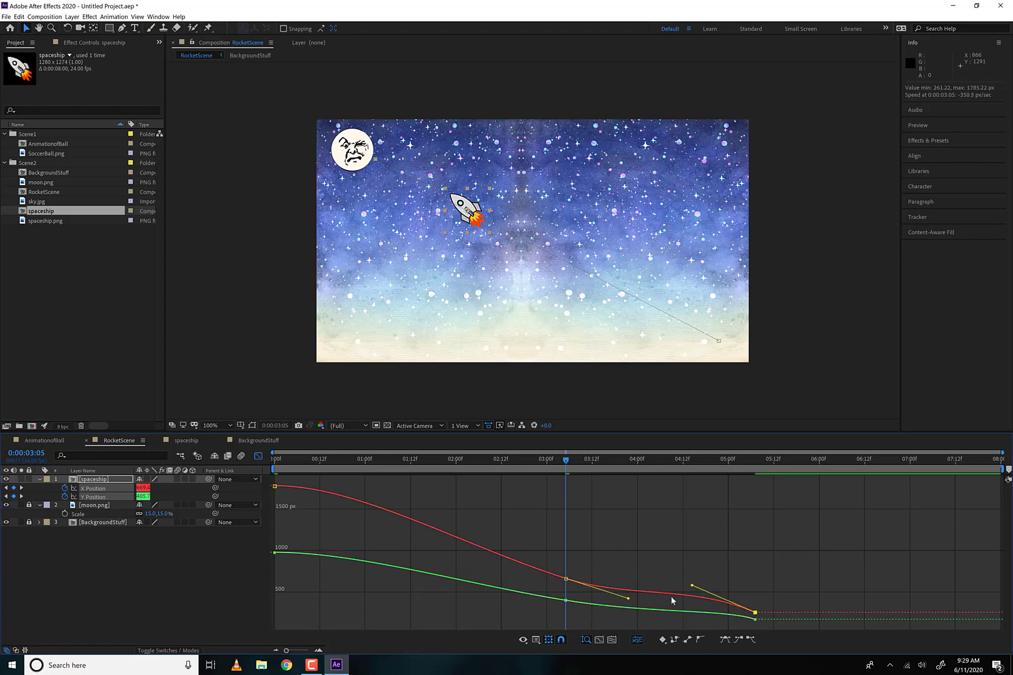
{"action": "left_click_drag", "start_coordinate": [691, 587], "coordinate": [630, 595]}
{"action": "key", "text": "space"}
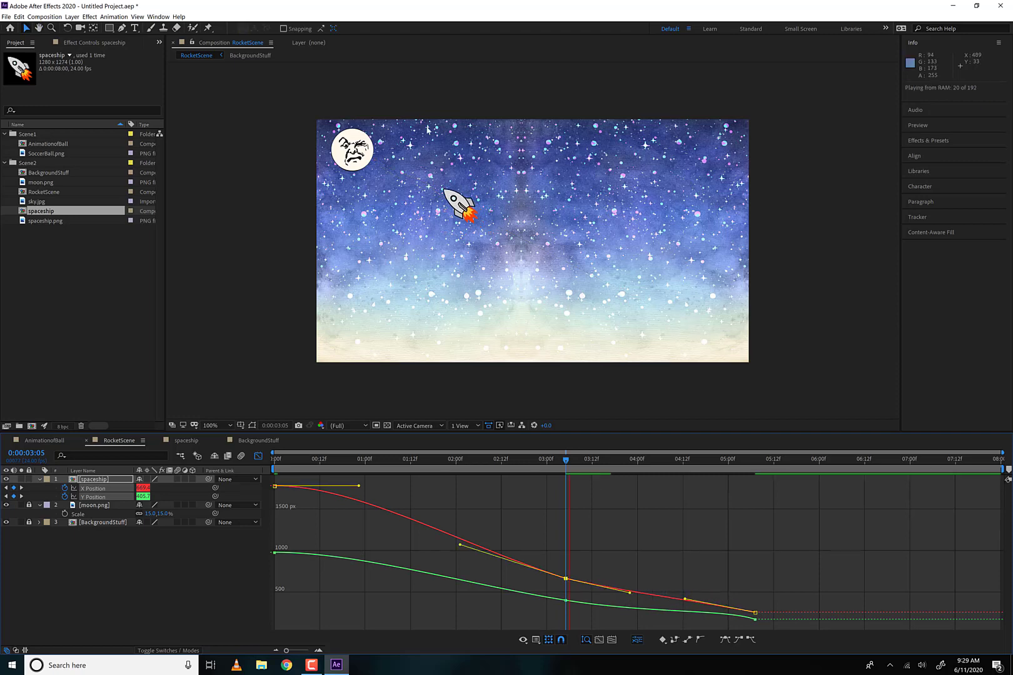
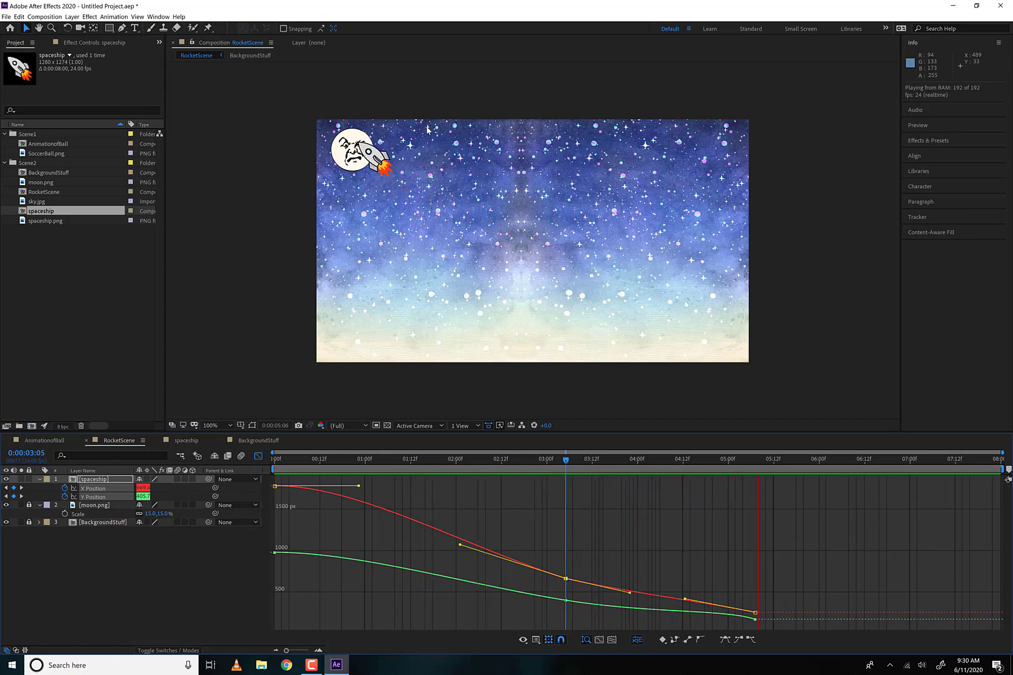
- Stop the preview, return to the layer bar view, and collapse the spaceship layer's properties
{"action": "key", "text": "space"}
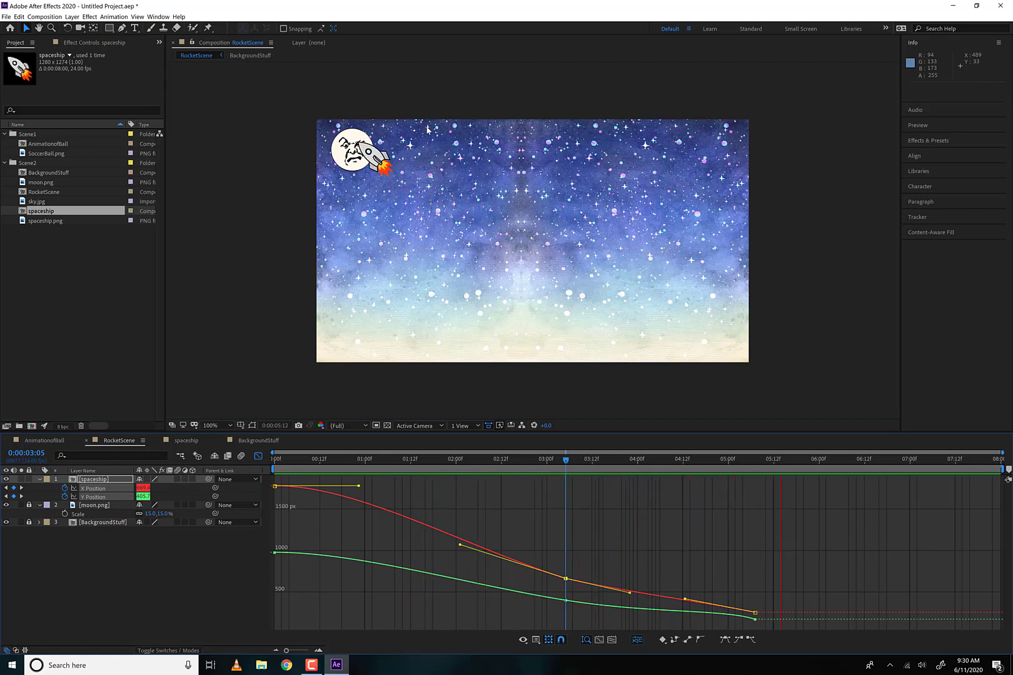
{"action": "left_click", "coordinate": [259, 456]}
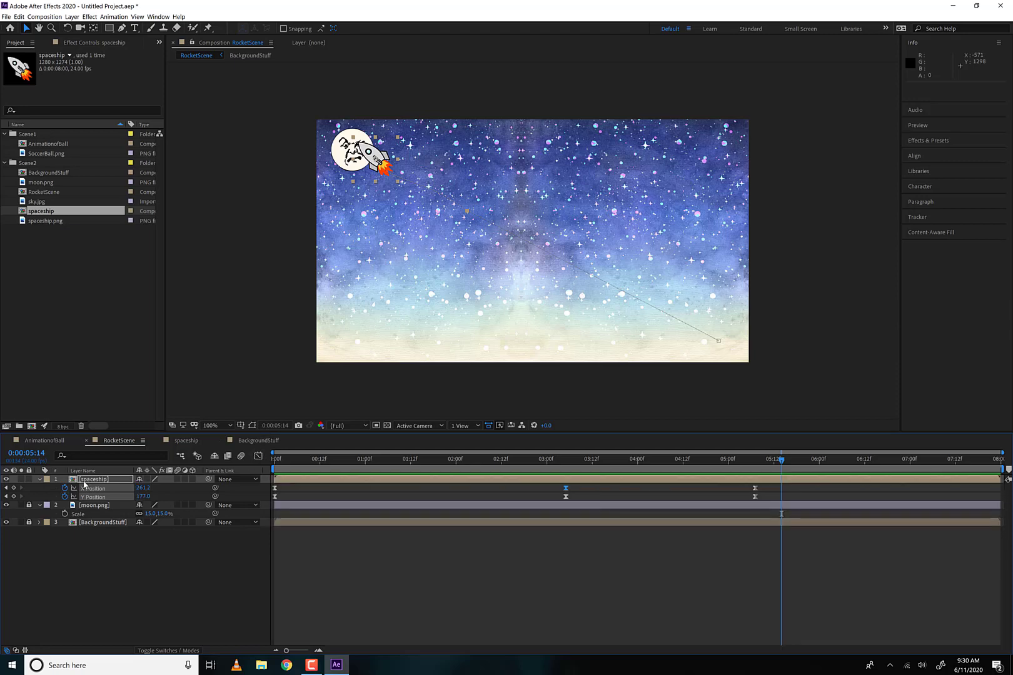
{"action": "left_click", "coordinate": [85, 480]}
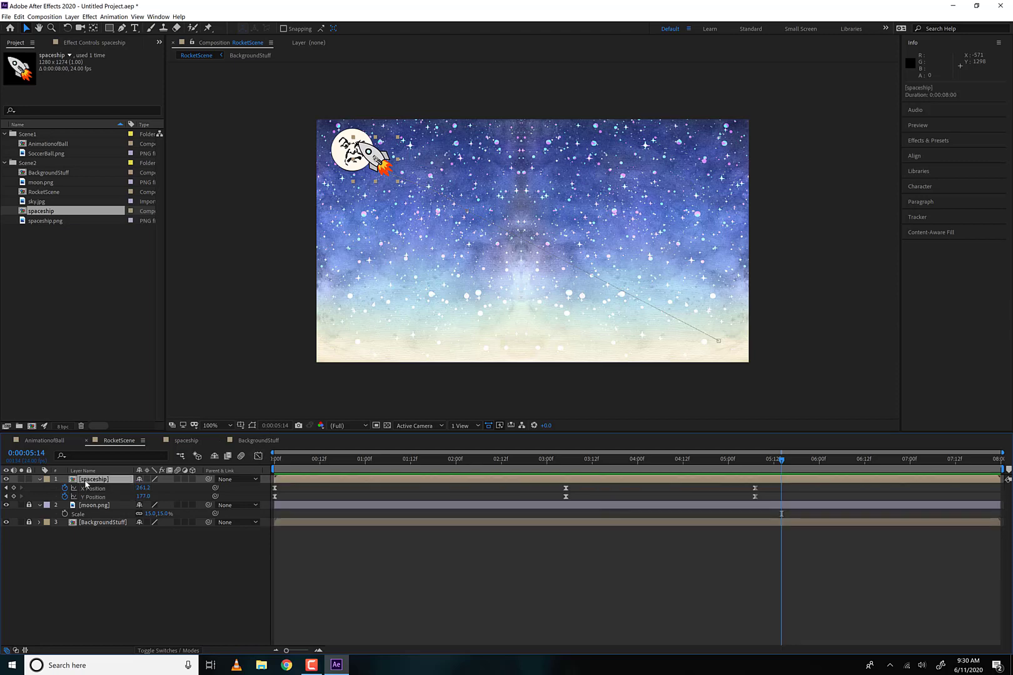
{"action": "left_click", "coordinate": [40, 481]}
- Open the nested spaceship composition and move to its first frame
{"action": "double_click", "coordinate": [72, 479]}
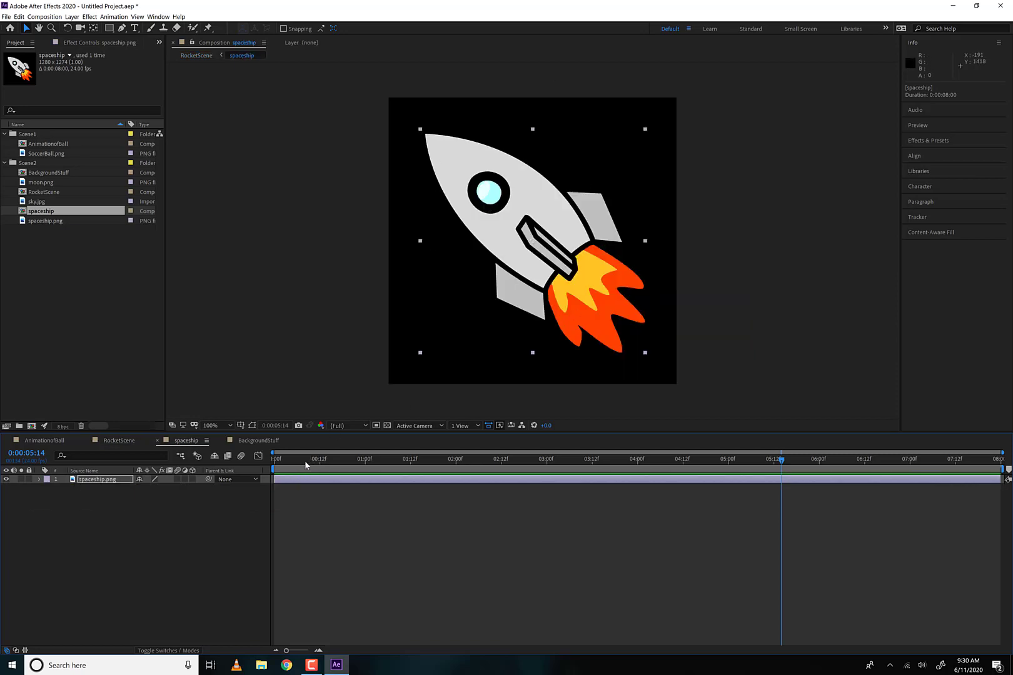
{"action": "left_click_drag", "start_coordinate": [306, 464], "coordinate": [219, 478]}
- Try moving the spaceship at the first frame of RocketScene, and undo the change
{"action": "left_click", "coordinate": [118, 442]}
{"action": "left_click_drag", "start_coordinate": [291, 468], "coordinate": [242, 464]}
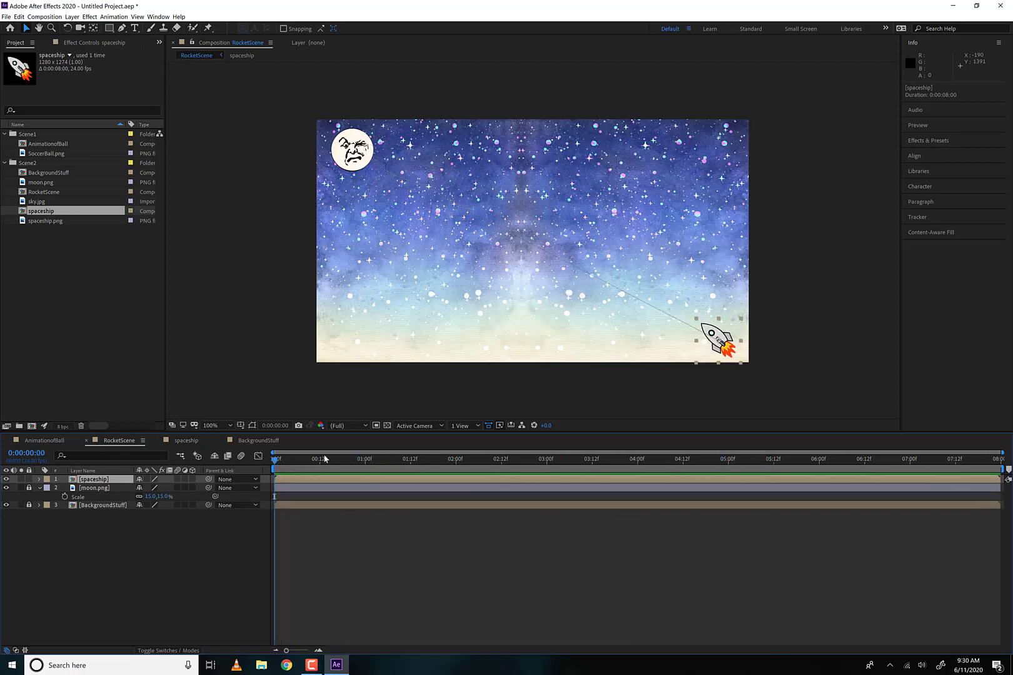
{"action": "left_click_drag", "start_coordinate": [740, 341], "coordinate": [593, 280]}
{"action": "key", "text": "ctrl+z"}
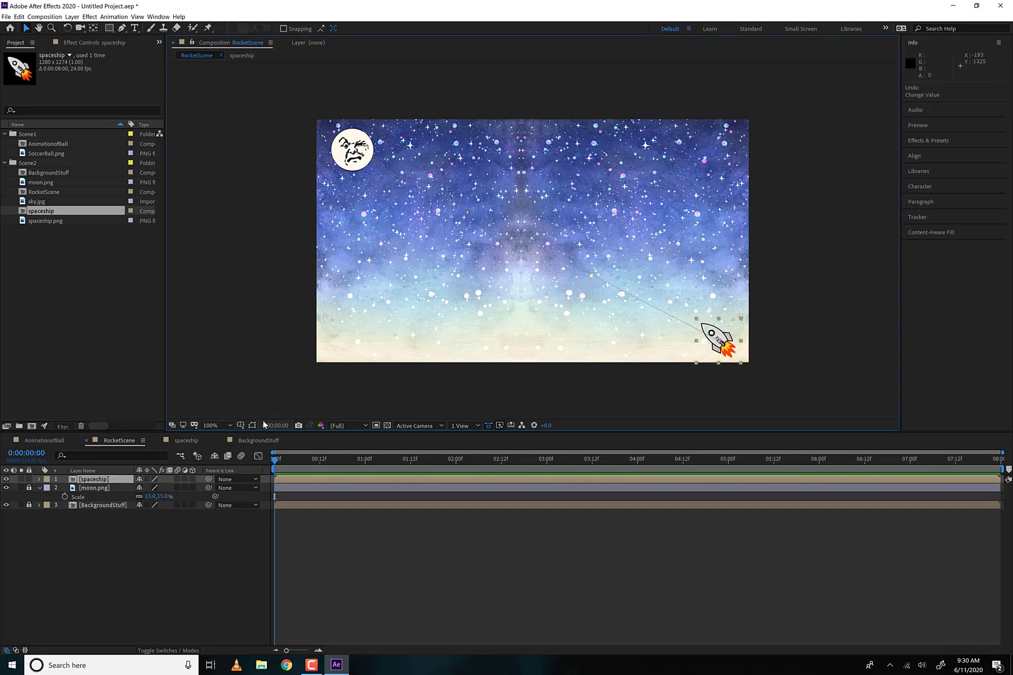
- In the spaceship composition, add Position keyframes to spaceship.png at the first frame and at 0:00:07:23
{"action": "left_click", "coordinate": [181, 442]}
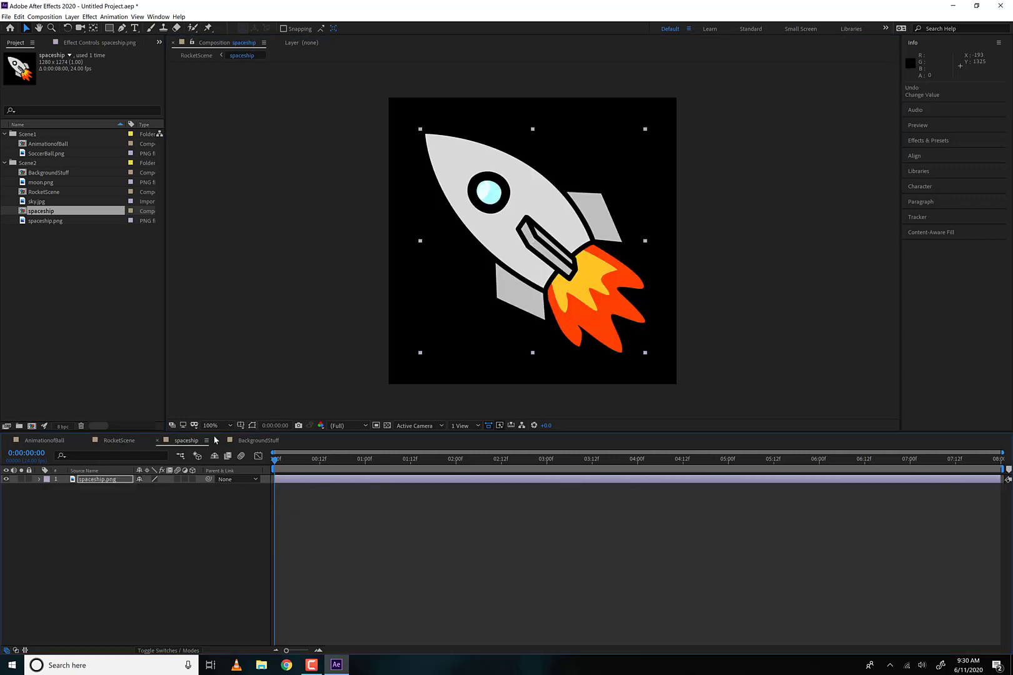
{"action": "left_click", "coordinate": [99, 479]}
{"action": "key", "text": "p"}
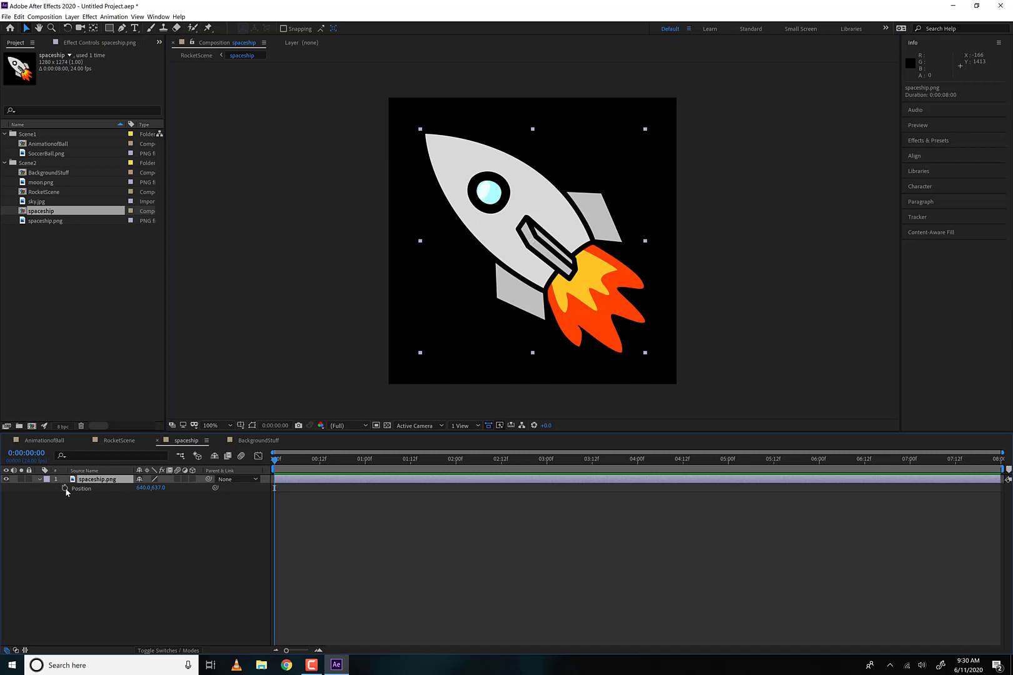
{"action": "left_click", "coordinate": [65, 488]}
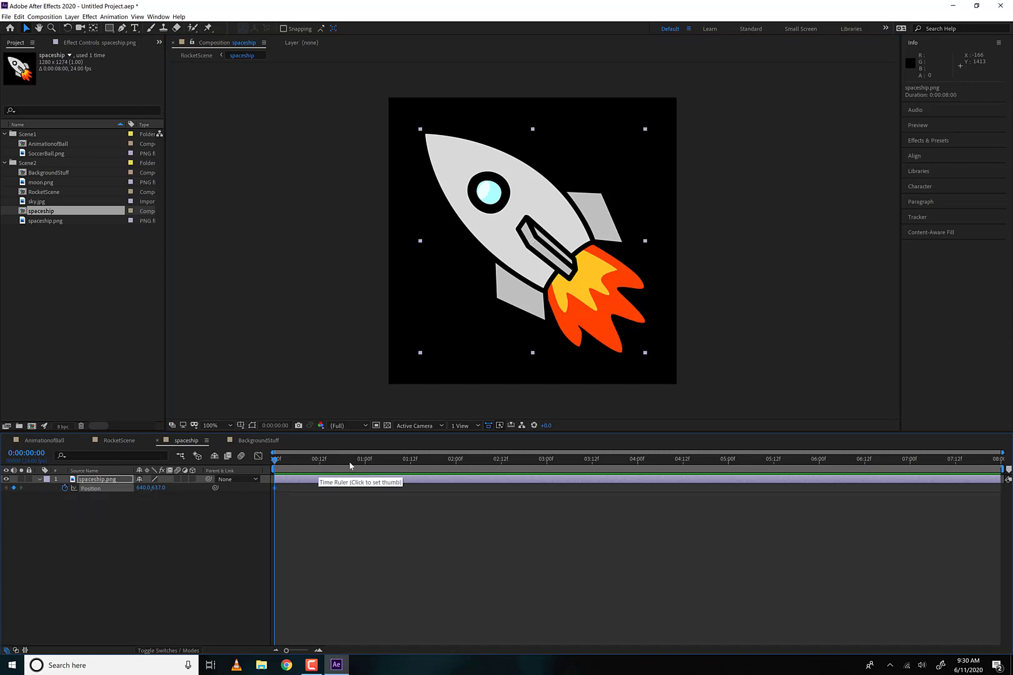
{"action": "left_click_drag", "start_coordinate": [350, 466], "coordinate": [997, 465]}
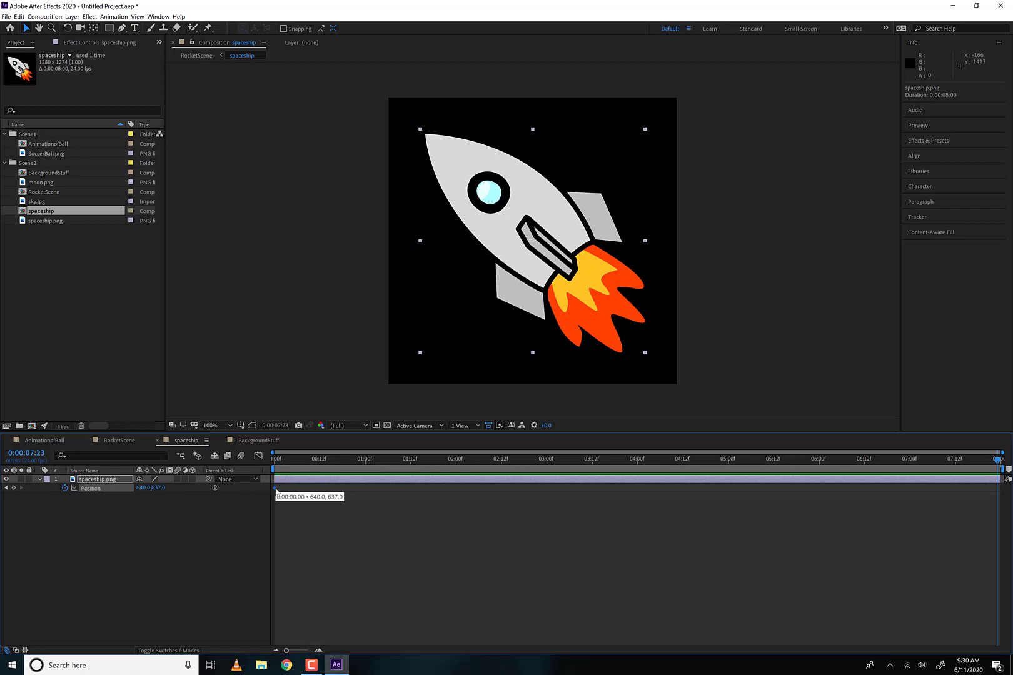
{"action": "left_click", "coordinate": [13, 488]}
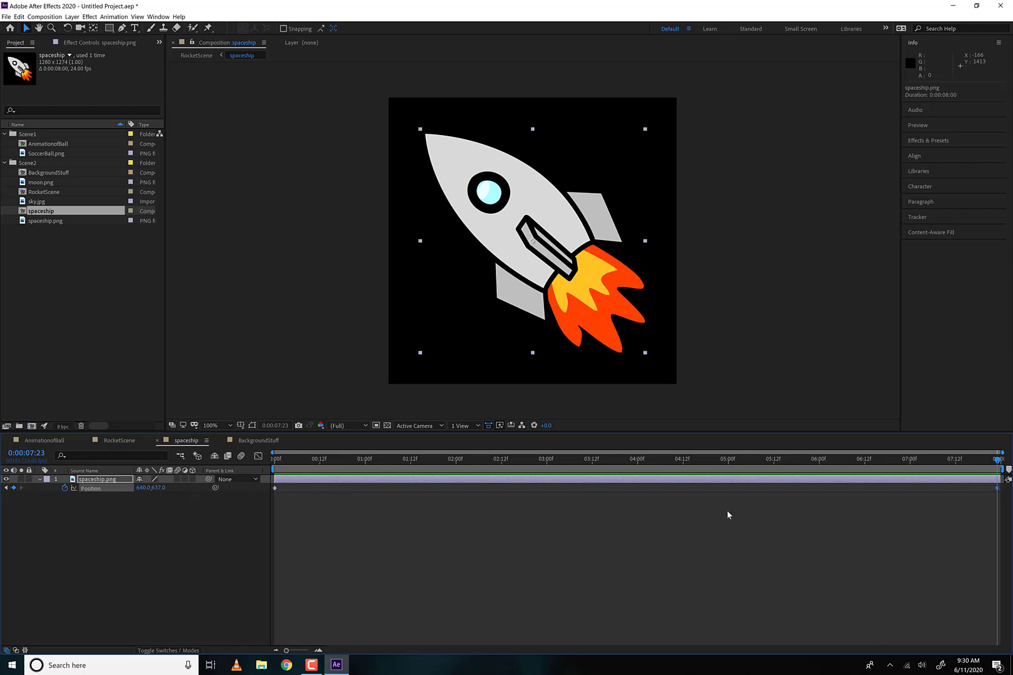
- Apply the Wiggler to both Position keyframes with Jagged noise, a frequency of 29 per second and a magnitude of 20
{"action": "left_click_drag", "start_coordinate": [1000, 487], "coordinate": [224, 531]}
{"action": "left_click", "coordinate": [158, 17]}
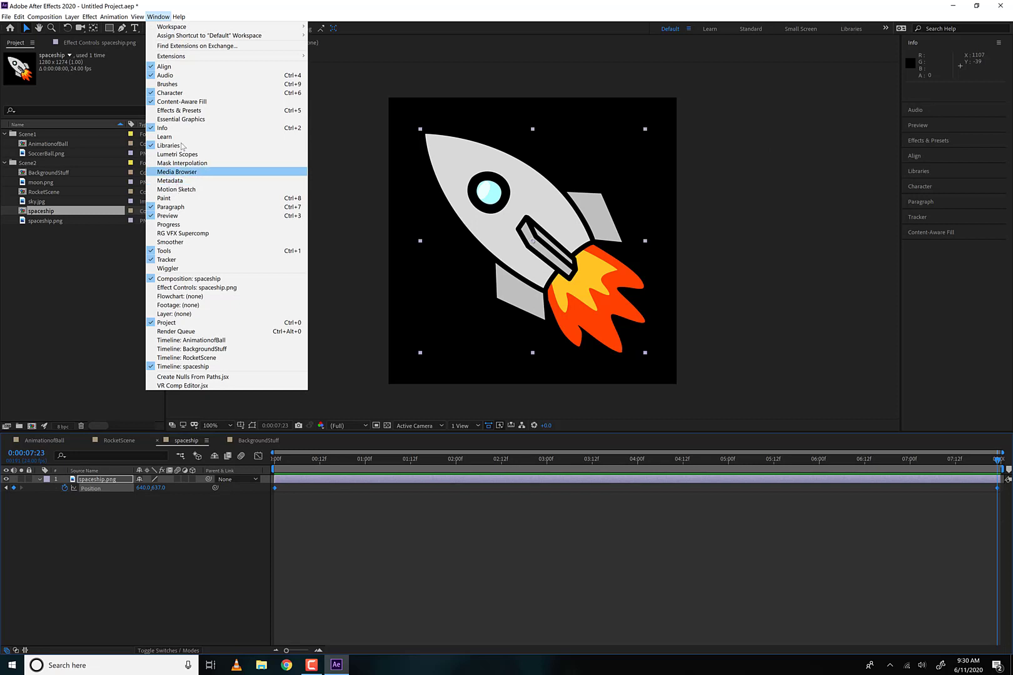
{"action": "left_click", "coordinate": [157, 17]}
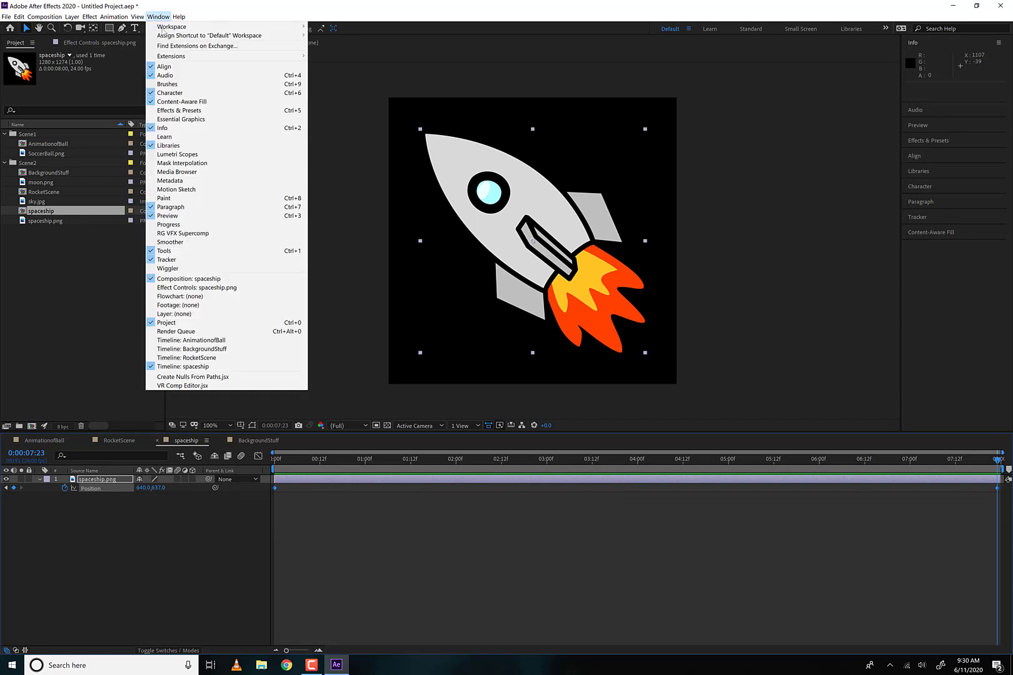
{"action": "left_click", "coordinate": [179, 269]}
{"action": "left_click", "coordinate": [966, 224]}
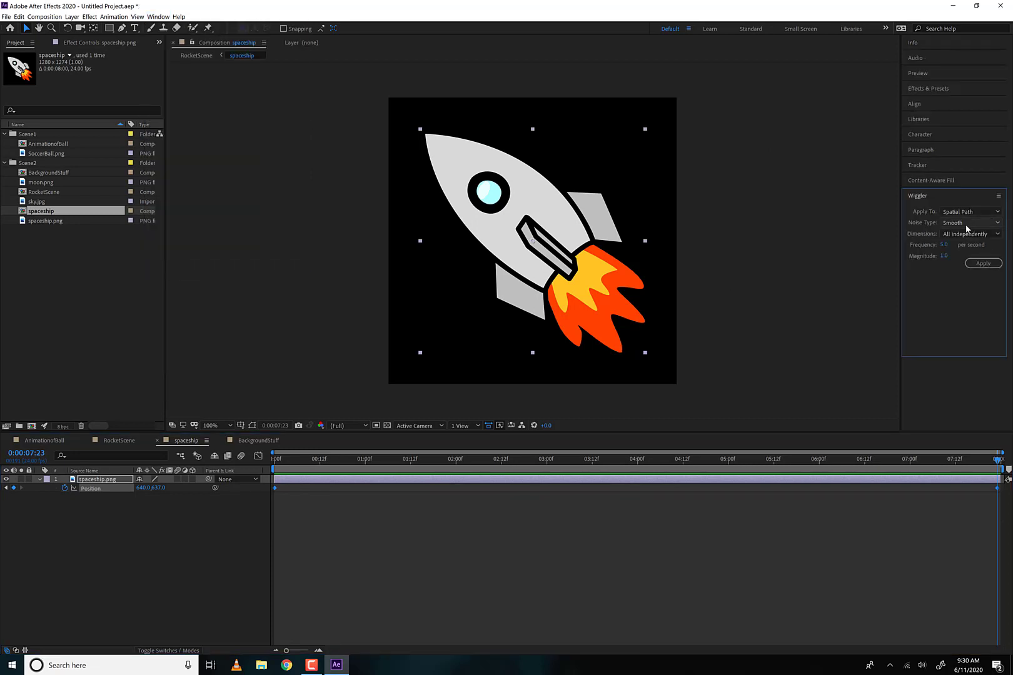
{"action": "left_click", "coordinate": [959, 245]}
{"action": "left_click", "coordinate": [983, 263]}
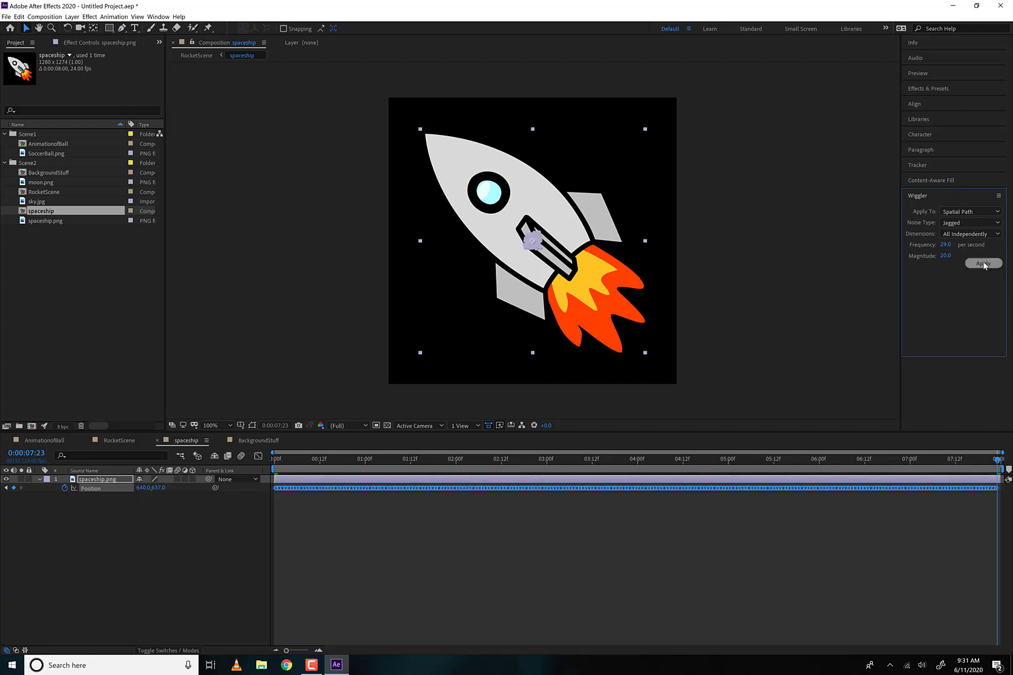
- Preview the shaking rocket in the spaceship composition and in RocketScene
{"action": "key", "text": "space"}
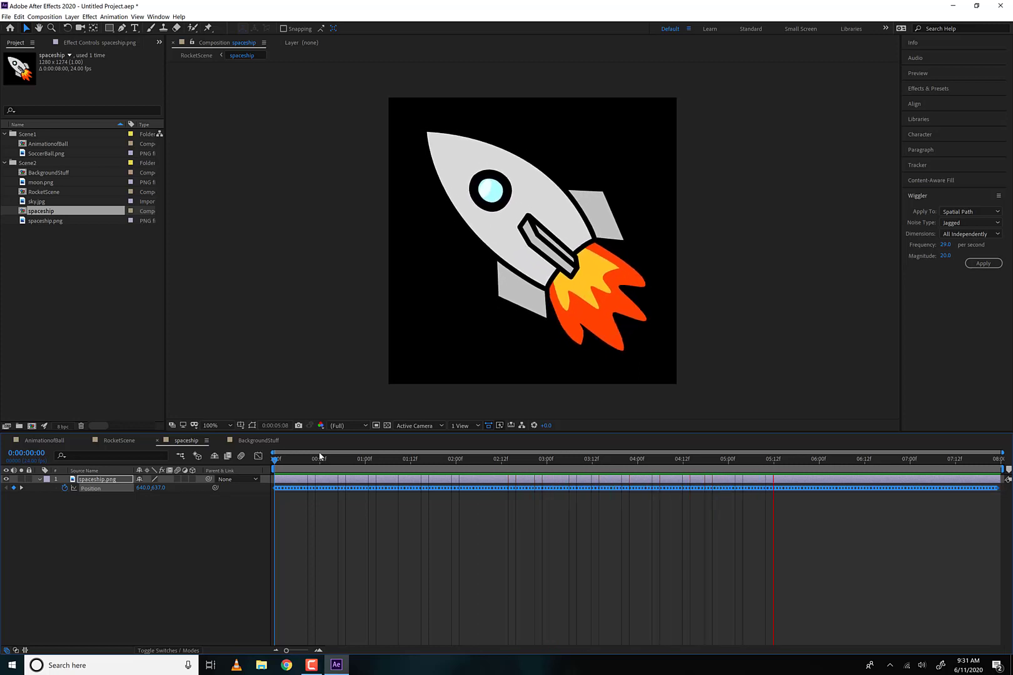
{"action": "key", "text": "space"}
{"action": "left_click", "coordinate": [119, 440]}
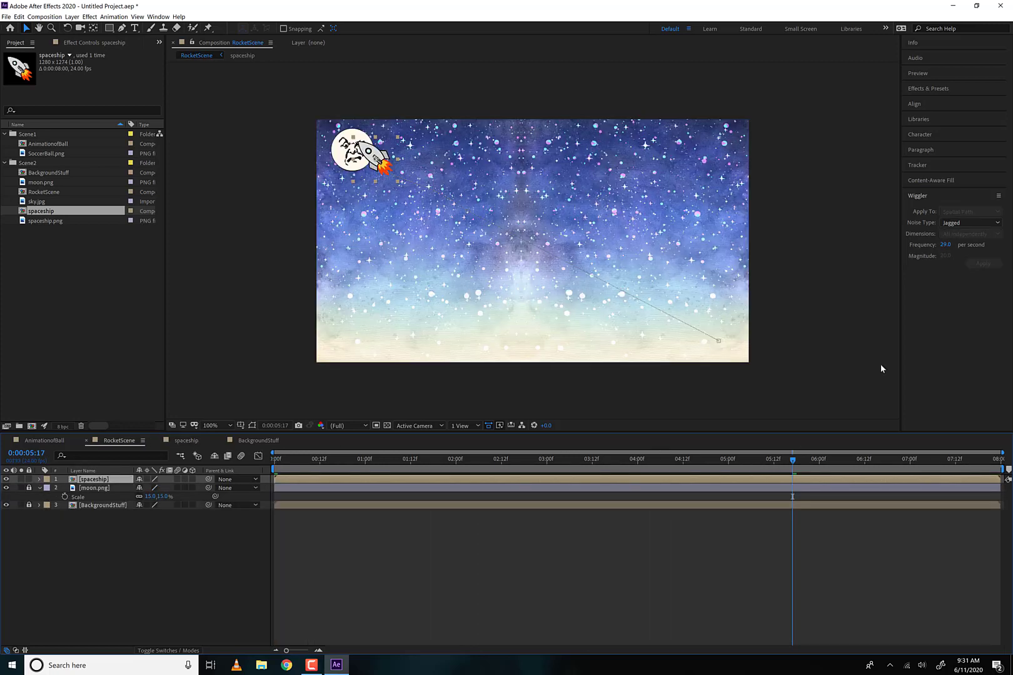
{"action": "key", "text": "space"}
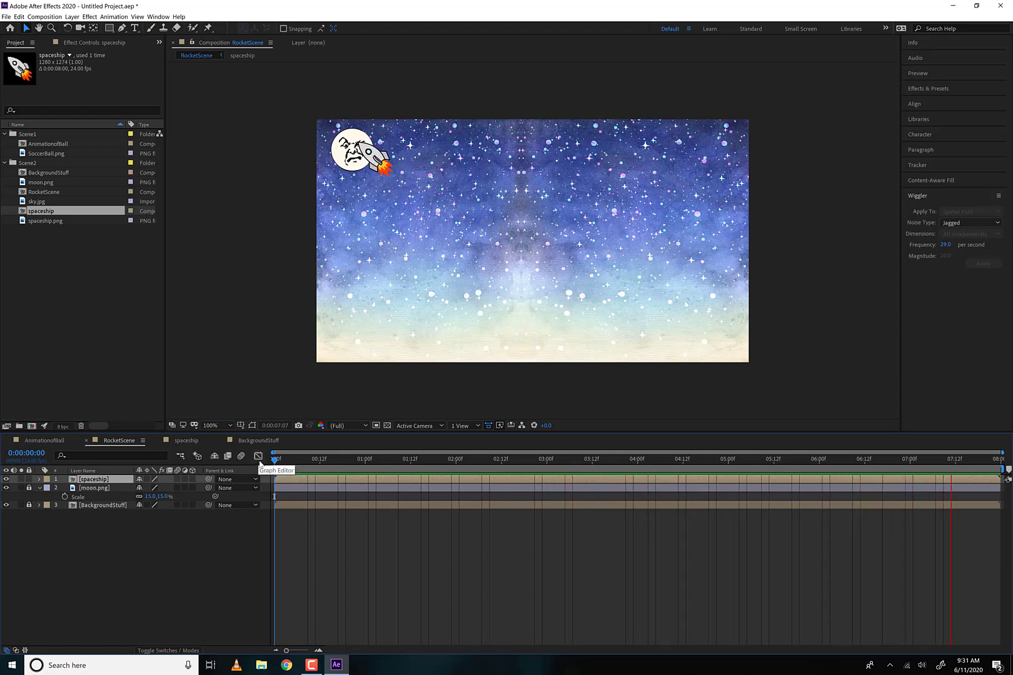
- Enable motion blur for RocketScene and its spaceship layer, and preview the flight
{"action": "left_click", "coordinate": [241, 456]}
{"action": "left_click", "coordinate": [178, 479]}
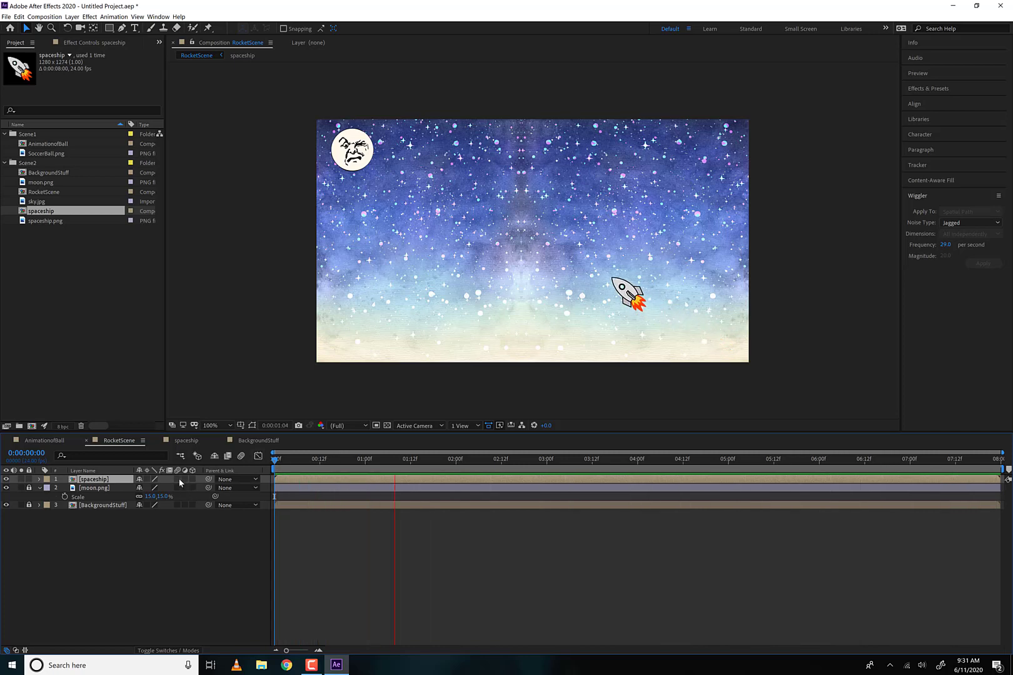
{"action": "key", "text": "space"}
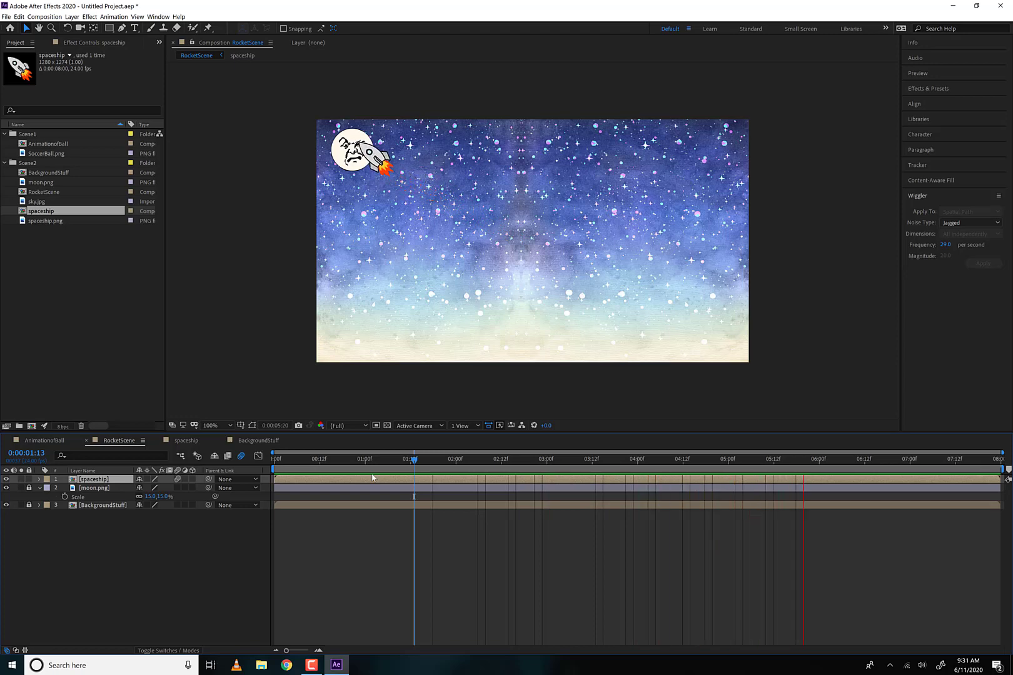
{"action": "key", "text": "space"}
- Select both sky.jpg layers in the BackgroundStuff composition, and go back to RocketScene
{"action": "left_click", "coordinate": [108, 503]}
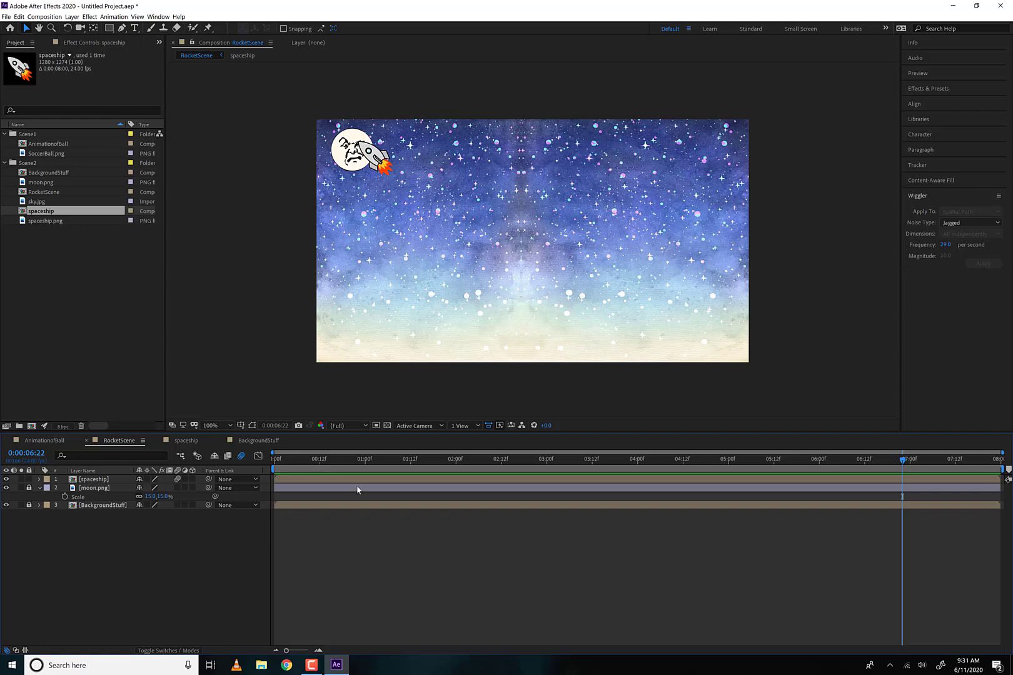
{"action": "left_click", "coordinate": [258, 440]}
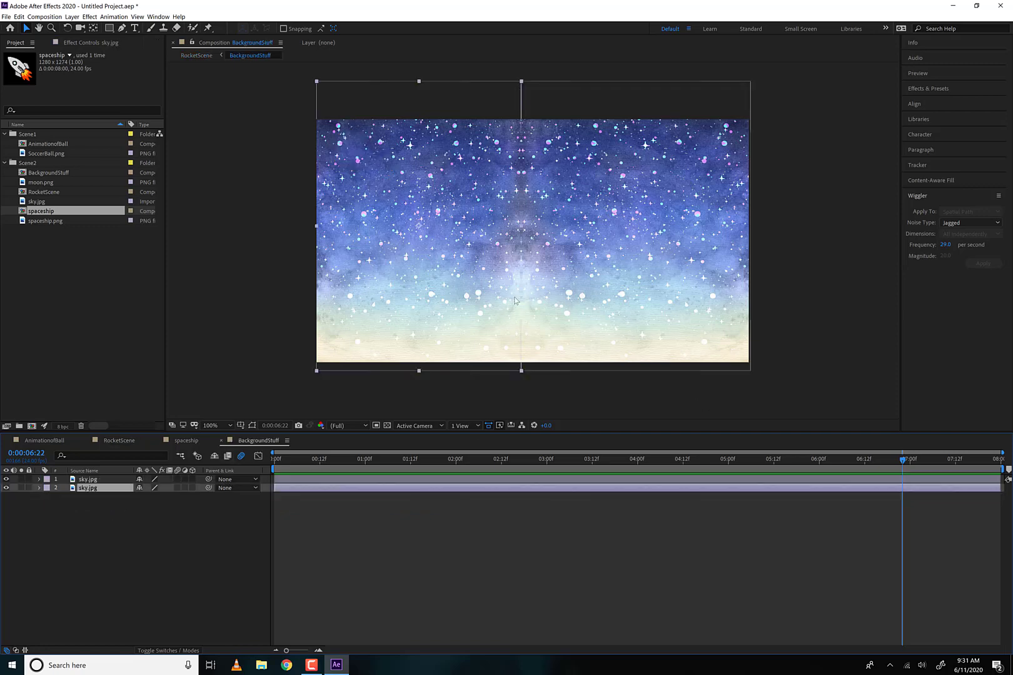
{"action": "left_click_drag", "start_coordinate": [132, 532], "coordinate": [74, 478]}
{"action": "left_click", "coordinate": [119, 441]}
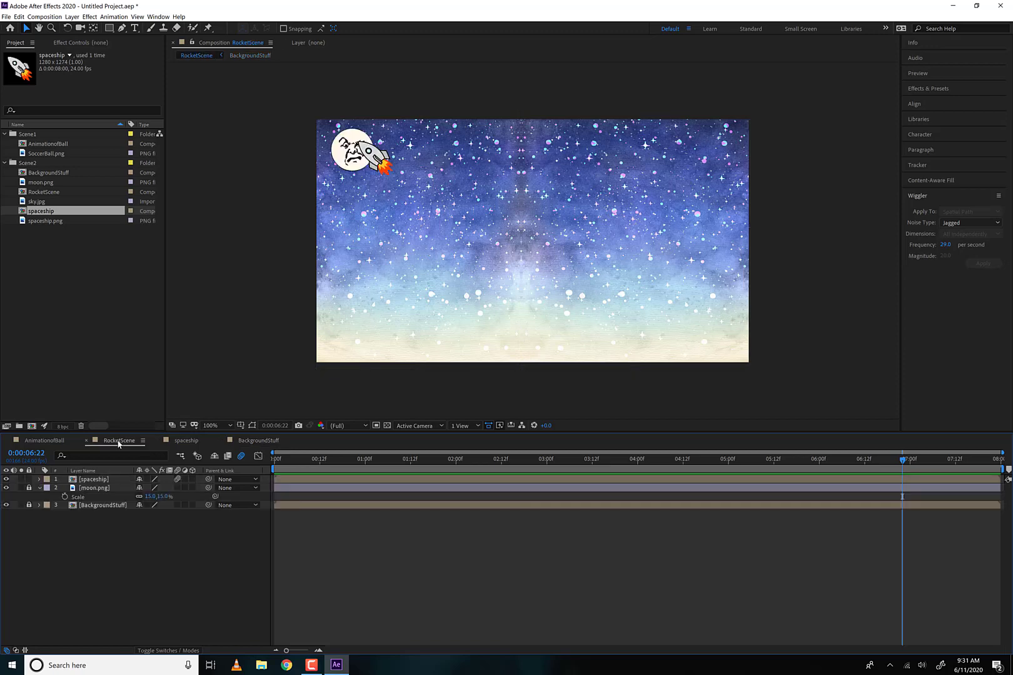
- Unlock the BackgroundStuff layer and apply a Hue/Saturation effect to it with Colorize enabled
{"action": "left_click", "coordinate": [29, 506]}
{"action": "left_click", "coordinate": [90, 17]}
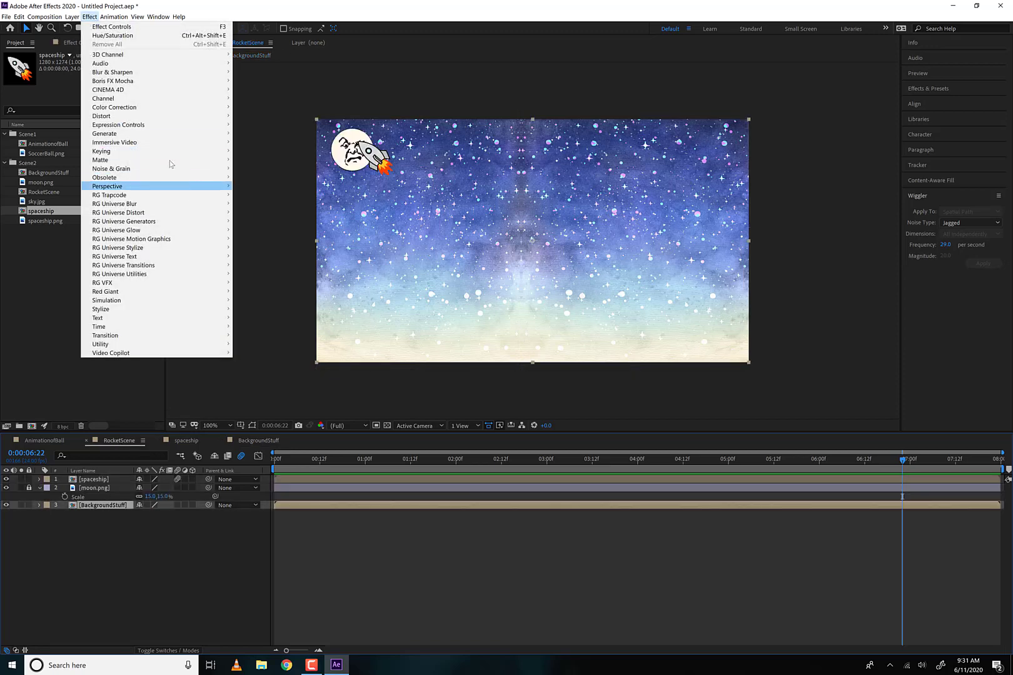
{"action": "mouse_move", "coordinate": [166, 108]}
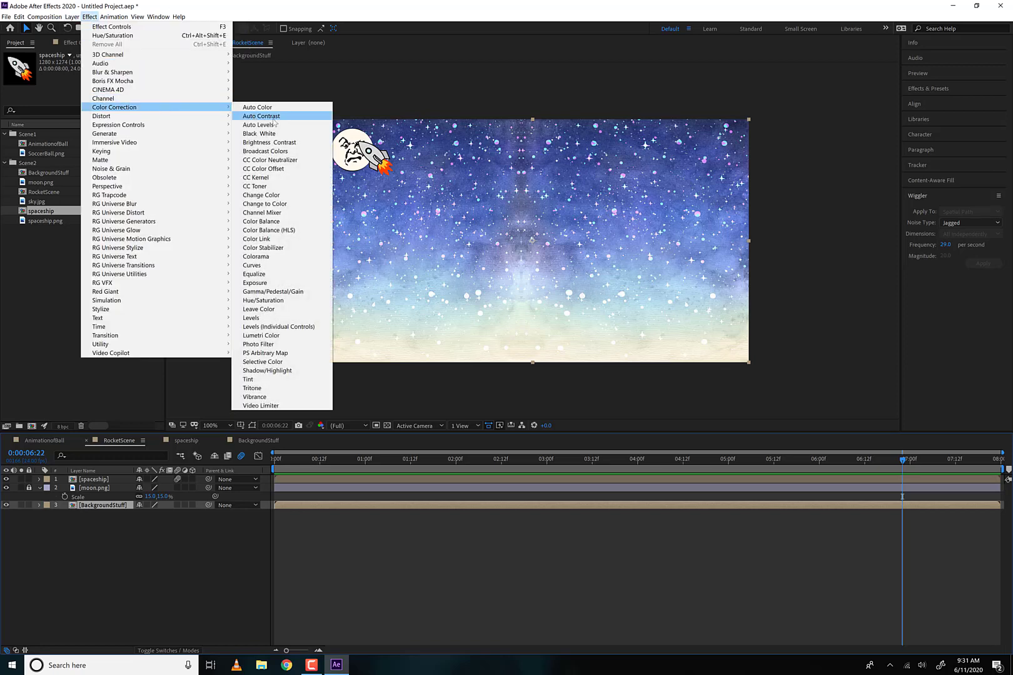
{"action": "left_click", "coordinate": [298, 301]}
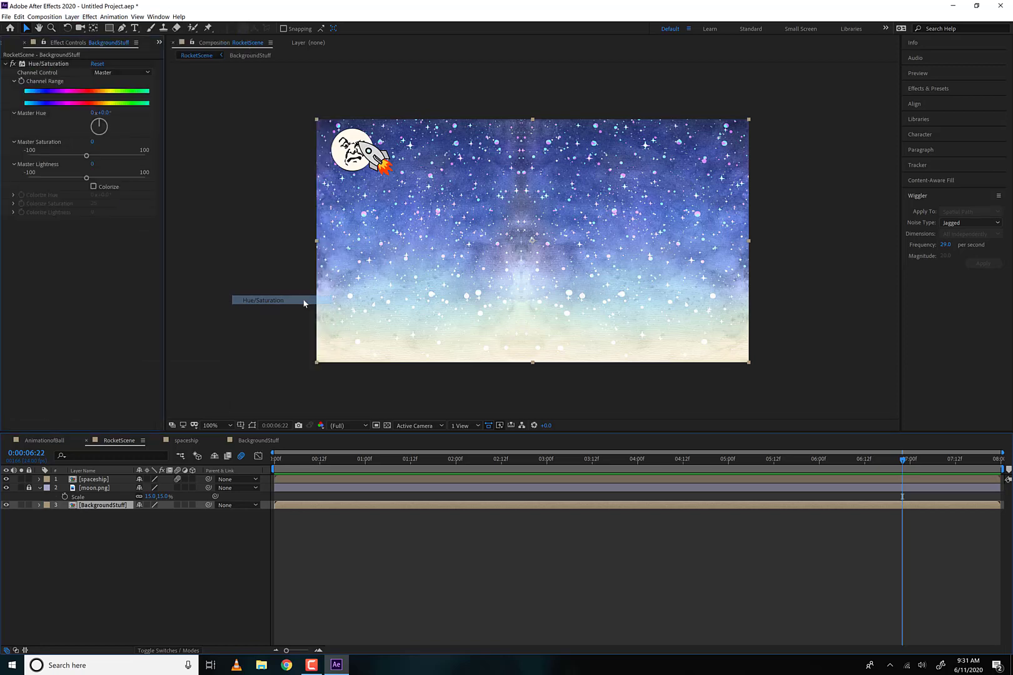
{"action": "left_click", "coordinate": [93, 186]}
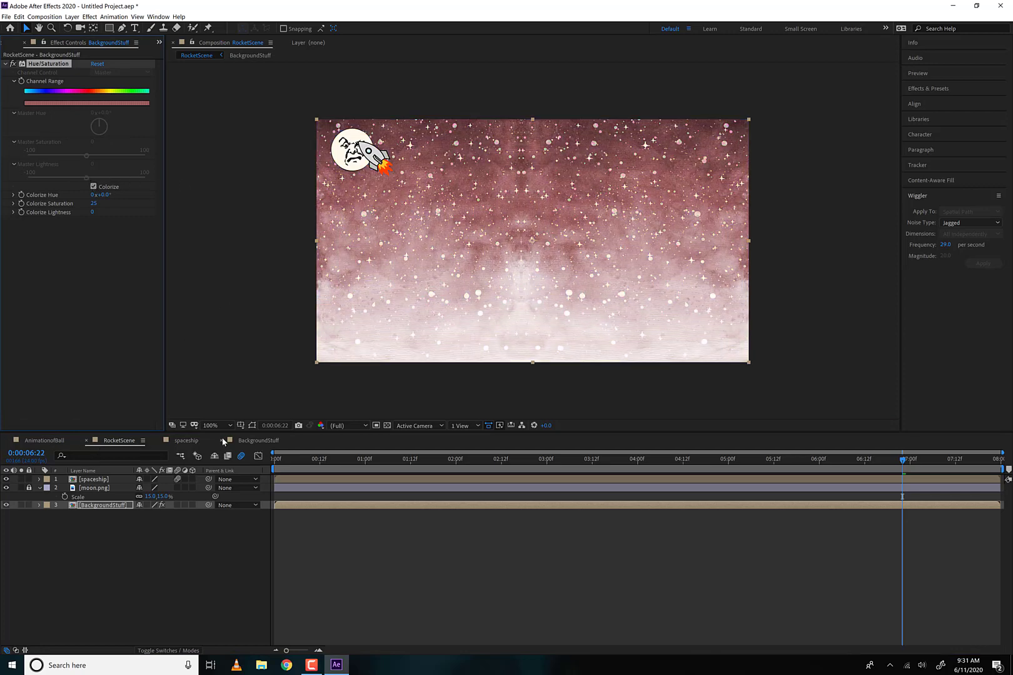
- Check the colorized ball in AnimationofBall, and preview RocketScene with its tinted background from the first frame
{"action": "left_click", "coordinate": [55, 441]}
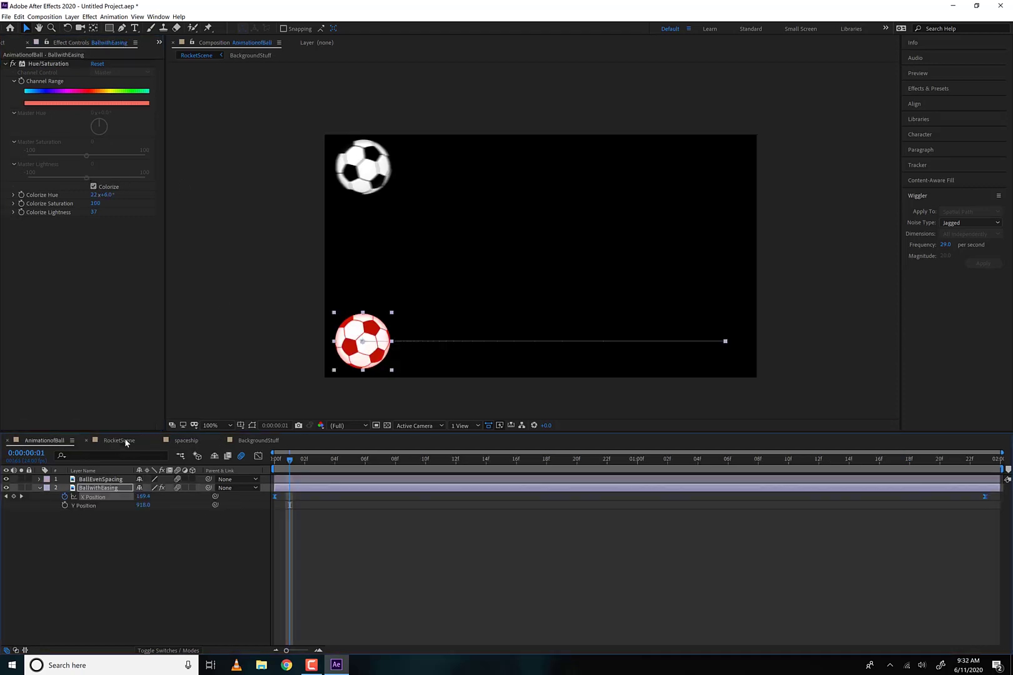
{"action": "left_click", "coordinate": [124, 440]}
{"action": "key", "text": "Home"}
{"action": "key", "text": "space"}
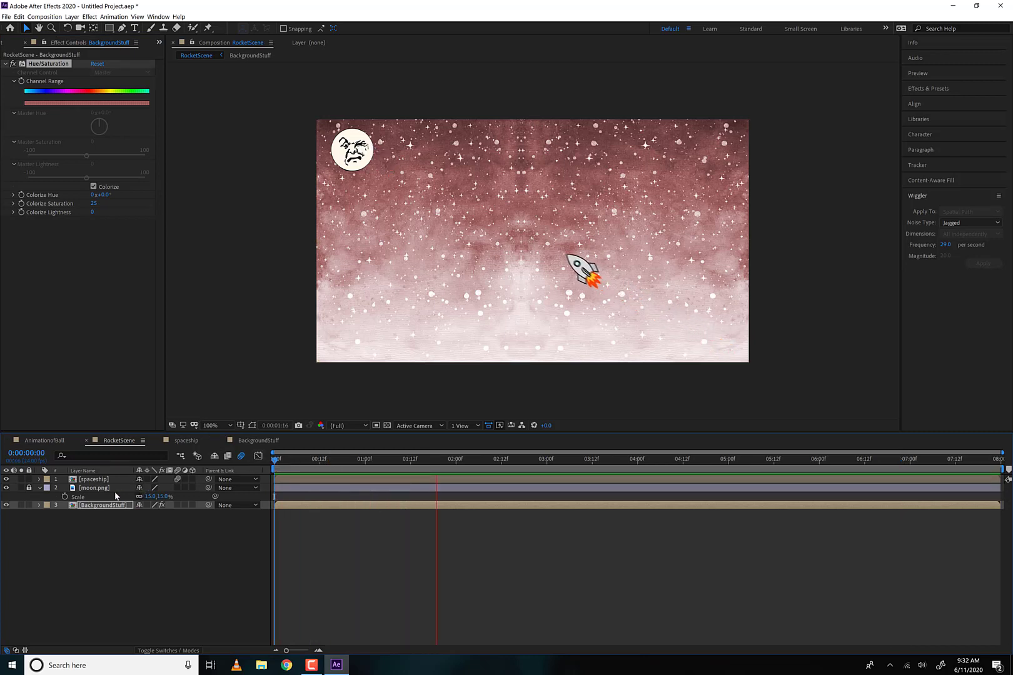
{"action": "key", "text": "space"}
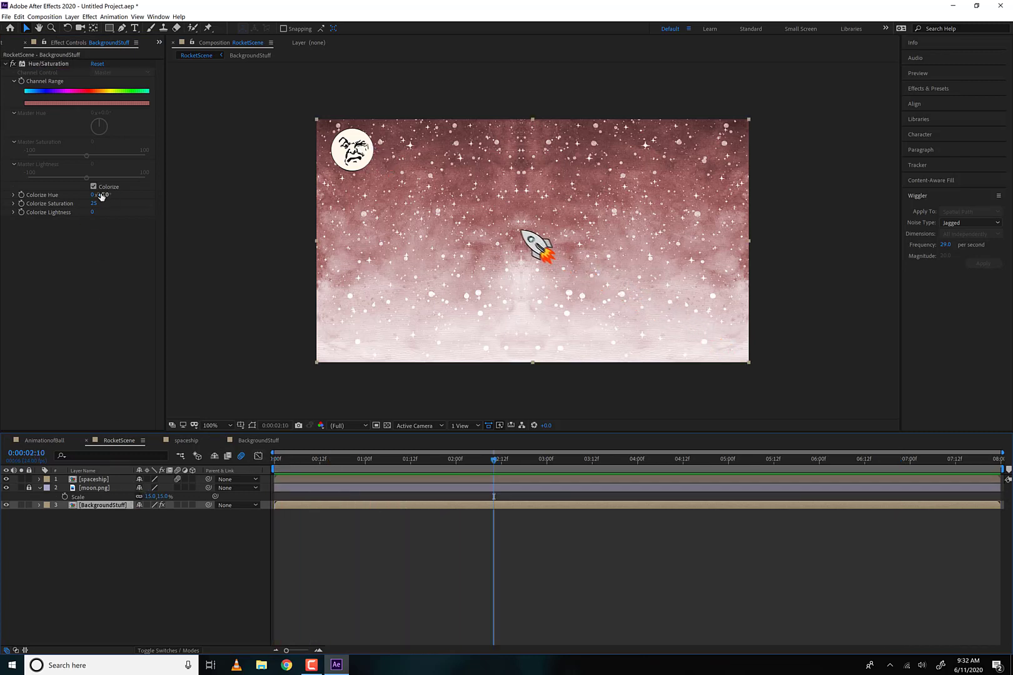
- Set the background's Colorize Hue to 232° for a blue sky, and preview the scene
{"action": "left_click_drag", "start_coordinate": [102, 195], "coordinate": [143, 199]}
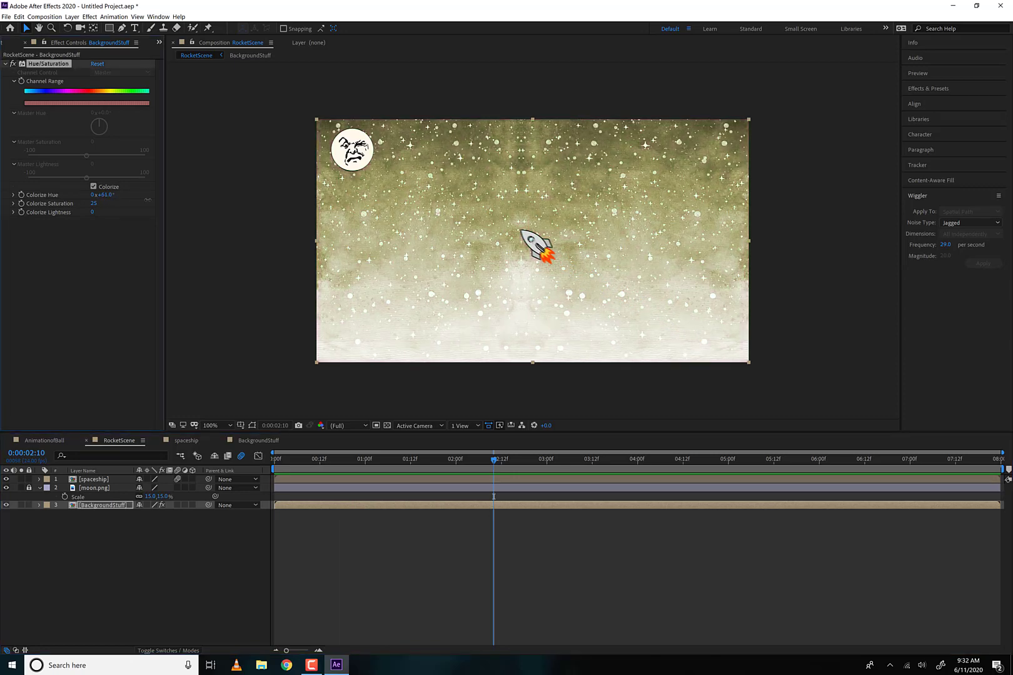
{"action": "mouse_move", "coordinate": [217, 203]}
{"action": "left_mouse_down"}
{"action": "mouse_move", "coordinate": [263, 205]}
{"action": "mouse_move", "coordinate": [232, 205]}
{"action": "left_mouse_up"}
{"action": "key", "text": "space"}
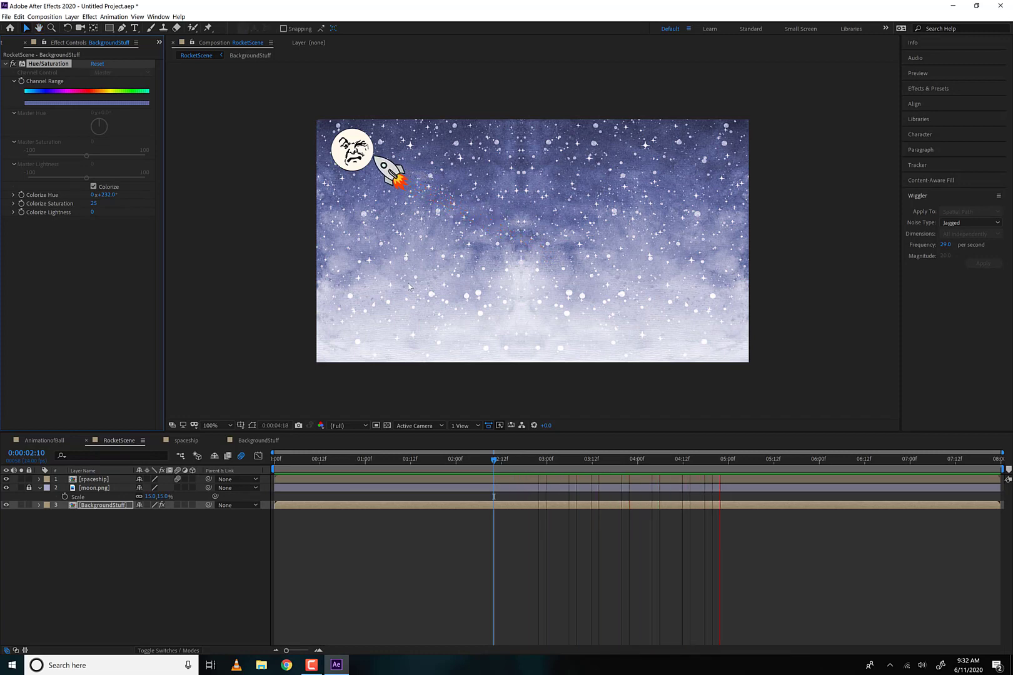
{"action": "key", "text": "space"}
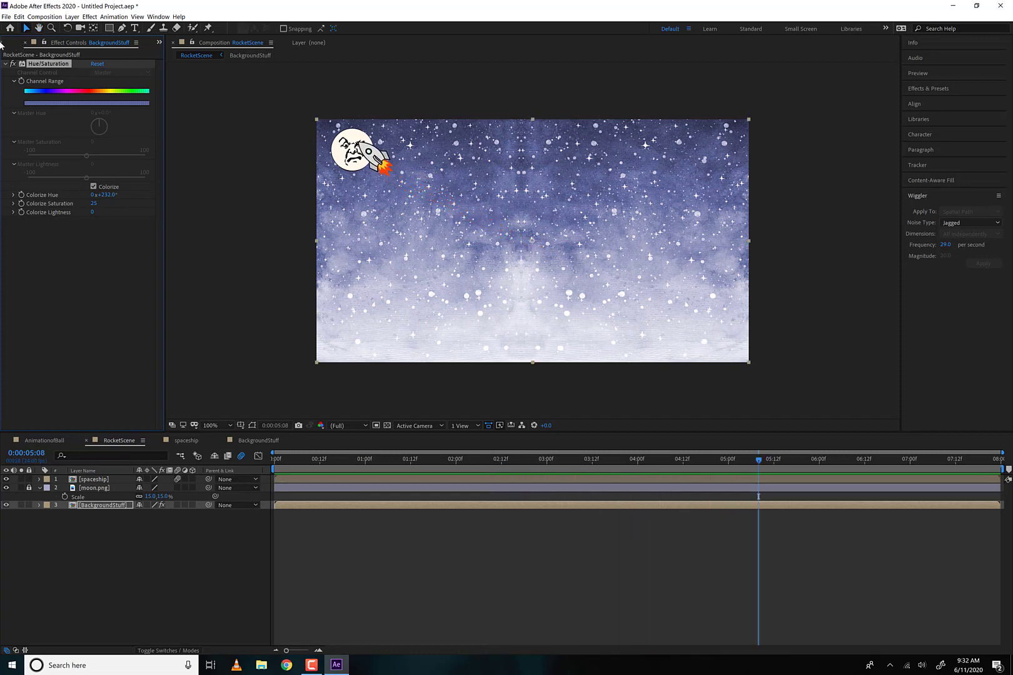
- Save the project to the Desktop under the name P1
{"action": "left_click", "coordinate": [8, 41]}
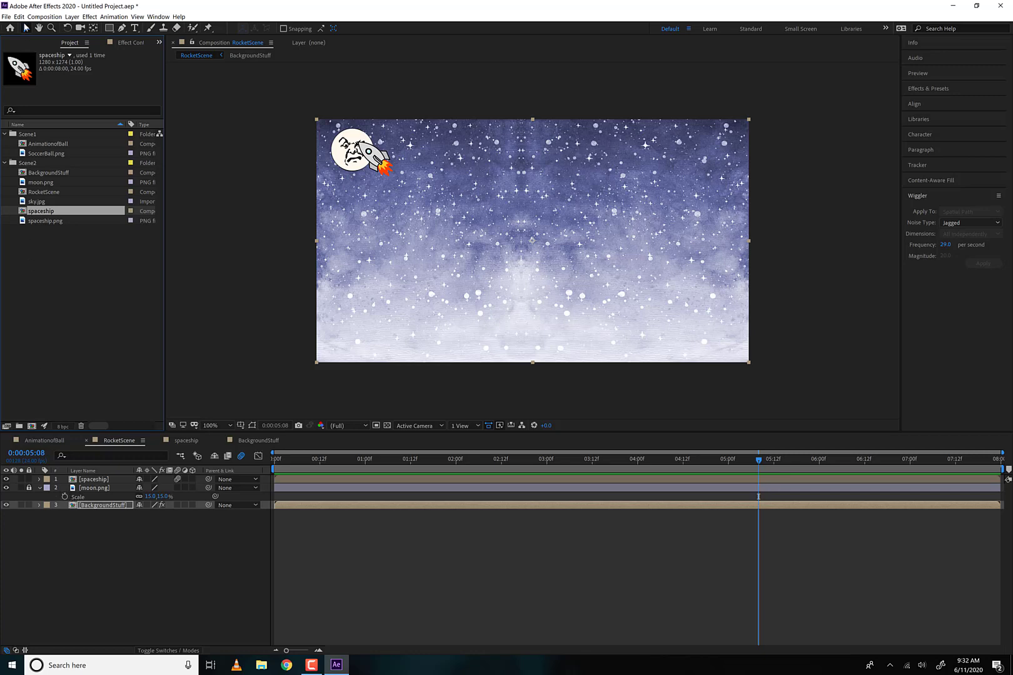
{"action": "left_click", "coordinate": [6, 16]}
{"action": "mouse_move", "coordinate": [63, 100]}
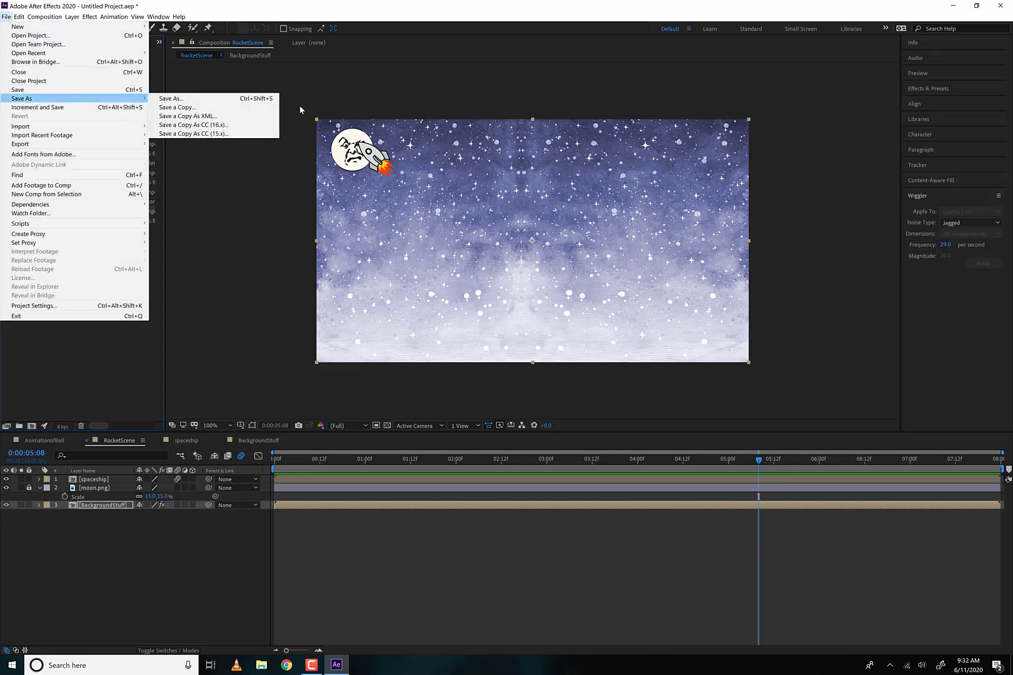
{"action": "left_click", "coordinate": [221, 100]}
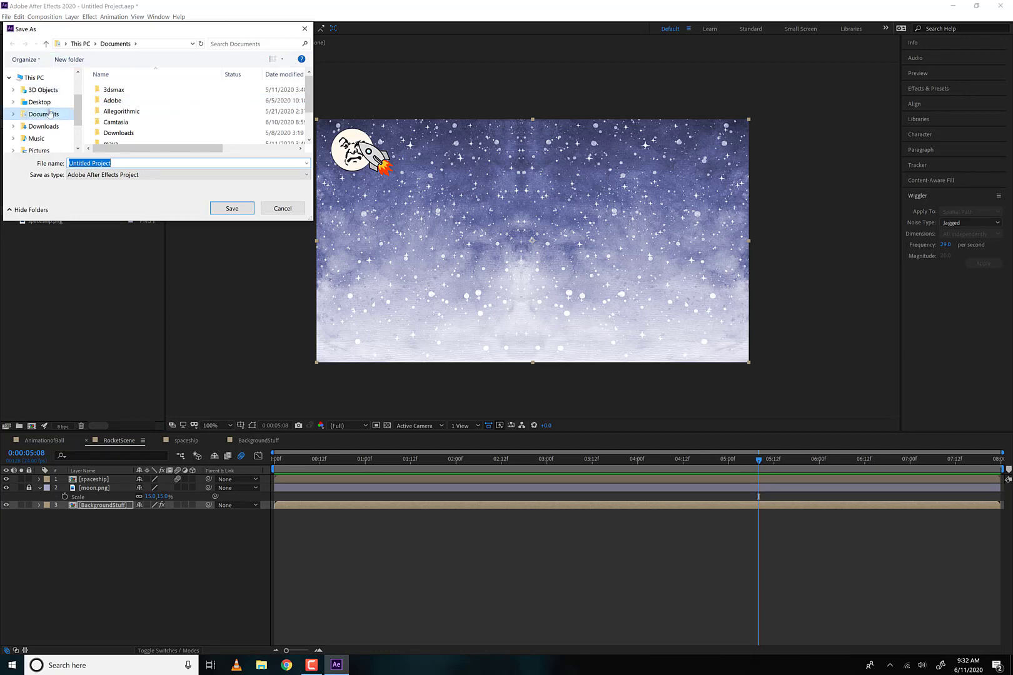
{"action": "left_click", "coordinate": [30, 100]}
{"action": "left_click", "coordinate": [129, 115]}
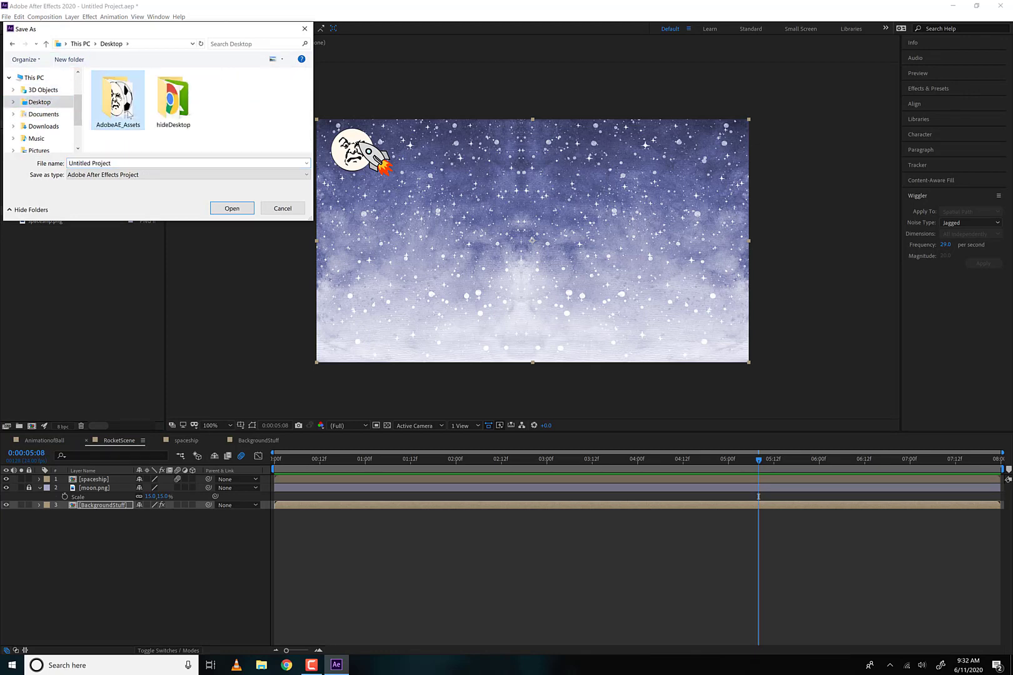
{"action": "left_click", "coordinate": [114, 162]}
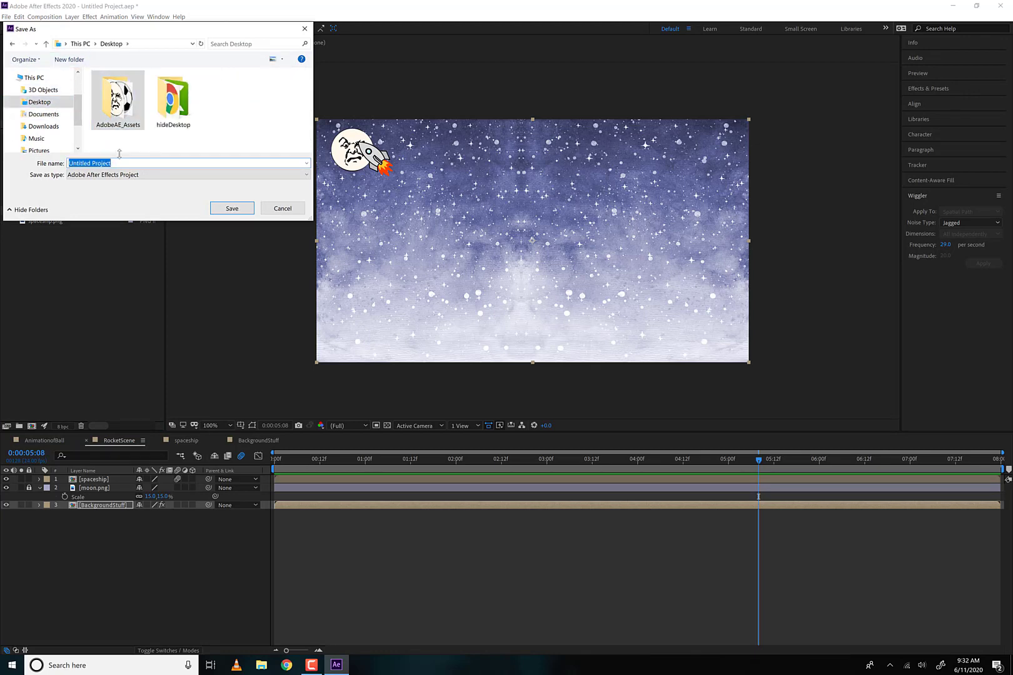
{"action": "type", "text": "P1"}
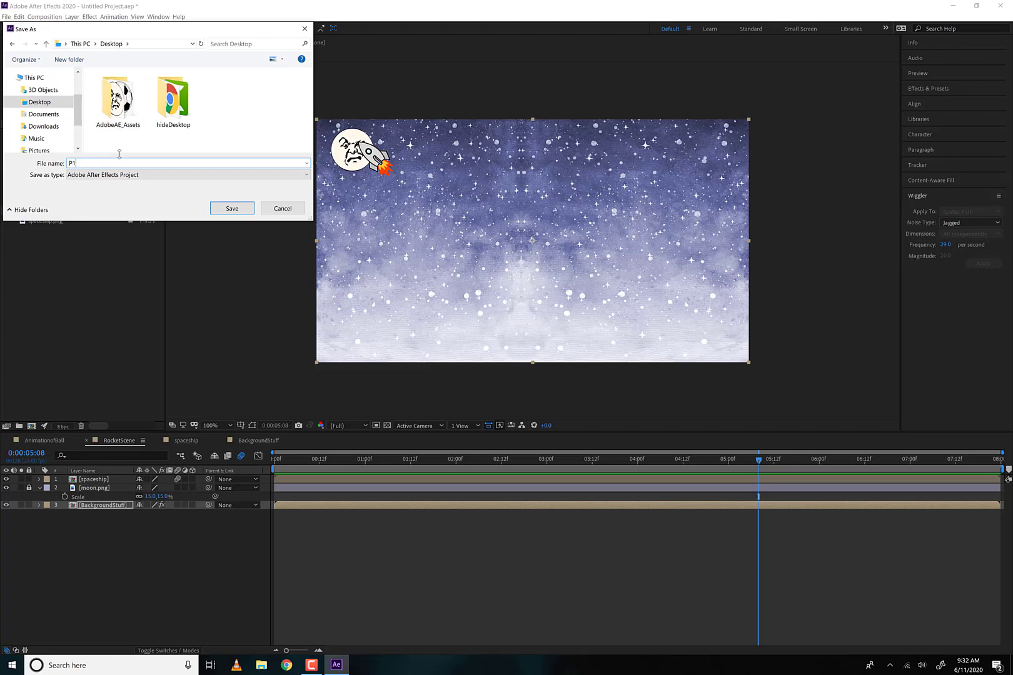
{"action": "key", "text": "Return"}
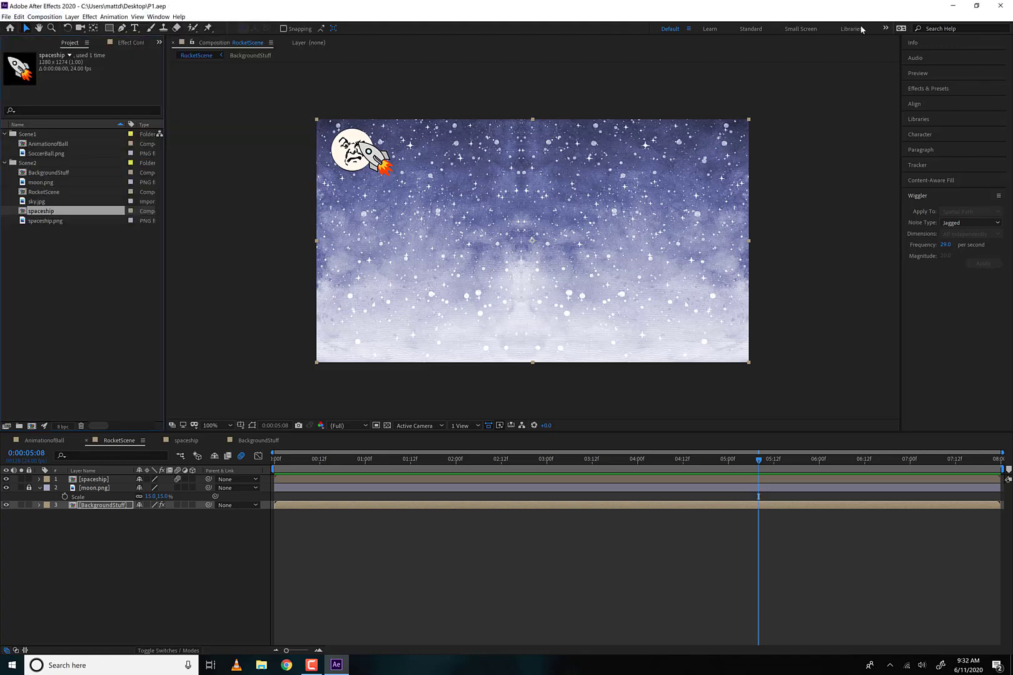
- Move the moon image out of the AdobeAE_Assets folder onto the Desktop, and switch back to After Effects, dismissing the missing-file warning
{"action": "left_click", "coordinate": [952, 5]}
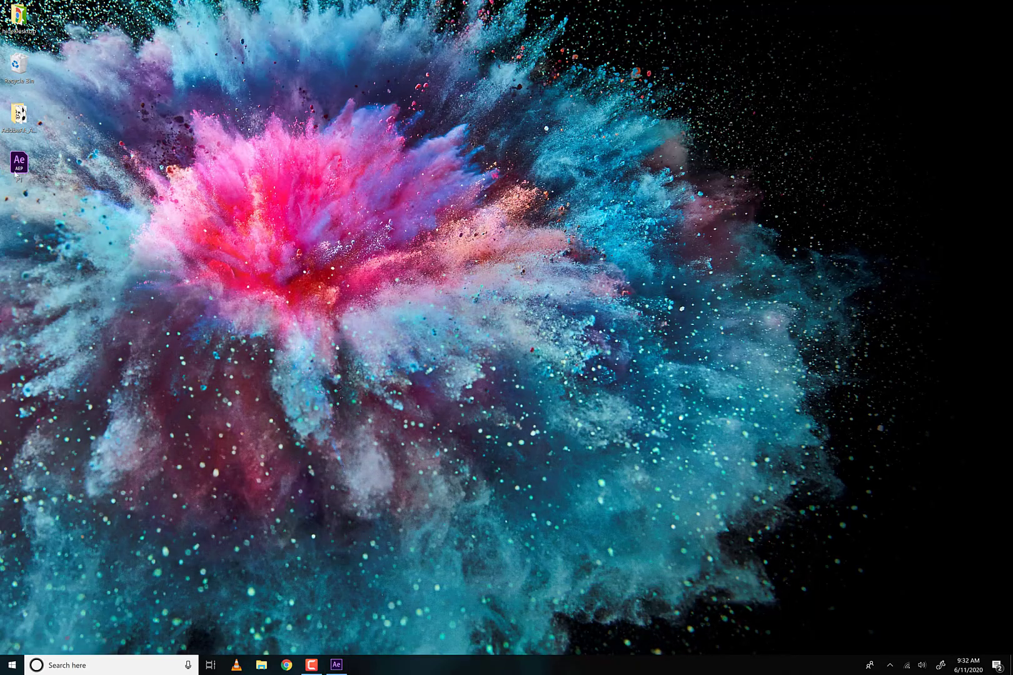
{"action": "double_click", "coordinate": [19, 114]}
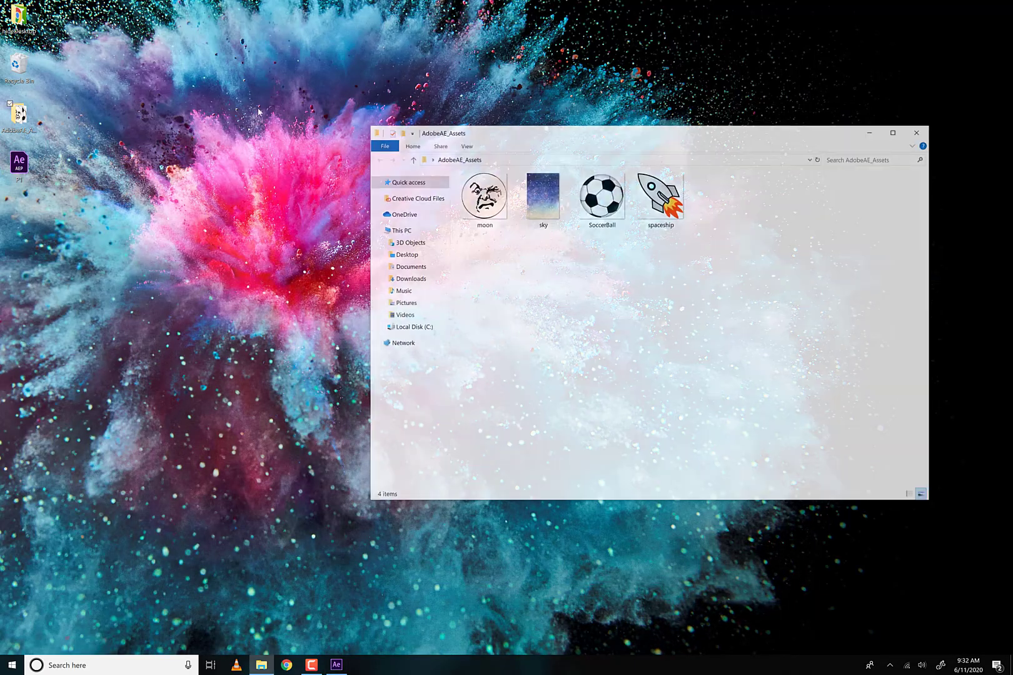
{"action": "left_click_drag", "start_coordinate": [483, 197], "coordinate": [275, 227]}
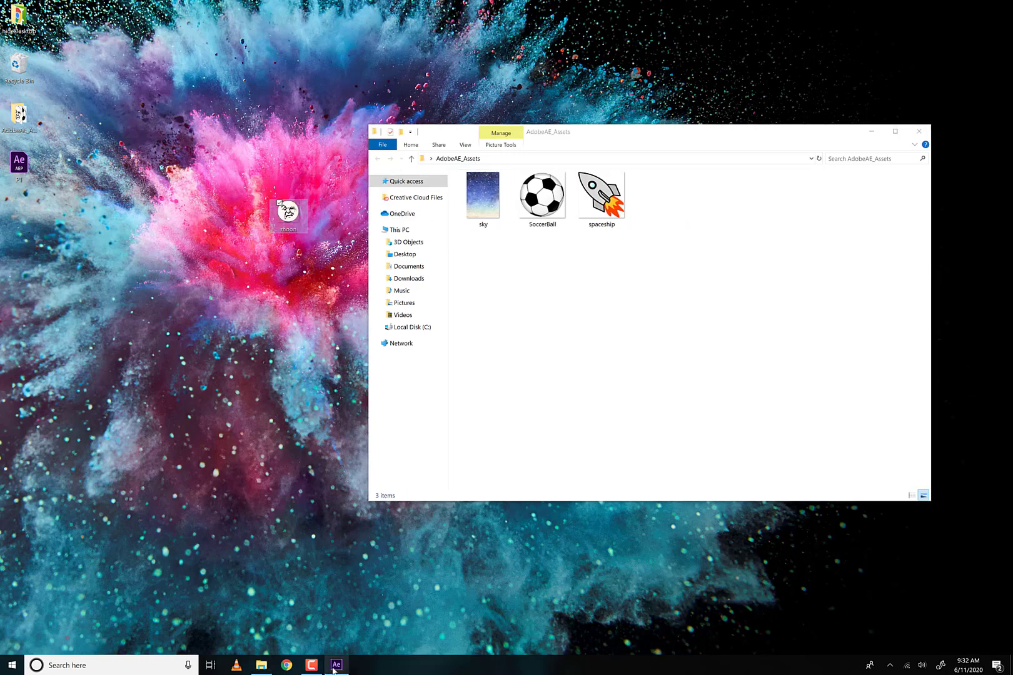
{"action": "left_click", "coordinate": [336, 664]}
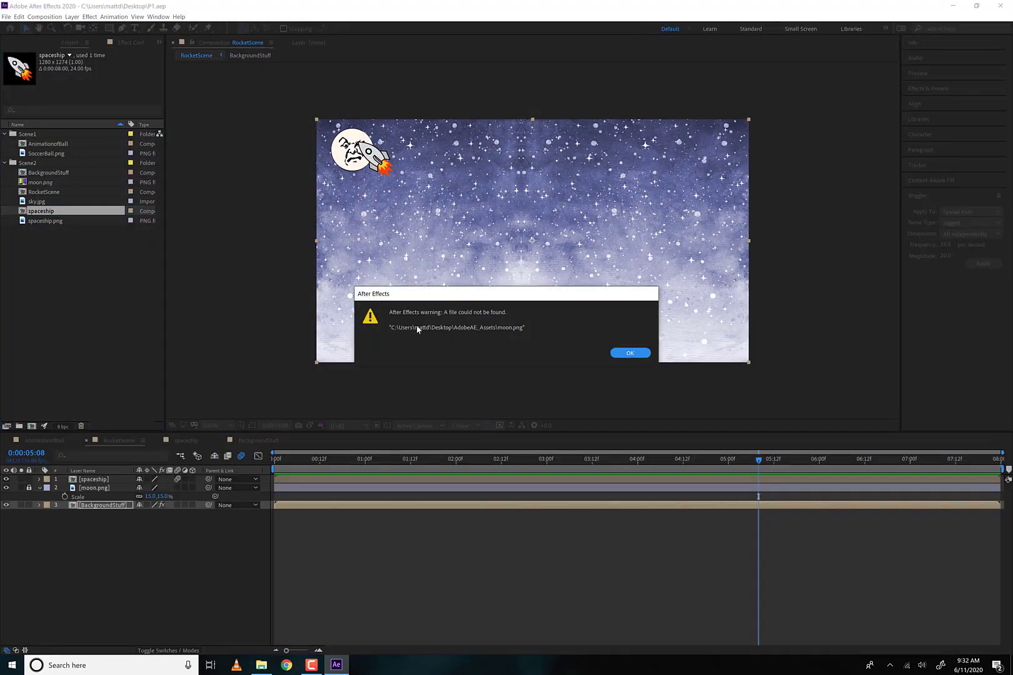
{"action": "left_click", "coordinate": [619, 352]}
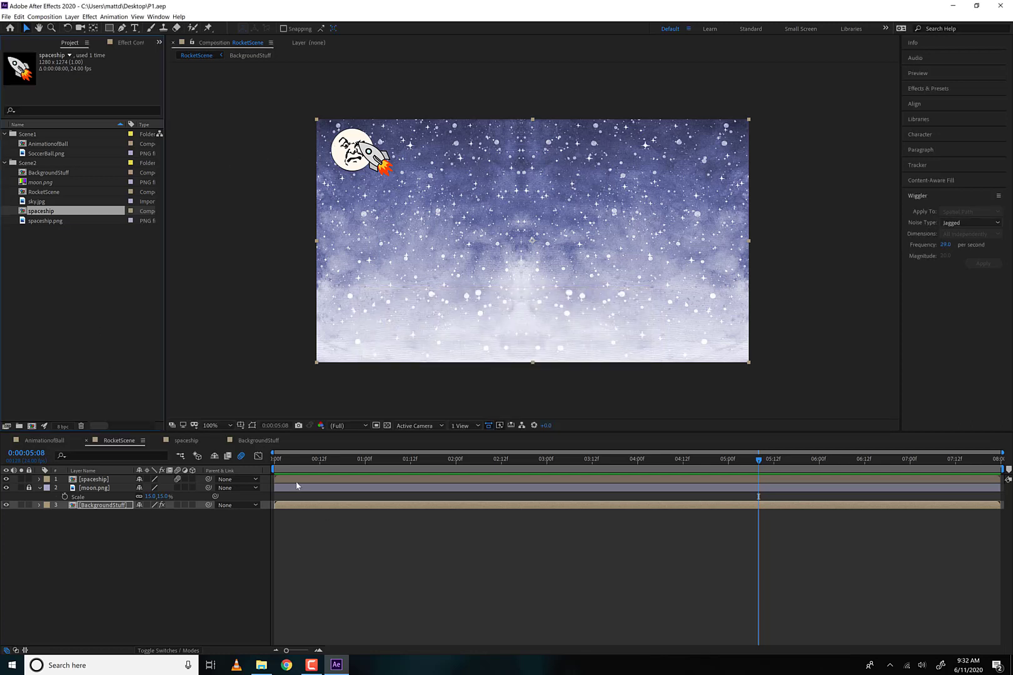
- Scrub RocketScene to 0:00:01:20, and replace the missing moon.png footage with the moon image on the Desktop
{"action": "left_click_drag", "start_coordinate": [299, 462], "coordinate": [441, 467]}
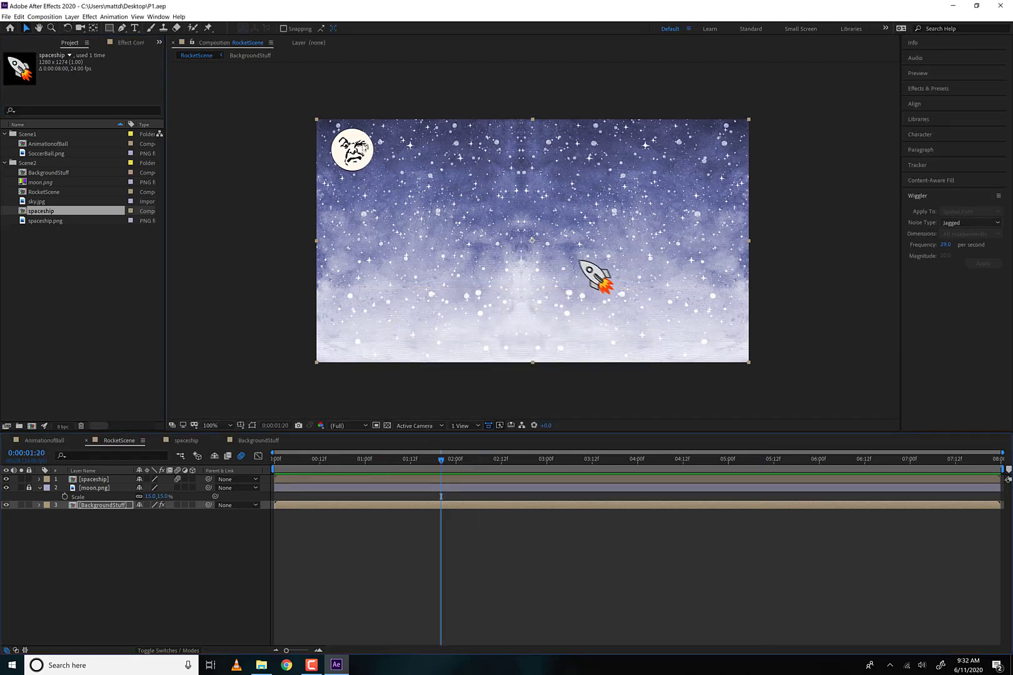
{"action": "left_click", "coordinate": [364, 146]}
{"action": "left_click", "coordinate": [31, 185]}
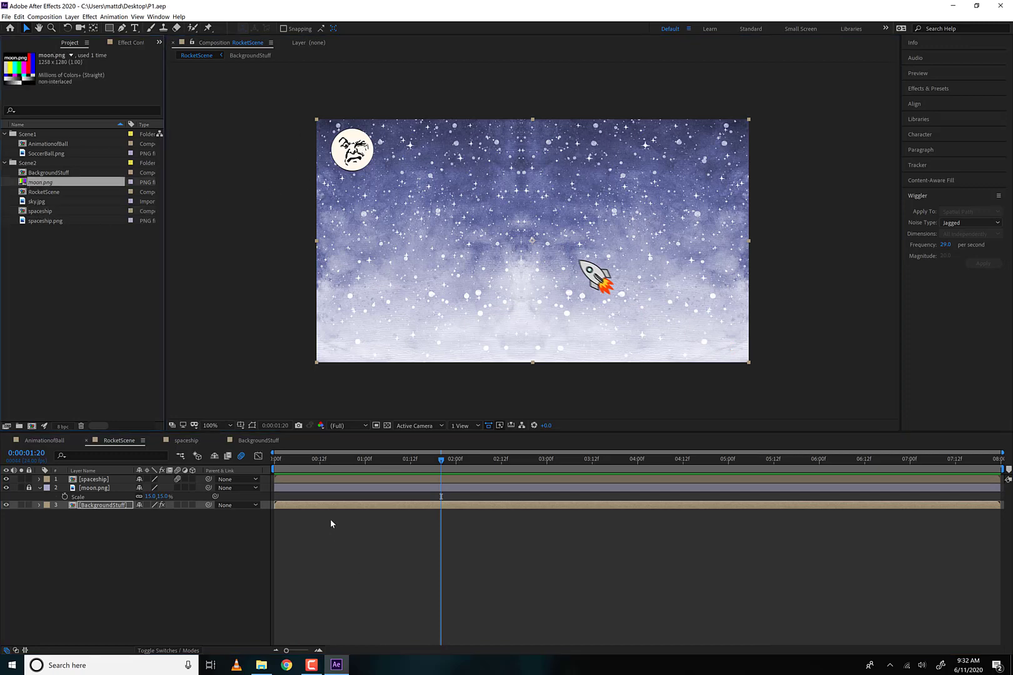
{"action": "right_click", "coordinate": [40, 186]}
{"action": "mouse_move", "coordinate": [94, 243]}
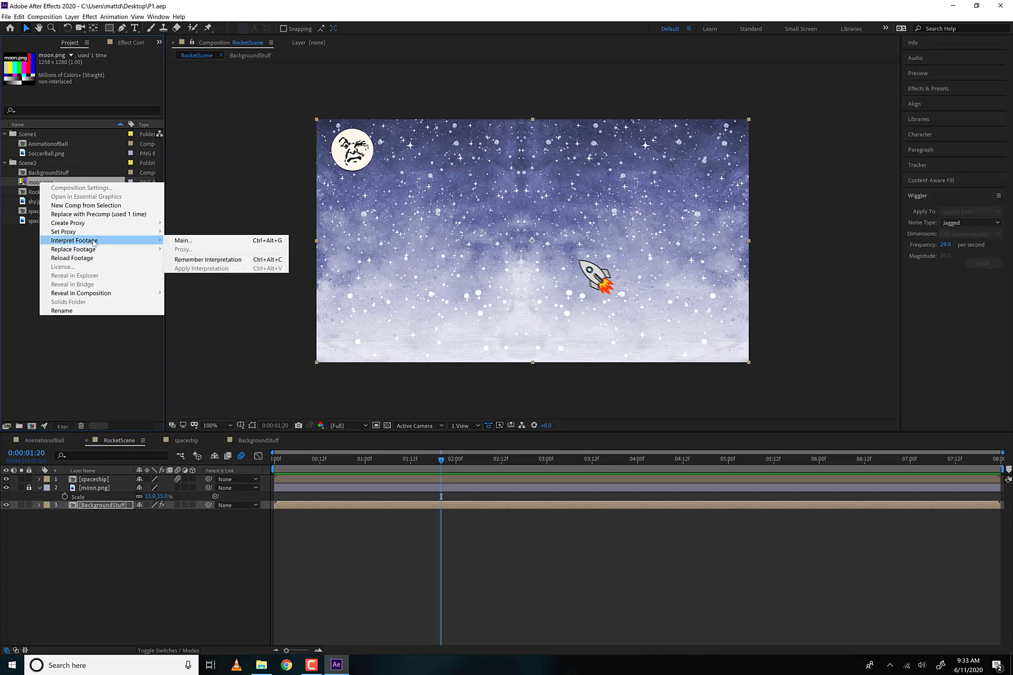
{"action": "left_click", "coordinate": [29, 182]}
{"action": "right_click", "coordinate": [29, 182]}
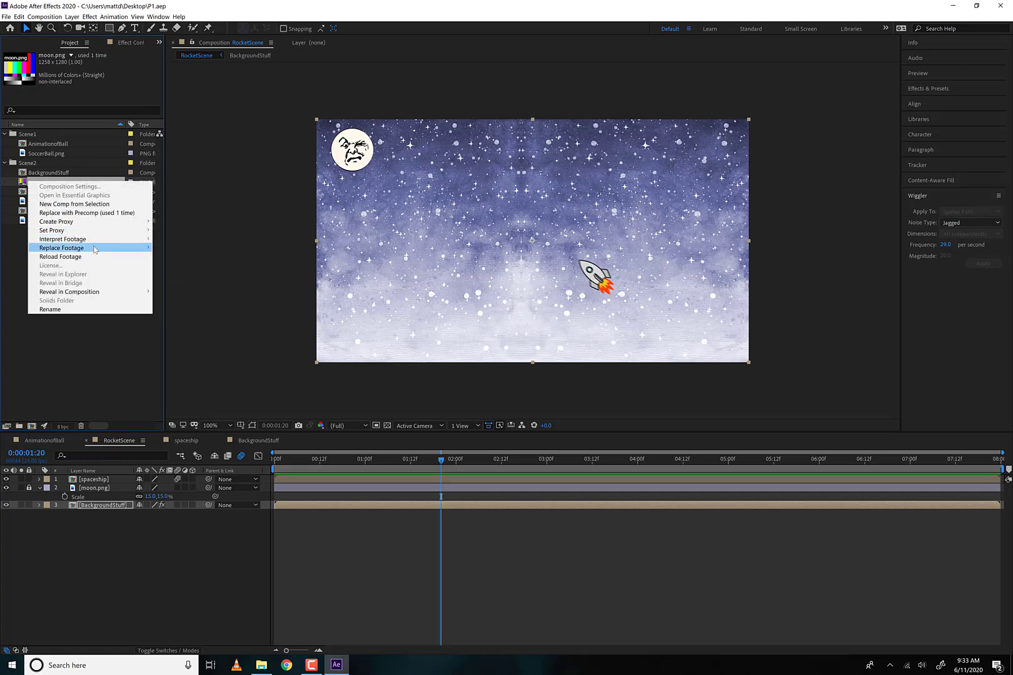
{"action": "left_click", "coordinate": [195, 252]}
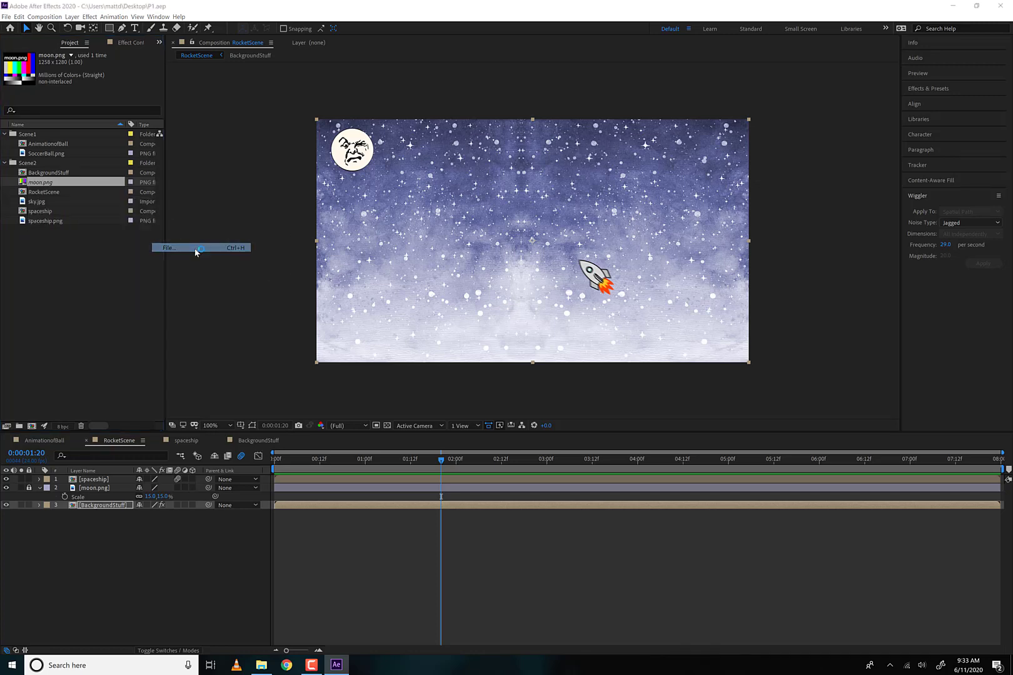
{"action": "left_click", "coordinate": [39, 154]}
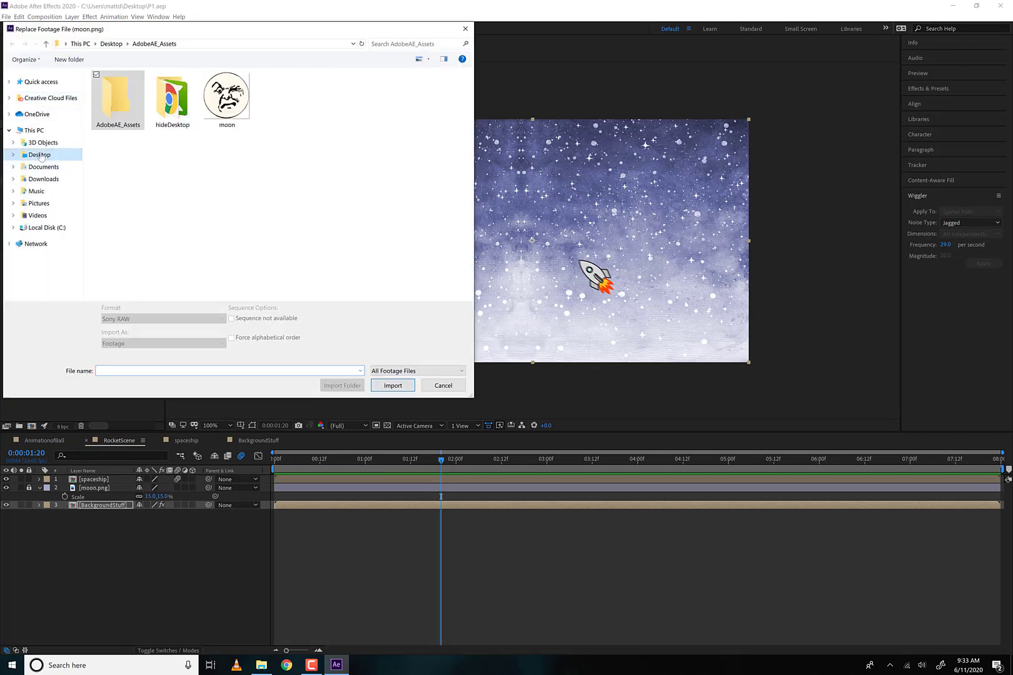
{"action": "left_click", "coordinate": [226, 97]}
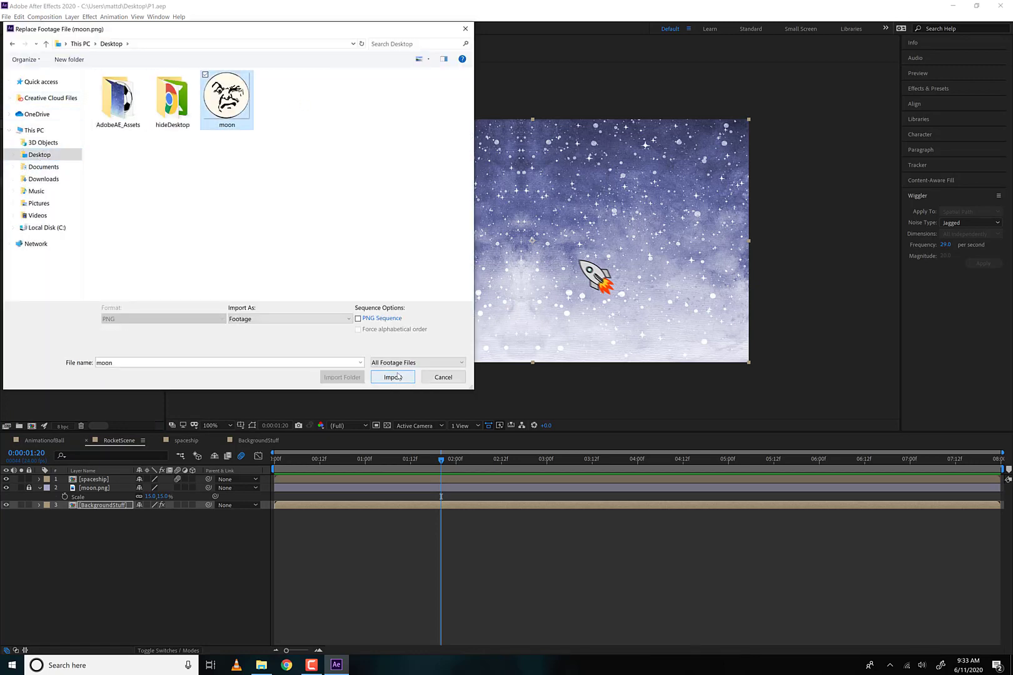
{"action": "left_click", "coordinate": [392, 377]}
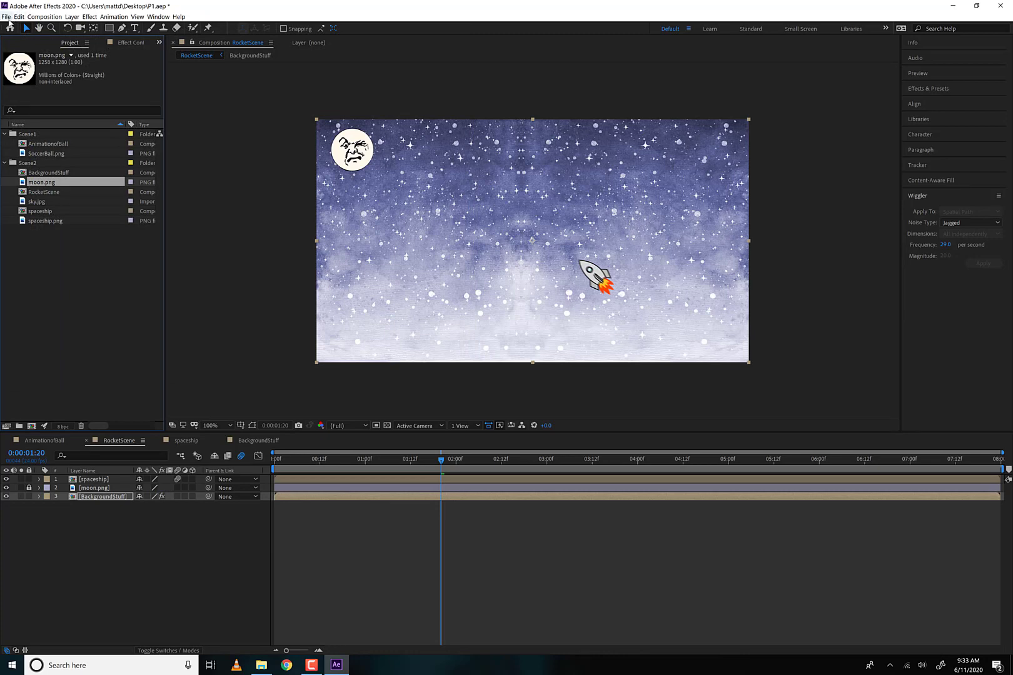
- Start collecting all source files, saving the project first, and add a comment beginning "This is pro" to the report
{"action": "left_click", "coordinate": [6, 17]}
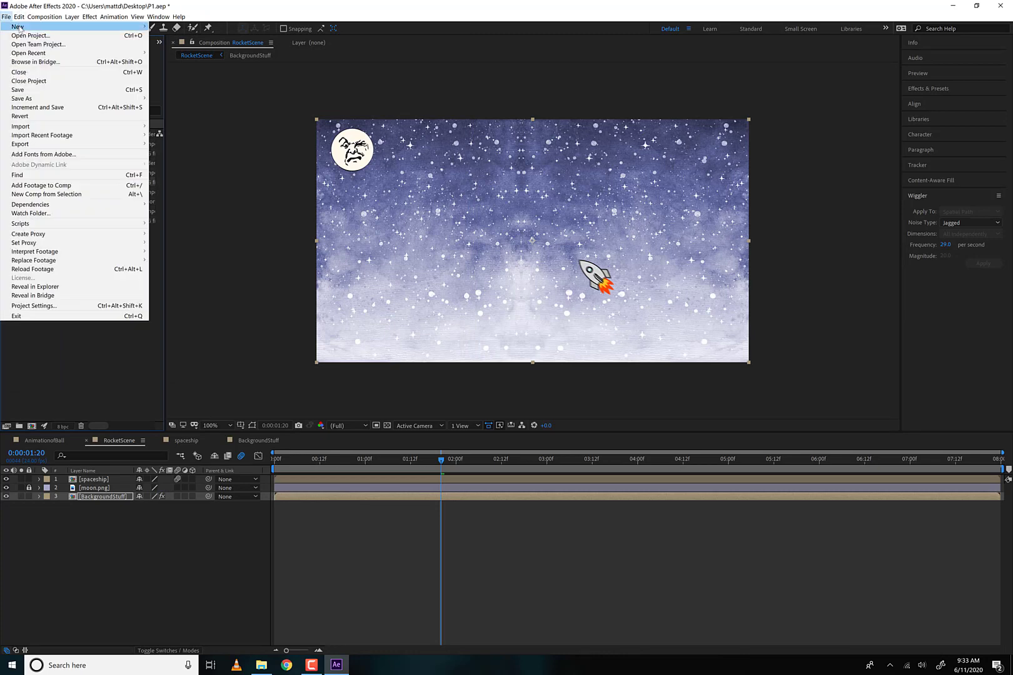
{"action": "mouse_move", "coordinate": [87, 207]}
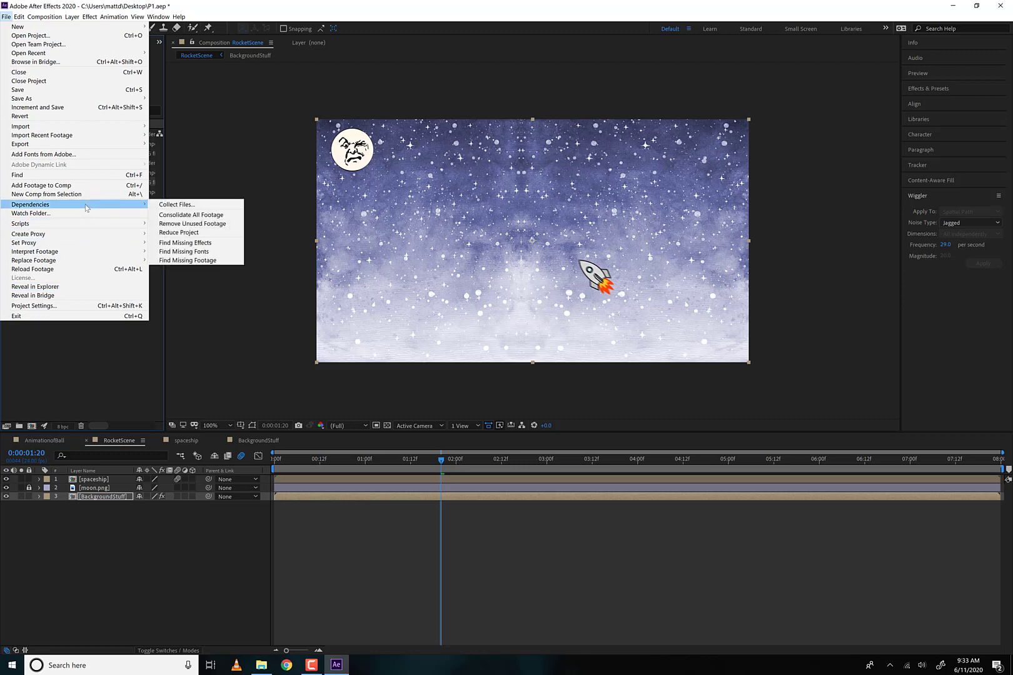
{"action": "left_click", "coordinate": [169, 206]}
{"action": "left_click", "coordinate": [541, 348]}
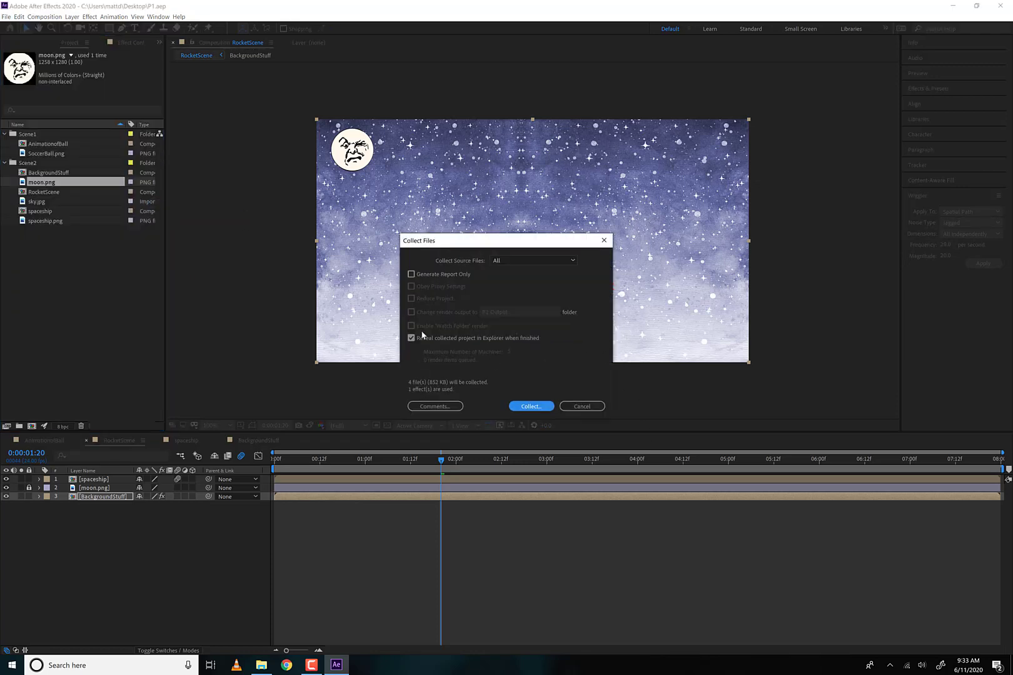
{"action": "left_click", "coordinate": [429, 406]}
{"action": "type", "text": "Th"}
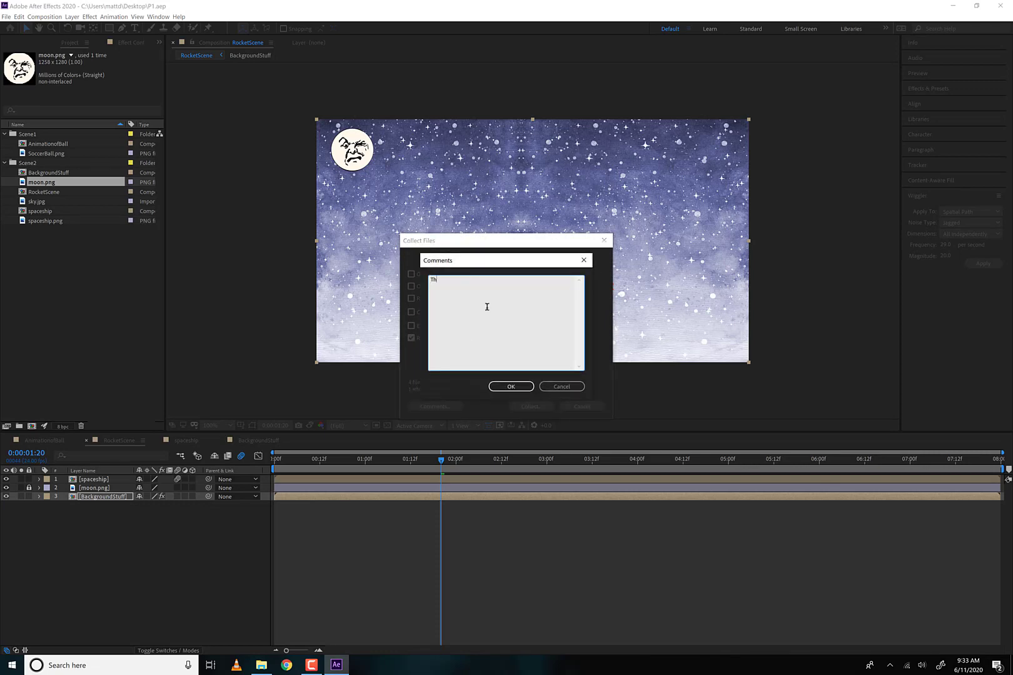
{"action": "type", "text": "is is property of me"}
{"action": "left_click", "coordinate": [503, 387]}
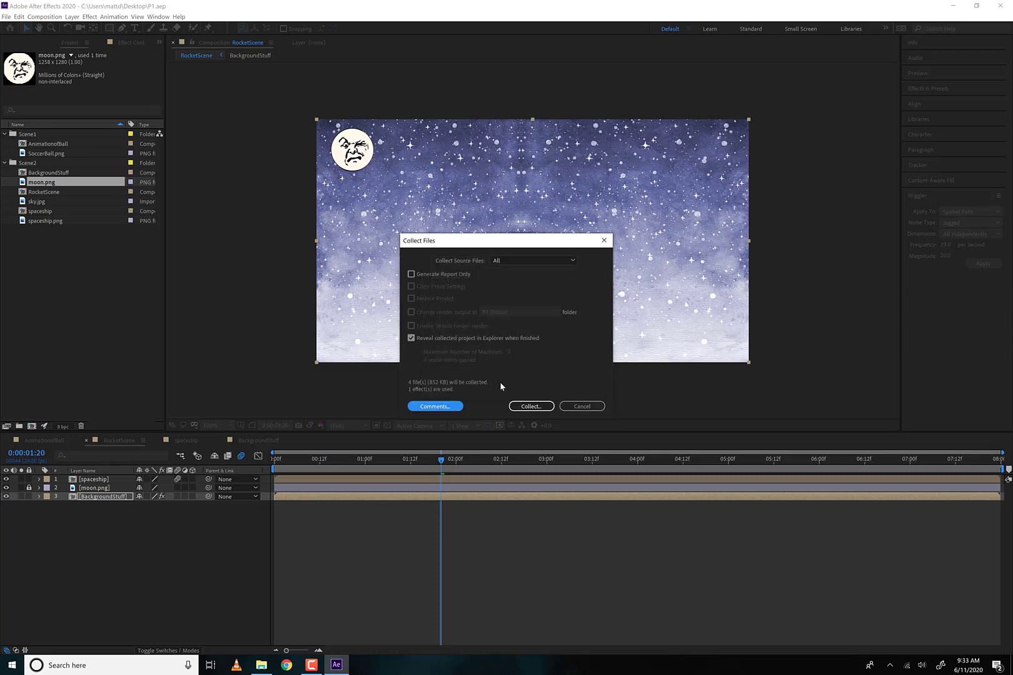
- Collect the project files into a Desktop folder named RocketShipAnimation
{"action": "left_click", "coordinate": [531, 406]}
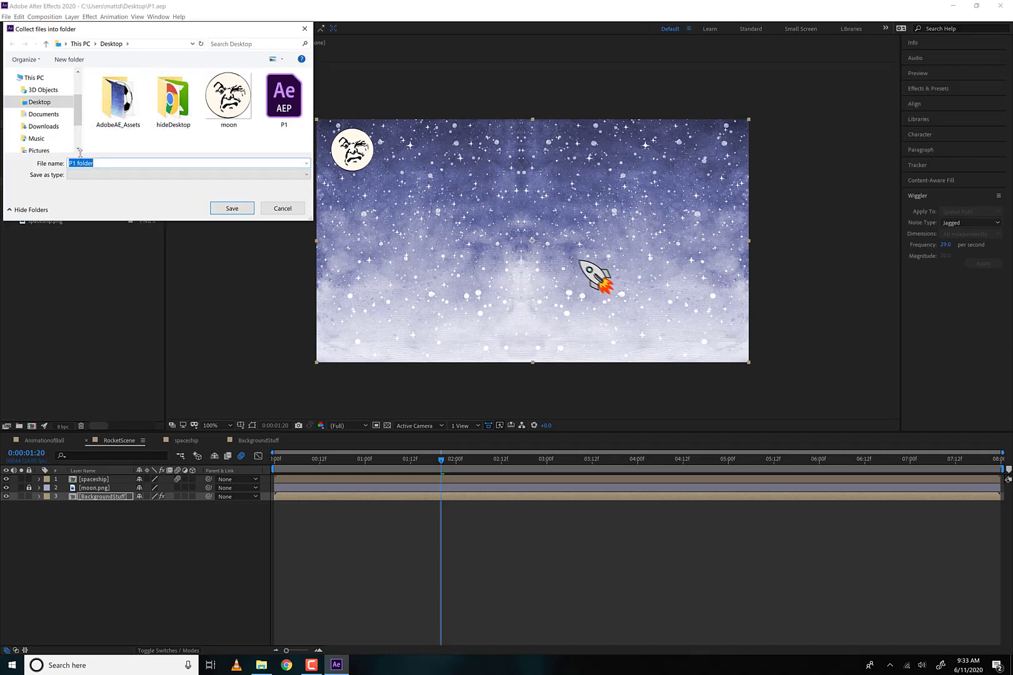
{"action": "type", "text": "RockerShipANima"}
{"action": "key", "text": "BackSpace"}
{"action": "key", "text": "BackSpace"}
{"action": "key", "text": "BackSpace"}
{"action": "key", "text": "BackSpace"}
{"action": "type", "text": "nimationFo"}
{"action": "key", "text": "BackSpace"}
{"action": "key", "text": "BackSpace"}
{"action": "key", "text": "Return"}
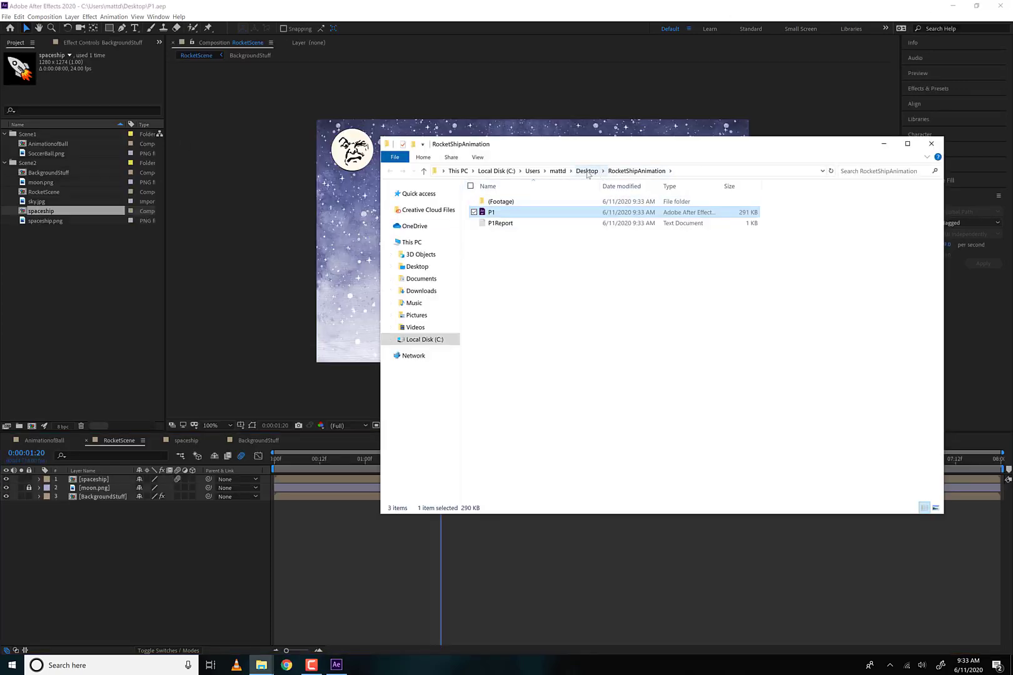
- Examine the collected RocketShipAnimation folder on the Desktop, including its (Footage) folder and the Scene2 images
{"action": "left_click", "coordinate": [588, 171]}
{"action": "double_click", "coordinate": [544, 226]}
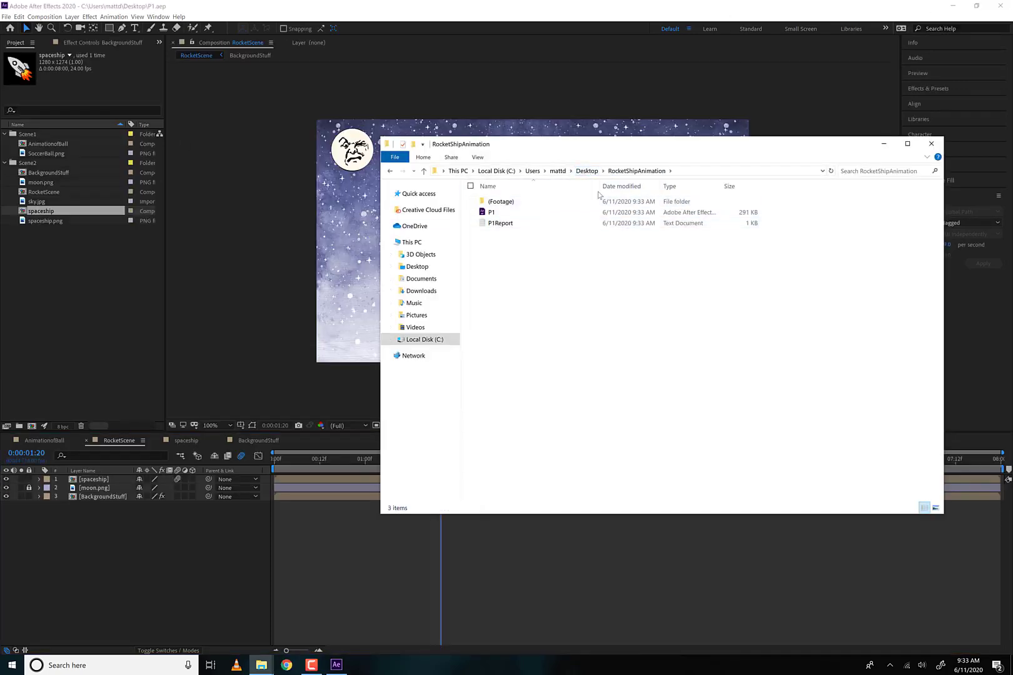
{"action": "double_click", "coordinate": [504, 204]}
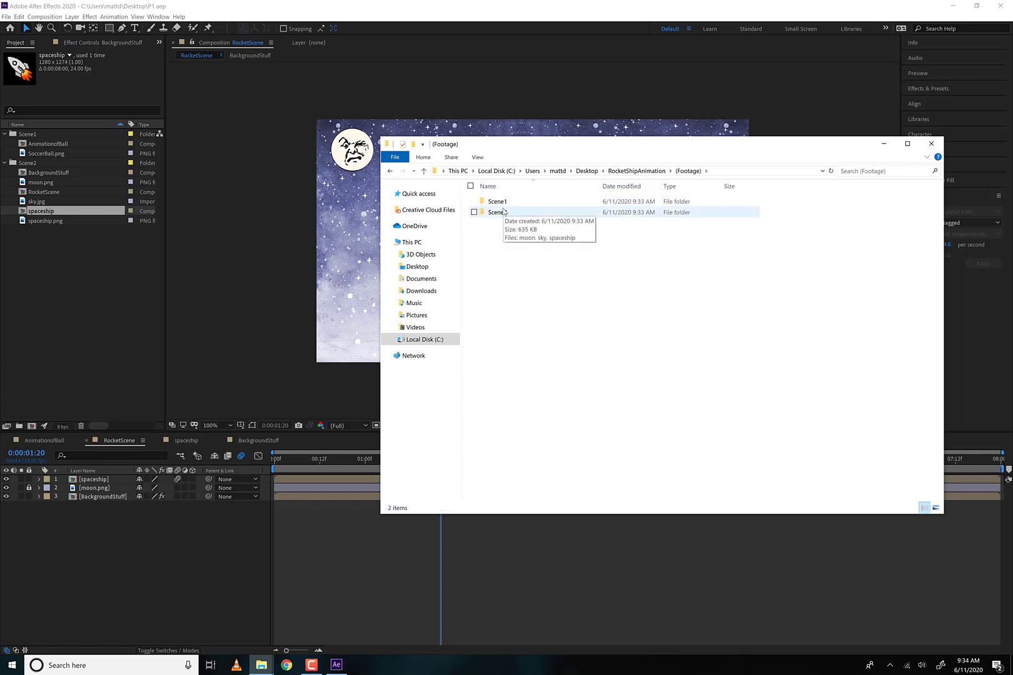
{"action": "double_click", "coordinate": [498, 212]}
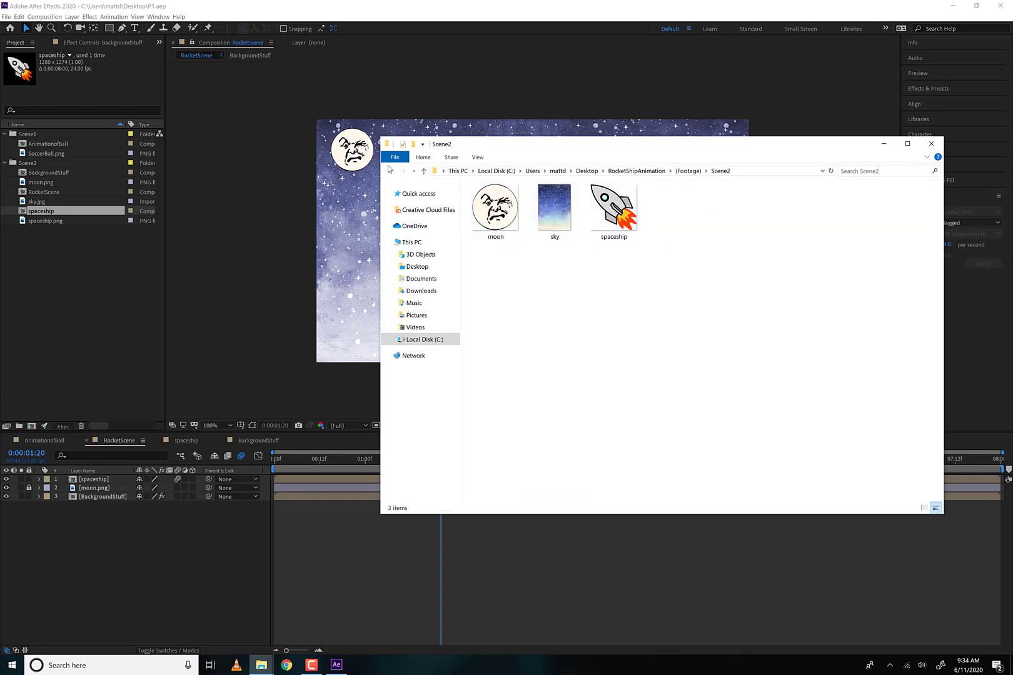
{"action": "left_click", "coordinate": [390, 172]}
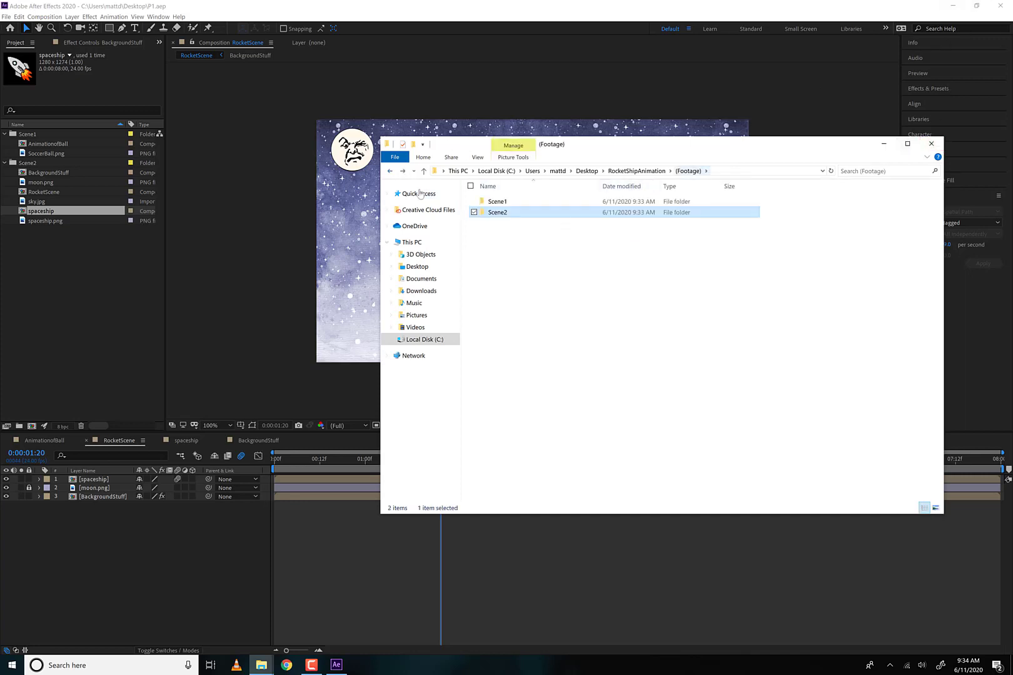
{"action": "left_click", "coordinate": [637, 170]}
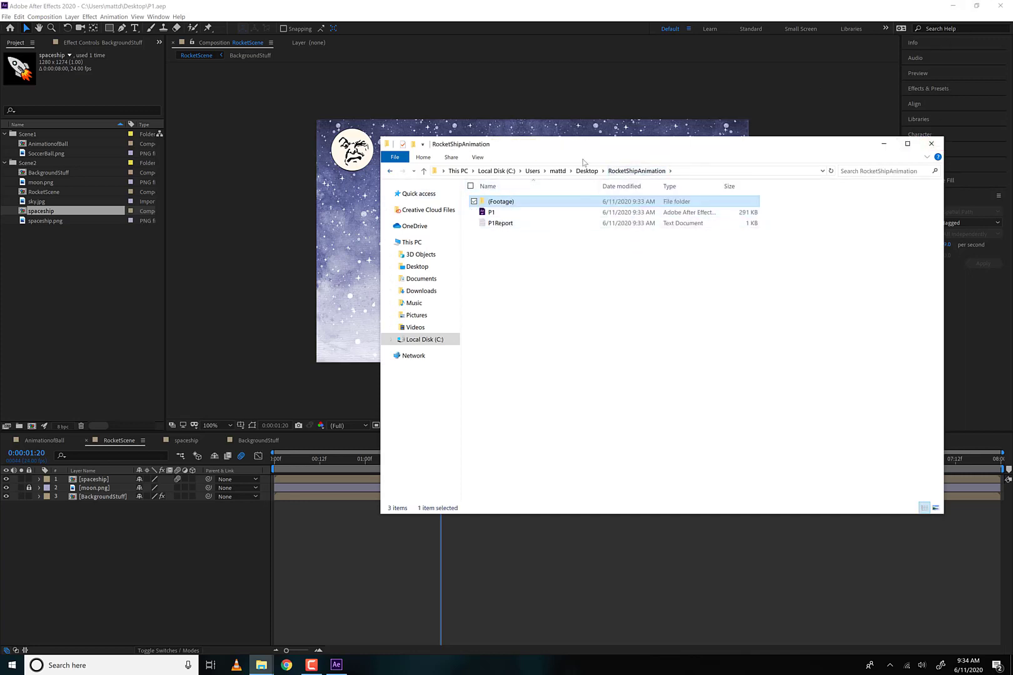
{"action": "left_click", "coordinate": [623, 172]}
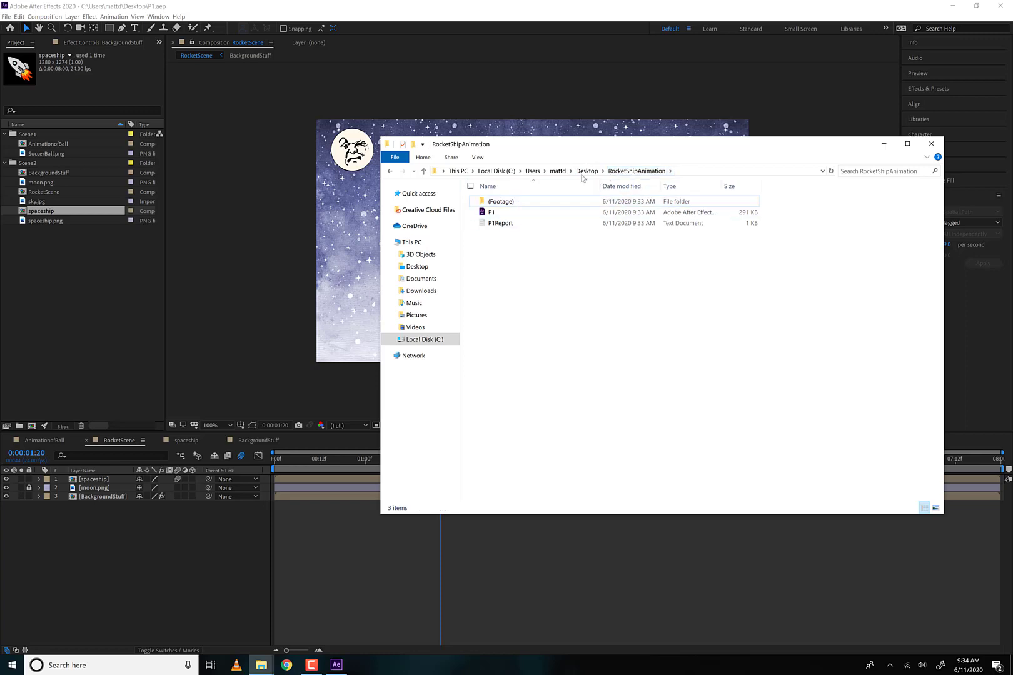
{"action": "left_click", "coordinate": [585, 172]}
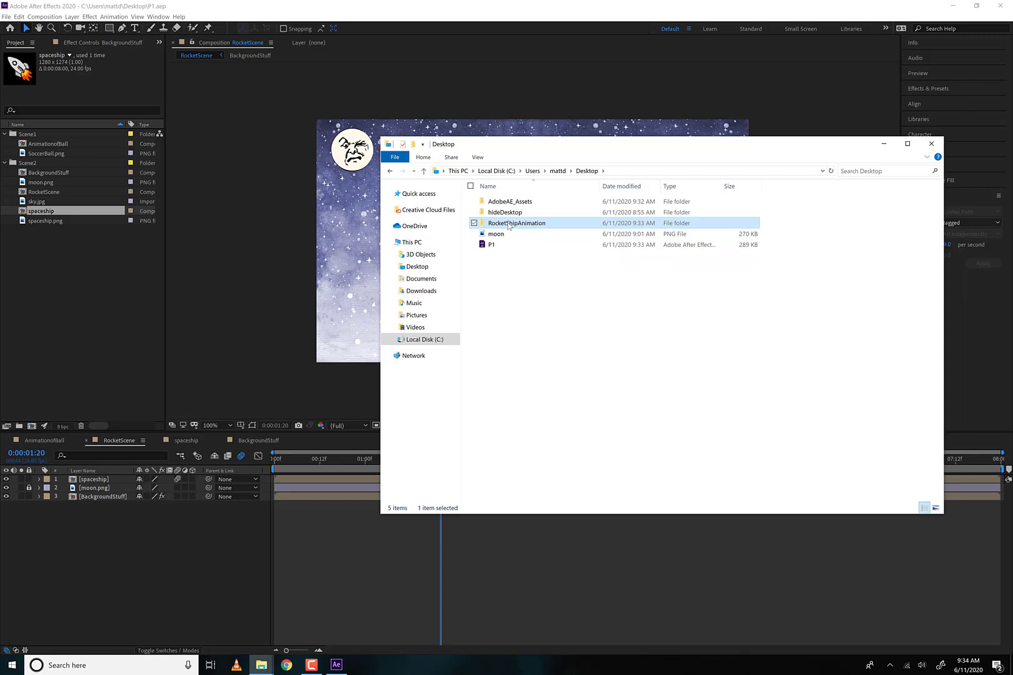
{"action": "double_click", "coordinate": [508, 224]}
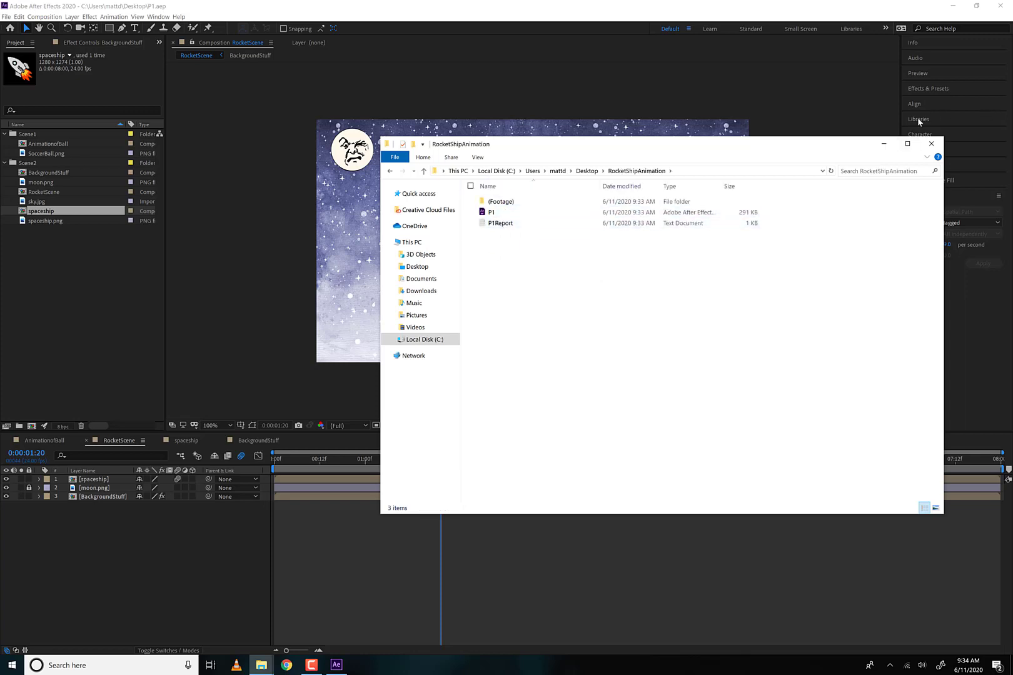
- Move the RocketScene playhead to 0:00:00:01 and add the composition to the Adobe Media Encoder queue
{"action": "left_click", "coordinate": [931, 144]}
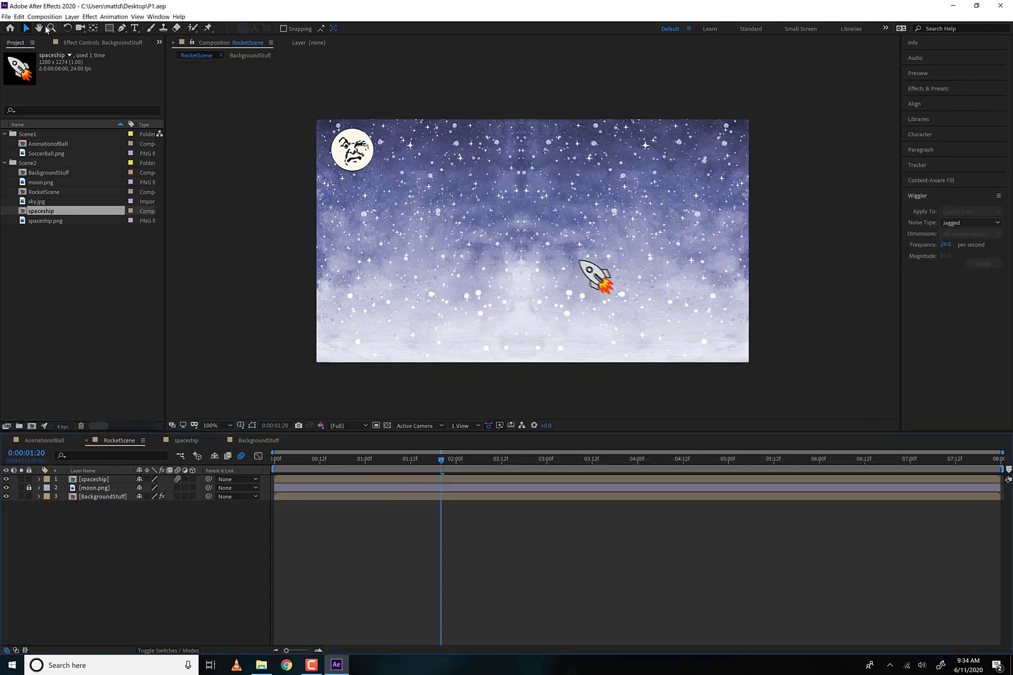
{"action": "left_click", "coordinate": [297, 460]}
{"action": "left_click", "coordinate": [277, 460]}
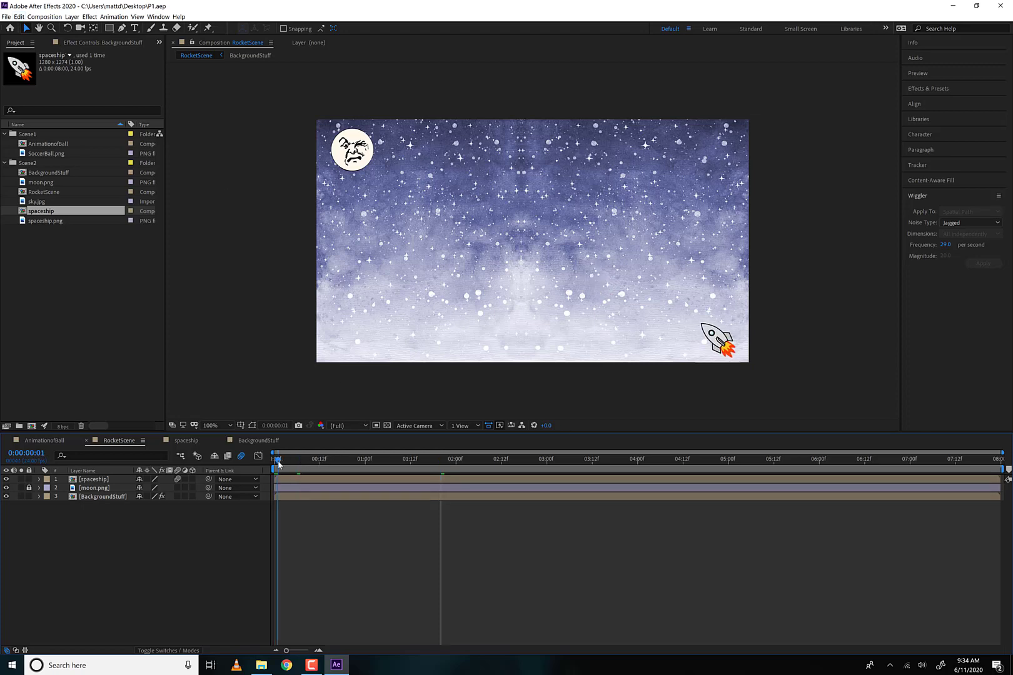
{"action": "left_click", "coordinate": [35, 18]}
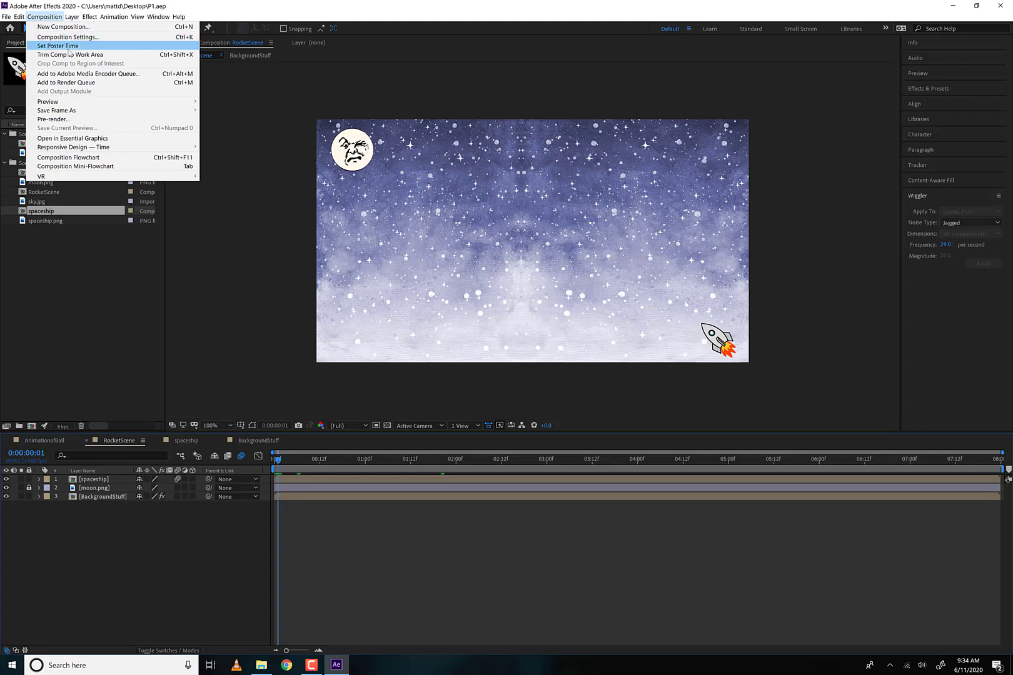
{"action": "left_click", "coordinate": [132, 73]}
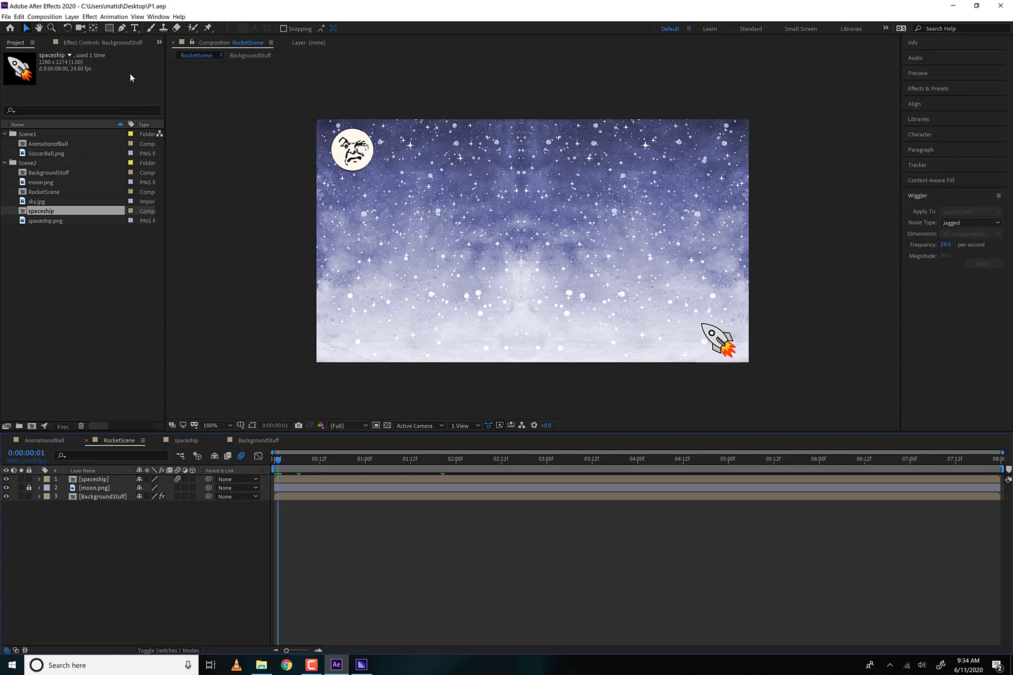
- Switch to Adobe Media Encoder, minimizing After Effects and closing the AdobeAE_Assets folder window
{"action": "left_click", "coordinate": [361, 664]}
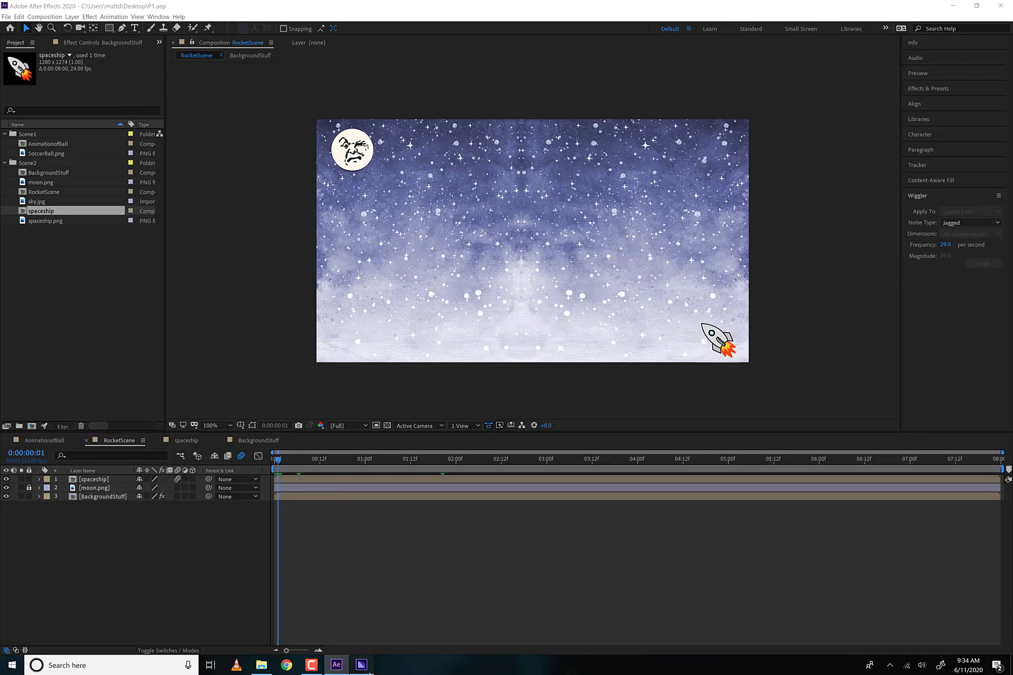
{"action": "left_click", "coordinate": [952, 6]}
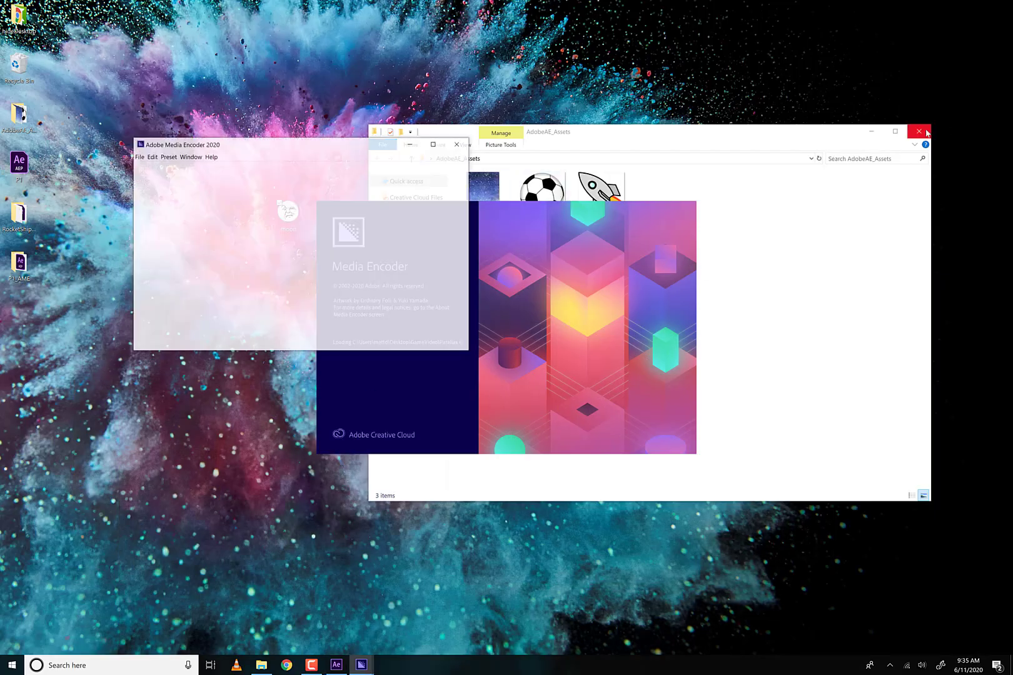
{"action": "left_click", "coordinate": [918, 131]}
{"action": "left_click_drag", "start_coordinate": [571, 155], "coordinate": [536, 95]}
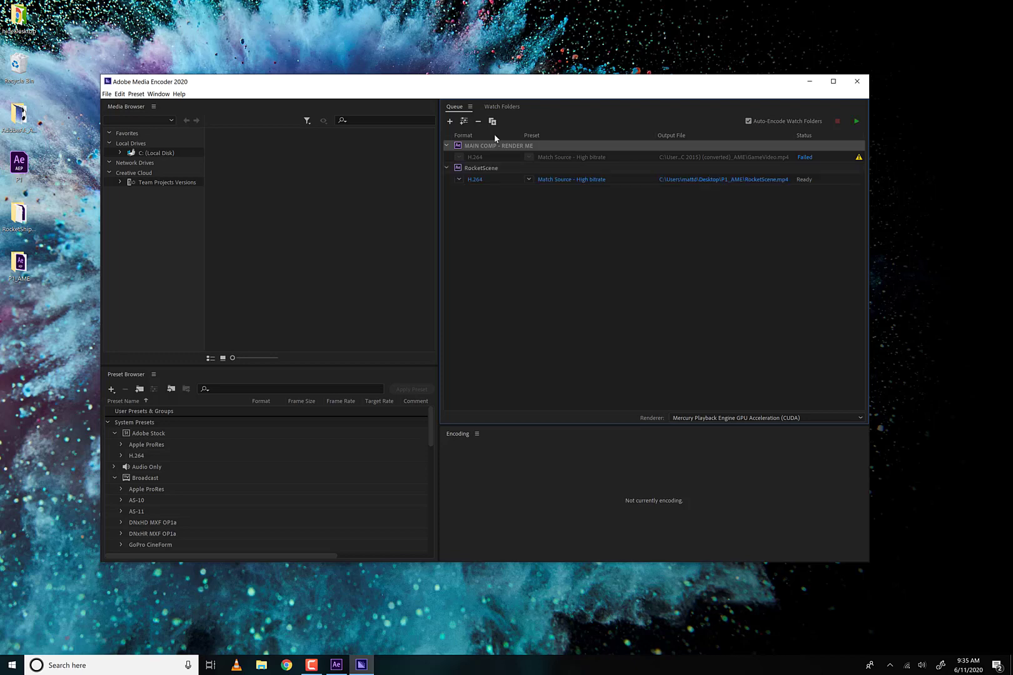
- Keep the output as RocketScene.mp4 in the Desktop's P1_AME folder and render the queued H.264 RocketScene item
{"action": "left_click", "coordinate": [716, 179]}
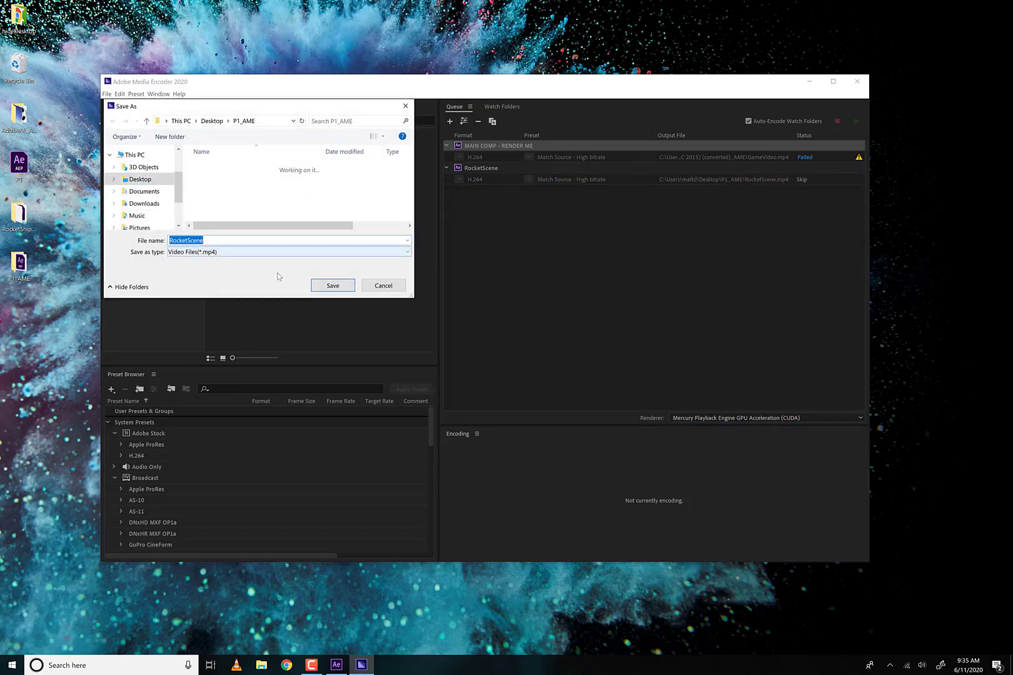
{"action": "left_click", "coordinate": [334, 289]}
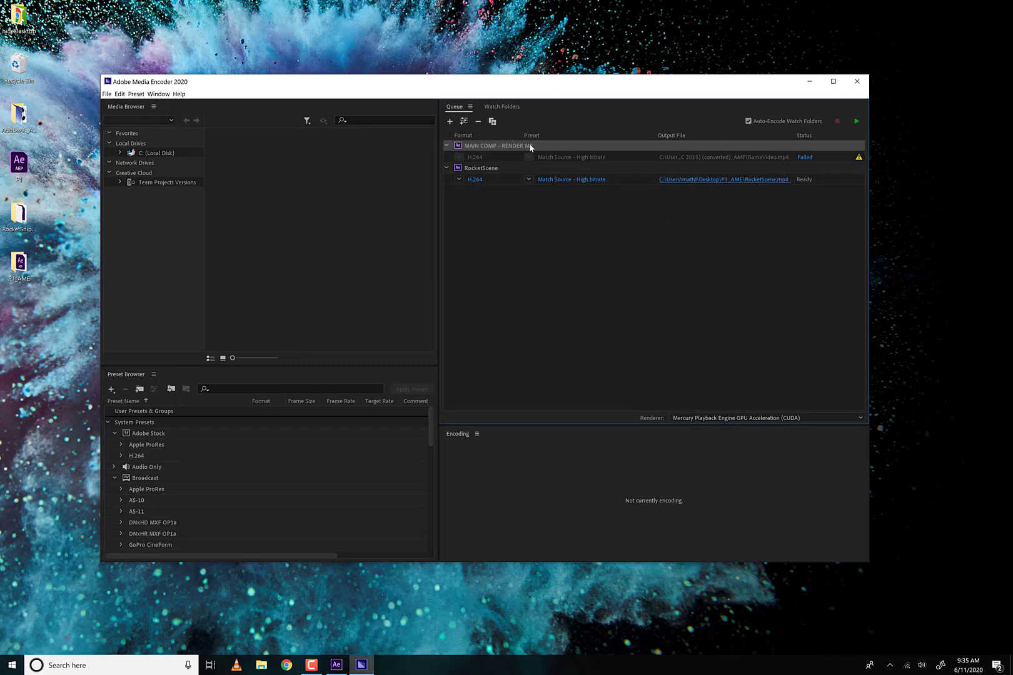
{"action": "left_click", "coordinate": [821, 166]}
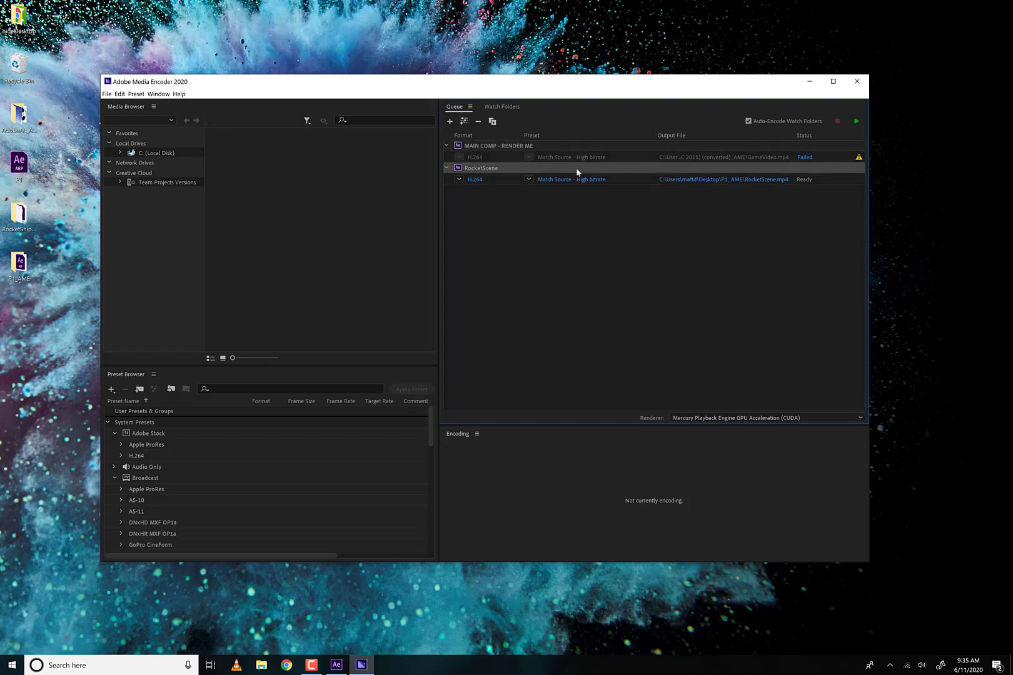
{"action": "left_click", "coordinate": [855, 121]}
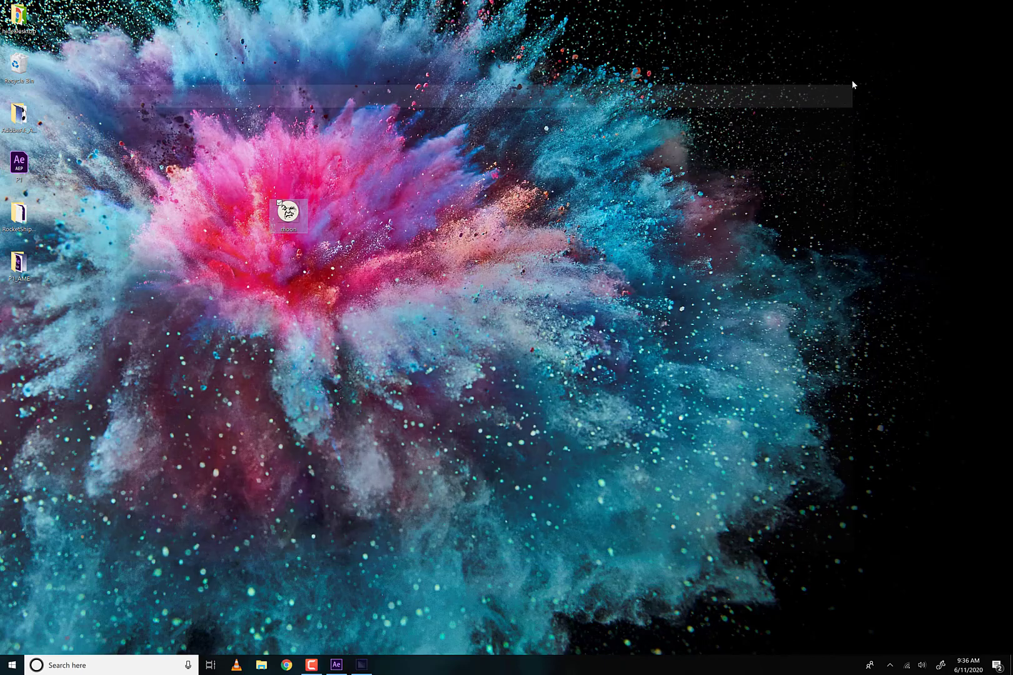
- Close Media Encoder and move the moon image beside the Recycle Bin on the Desktop
{"action": "left_click", "coordinate": [857, 81]}
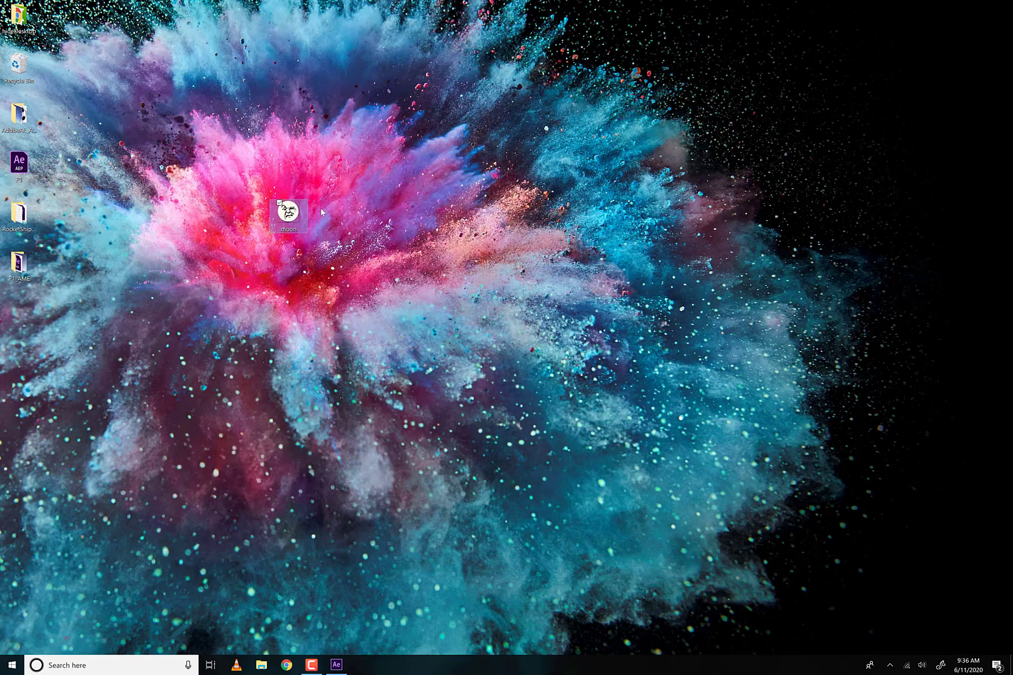
{"action": "left_click_drag", "start_coordinate": [286, 213], "coordinate": [94, 63]}
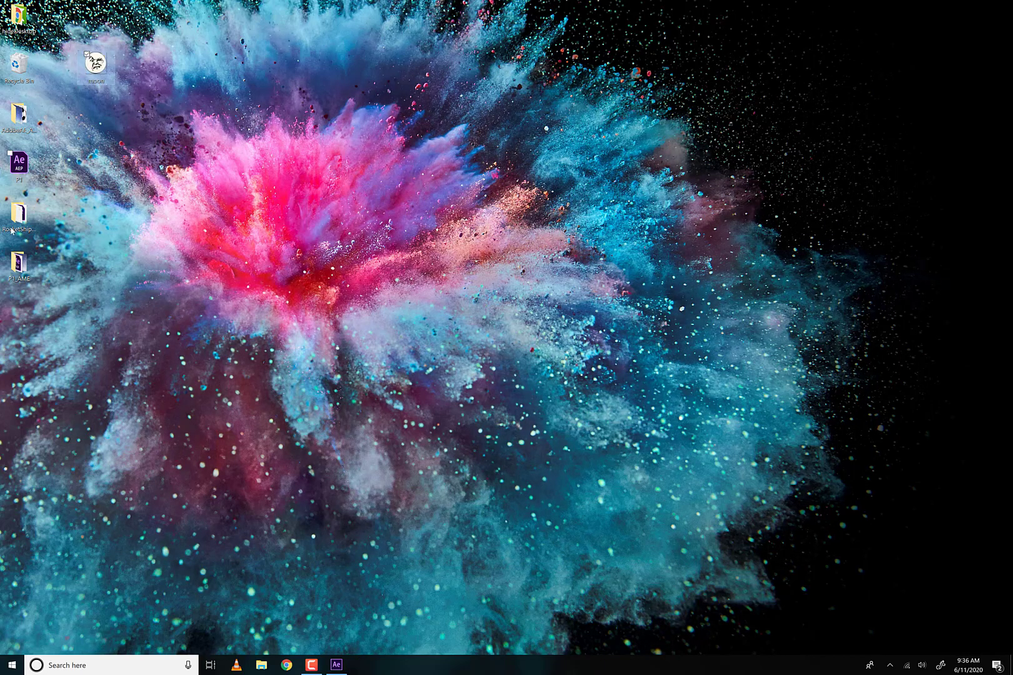
- Play the rendered RocketScene video from the Desktop's P1_AME folder, close it and return to After Effects
{"action": "left_click", "coordinate": [25, 269]}
{"action": "key", "text": "Return"}
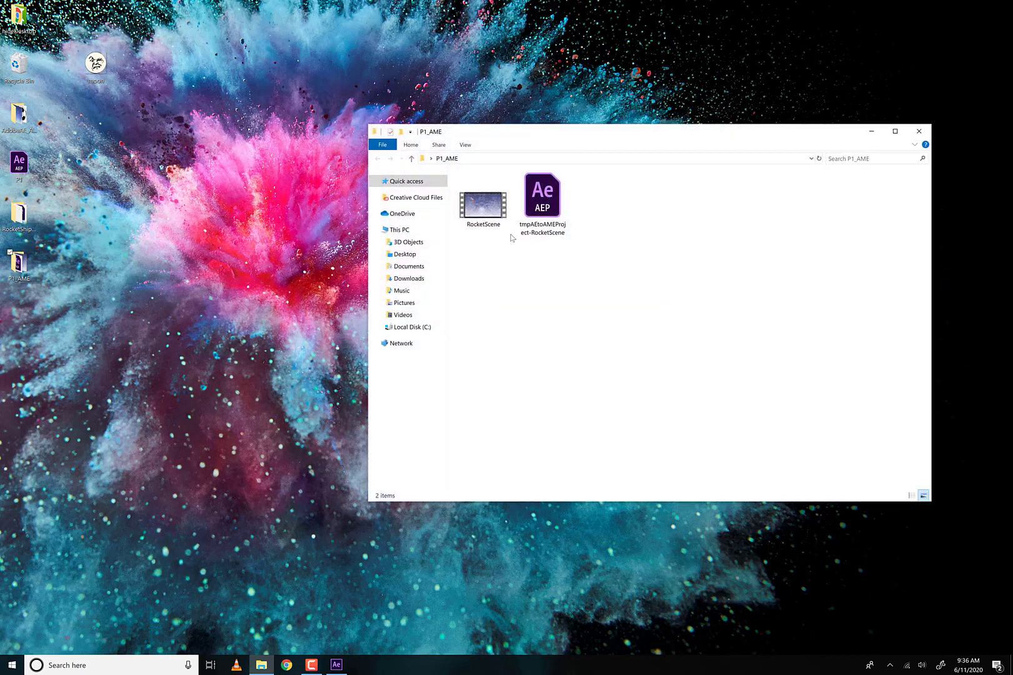
{"action": "left_click", "coordinate": [490, 204]}
{"action": "double_click", "coordinate": [489, 203]}
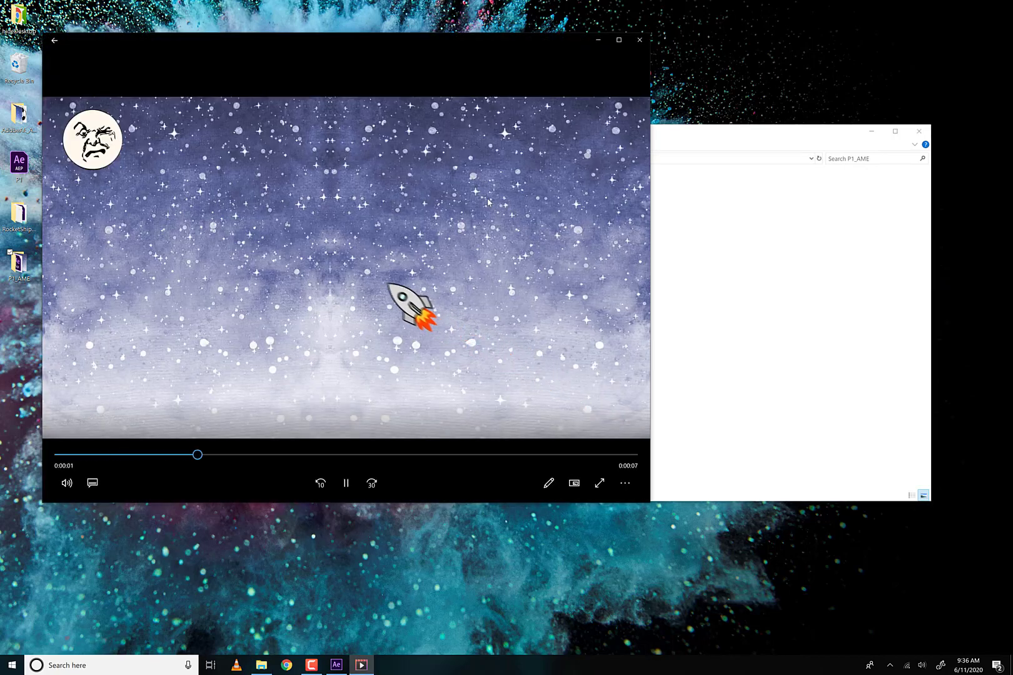
{"action": "left_click", "coordinate": [639, 41]}
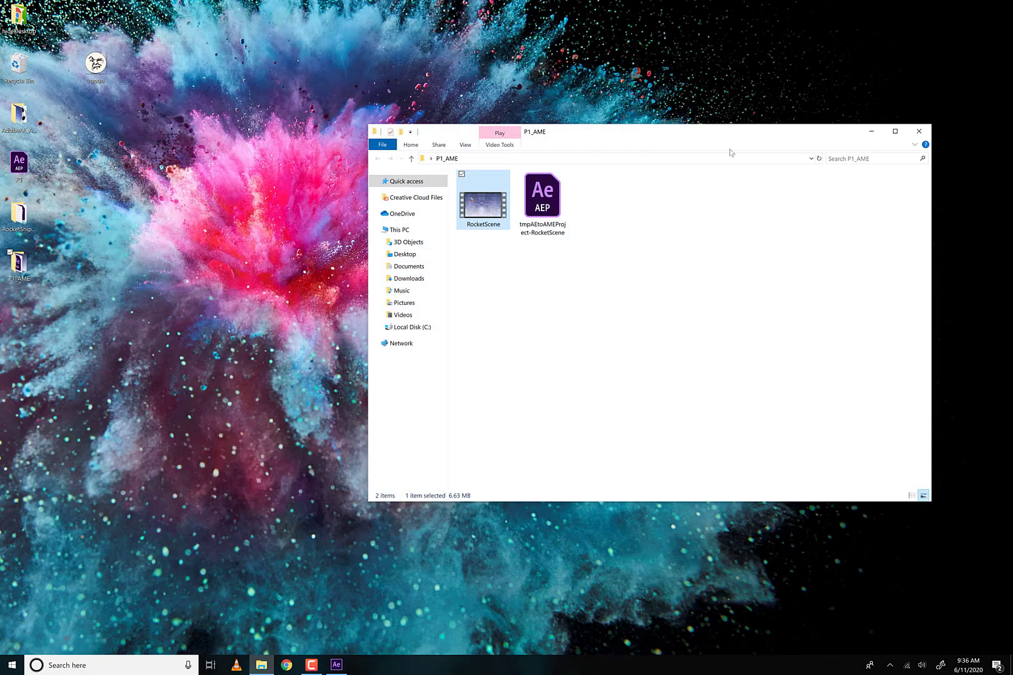
{"action": "left_click", "coordinate": [919, 132]}
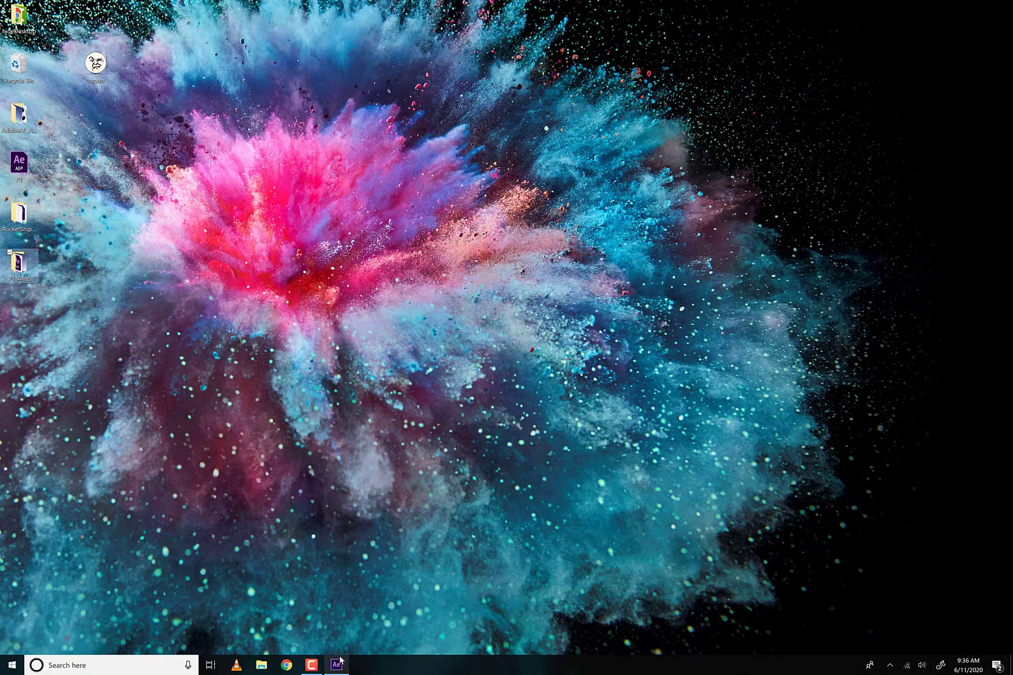
{"action": "mouse_move", "coordinate": [345, 662]}
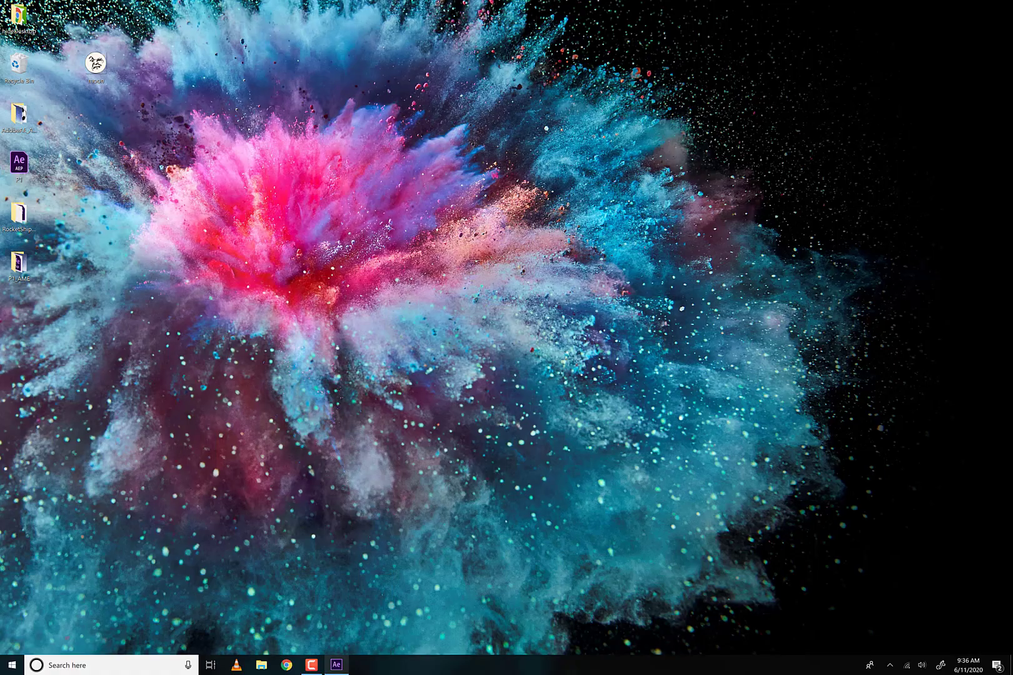
{"action": "left_click", "coordinate": [336, 664]}
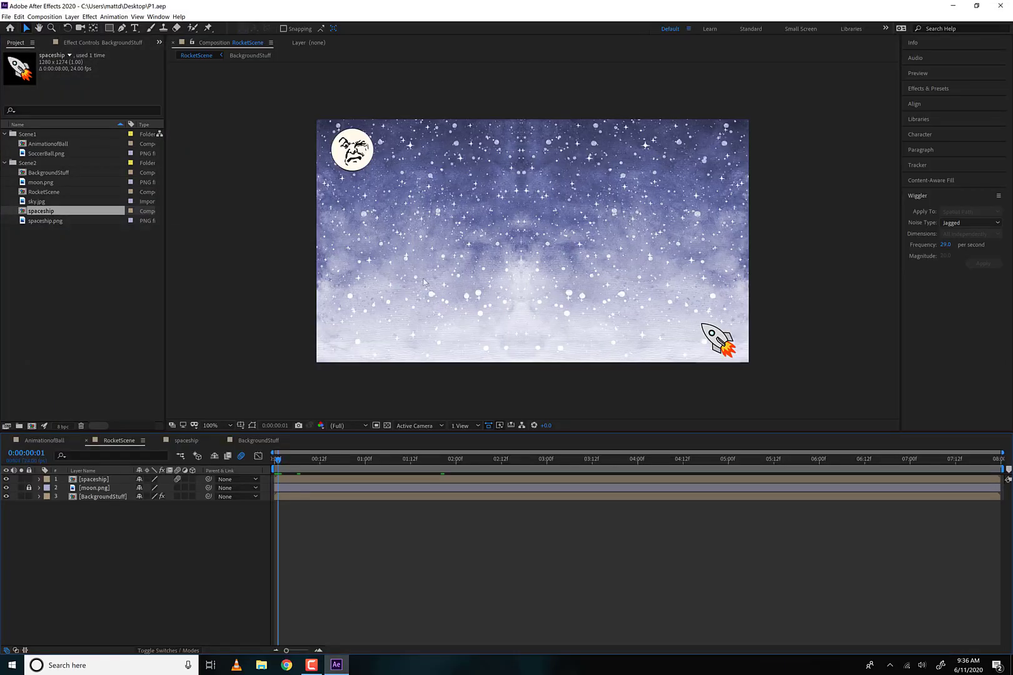